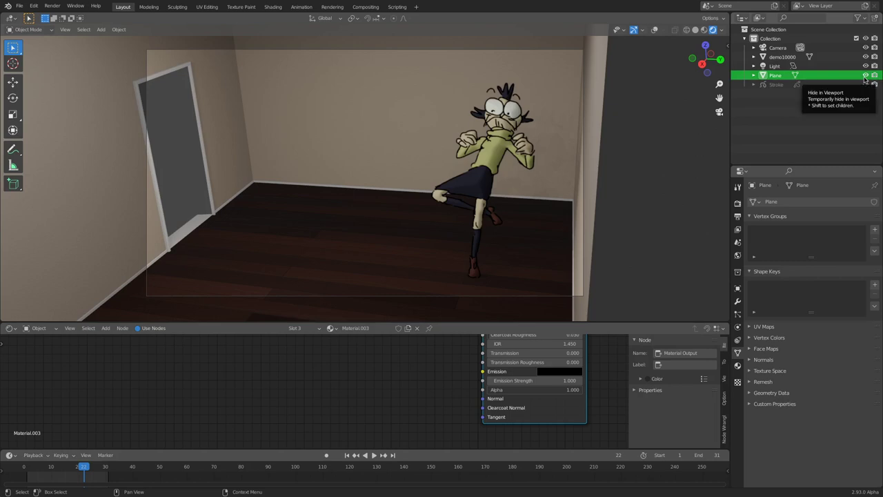
# Save the current scene and open the recent file untitled.blend.
pyautogui.hotkey('ctrl', 's')
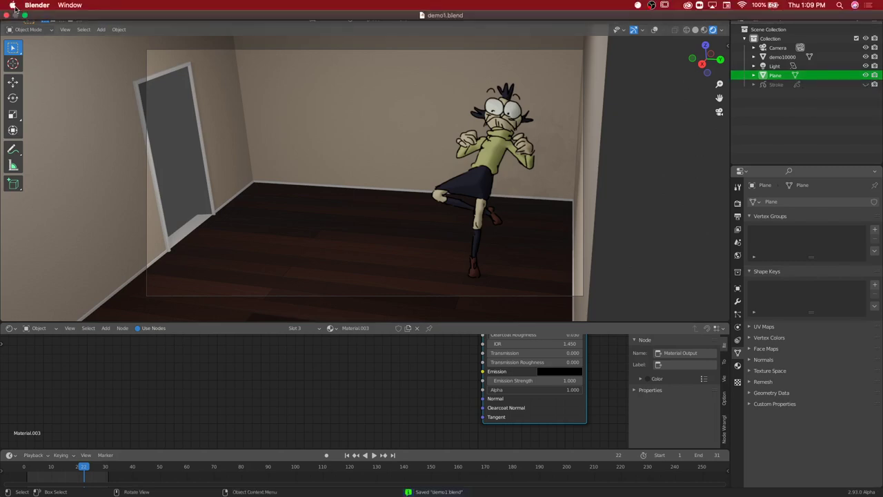
pyautogui.click(19, 6)
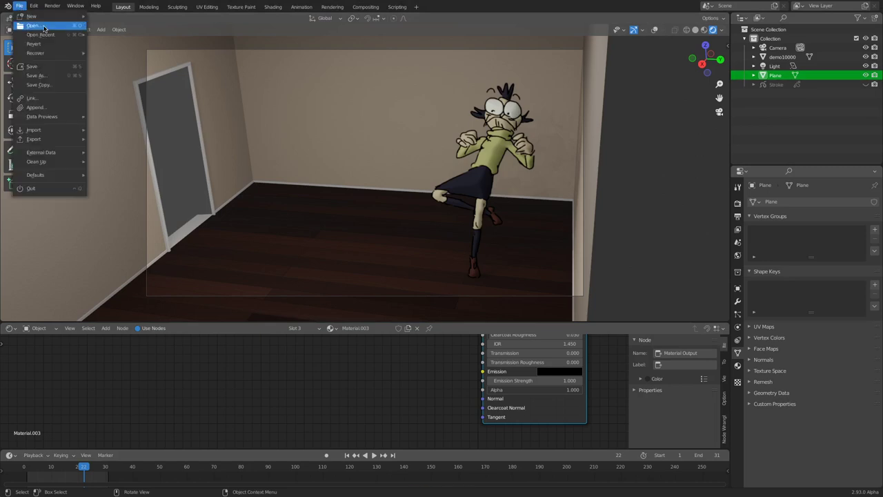
pyautogui.moveTo(60, 35)
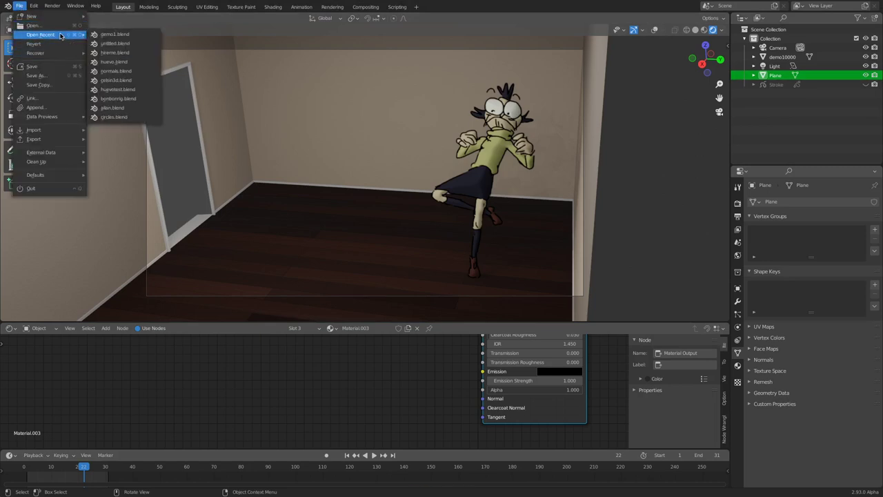
pyautogui.click(114, 44)
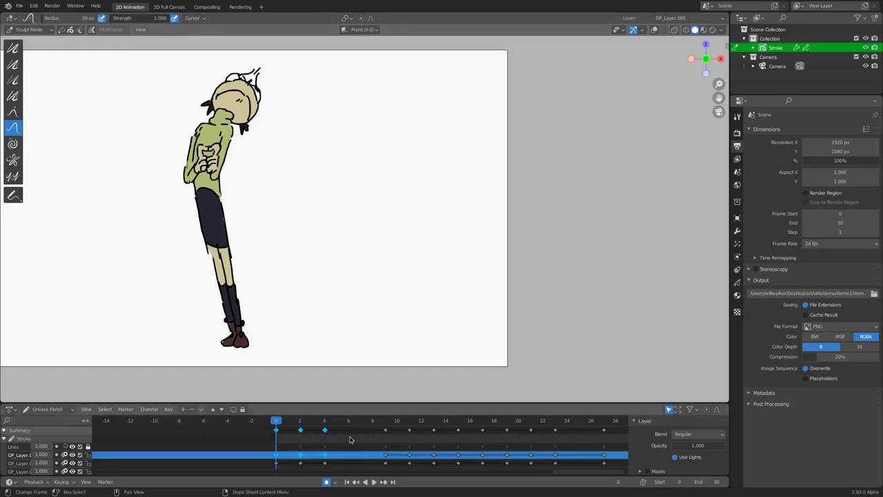
# Scrub through and play back the character's 2D animation from frame 0.
pyautogui.click(286, 419)
pyautogui.moveTo(286, 420); pyautogui.dragTo(279, 450)
pyautogui.press('space')
pyautogui.press('Escape')
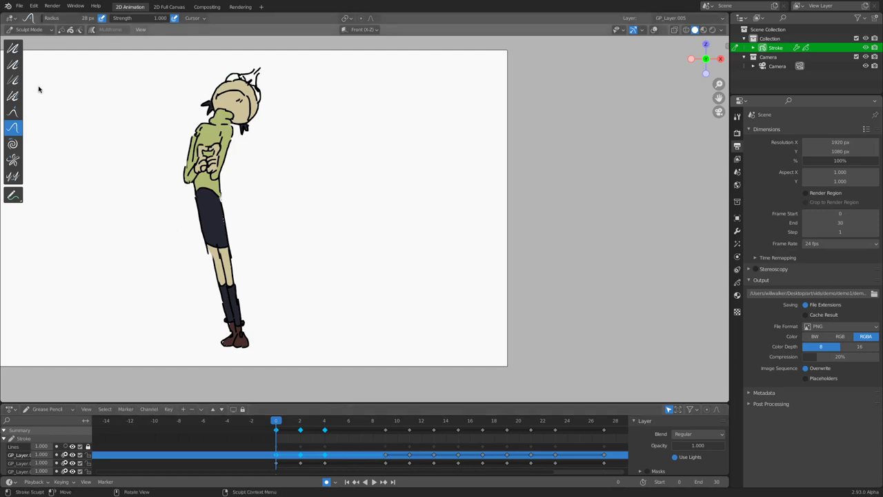
# Switch to Object Mode, orbit out to a raised perspective view of the character, and turn on the viewport overlays.
pyautogui.click(31, 30)
pyautogui.click(31, 40)
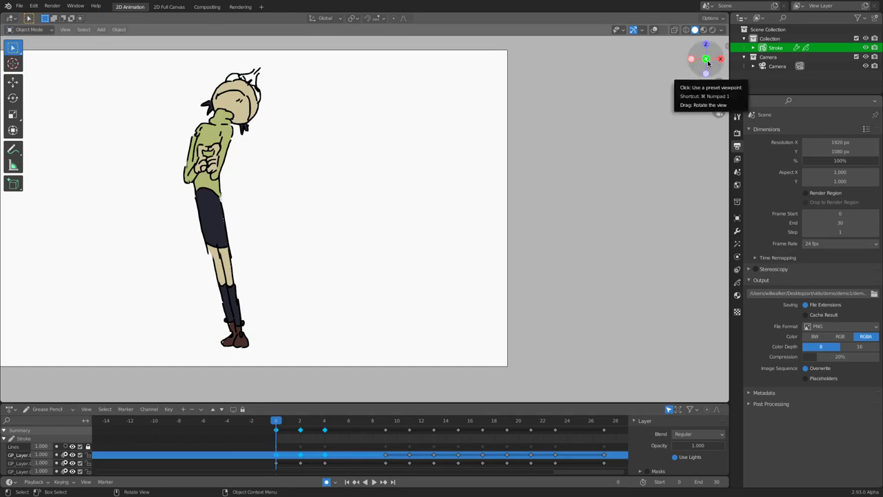
pyautogui.moveTo(707, 66)
pyautogui.mouseDown()
pyautogui.moveTo(576, 132)
pyautogui.moveTo(660, 67)
pyautogui.moveTo(717, 69)
pyautogui.moveTo(758, 57)
pyautogui.moveTo(658, 37)
pyautogui.mouseUp()
pyautogui.click(654, 29)
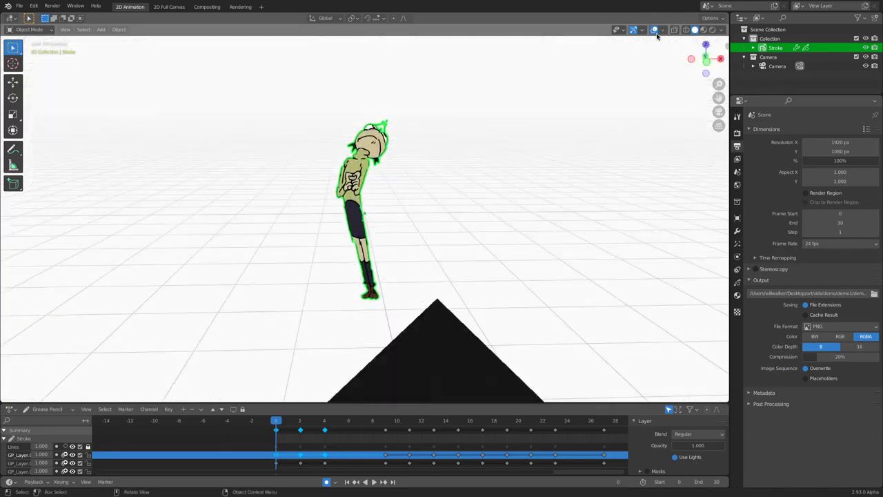
pyautogui.click(654, 30)
pyautogui.click(654, 30)
pyautogui.click(654, 30)
pyautogui.click(654, 30)
pyautogui.moveTo(705, 61); pyautogui.dragTo(492, 118)
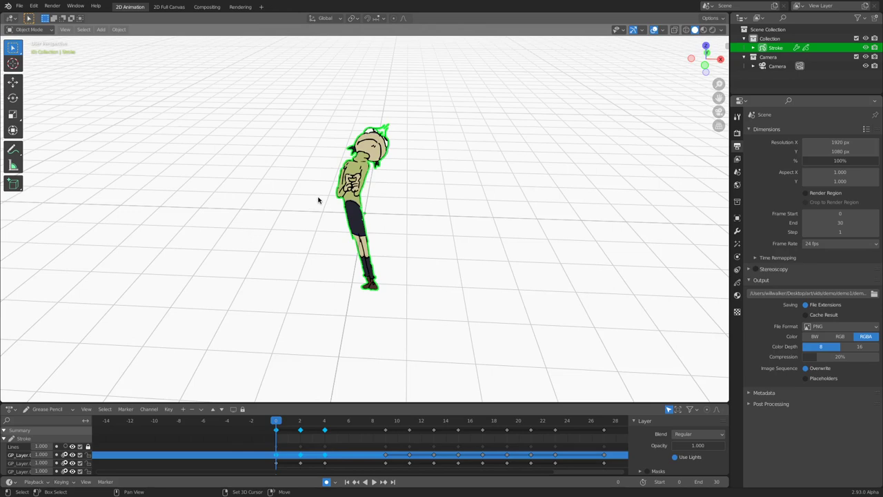
# Add a mesh cube and move it beside the Grease Pencil character as a comparison object.
pyautogui.hotkey('shift', 'a')
pyautogui.moveTo(293, 84)
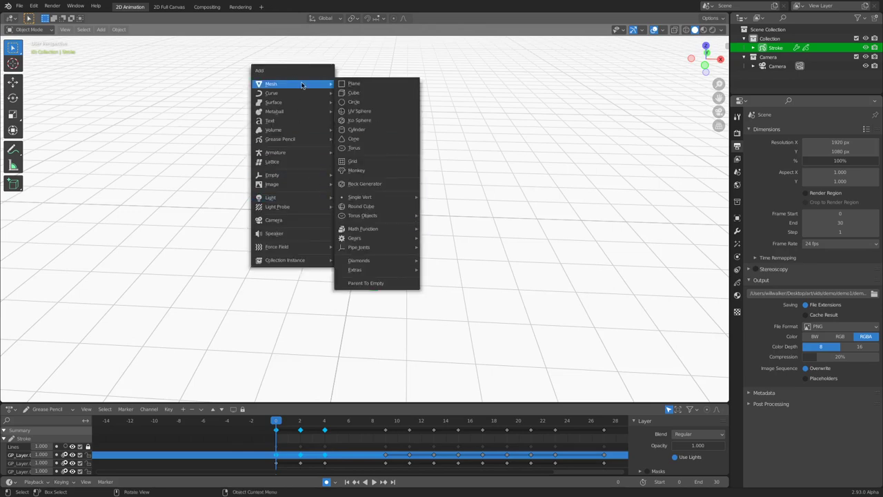
pyautogui.click(363, 93)
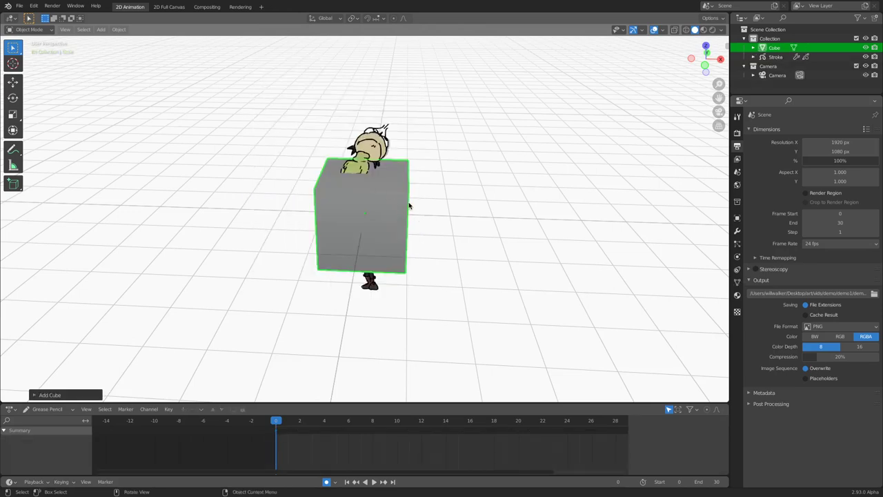
pyautogui.moveTo(406, 207); pyautogui.dragTo(283, 229)
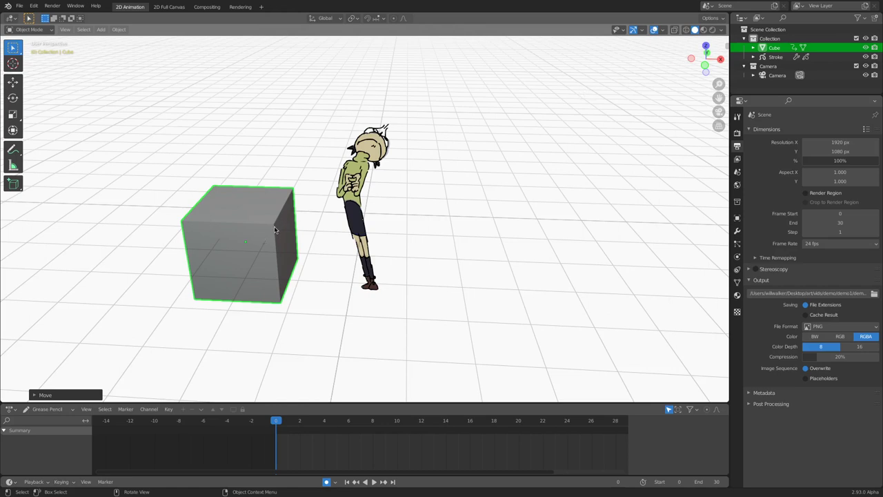
# Compare selecting the character and the cube, and delete the cube.
pyautogui.click(361, 175)
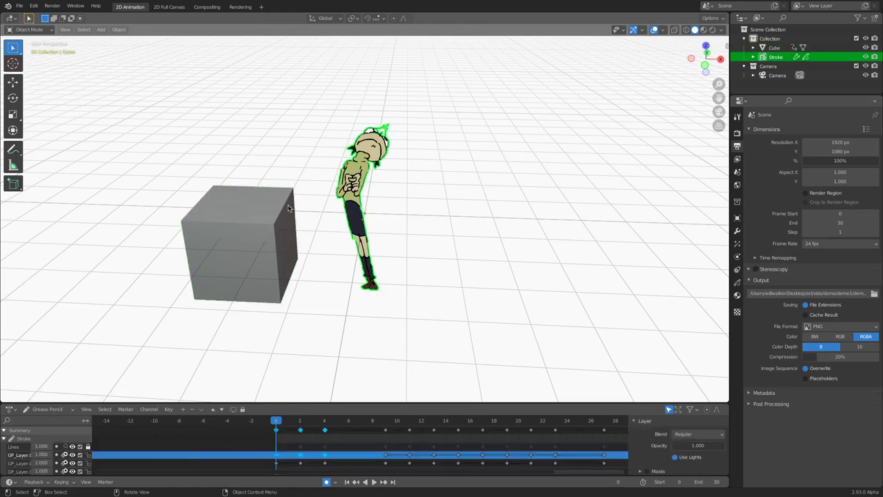
pyautogui.click(288, 205)
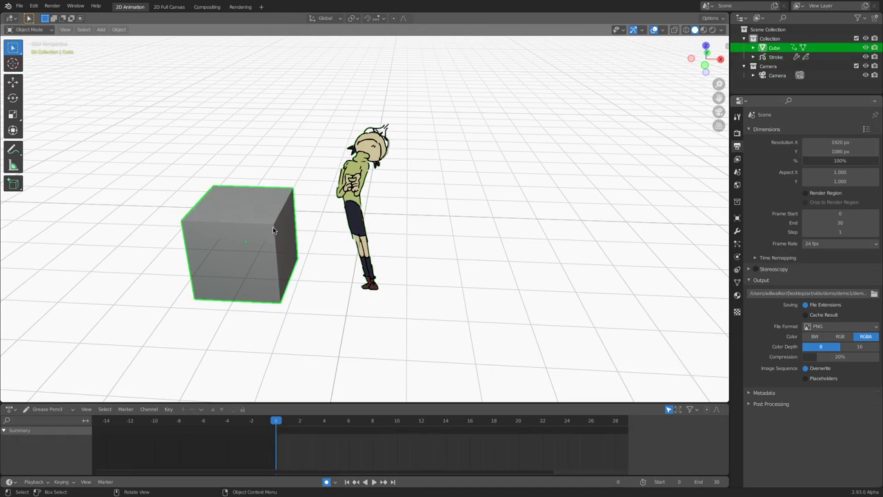
pyautogui.press('x')
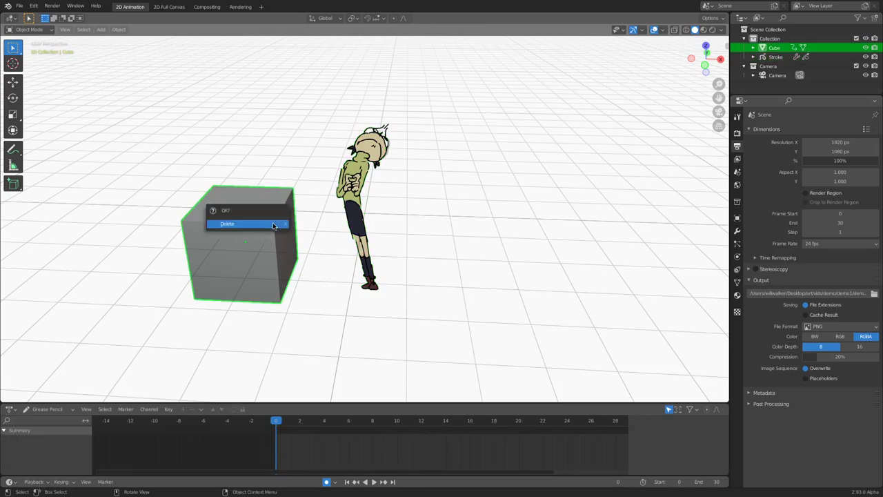
pyautogui.click(274, 225)
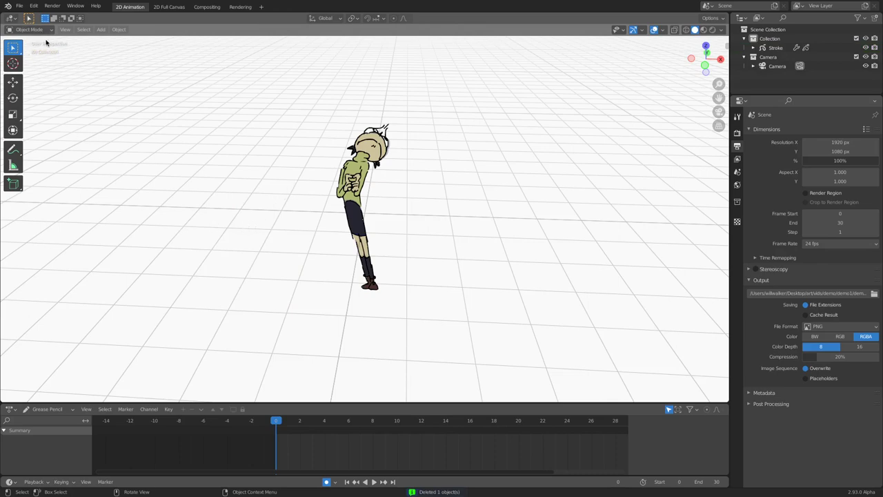
# Select the Grease Pencil character, enter Edit Mode, and return to the camera view.
pyautogui.click(29, 29)
pyautogui.click(291, 170)
pyautogui.click(31, 31)
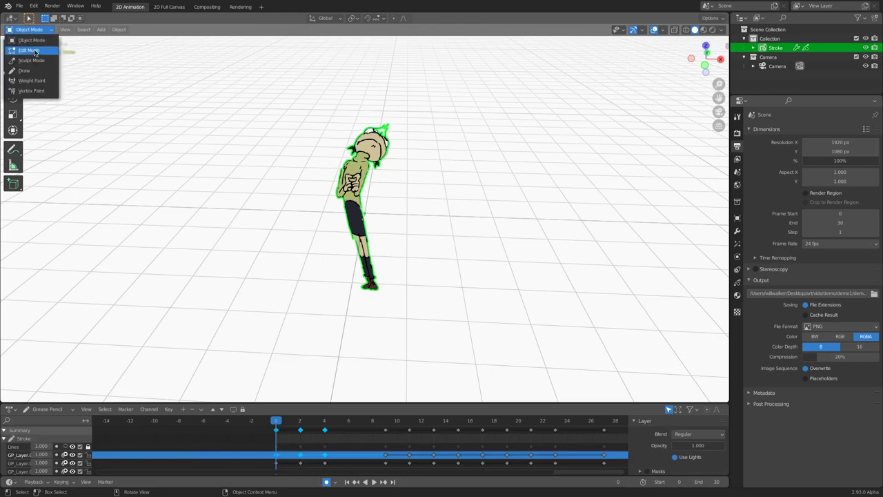
pyautogui.click(36, 54)
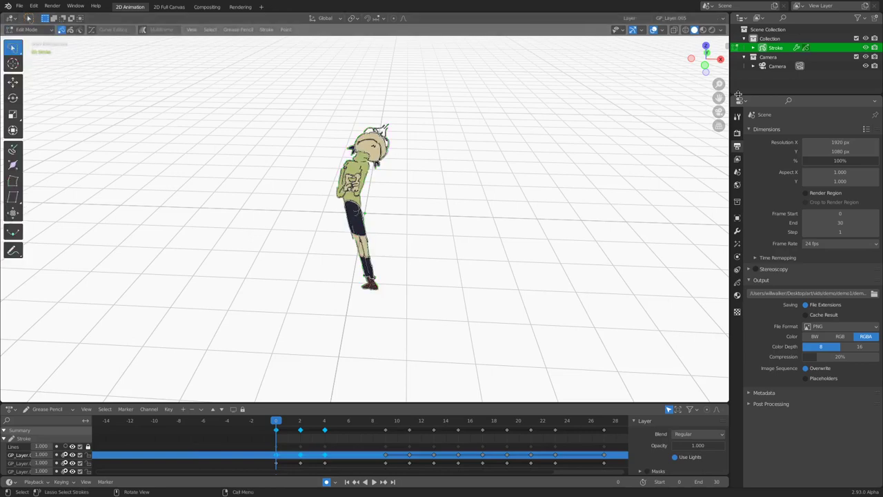
pyautogui.click(720, 112)
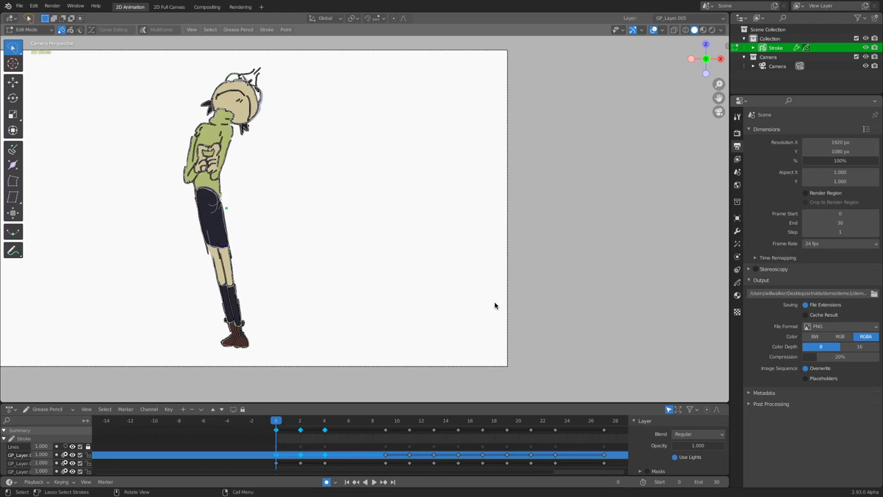
# Set the selection mode to points and box-select the strokes of the character's head and body.
pyautogui.click(79, 31)
pyautogui.click(61, 30)
pyautogui.moveTo(119, 58)
pyautogui.mouseDown()
pyautogui.moveTo(207, 109)
pyautogui.moveTo(159, 103)
pyautogui.mouseUp()
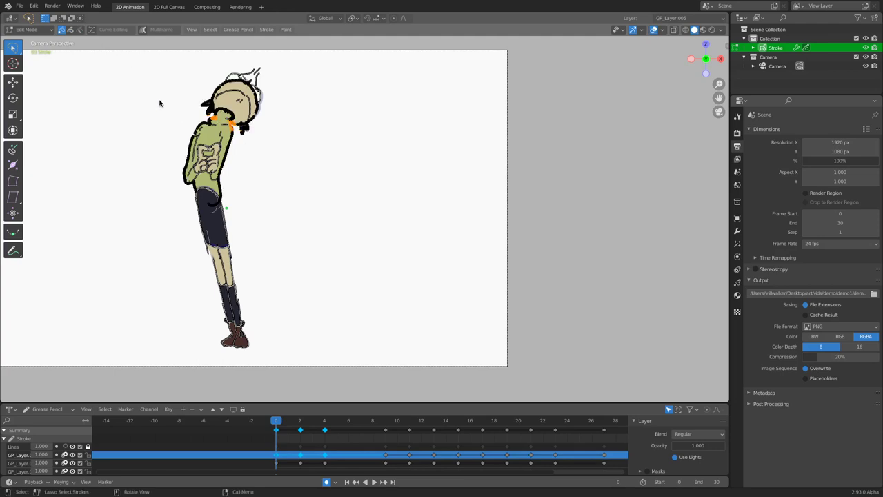
pyautogui.moveTo(260, 250)
pyautogui.mouseDown()
pyautogui.moveTo(136, 303)
pyautogui.moveTo(221, 57)
pyautogui.moveTo(293, 69)
pyautogui.mouseUp()
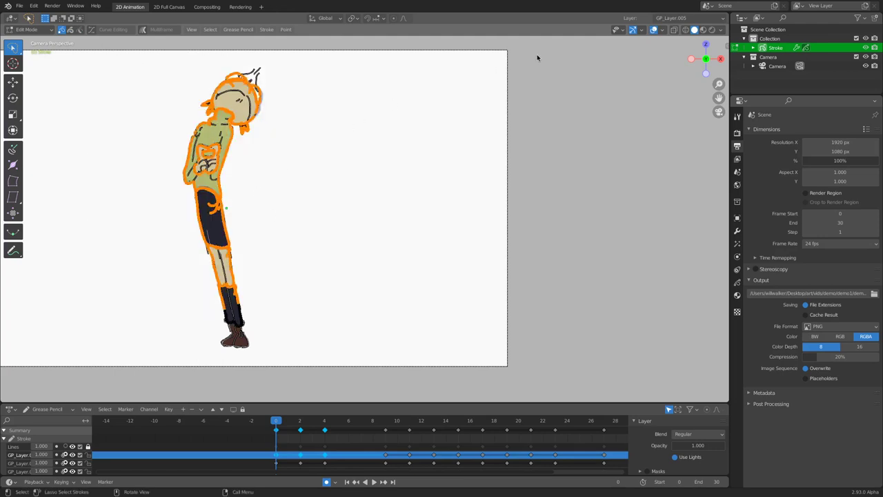
# Examine the stroke points around the top of the skirt up close, deselect them, and reframe the whole character.
pyautogui.scroll(6, 693, 74)
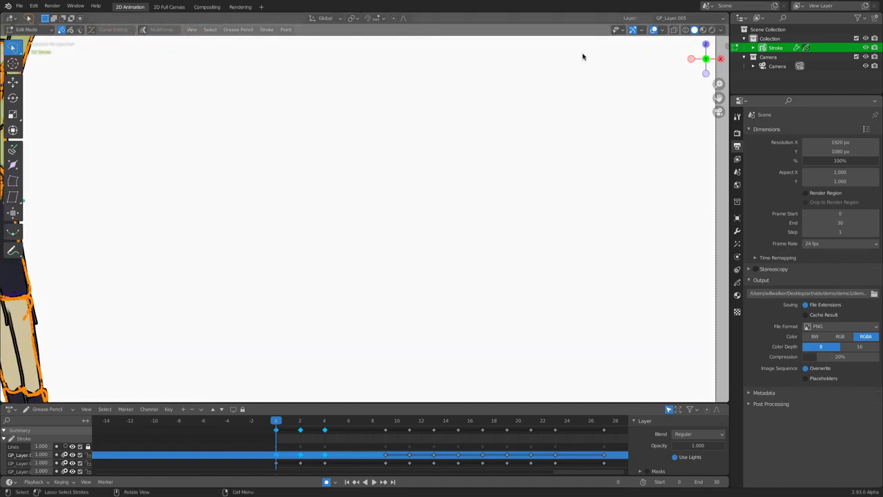
pyautogui.scroll(4, 716, 82)
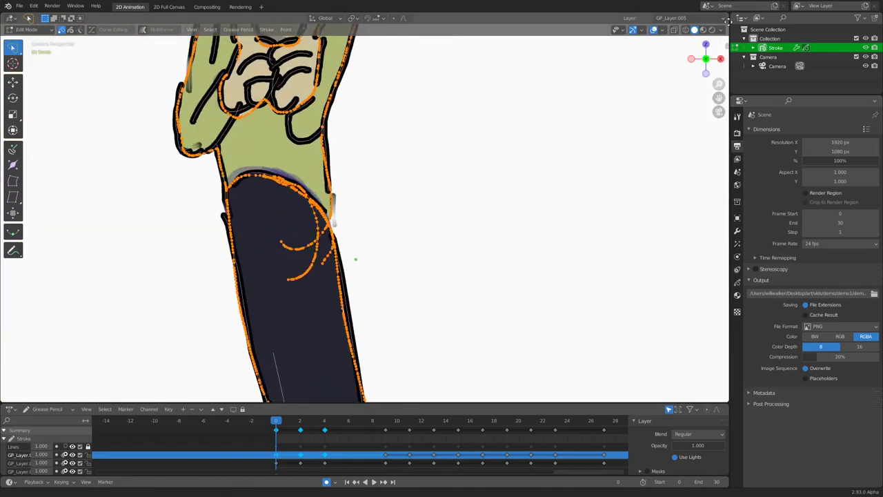
pyautogui.hscroll(-4, 371, 241)
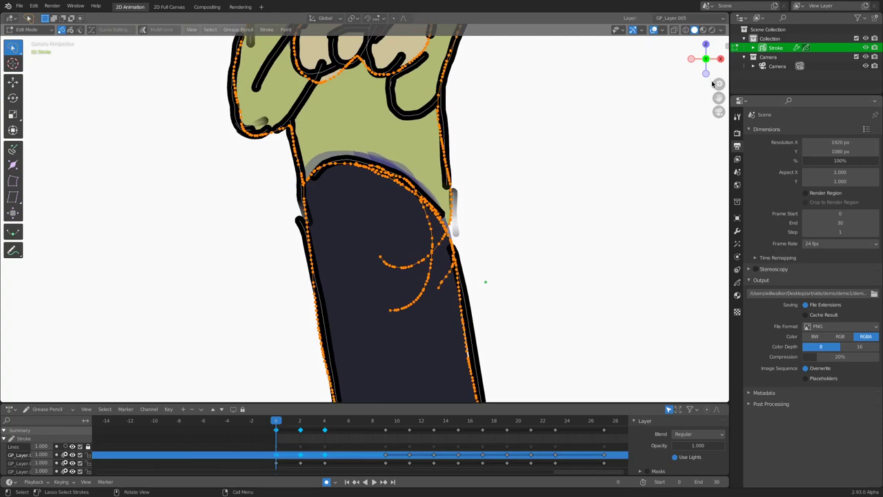
pyautogui.scroll(3, 717, 45)
pyautogui.scroll(3, 717, 45)
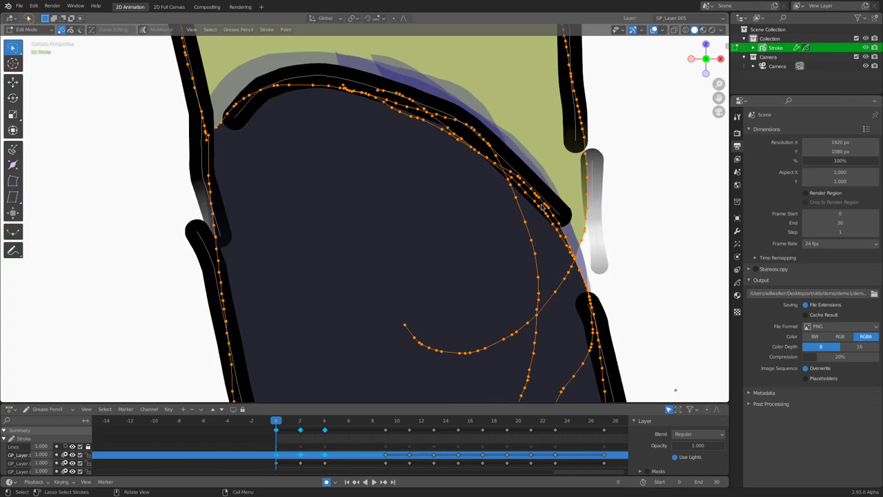
pyautogui.click(614, 148)
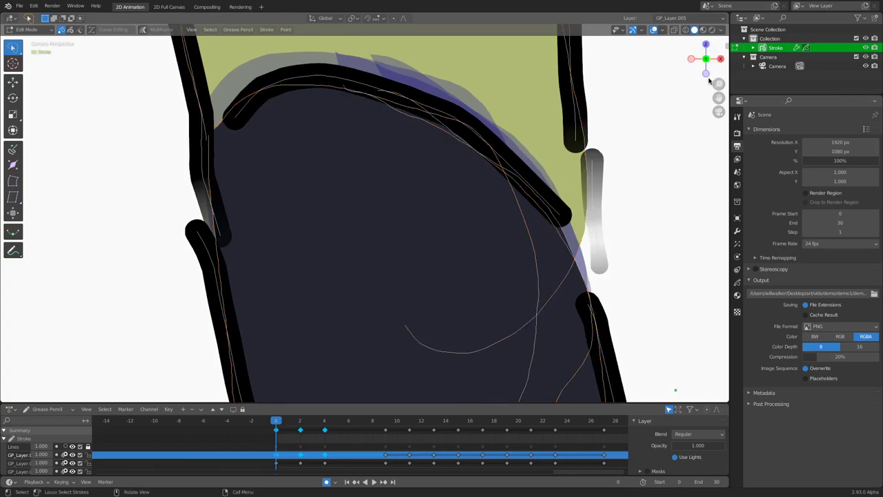
pyautogui.moveTo(716, 85); pyautogui.dragTo(635, 136)
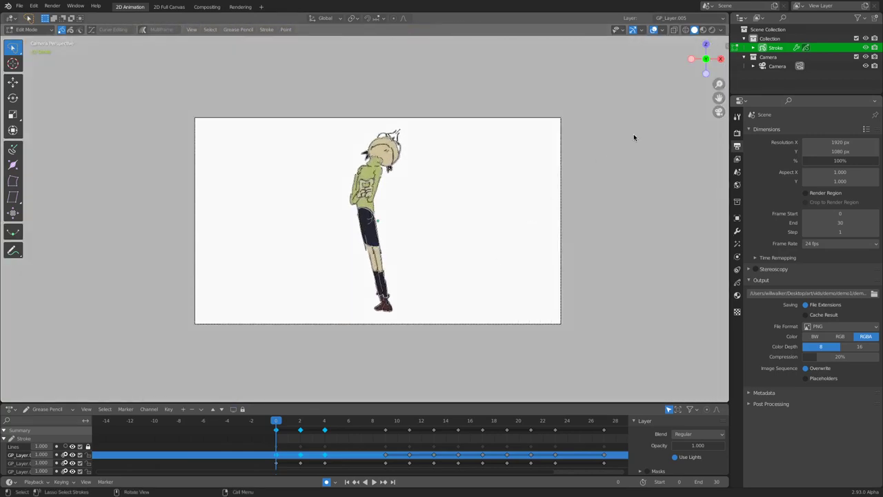
pyautogui.moveTo(722, 82); pyautogui.dragTo(704, 85)
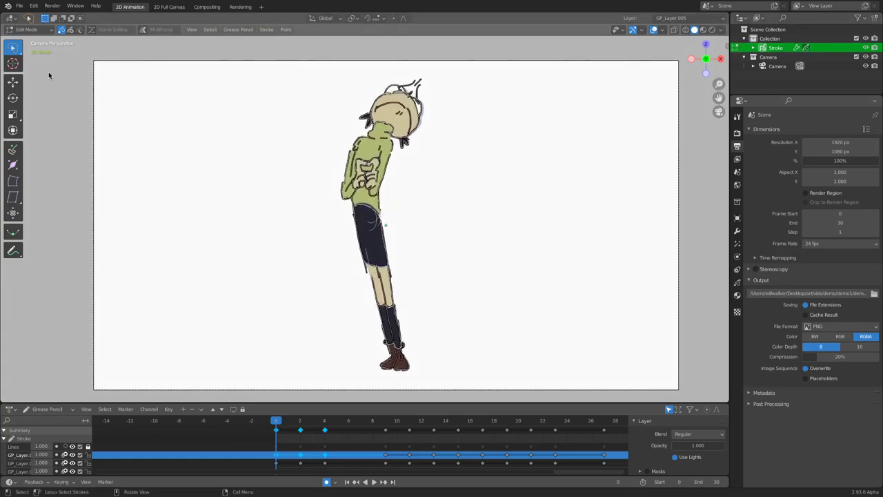
# Switch the Grease Pencil character to Draw mode.
pyautogui.click(43, 29)
pyautogui.click(38, 71)
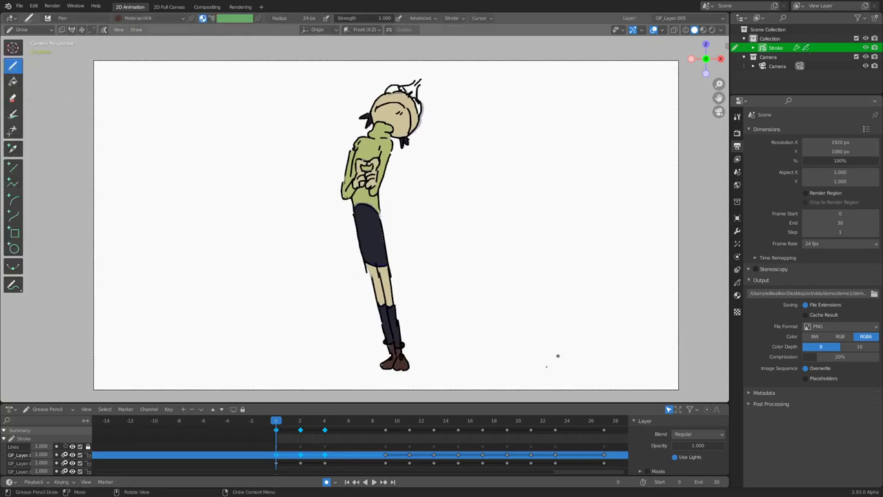
# Switch to Discord, check the class-text channel and the Classroom voice participants, and return to Blender.
pyautogui.moveTo(334, 483)
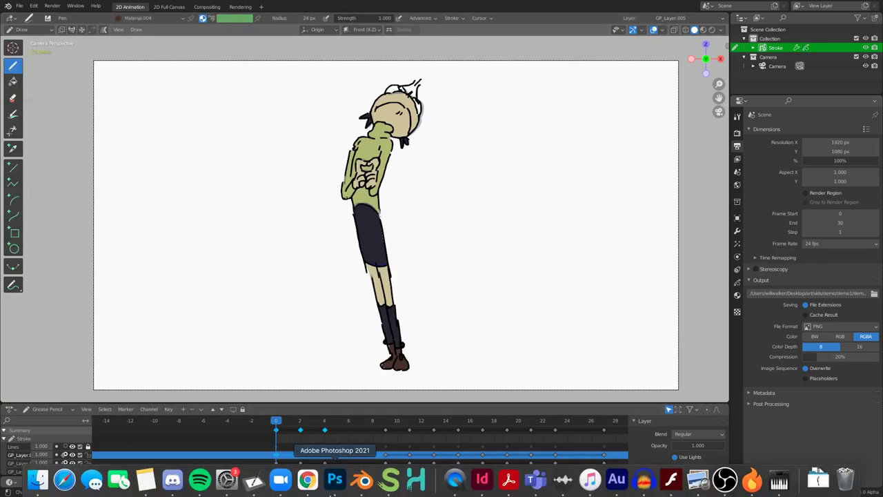
pyautogui.click(172, 480)
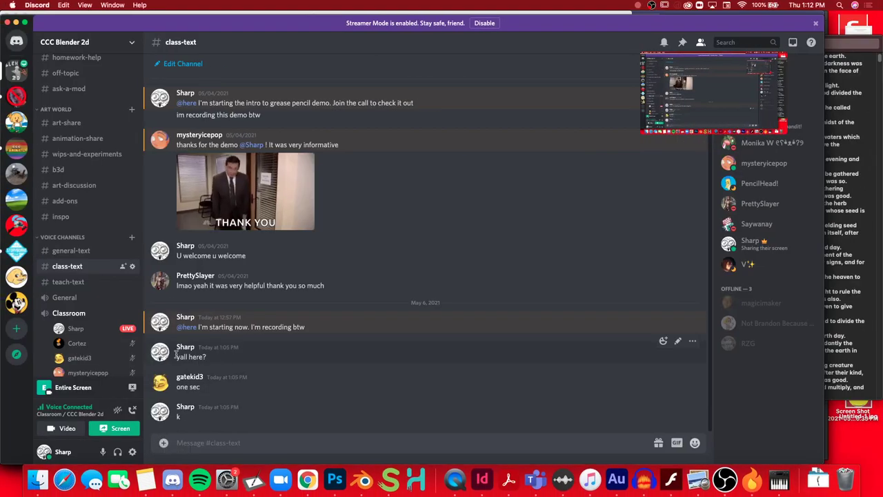
pyautogui.scroll(-2, 97, 362)
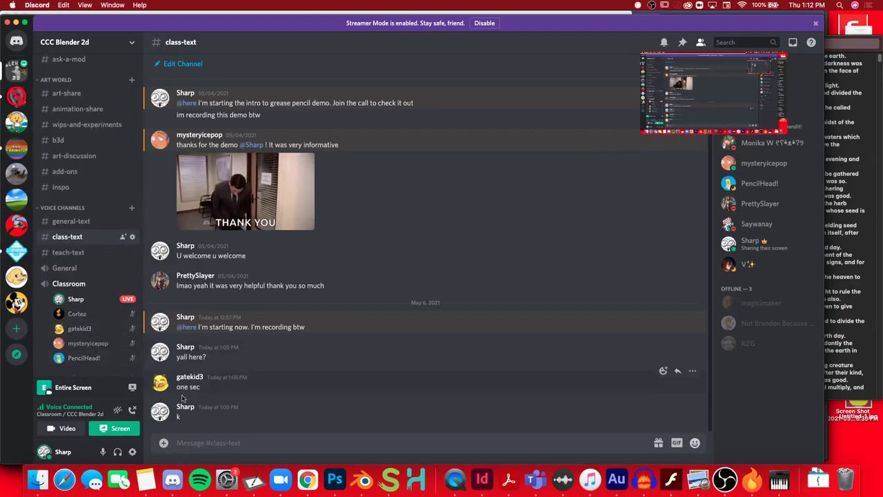
pyautogui.click(361, 481)
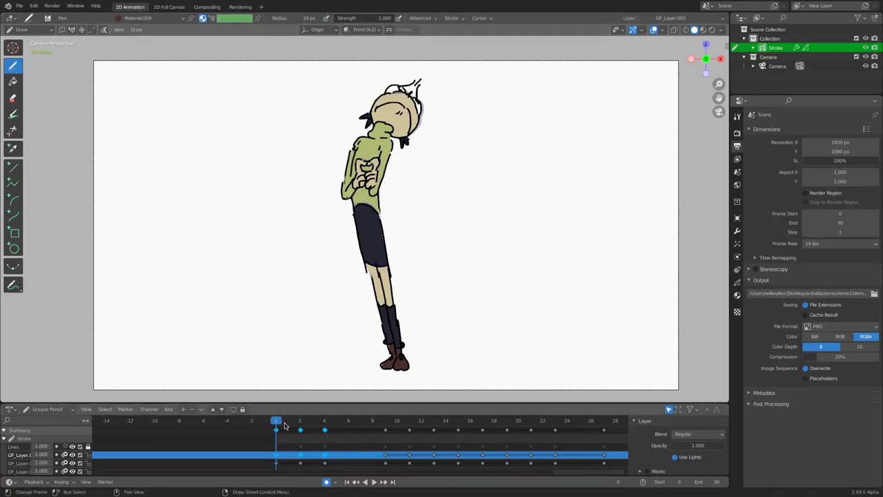
# Play back the animation, return to frame 0, and switch the character drawing to Sculpt Mode.
pyautogui.press('space')
pyautogui.moveTo(277, 423)
pyautogui.mouseDown()
pyautogui.moveTo(322, 415)
pyautogui.moveTo(275, 417)
pyautogui.mouseUp()
pyautogui.press('space')
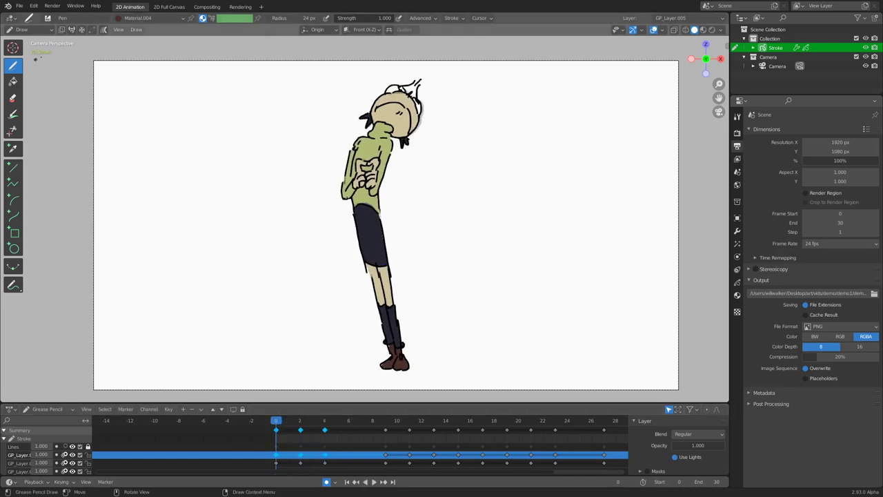
pyautogui.click(39, 32)
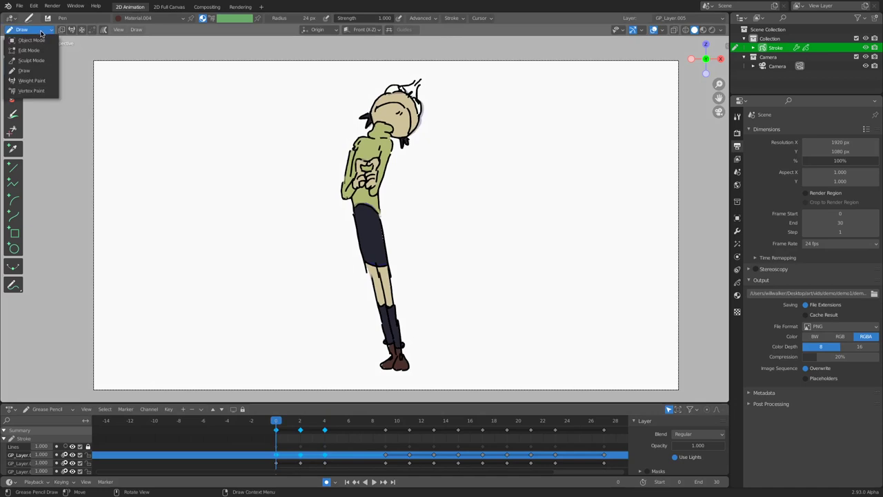
pyautogui.click(35, 60)
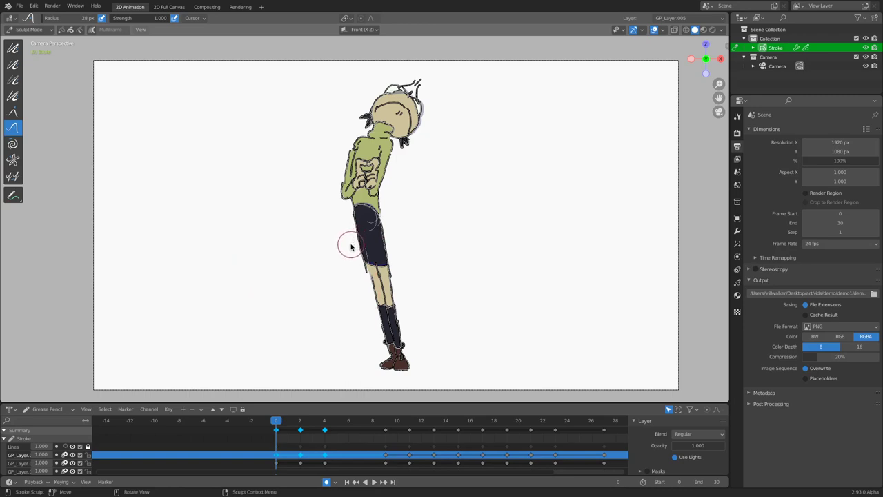
# Resize the Push sculpt brush to a radius of 286 px.
pyautogui.press('f')
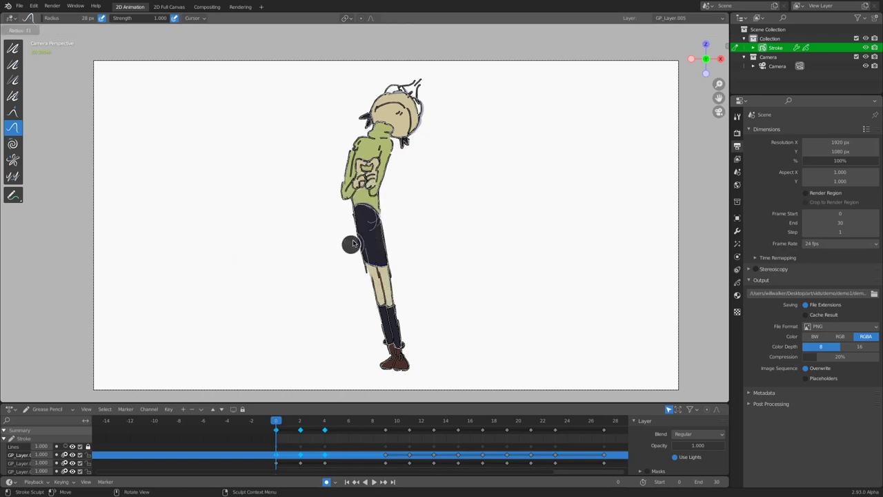
pyautogui.click(400, 219)
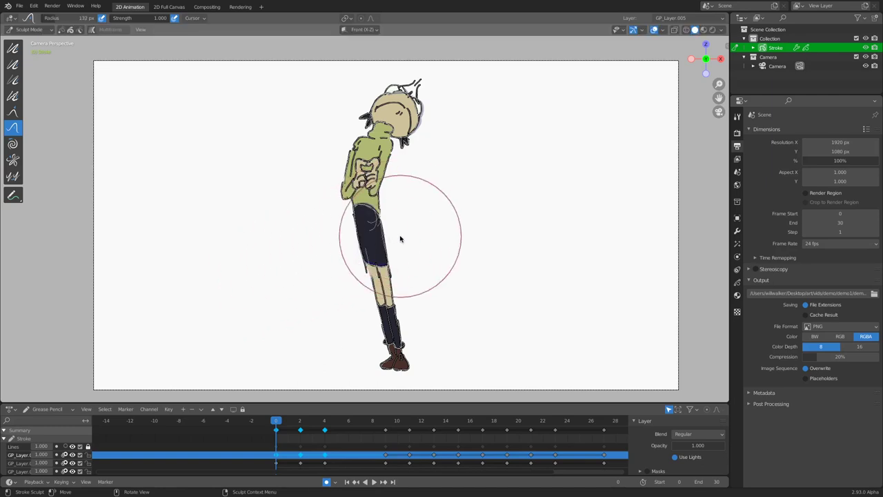
pyautogui.press('f')
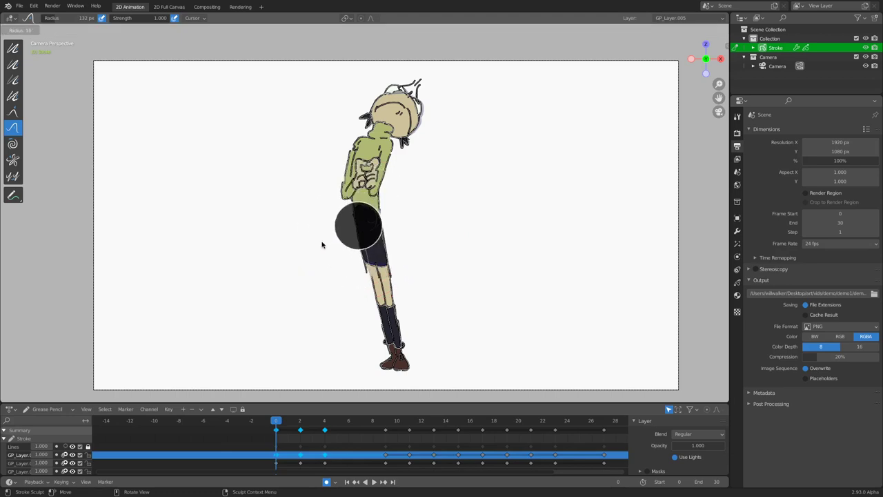
pyautogui.click(324, 242)
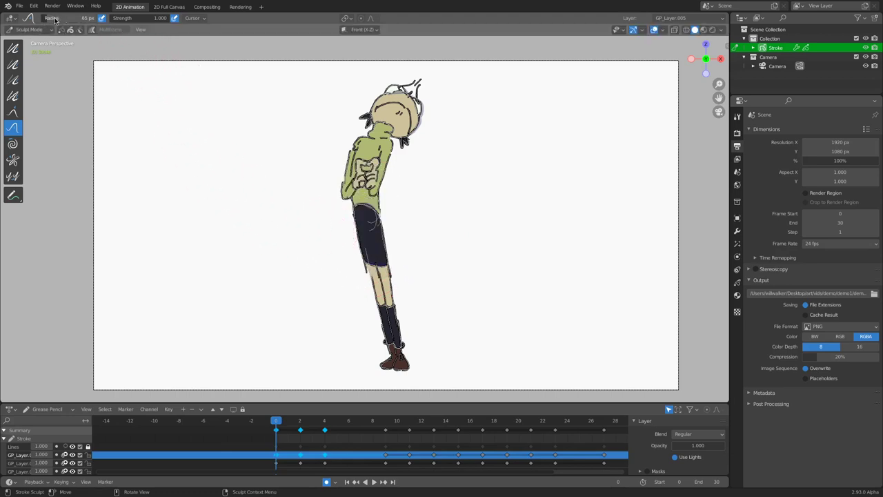
pyautogui.moveTo(54, 19); pyautogui.dragTo(86, 27)
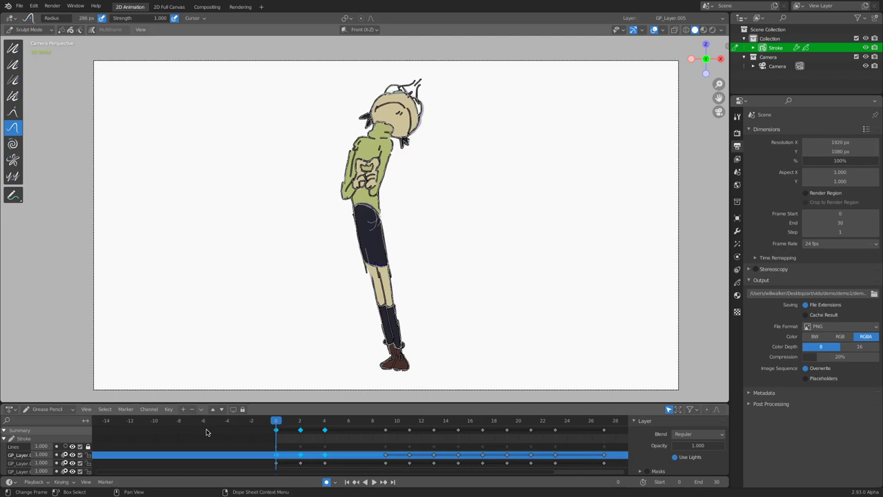
# At frame 2, try pushing the character's torso and skirt sideways with the Push brush, and undo the sculpting.
pyautogui.click(300, 420)
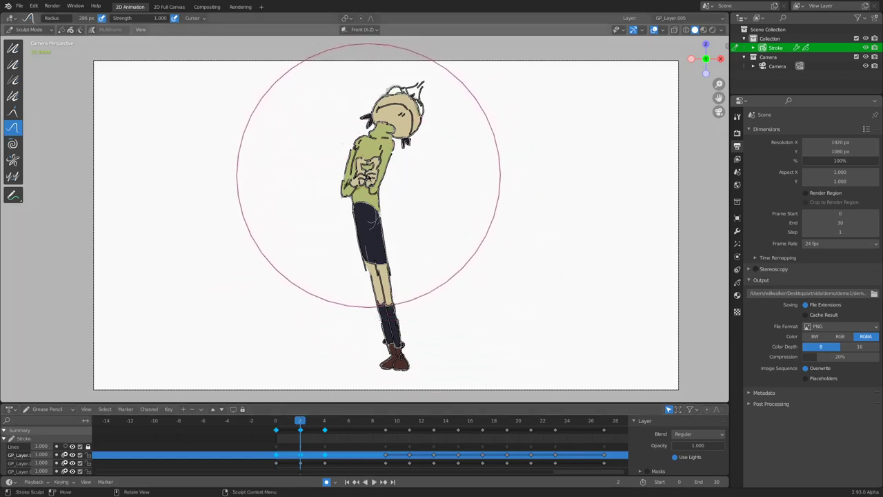
pyautogui.moveTo(354, 172)
pyautogui.mouseDown()
pyautogui.moveTo(364, 173)
pyautogui.moveTo(289, 172)
pyautogui.moveTo(280, 181)
pyautogui.mouseUp()
pyautogui.click(737, 281)
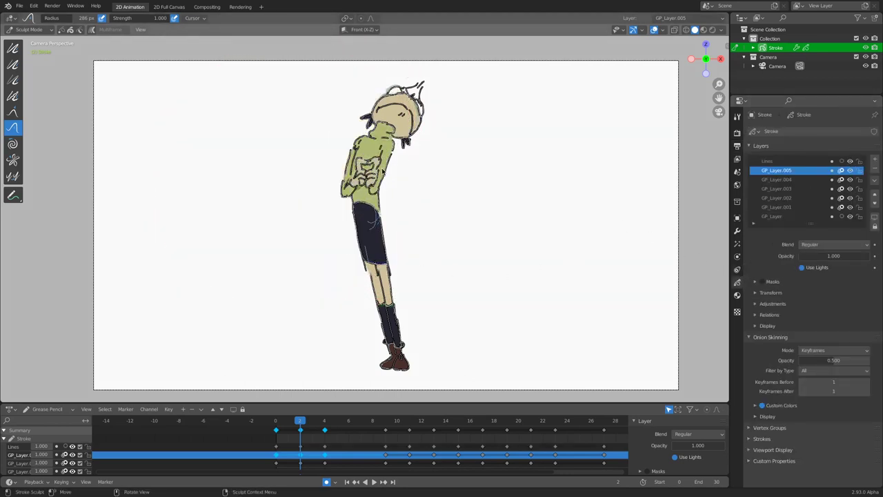
pyautogui.moveTo(382, 171)
pyautogui.mouseDown()
pyautogui.moveTo(343, 152)
pyautogui.moveTo(341, 168)
pyautogui.moveTo(264, 174)
pyautogui.mouseUp()
pyautogui.hotkey('ctrl', 'z')
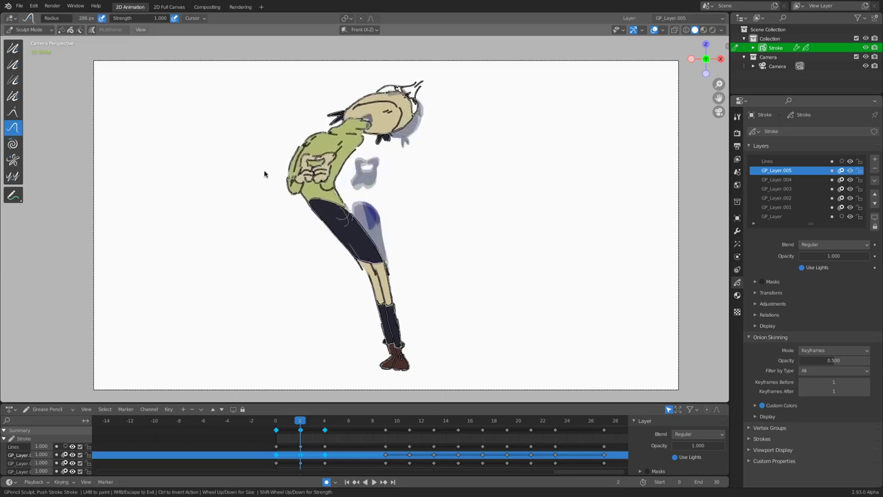
pyautogui.hotkey('ctrl', 'z')
pyautogui.moveTo(327, 163)
pyautogui.mouseDown()
pyautogui.moveTo(417, 181)
pyautogui.moveTo(407, 163)
pyautogui.moveTo(343, 174)
pyautogui.mouseUp()
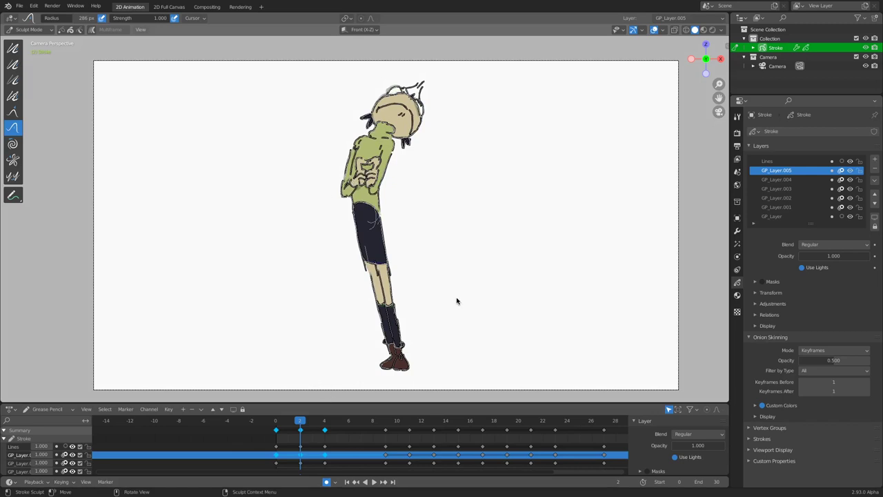
# Lock the Lines layer and look over the Noise modifier settings of the Stroke object.
pyautogui.click(859, 161)
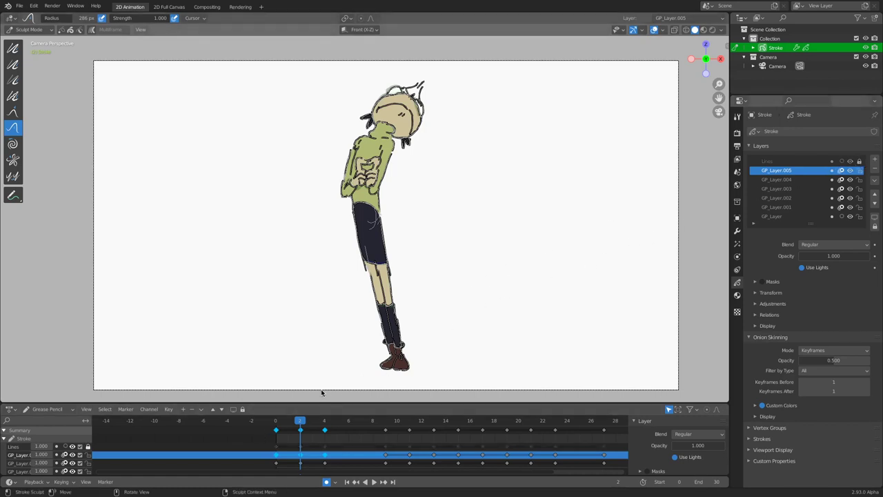
pyautogui.click(737, 232)
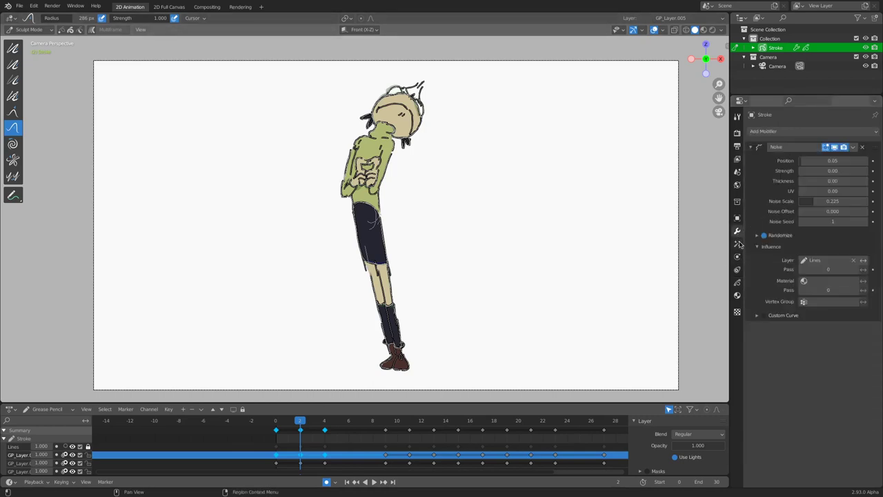
pyautogui.click(737, 243)
pyautogui.click(737, 233)
pyautogui.click(785, 132)
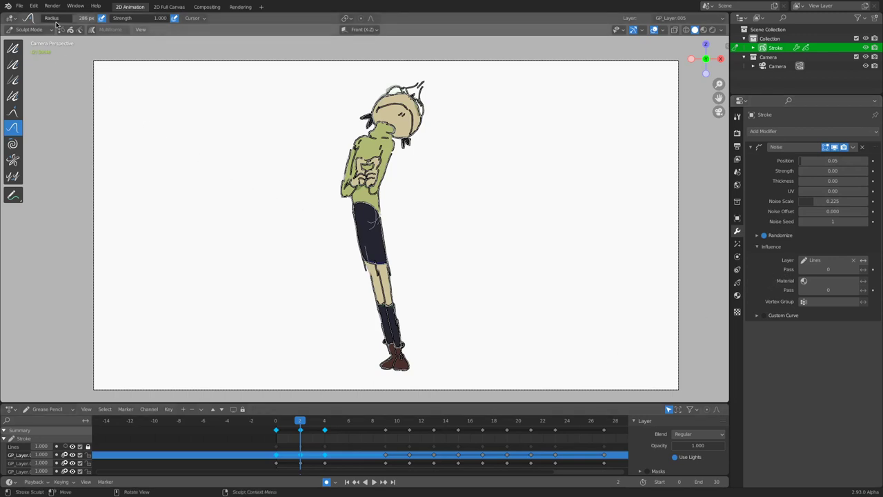
# Switch the character to Object Mode and turn off the viewport overlays.
pyautogui.click(35, 30)
pyautogui.click(43, 40)
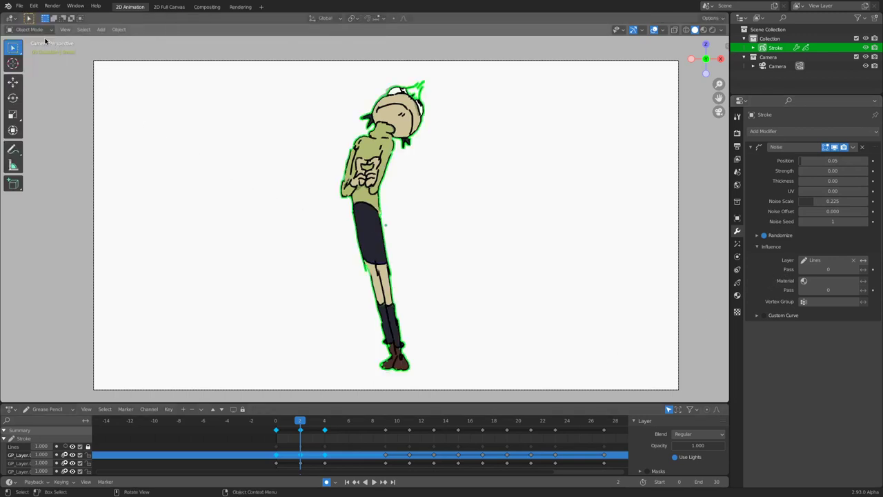
pyautogui.click(653, 30)
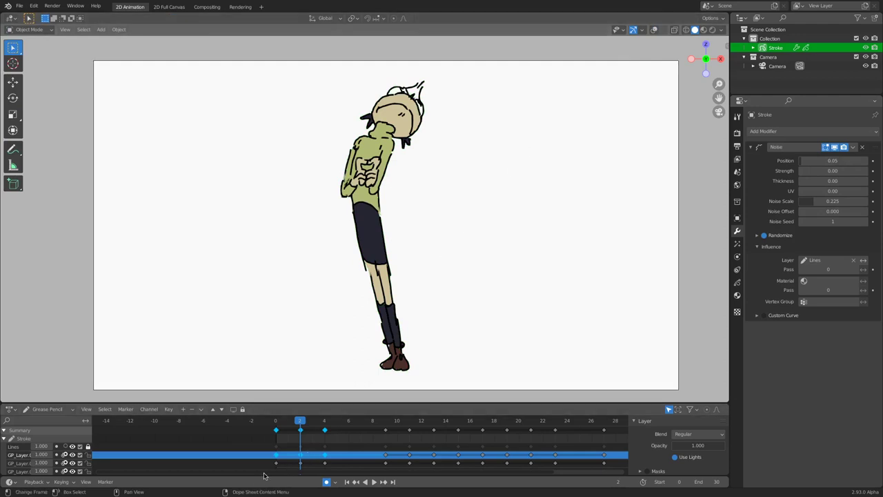
# Scrub the animation to frame 23 and enlarge the timeline area to show every layer.
pyautogui.moveTo(249, 473); pyautogui.dragTo(399, 470)
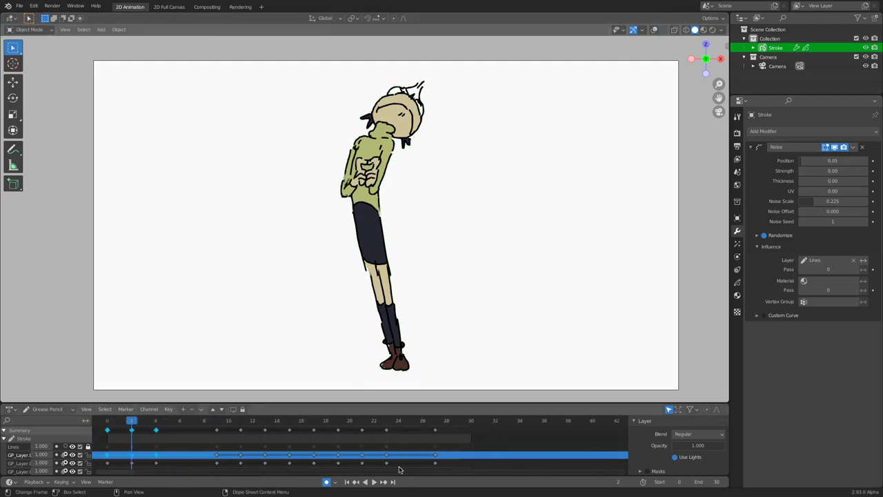
pyautogui.moveTo(414, 422); pyautogui.dragTo(387, 426)
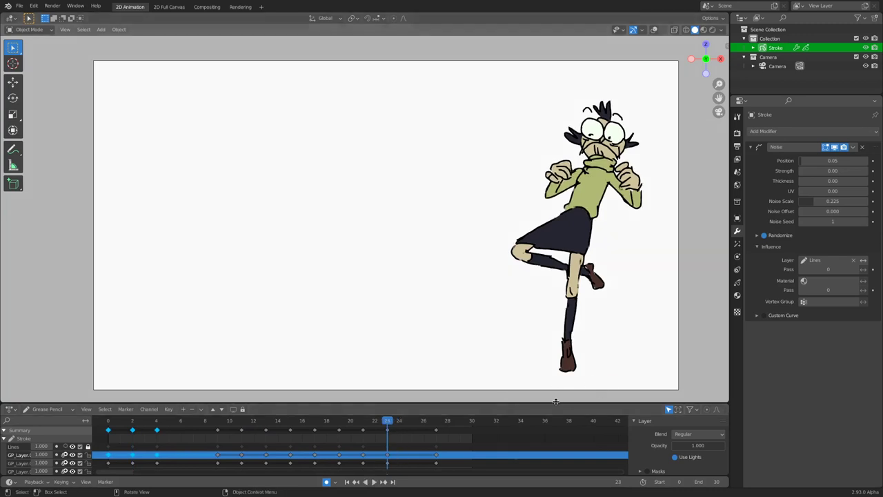
pyautogui.moveTo(556, 401); pyautogui.dragTo(535, 268)
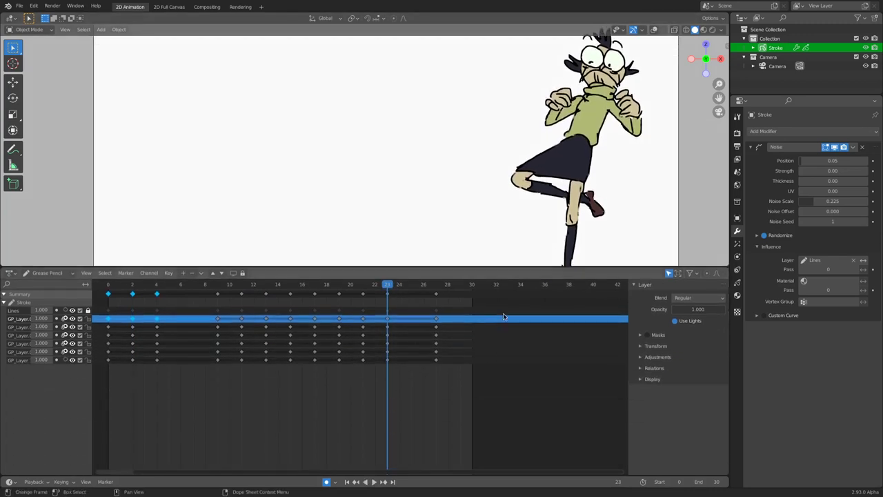
# Play and scrub the held pose between the keyframes at 23 and 27 to examine the line wobble.
pyautogui.moveTo(401, 373); pyautogui.dragTo(378, 286)
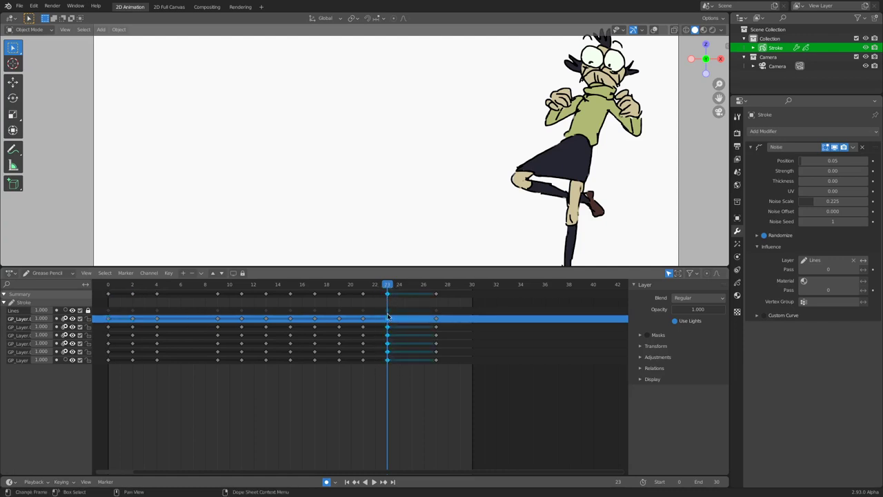
pyautogui.press('space')
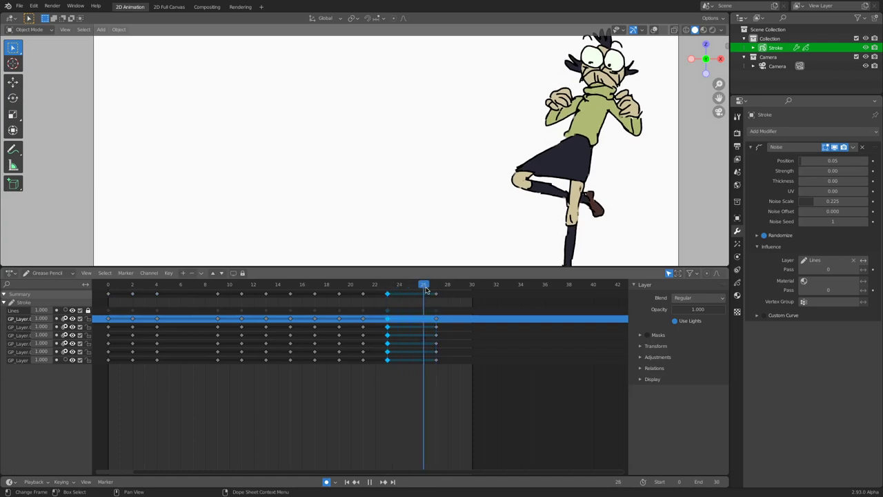
pyautogui.press('space')
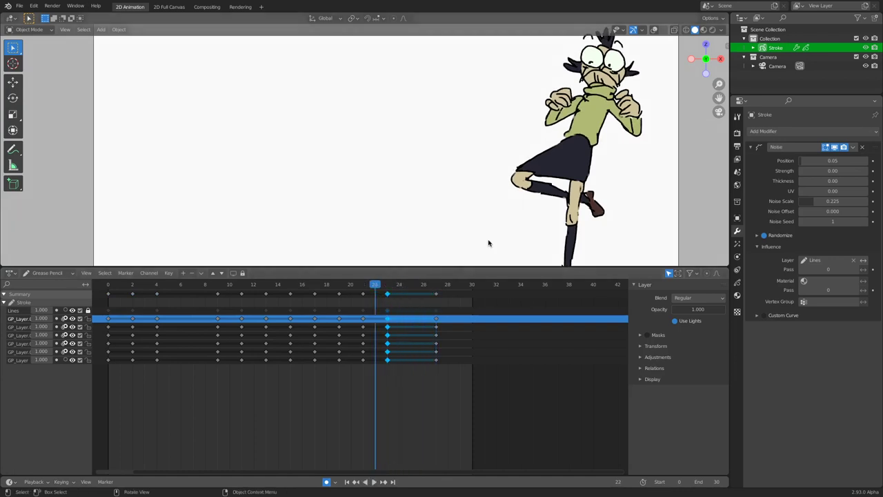
pyautogui.hotkey('alt', 'a')
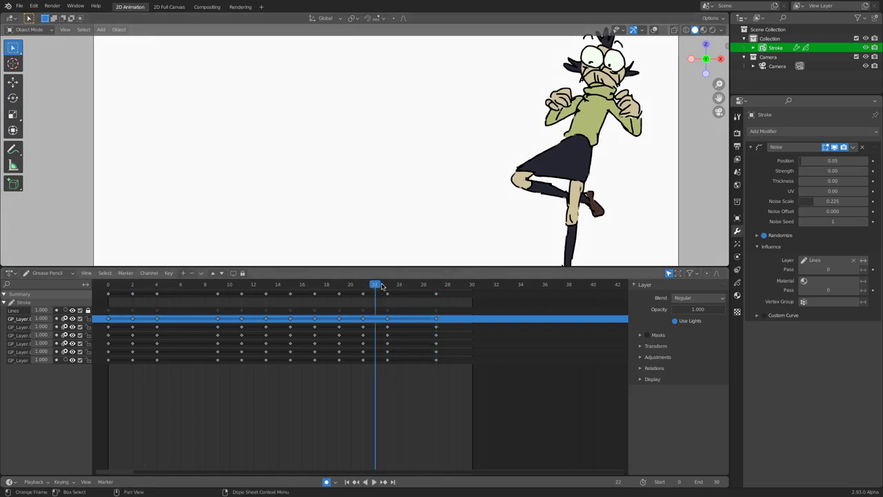
pyautogui.press('space')
pyautogui.moveTo(393, 284)
pyautogui.mouseDown()
pyautogui.moveTo(424, 288)
pyautogui.moveTo(405, 292)
pyautogui.mouseUp()
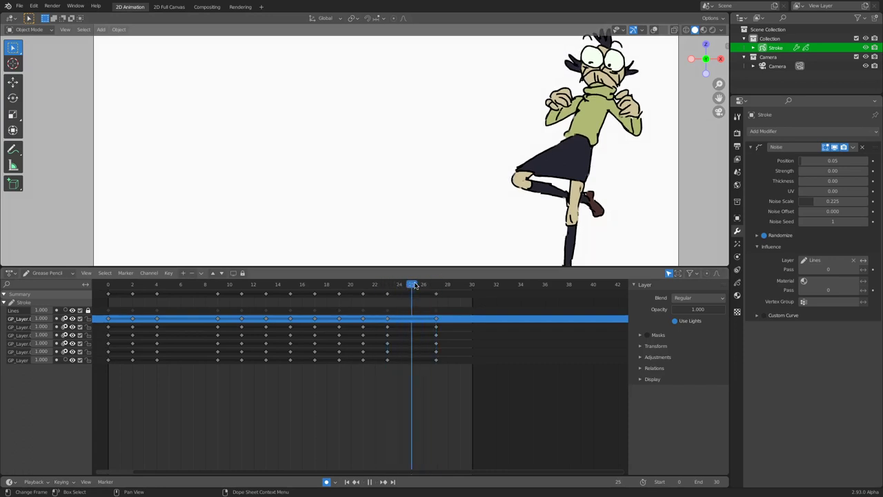
pyautogui.press('space')
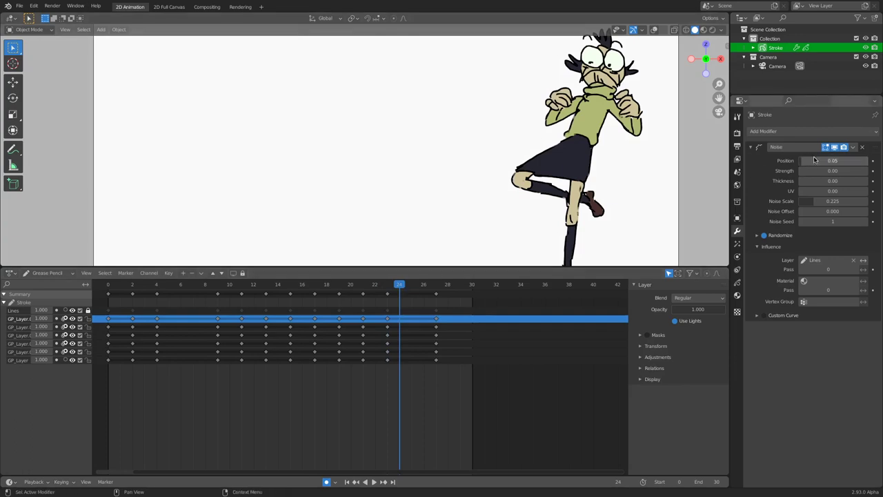
# Remove the existing Noise modifier from the Stroke object and add a new Noise modifier.
pyautogui.click(864, 149)
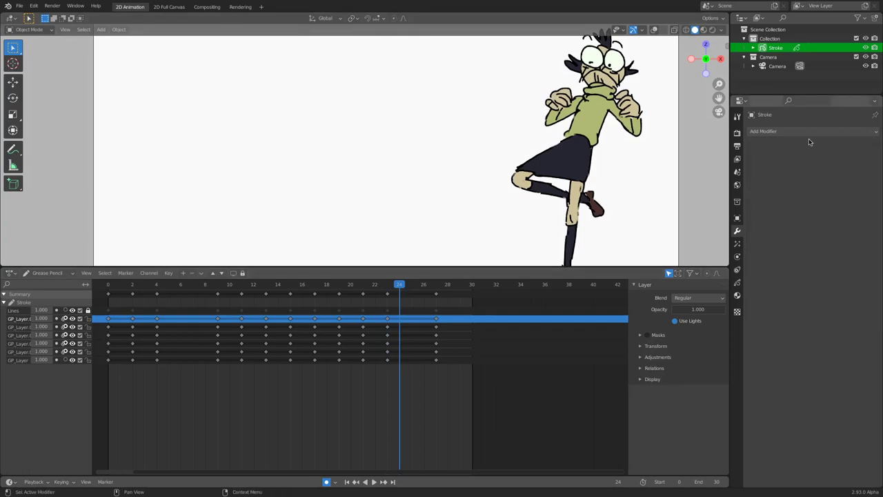
pyautogui.click(815, 132)
pyautogui.click(814, 132)
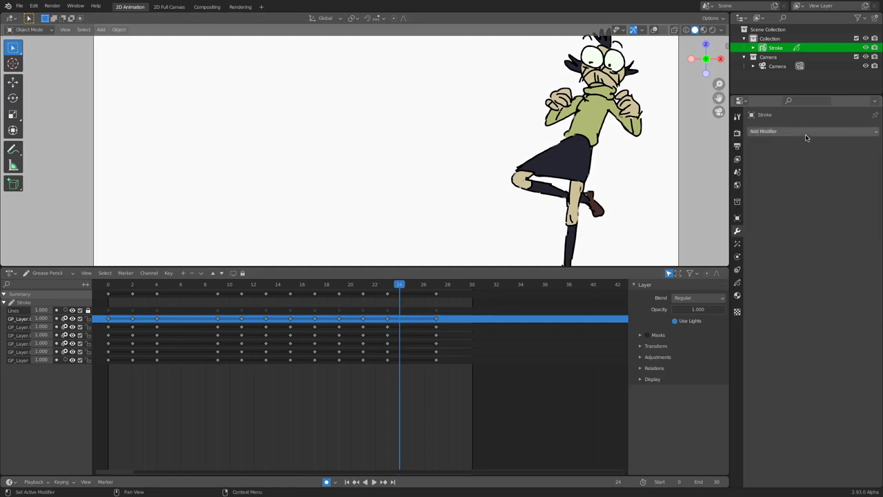
pyautogui.click(806, 132)
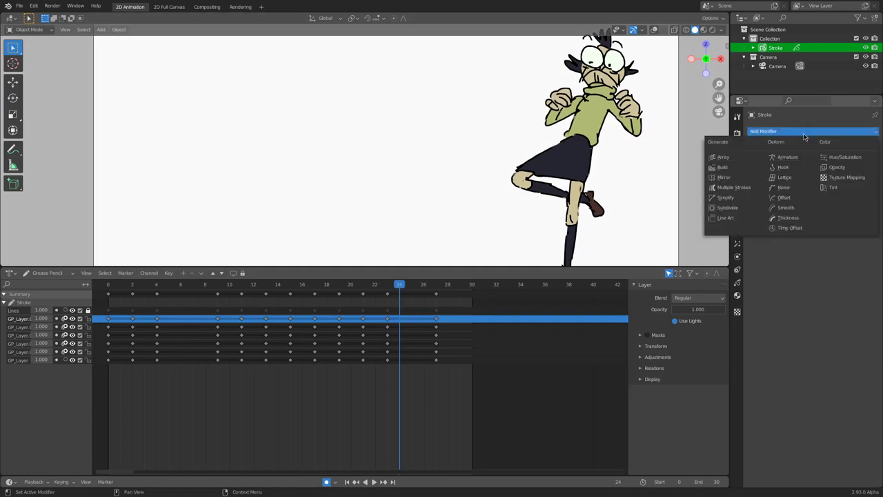
pyautogui.click(783, 188)
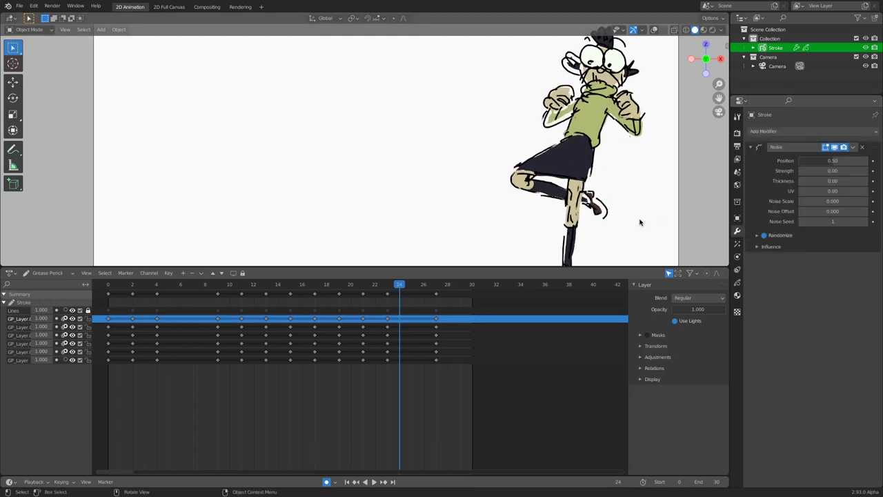
# Limit the Noise modifier's influence to the Lines layer.
pyautogui.moveTo(717, 98)
pyautogui.mouseDown()
pyautogui.moveTo(659, 135)
pyautogui.moveTo(637, 131)
pyautogui.moveTo(655, 142)
pyautogui.mouseUp()
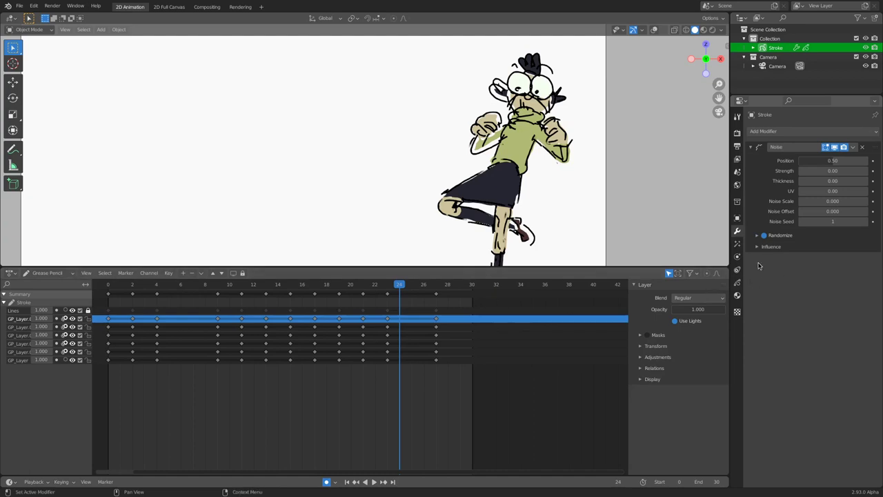
pyautogui.click(758, 248)
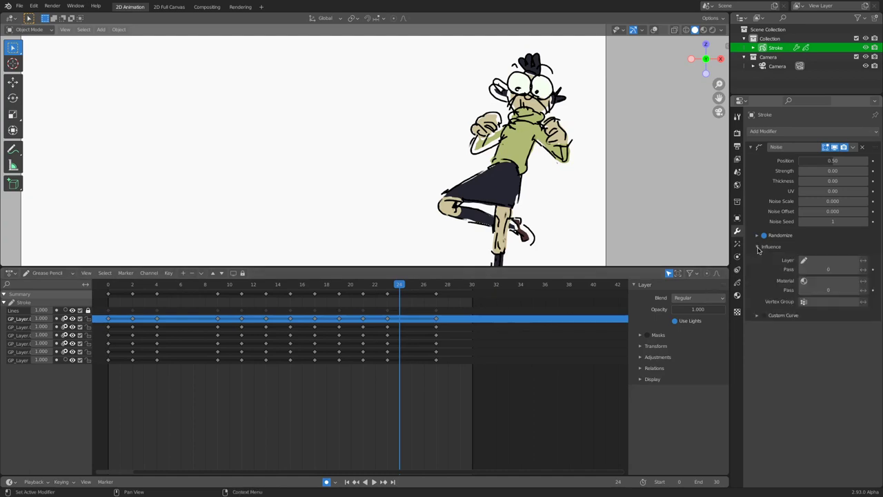
pyautogui.click(804, 260)
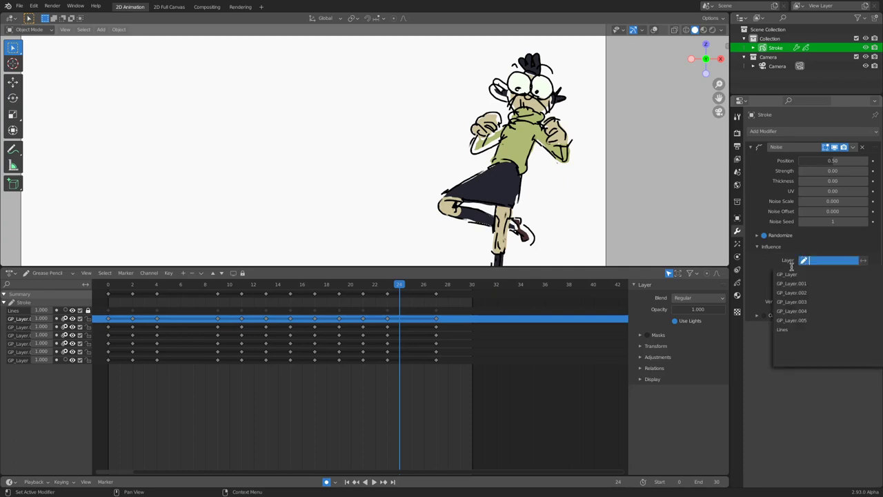
pyautogui.click(783, 330)
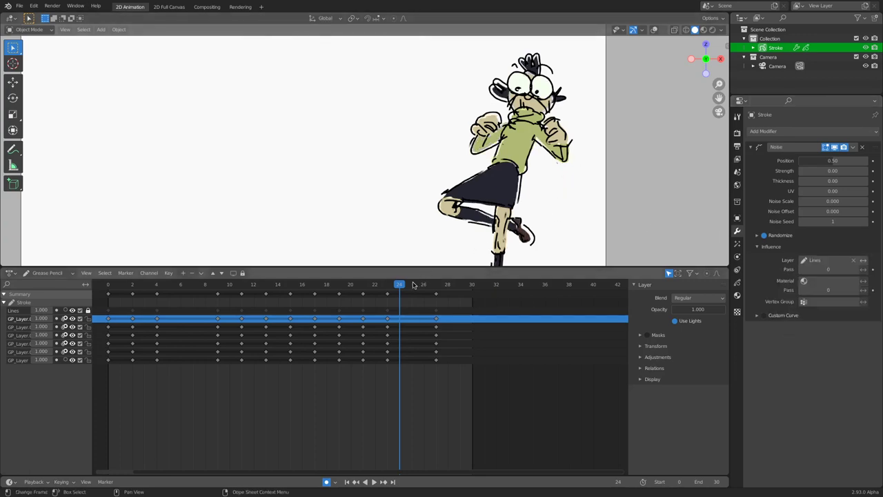
# Set the Noise modifier's Position to 0.08 and check the line wobble by scrubbing around frame 23.
pyautogui.moveTo(406, 289)
pyautogui.mouseDown()
pyautogui.moveTo(389, 285)
pyautogui.moveTo(436, 282)
pyautogui.moveTo(388, 284)
pyautogui.mouseUp()
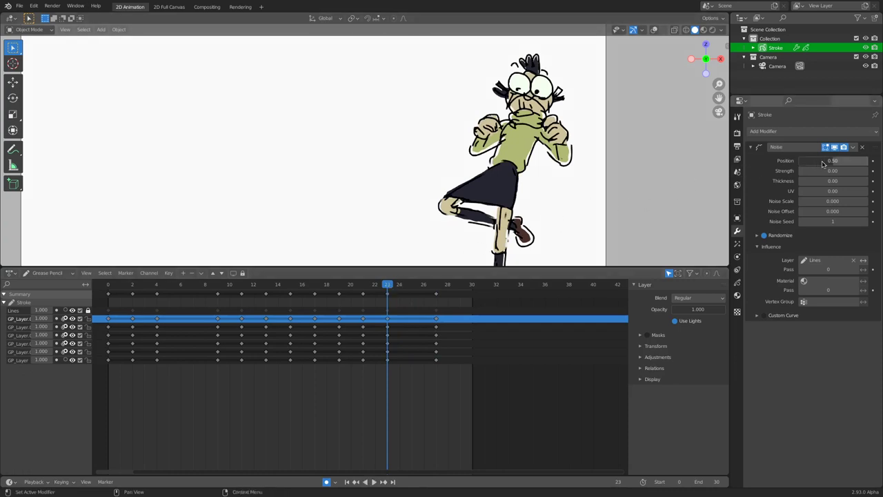
pyautogui.moveTo(822, 164); pyautogui.dragTo(798, 163)
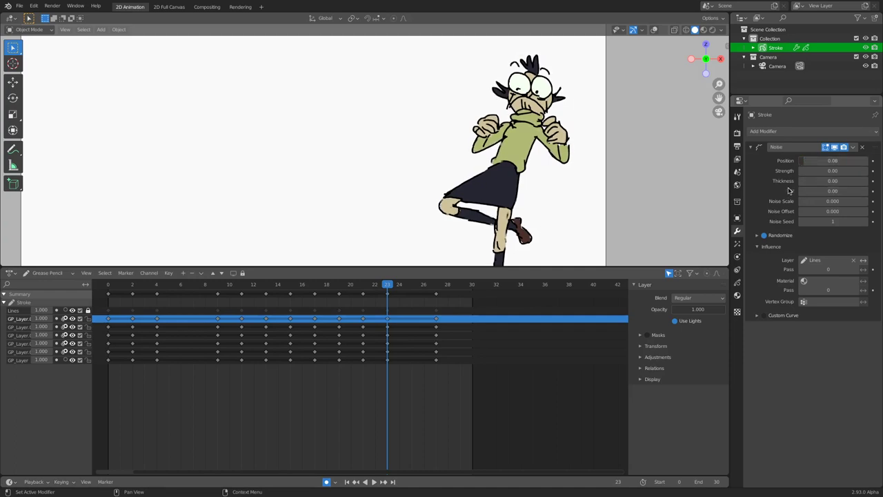
pyautogui.moveTo(398, 285)
pyautogui.mouseDown()
pyautogui.moveTo(410, 285)
pyautogui.moveTo(387, 285)
pyautogui.moveTo(423, 285)
pyautogui.moveTo(386, 284)
pyautogui.moveTo(401, 291)
pyautogui.moveTo(391, 298)
pyautogui.moveTo(402, 297)
pyautogui.moveTo(389, 290)
pyautogui.moveTo(400, 291)
pyautogui.moveTo(389, 300)
pyautogui.mouseUp()
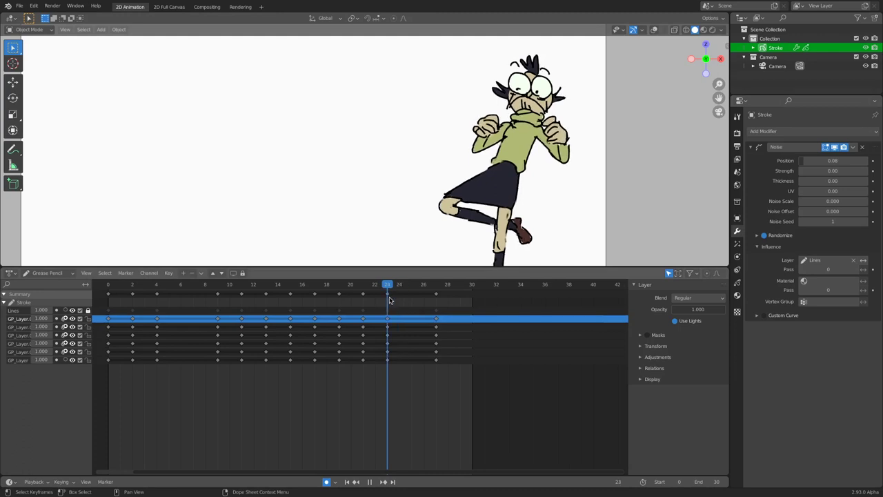
# Switch the Grease Pencil character to Draw mode.
pyautogui.click(33, 30)
pyautogui.click(32, 71)
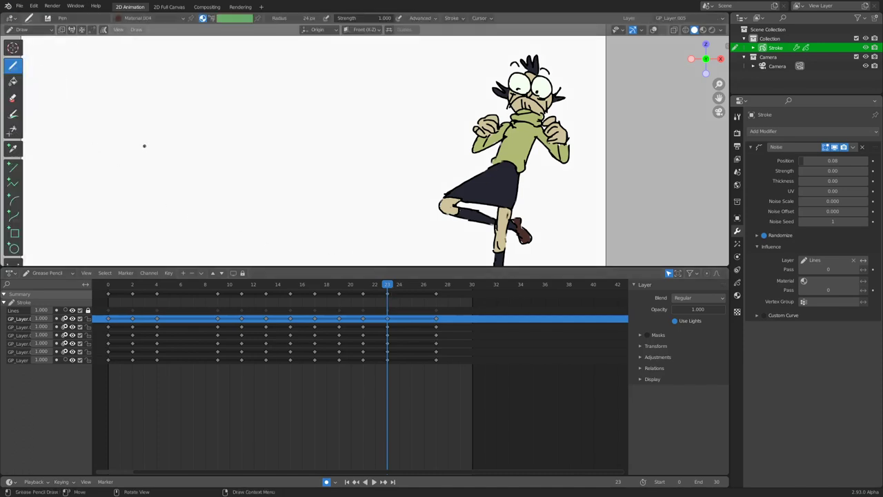
# Try freehand strokes on the empty canvas, including one with the Dots Stroke material, and undo them.
pyautogui.moveTo(142, 148)
pyautogui.mouseDown()
pyautogui.moveTo(189, 100)
pyautogui.moveTo(311, 154)
pyautogui.mouseUp()
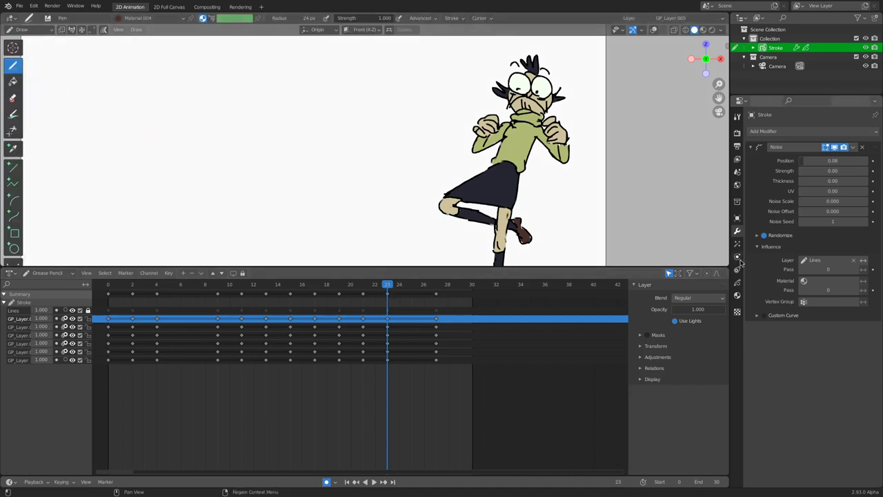
pyautogui.click(737, 296)
pyautogui.click(773, 142)
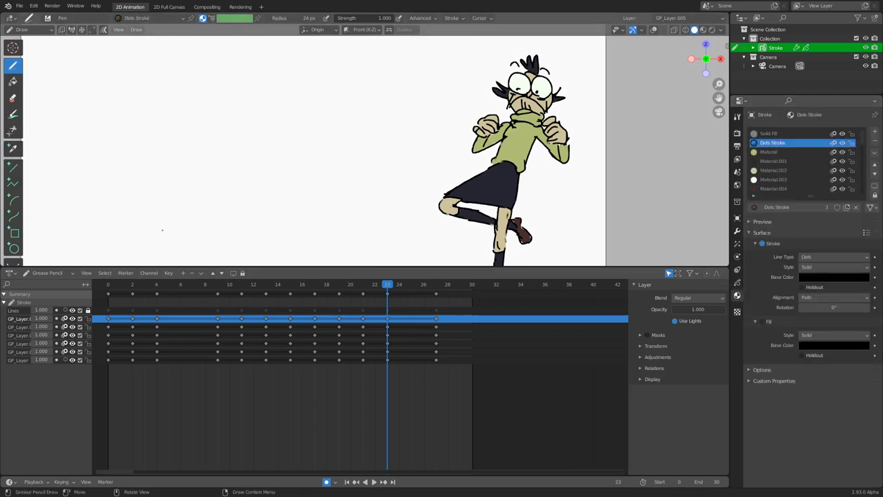
pyautogui.moveTo(118, 162)
pyautogui.mouseDown()
pyautogui.moveTo(267, 186)
pyautogui.moveTo(328, 177)
pyautogui.moveTo(389, 185)
pyautogui.mouseUp()
pyautogui.hotkey('ctrl', 'z')
pyautogui.hotkey('ctrl', 'z')
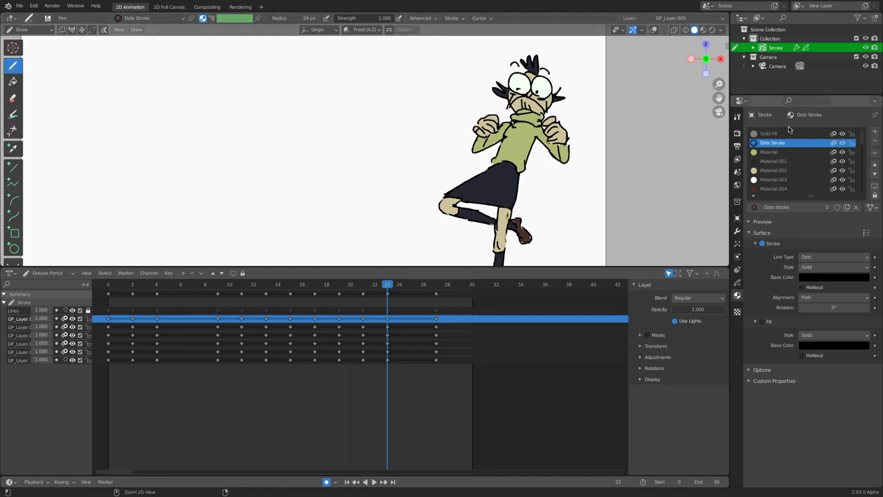
# Select the Solid Stroke material, draw two test lines beside the character, an arch and a wave, and undo them.
pyautogui.click(772, 134)
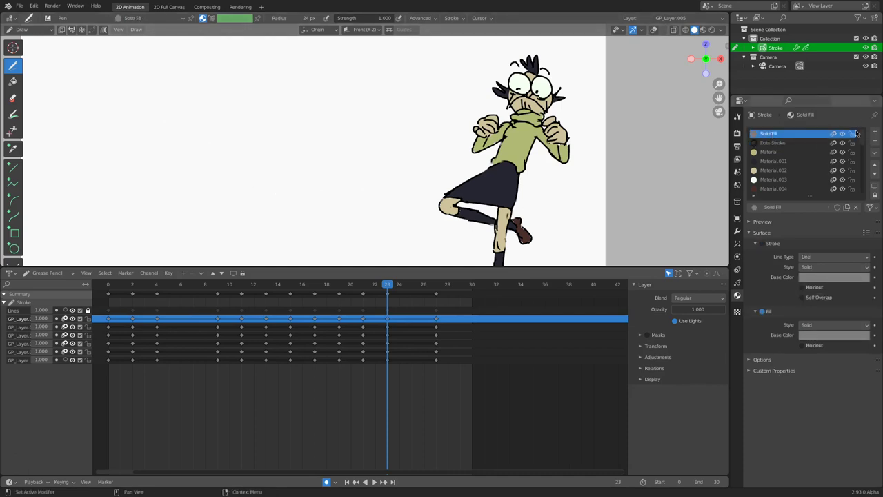
pyautogui.scroll(2, 862, 150)
pyautogui.click(775, 134)
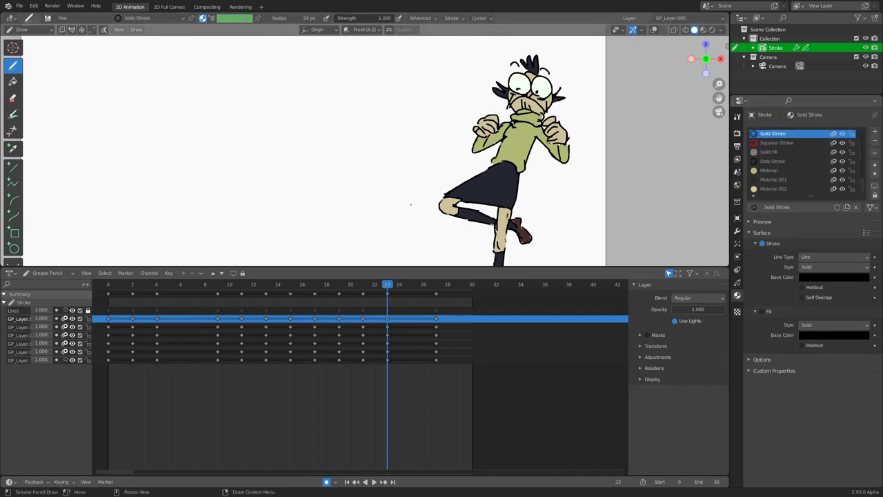
pyautogui.moveTo(98, 172)
pyautogui.mouseDown()
pyautogui.moveTo(115, 131)
pyautogui.moveTo(217, 175)
pyautogui.moveTo(254, 155)
pyautogui.moveTo(400, 173)
pyautogui.mouseUp()
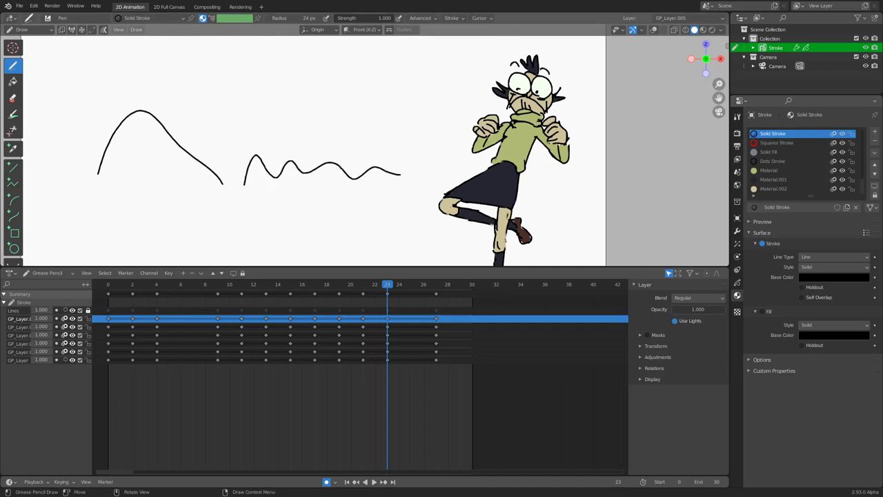
pyautogui.hotkey('ctrl', 'z')
pyautogui.hotkey('ctrl', 'z')
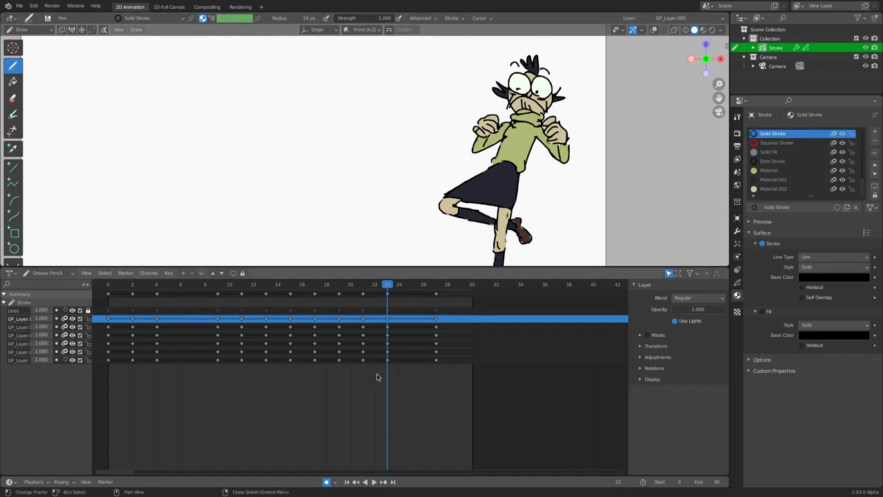
# Set the Noise modifier's Noise Scale to about 0.507 and preview the line wobble between frames 23 and 27.
pyautogui.click(737, 231)
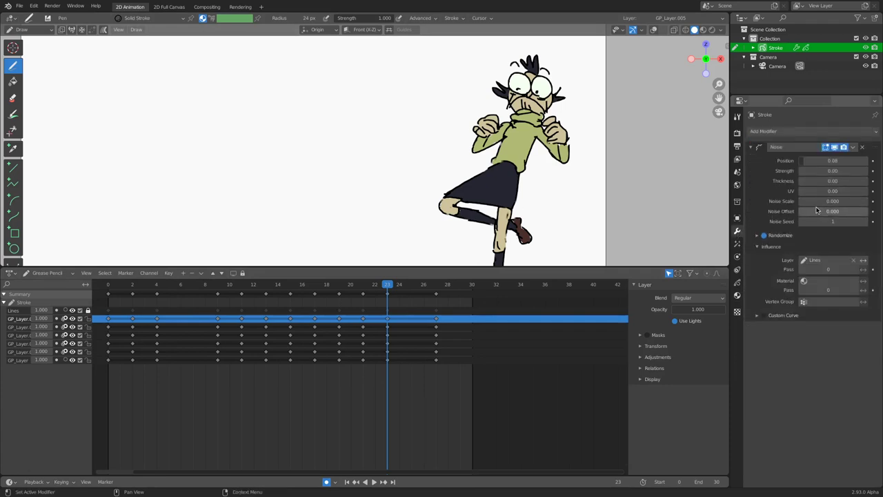
pyautogui.moveTo(811, 202)
pyautogui.mouseDown()
pyautogui.moveTo(881, 201)
pyautogui.moveTo(829, 218)
pyautogui.moveTo(874, 216)
pyautogui.moveTo(849, 218)
pyautogui.mouseUp()
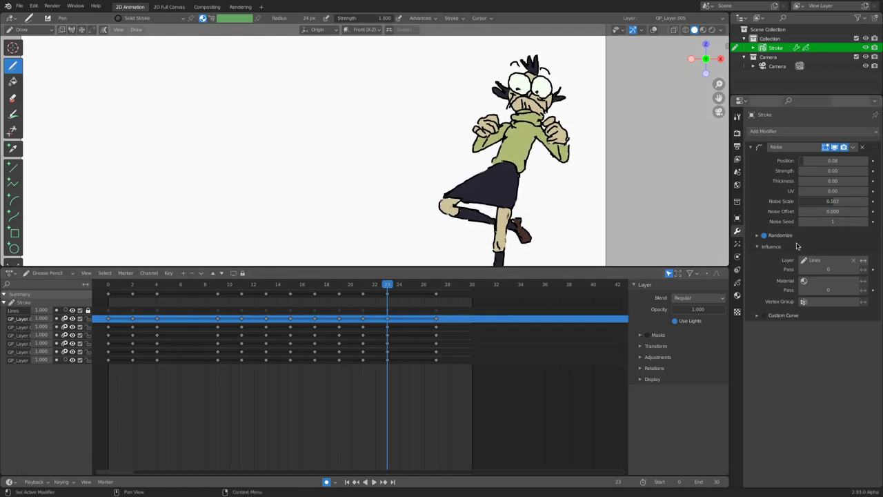
pyautogui.moveTo(407, 286)
pyautogui.mouseDown()
pyautogui.moveTo(388, 284)
pyautogui.moveTo(413, 284)
pyautogui.moveTo(388, 284)
pyautogui.moveTo(412, 284)
pyautogui.moveTo(389, 284)
pyautogui.moveTo(392, 292)
pyautogui.moveTo(412, 286)
pyautogui.moveTo(253, 288)
pyautogui.moveTo(443, 300)
pyautogui.moveTo(437, 297)
pyautogui.mouseUp()
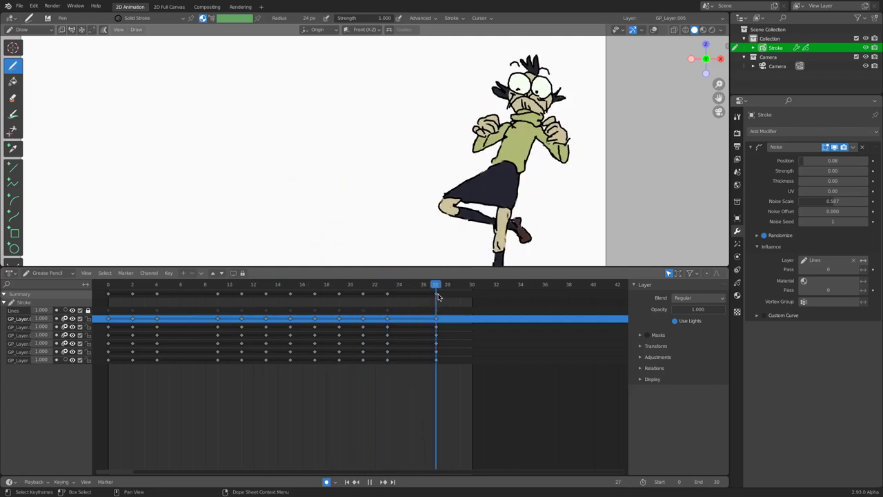
pyautogui.press('Escape')
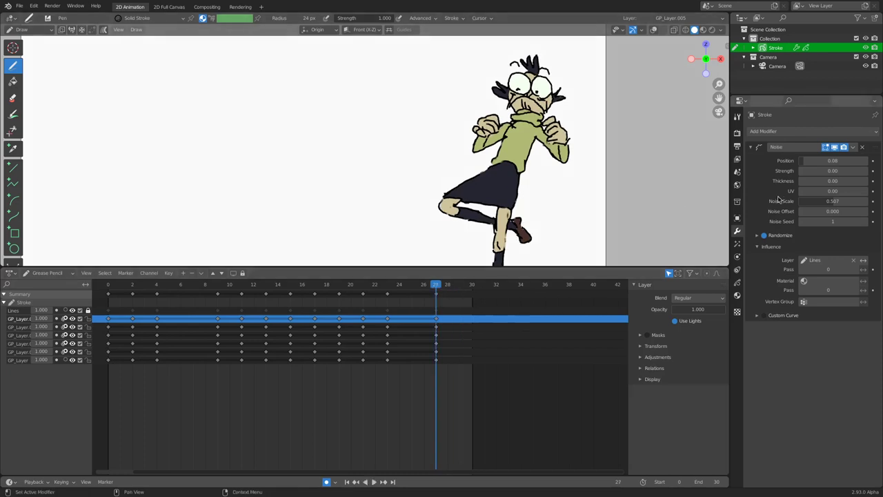
# Set the scene's end frame to 42 and preview the extended hold after frame 27.
pyautogui.click(736, 159)
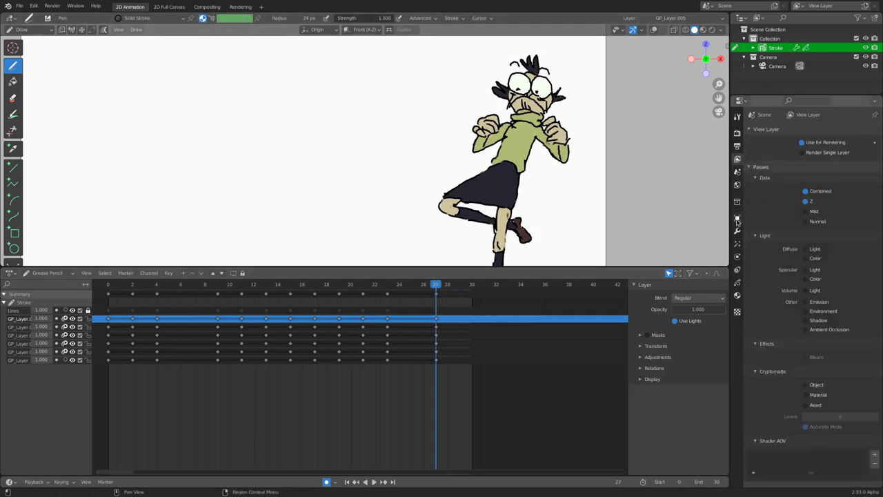
pyautogui.click(737, 146)
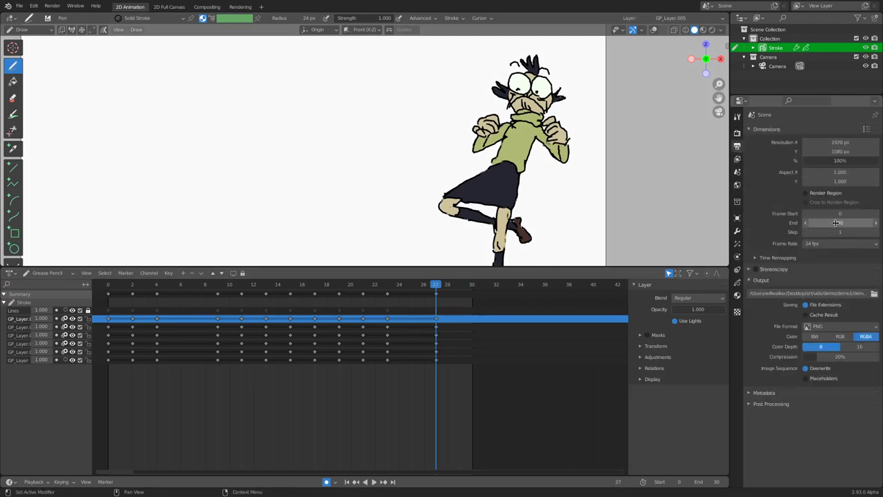
pyautogui.moveTo(835, 222)
pyautogui.mouseDown()
pyautogui.moveTo(863, 221)
pyautogui.moveTo(843, 224)
pyautogui.mouseUp()
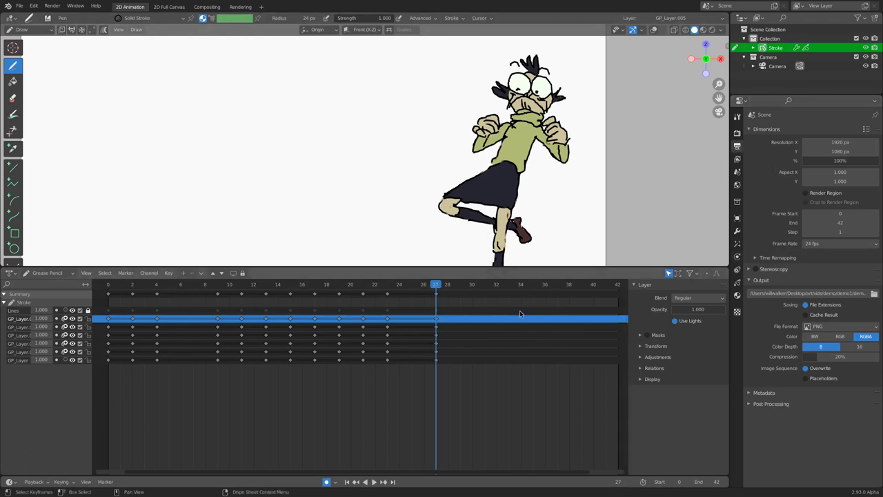
pyautogui.press('space')
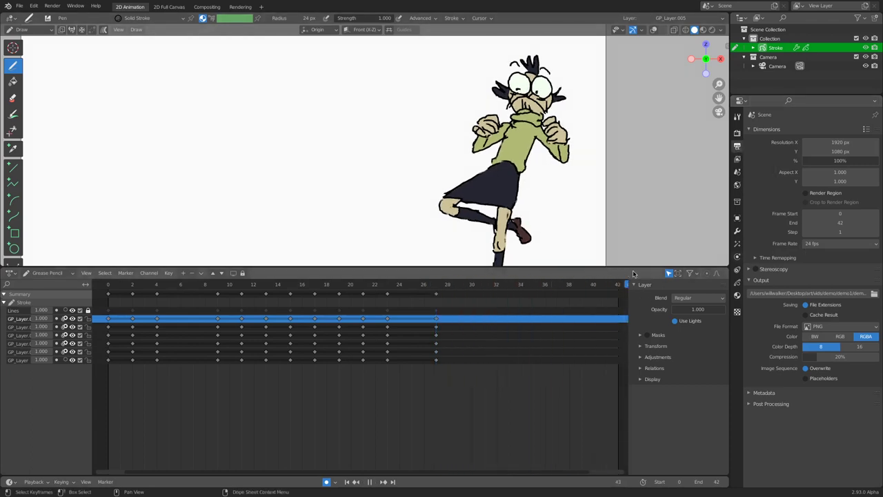
pyautogui.moveTo(494, 291)
pyautogui.mouseDown()
pyautogui.moveTo(612, 290)
pyautogui.moveTo(459, 290)
pyautogui.moveTo(566, 297)
pyautogui.moveTo(449, 313)
pyautogui.moveTo(511, 303)
pyautogui.mouseUp()
pyautogui.press('space')
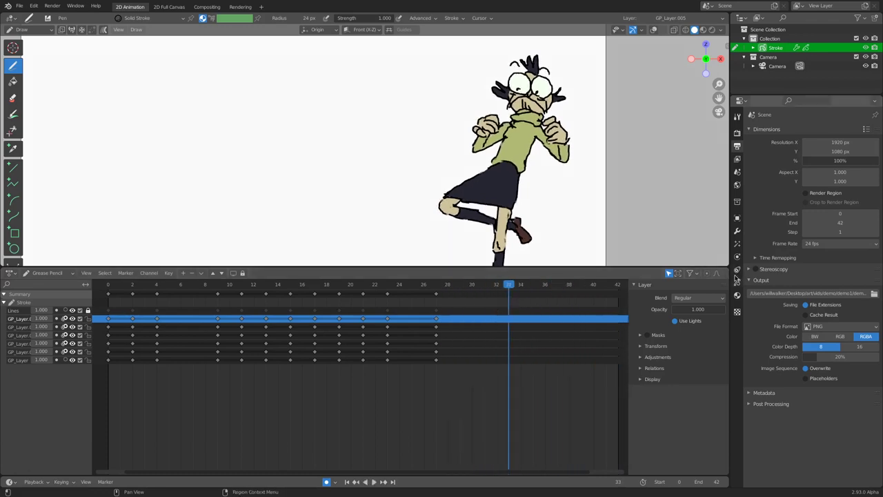
# Compare the held pose with the Noise modifier's viewport display off and on by scrubbing and playing the frames after 27.
pyautogui.click(737, 230)
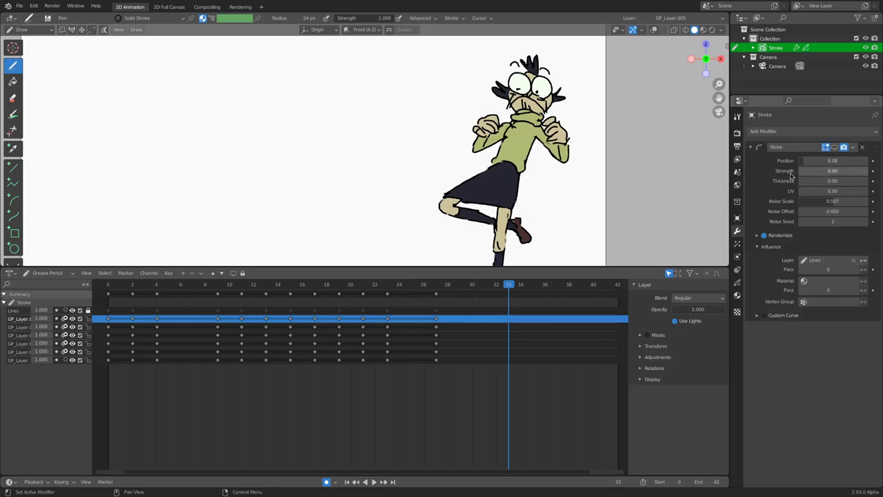
pyautogui.moveTo(508, 286)
pyautogui.mouseDown()
pyautogui.moveTo(423, 287)
pyautogui.moveTo(581, 287)
pyautogui.moveTo(497, 288)
pyautogui.moveTo(581, 287)
pyautogui.moveTo(520, 287)
pyautogui.mouseUp()
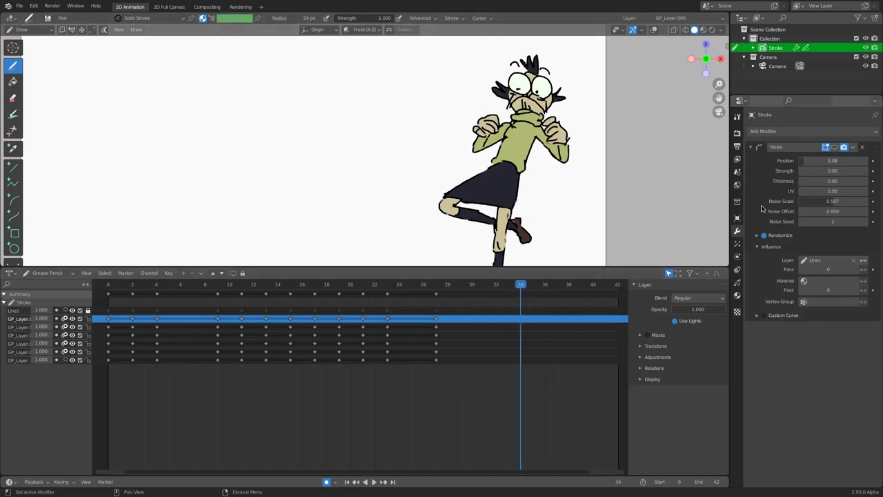
pyautogui.click(835, 147)
pyautogui.press('space')
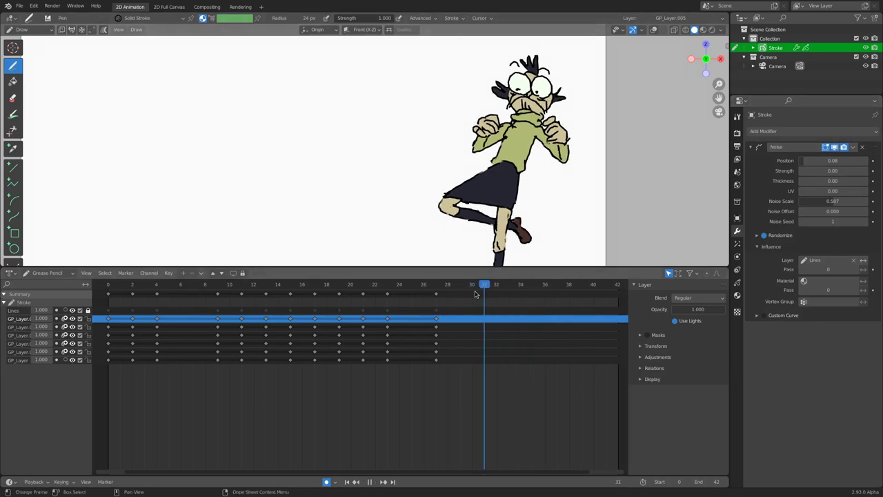
pyautogui.press('space')
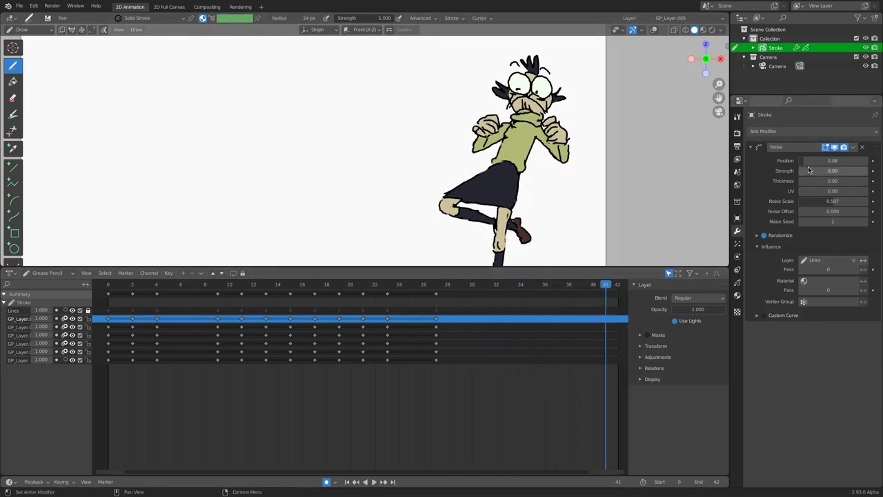
pyautogui.click(834, 146)
pyautogui.moveTo(564, 287); pyautogui.dragTo(604, 287)
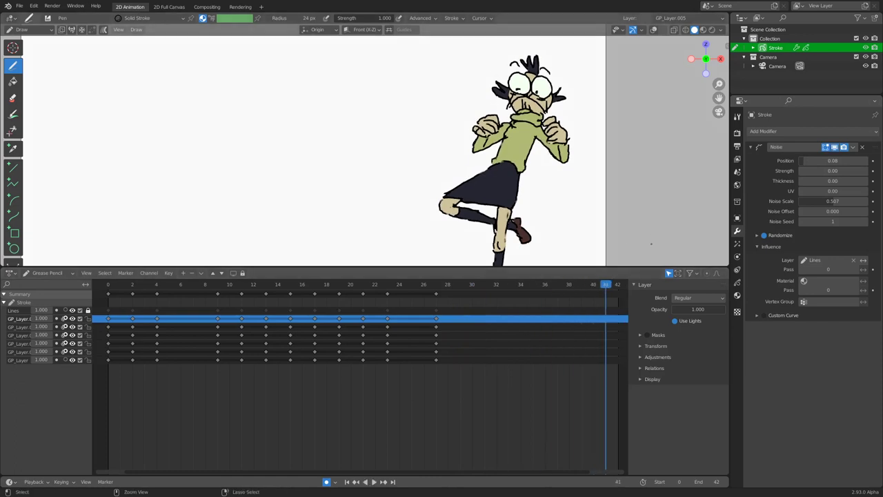
# Undo the timeline, Draw mode and Noise modifier edits back to the point before the original Noise modifier was removed.
pyautogui.press('Left')
pyautogui.press('Left')
pyautogui.press('Left')
pyautogui.press('Left')
pyautogui.press('Left')
pyautogui.press('Left')
pyautogui.press('Left')
pyautogui.press('Left')
pyautogui.hotkey('ctrl', 'z')
pyautogui.hotkey('ctrl', 'z')
pyautogui.hotkey('ctrl', 'z')
pyautogui.hotkey('ctrl', 'z')
pyautogui.hotkey('ctrl', 'z')
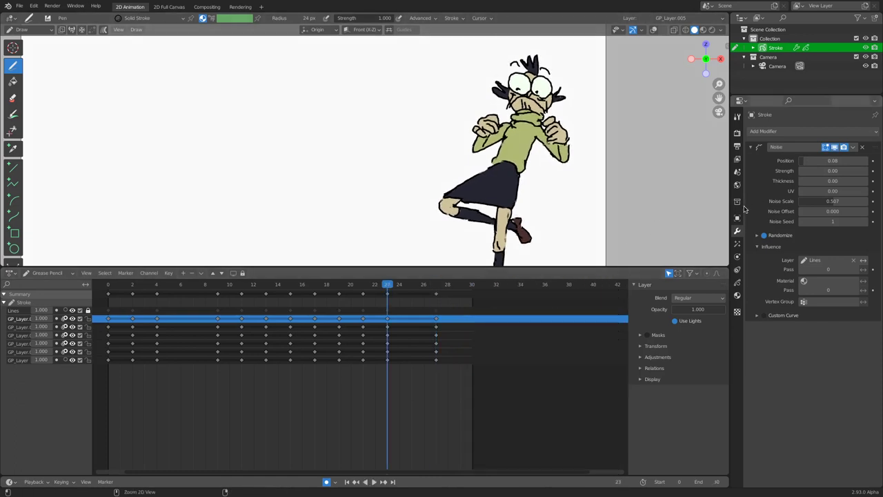
pyautogui.hotkey('ctrl', 'z')
pyautogui.hotkey('ctrl', 'z')
pyautogui.hotkey('ctrl', 'z')
pyautogui.hotkey('ctrl', 'z')
pyautogui.hotkey('ctrl', 'z')
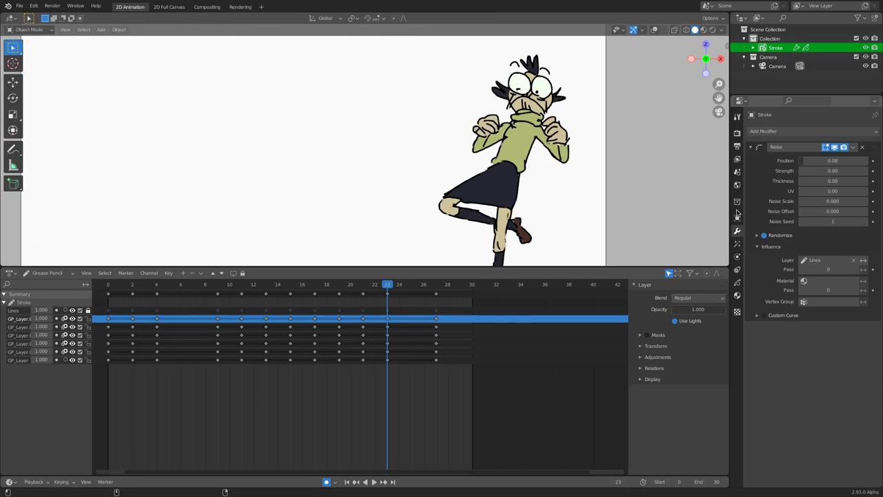
pyautogui.hotkey('ctrl', 'z')
pyautogui.hotkey('ctrl', 'z')
pyautogui.hotkey('ctrl', 'z')
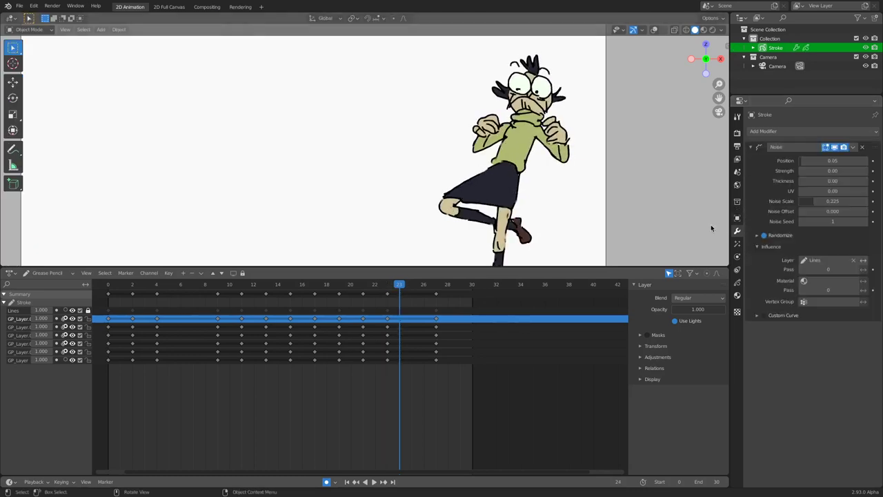
# Play and scrub the held pose between frames 24 and 28 to examine the line wobble.
pyautogui.press('space')
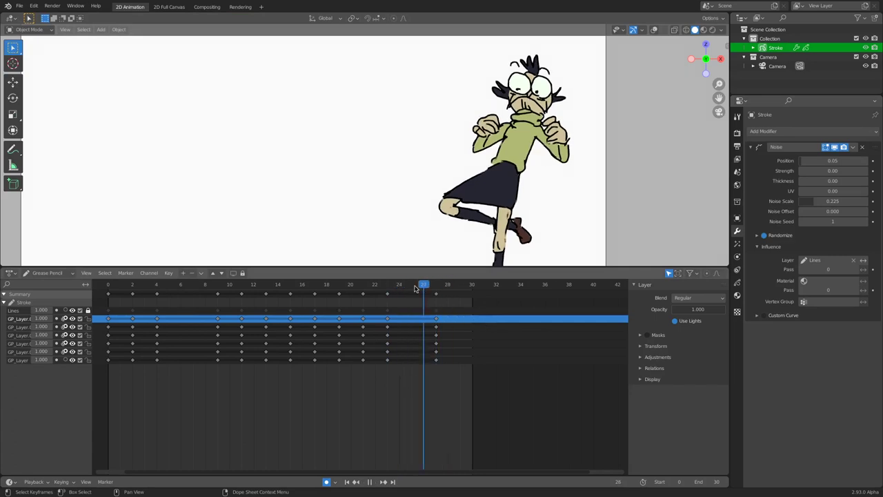
pyautogui.moveTo(407, 289); pyautogui.dragTo(403, 291)
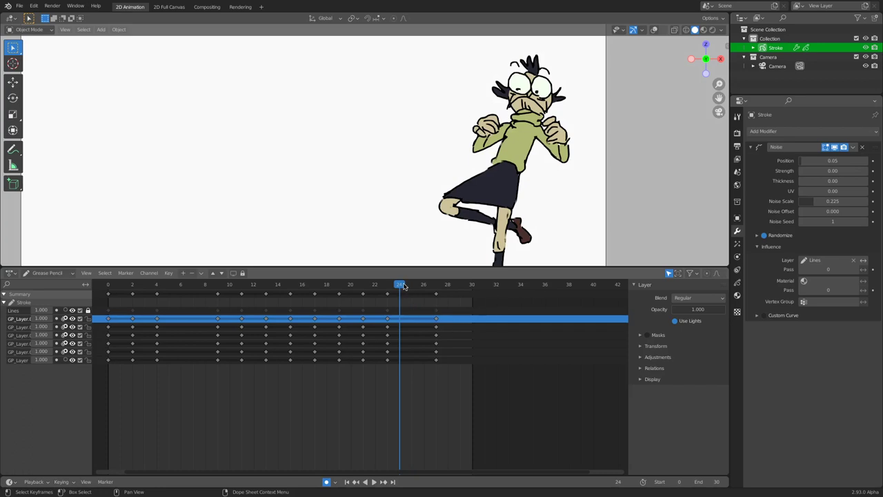
pyautogui.press('space')
pyautogui.press('space')
pyautogui.click(446, 276)
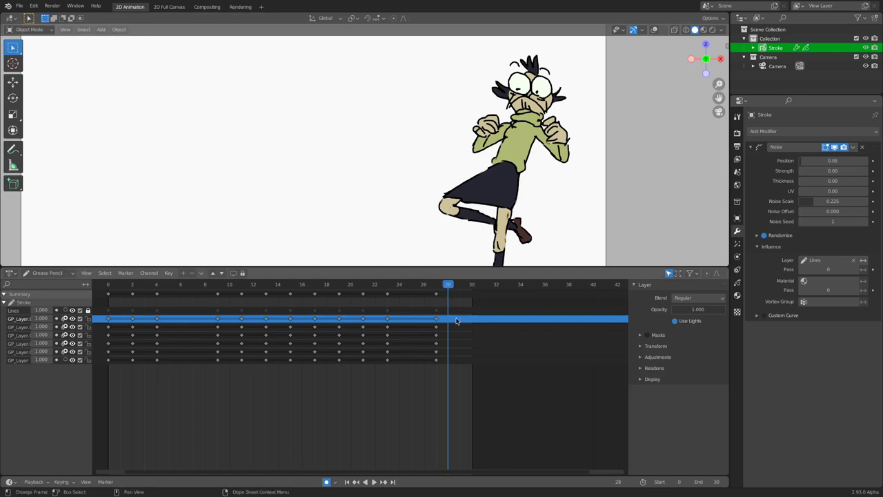
# Try a red fill base color on the sweater's material, named Material, and undo it.
pyautogui.click(738, 296)
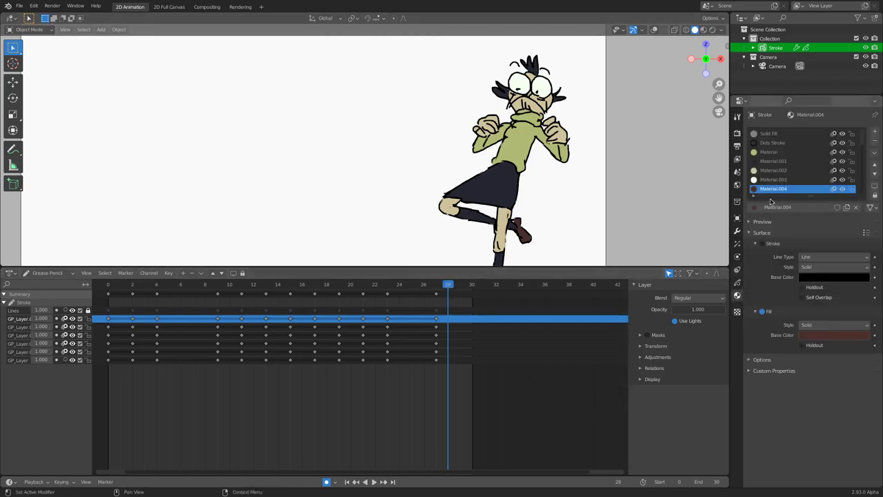
pyautogui.click(766, 151)
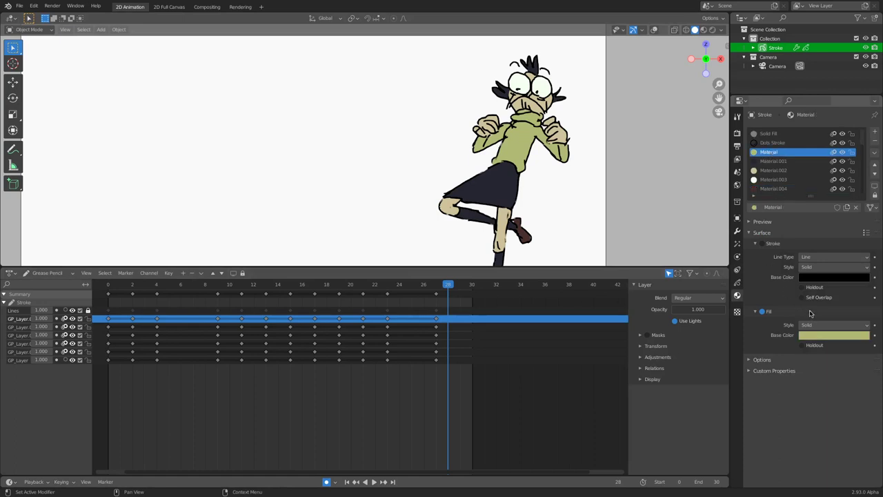
pyautogui.doubleClick(770, 153)
pyautogui.press('Return')
pyautogui.click(822, 337)
pyautogui.moveTo(806, 242); pyautogui.dragTo(823, 253)
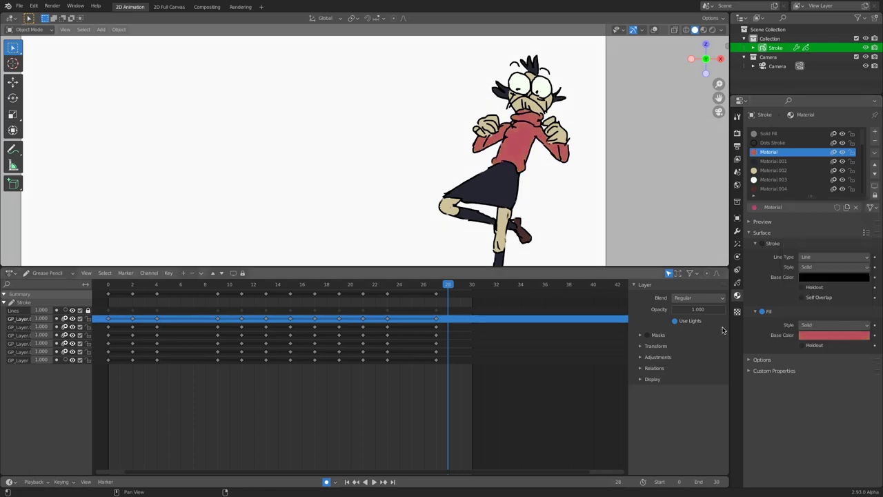
pyautogui.hotkey('ctrl', 'z')
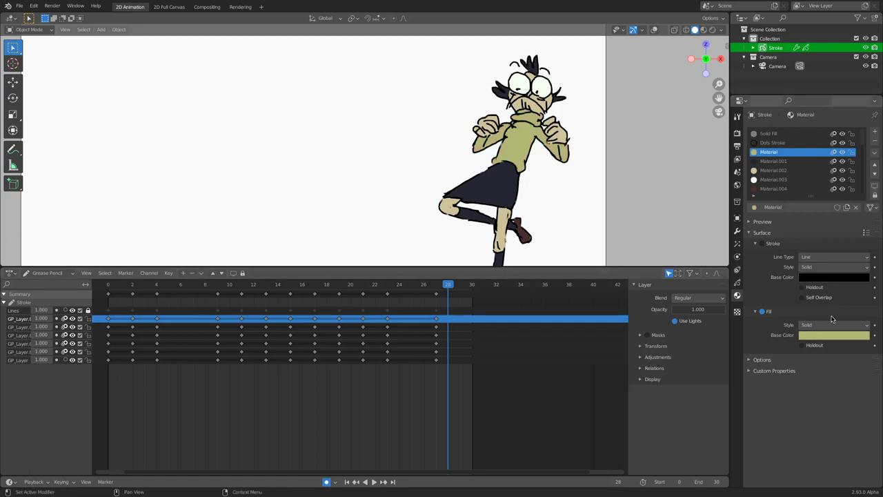
# Try a teal fill base color on the sweater's material and undo it.
pyautogui.click(827, 336)
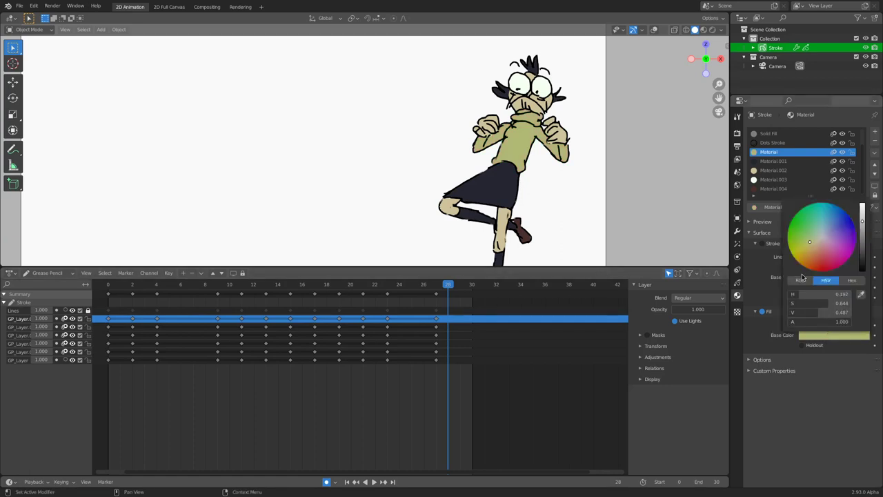
pyautogui.moveTo(816, 251)
pyautogui.mouseDown()
pyautogui.moveTo(839, 224)
pyautogui.moveTo(822, 244)
pyautogui.mouseUp()
pyautogui.click(819, 218)
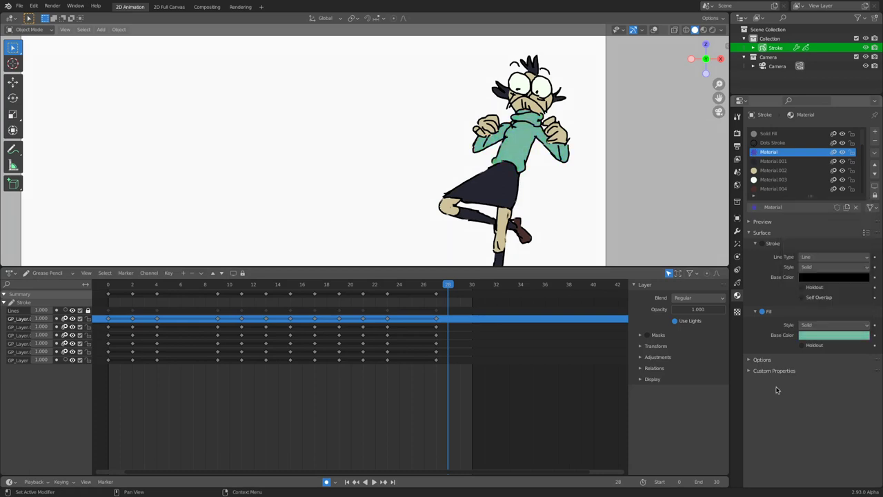
pyautogui.hotkey('ctrl', 'z')
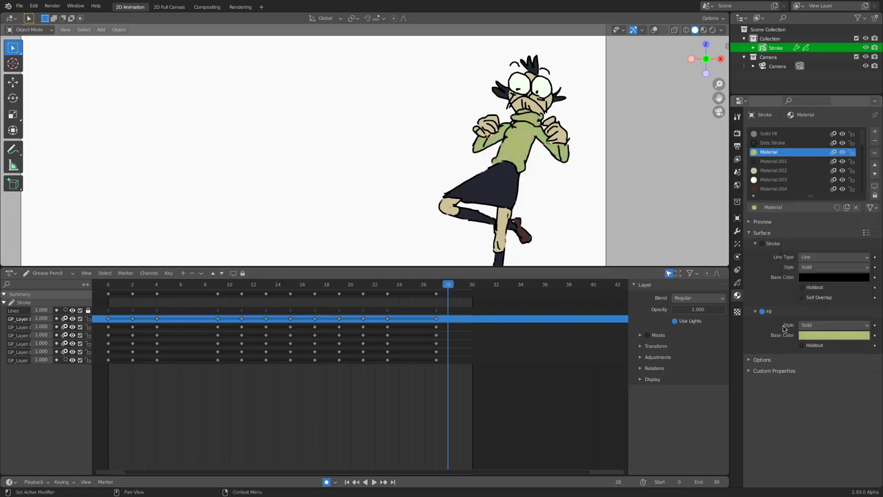
# Compare the character's modifiers with its visual effects, then try adding a Rim effect and remove it.
pyautogui.click(736, 245)
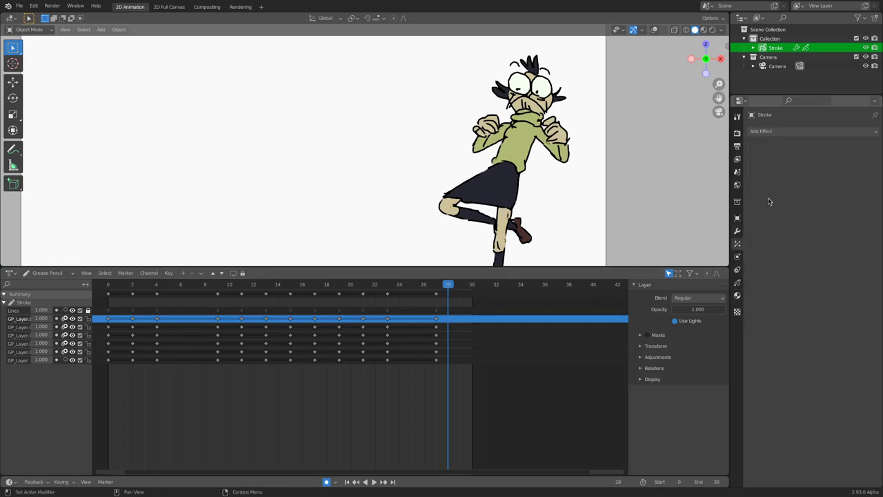
pyautogui.click(736, 231)
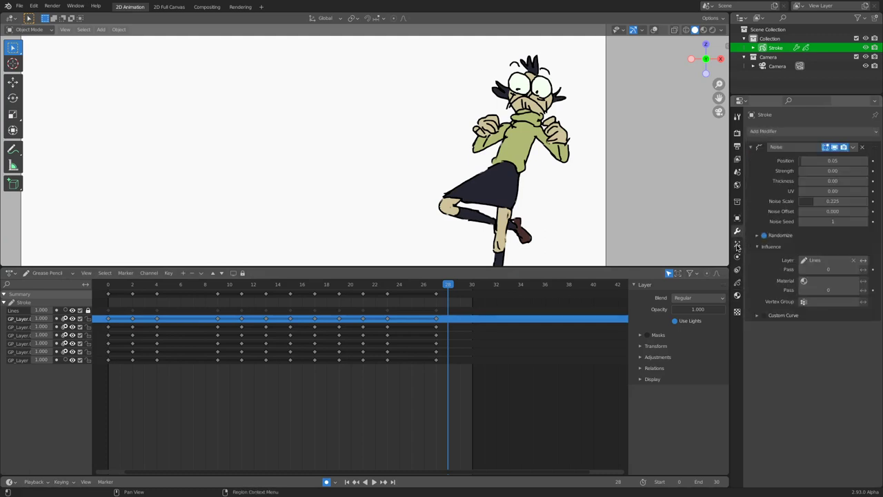
pyautogui.click(736, 245)
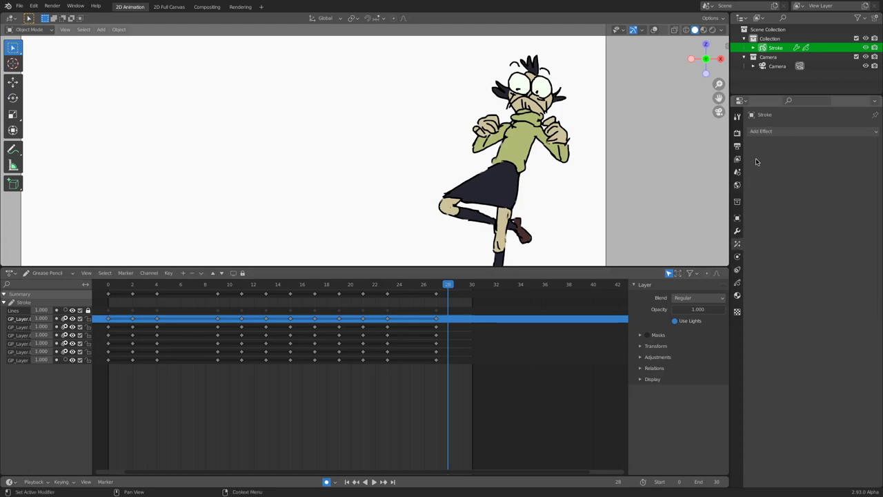
pyautogui.click(771, 133)
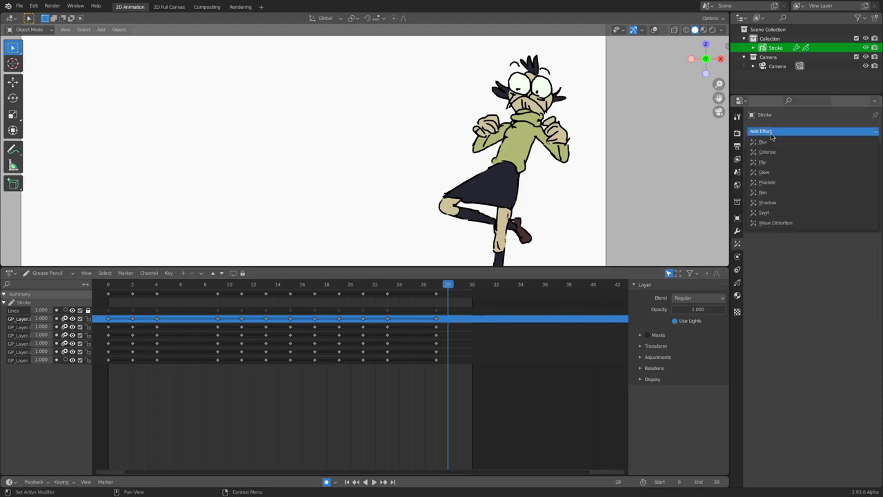
pyautogui.click(763, 194)
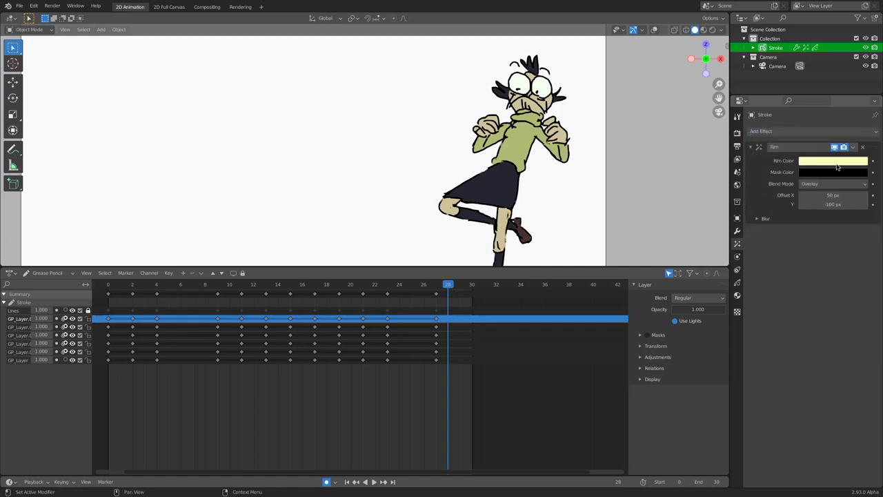
pyautogui.hotkey('ctrl', 'x')
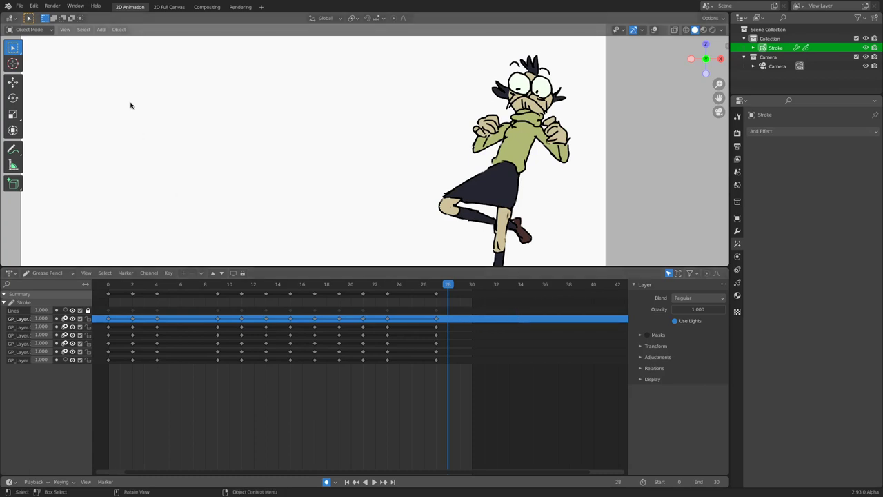
# Open the recent file demo1.blend without saving the changes to the current file.
pyautogui.click(23, 6)
pyautogui.moveTo(24, 34)
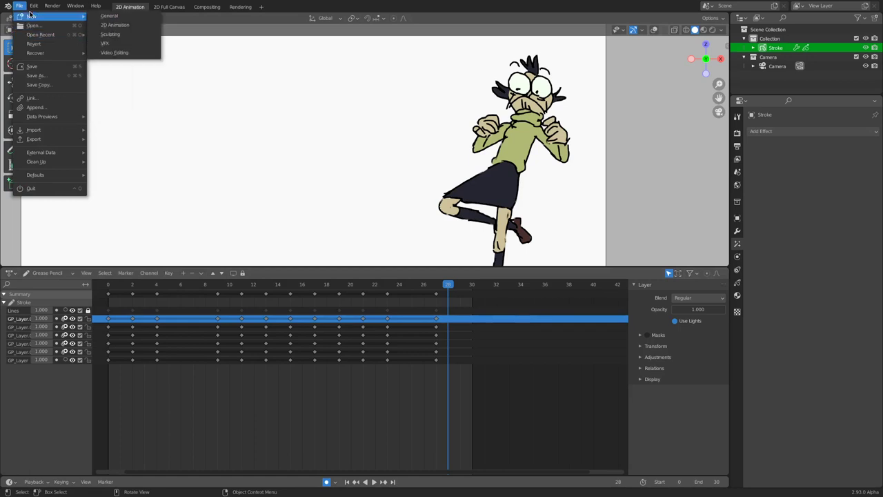
pyautogui.click(19, 7)
pyautogui.click(19, 6)
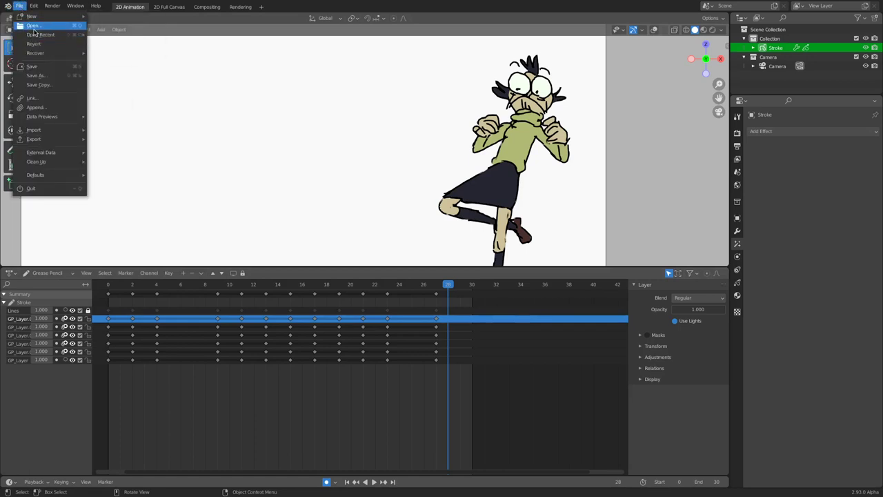
pyautogui.moveTo(39, 35)
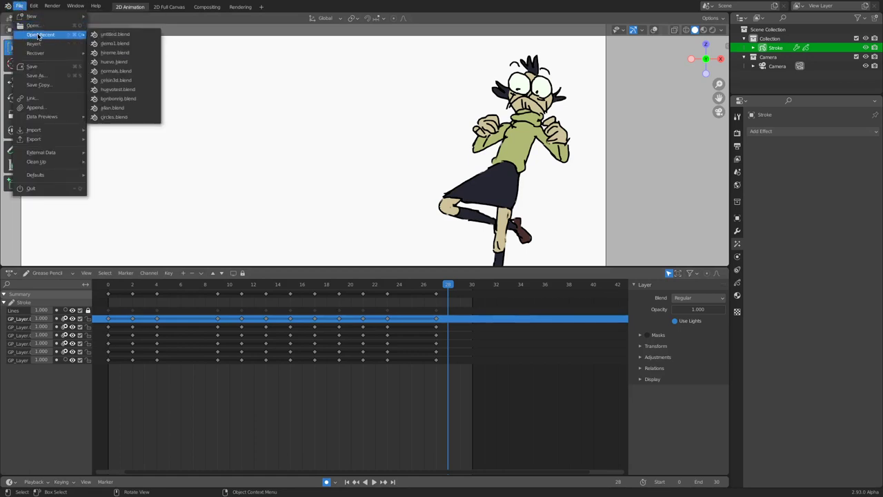
pyautogui.click(118, 45)
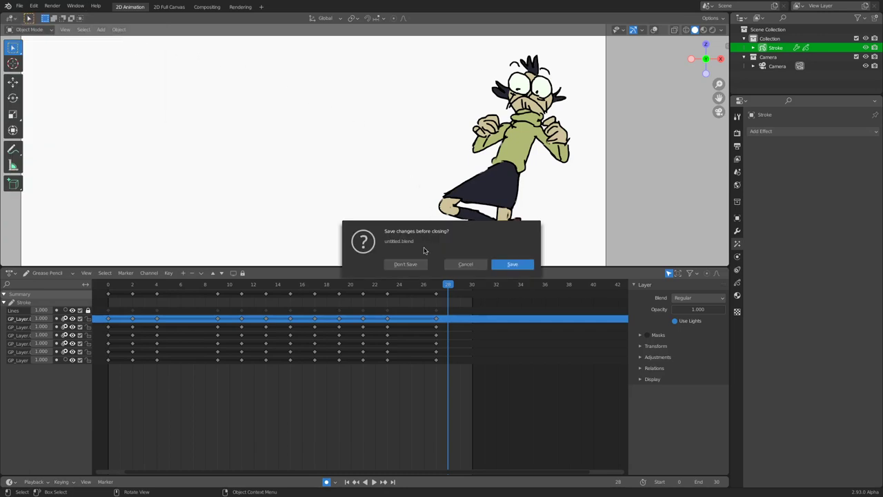
pyautogui.click(405, 264)
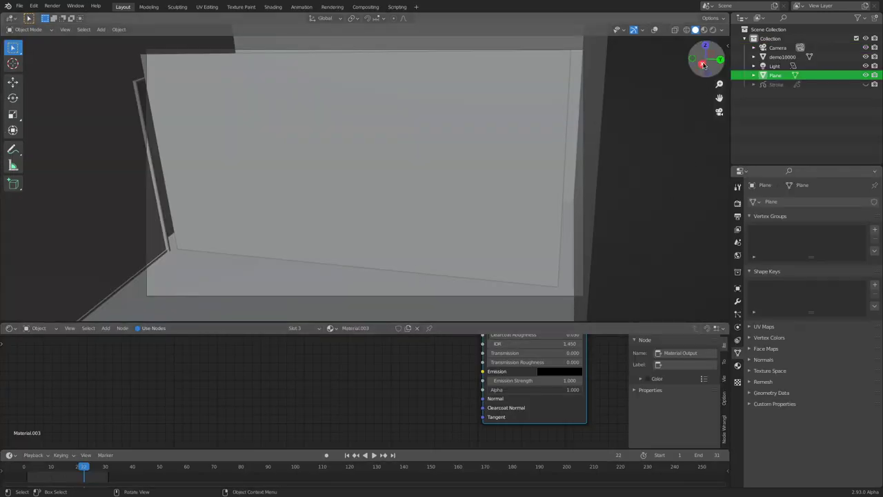
# Display the scene in rendered shading with Stroke and Plane visible, demo10000 hidden, and playback stopped at frame 20.
pyautogui.click(713, 30)
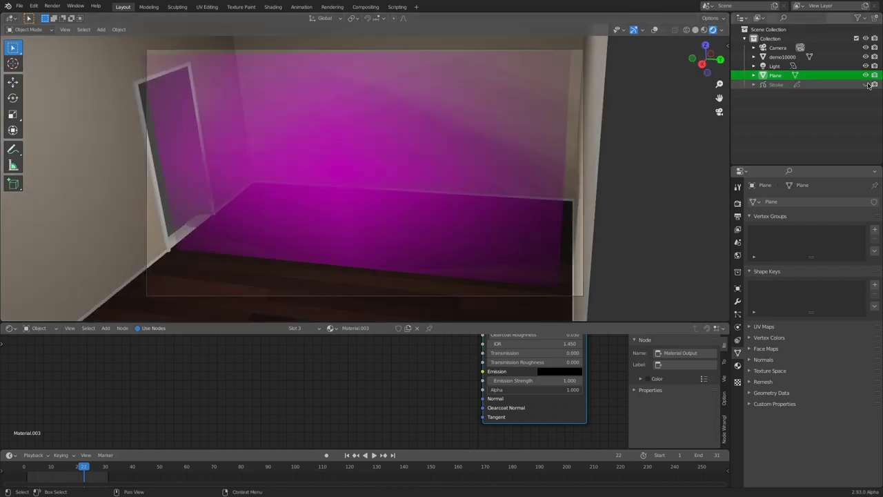
pyautogui.click(866, 83)
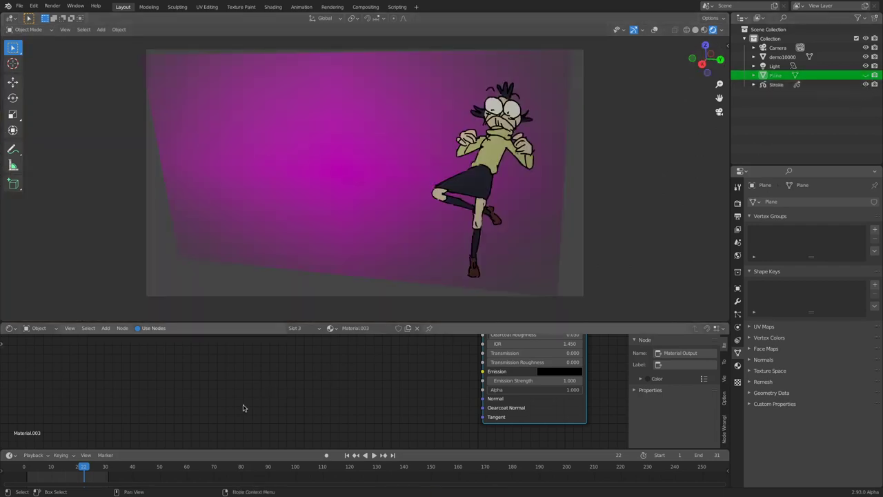
pyautogui.click(72, 467)
pyautogui.press('space')
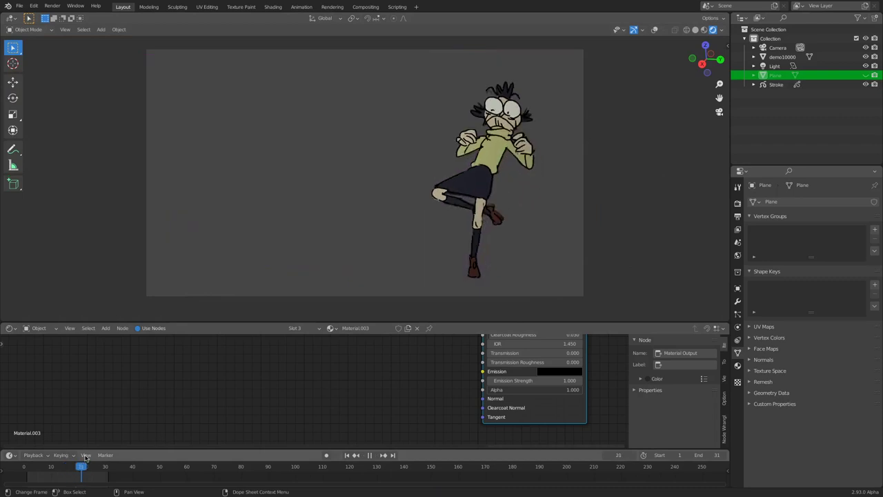
pyautogui.press('space')
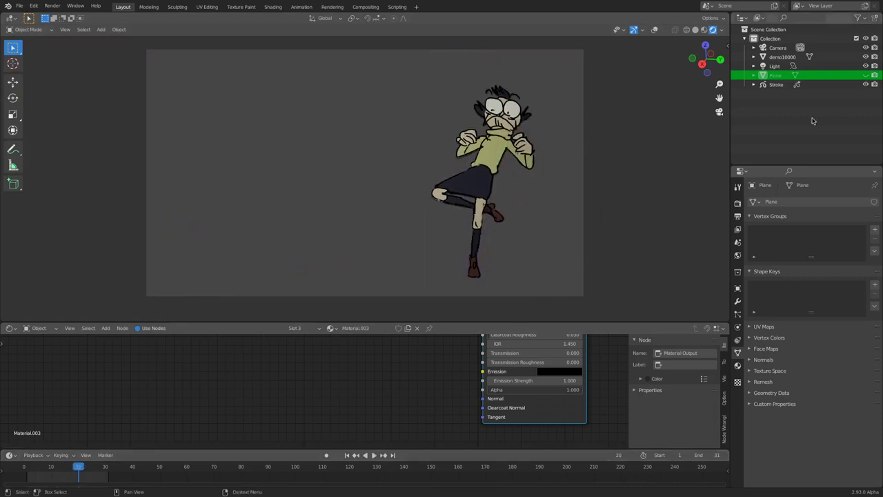
pyautogui.click(866, 75)
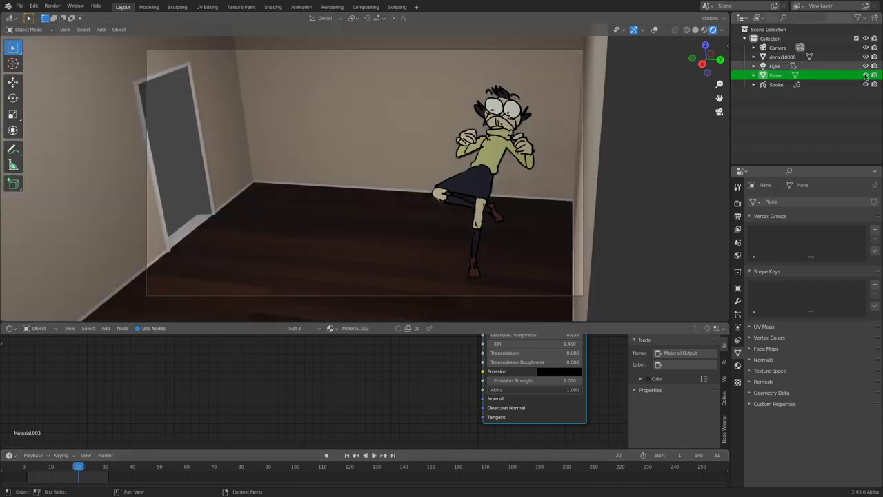
pyautogui.click(867, 57)
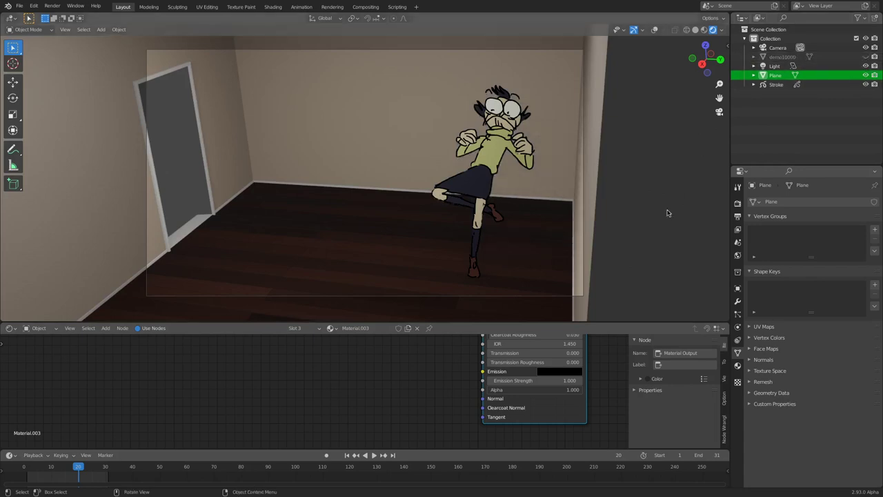
# Add a Rim effect to the Stroke character and set its offset to 24 px in X and 116 px in Y.
pyautogui.click(486, 214)
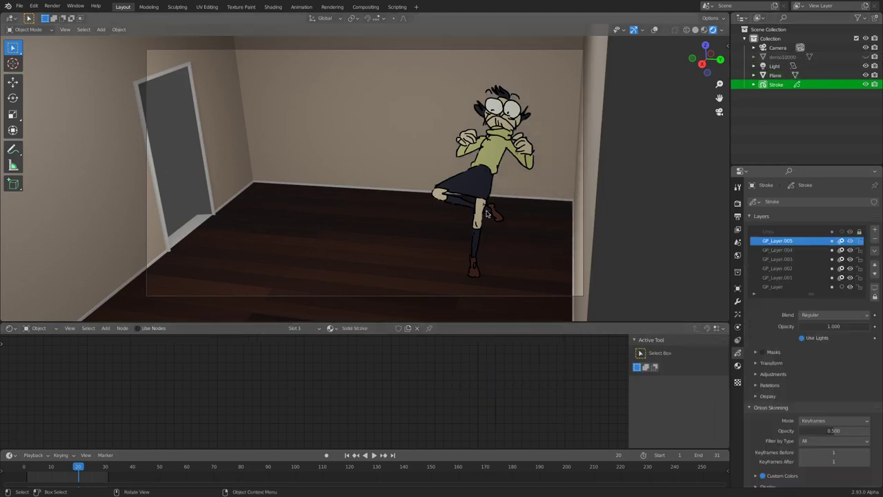
pyautogui.click(738, 314)
pyautogui.click(778, 203)
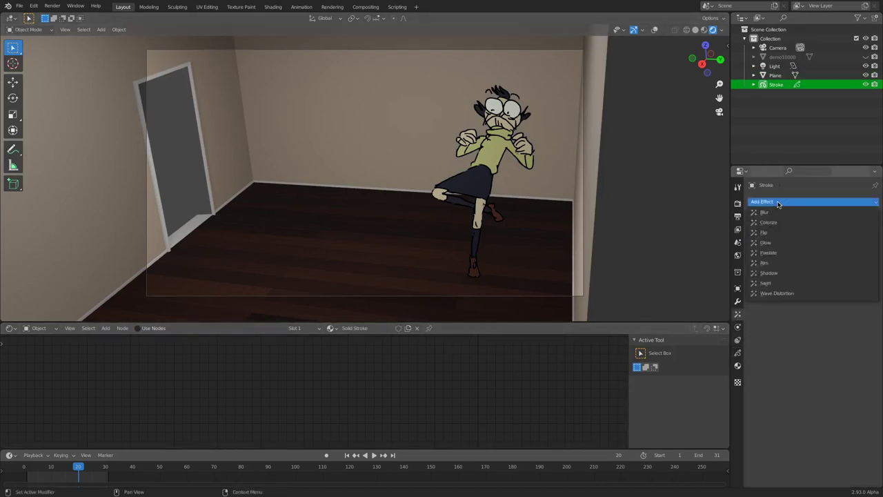
pyautogui.click(778, 204)
pyautogui.click(778, 204)
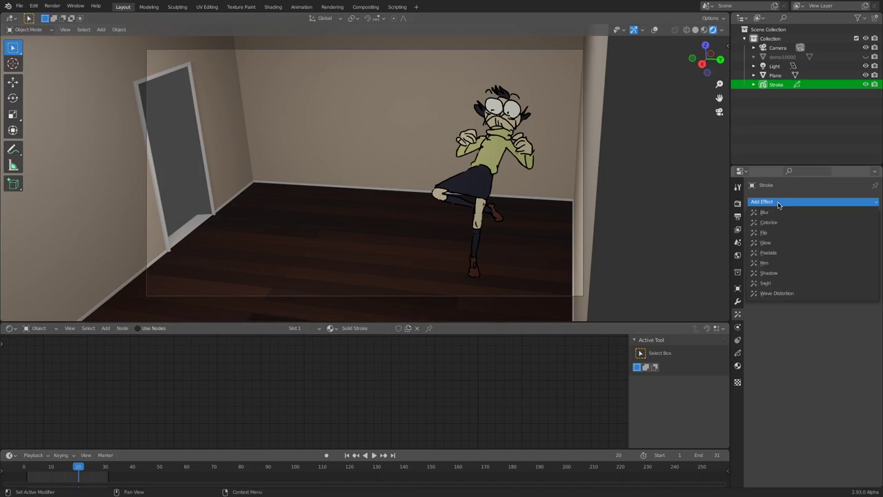
pyautogui.click(772, 262)
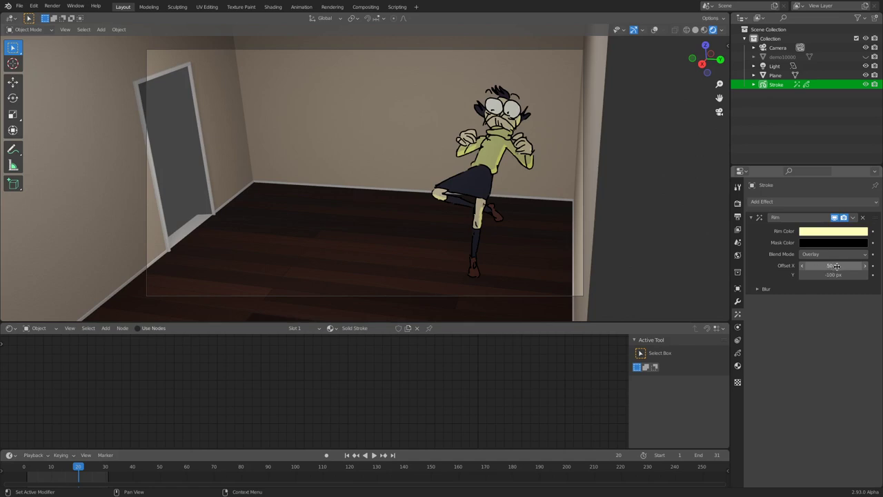
pyautogui.moveTo(836, 266)
pyautogui.mouseDown()
pyautogui.moveTo(816, 266)
pyautogui.moveTo(854, 265)
pyautogui.moveTo(774, 264)
pyautogui.moveTo(881, 272)
pyautogui.moveTo(769, 265)
pyautogui.mouseUp()
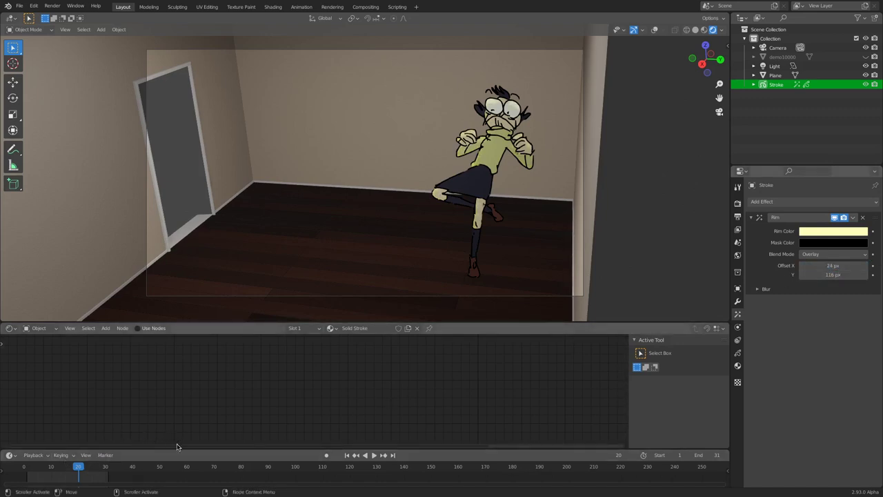
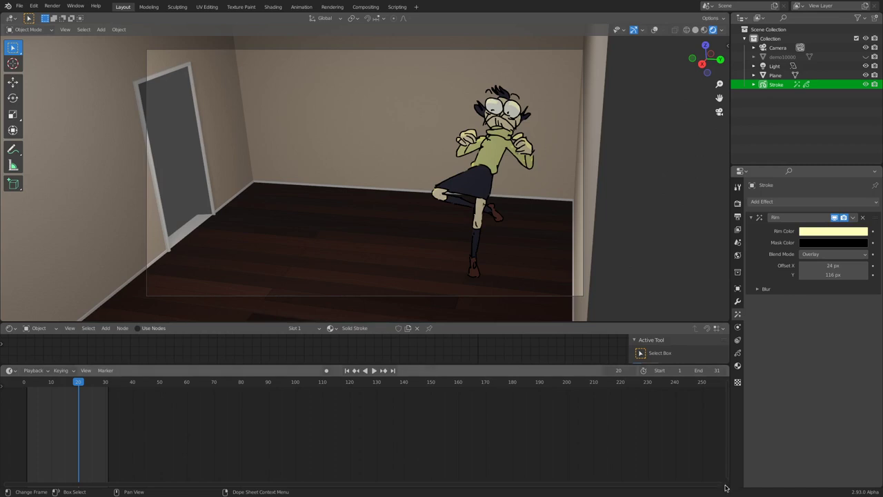
# Fit the frame range in the timeline and play and scrub to frame 14 to examine the rim lighting in motion.
pyautogui.moveTo(726, 486); pyautogui.dragTo(248, 455)
pyautogui.press('Home')
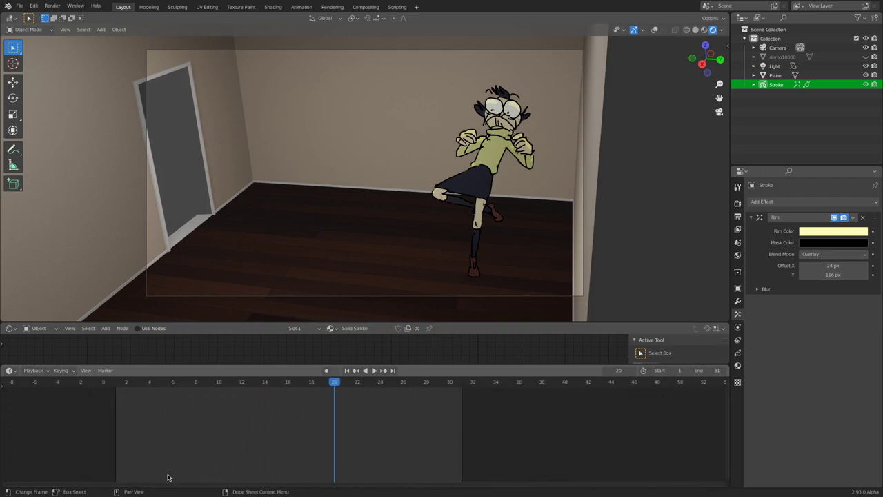
pyautogui.hotkey('shift', 'ctrl', 'space')
pyautogui.moveTo(182, 394); pyautogui.dragTo(261, 386)
pyautogui.press('space')
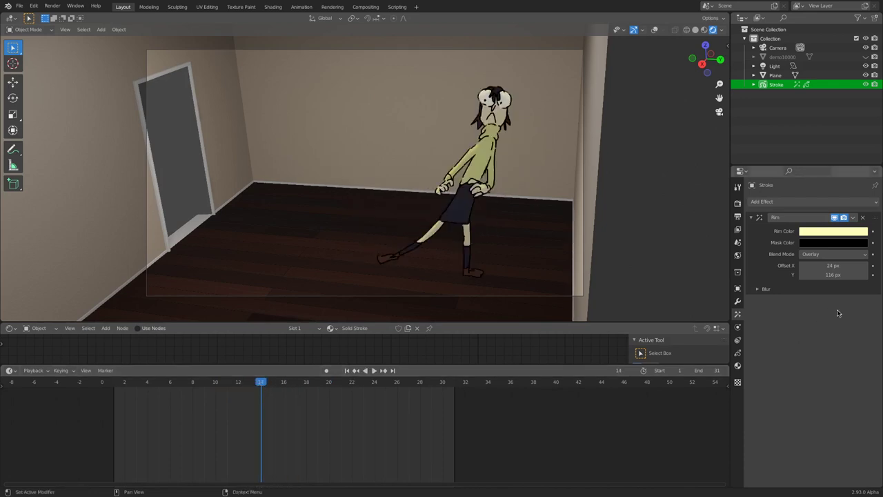
# Set the Rim effect's Blur X and Blur Y to 94 px.
pyautogui.click(755, 290)
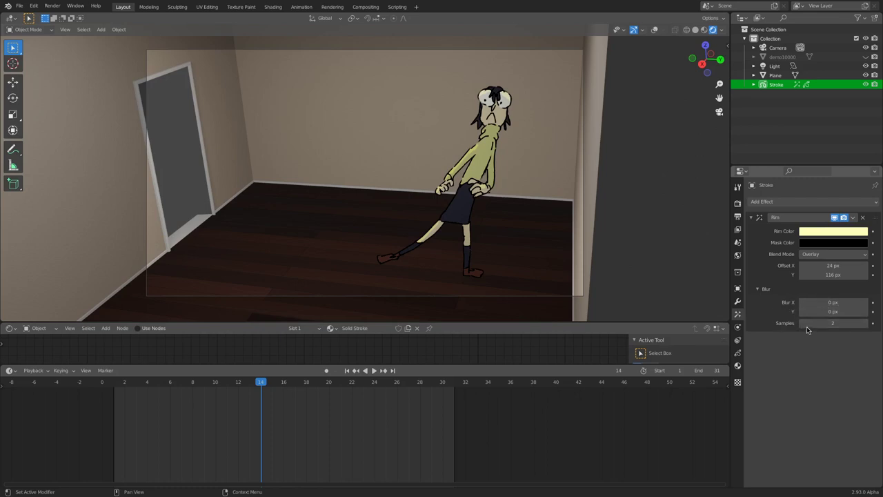
pyautogui.moveTo(819, 301); pyautogui.dragTo(873, 315)
pyautogui.click(819, 290)
pyautogui.click(785, 290)
pyautogui.click(831, 290)
pyautogui.click(779, 288)
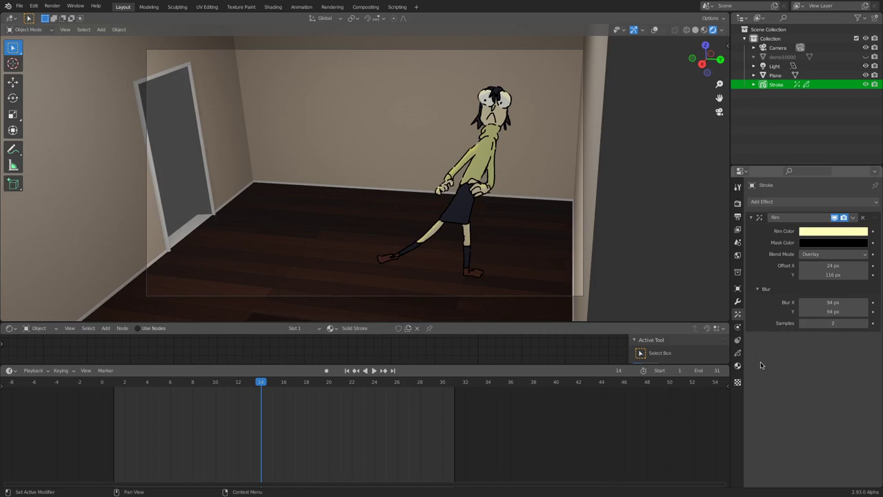
# Set the Rim blur samples to 6 and play and scrub the early frames to check the softened rim, stopping at frame 6.
pyautogui.moveTo(363, 364); pyautogui.dragTo(294, 363)
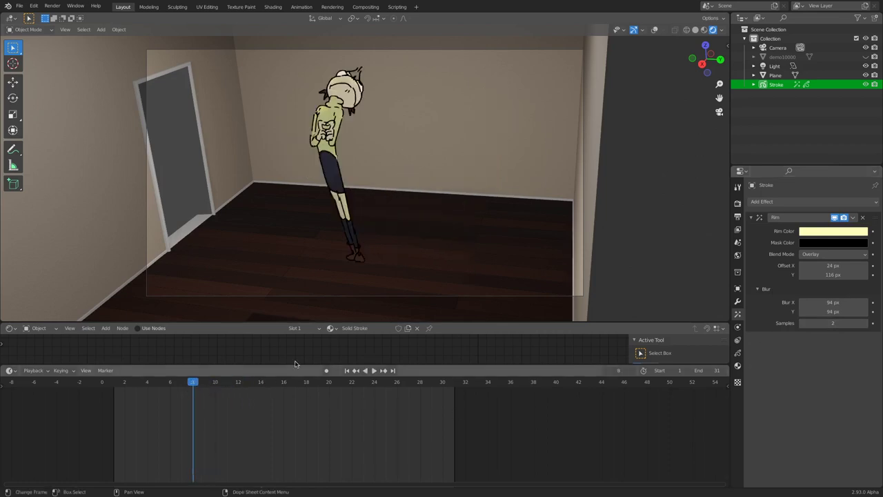
pyautogui.click(866, 325)
pyautogui.click(866, 325)
pyautogui.click(365, 370)
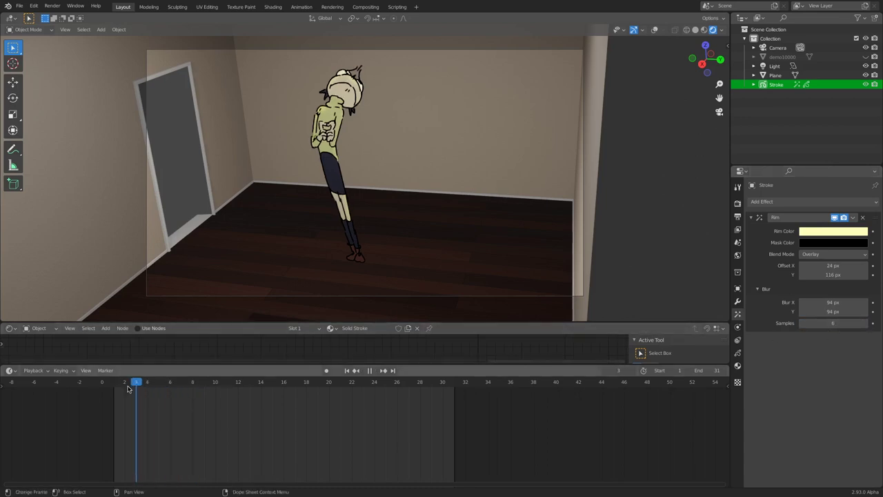
pyautogui.moveTo(128, 389); pyautogui.dragTo(174, 438)
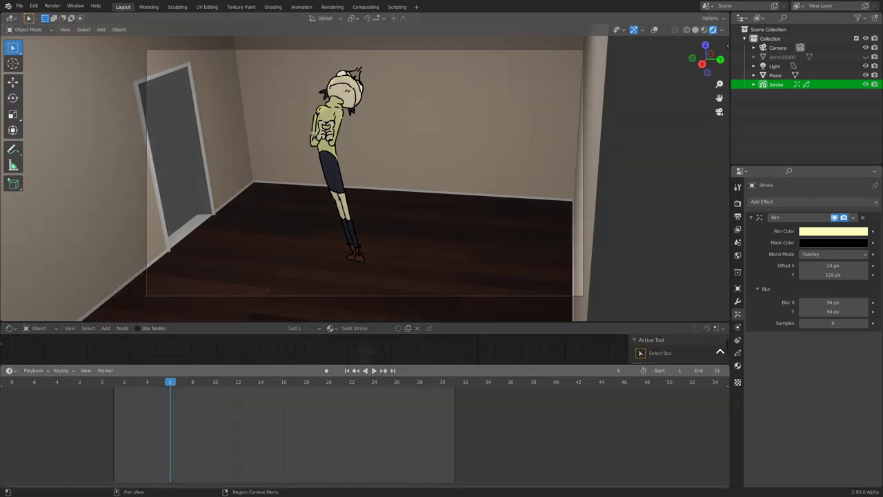
# Merge the shader node editor area into the timeline and reduce the timeline's height to enlarge the 3D viewport.
pyautogui.moveTo(719, 349); pyautogui.dragTo(166, 382)
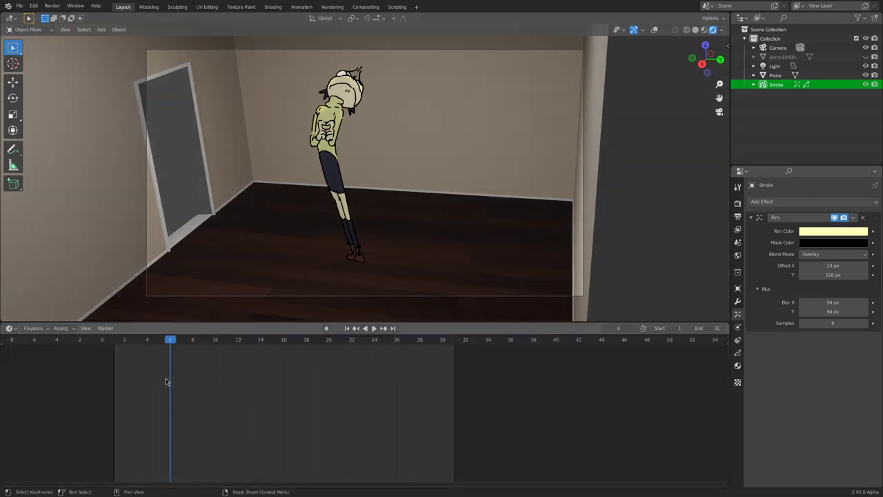
pyautogui.moveTo(633, 322); pyautogui.dragTo(615, 365)
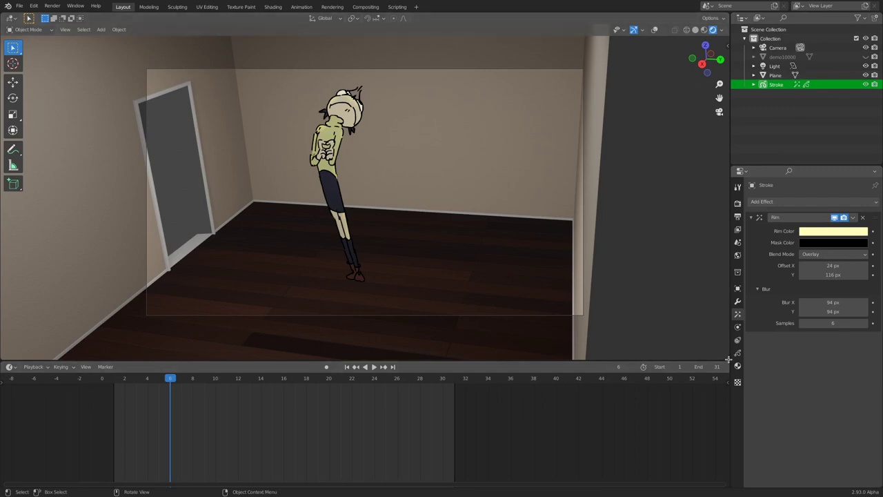
# Split the 3D viewport horizontally into four stacked viewports above the timeline and advance to frame 8.
pyautogui.moveTo(726, 359); pyautogui.dragTo(697, 204)
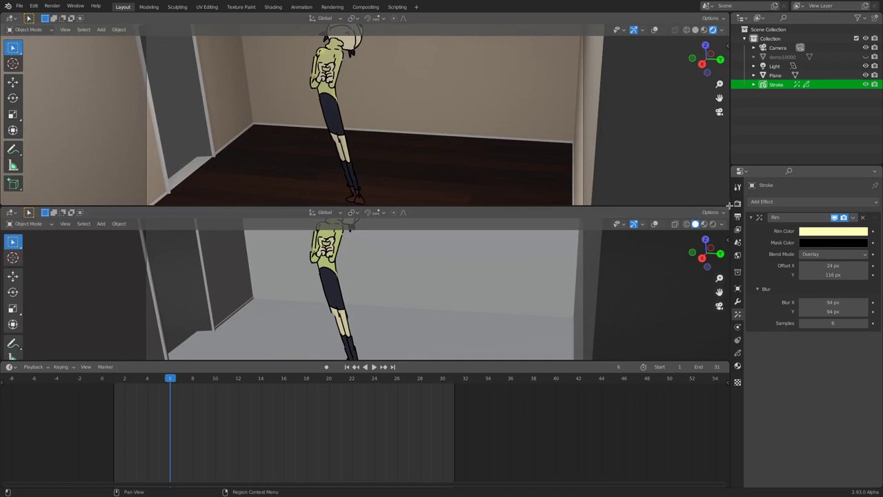
pyautogui.moveTo(729, 205); pyautogui.dragTo(725, 256)
pyautogui.press('Right')
pyautogui.press('Right')
pyautogui.moveTo(725, 205); pyautogui.dragTo(683, 279)
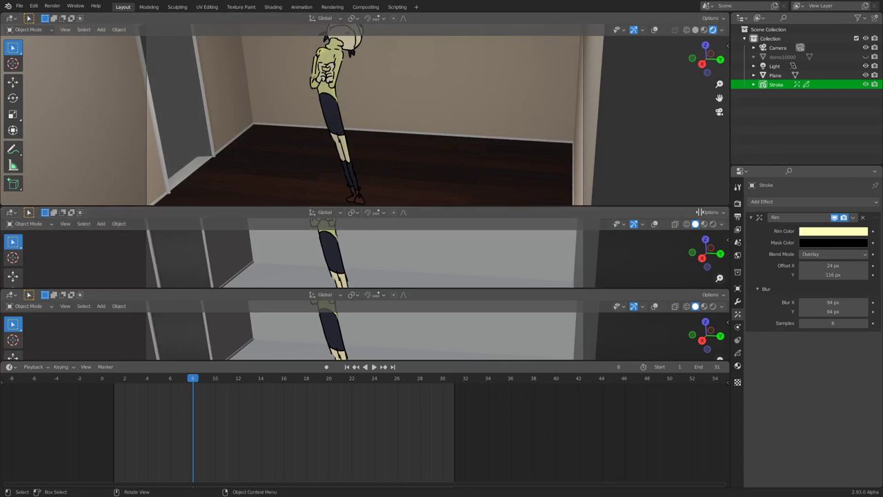
pyautogui.moveTo(699, 212); pyautogui.dragTo(690, 279)
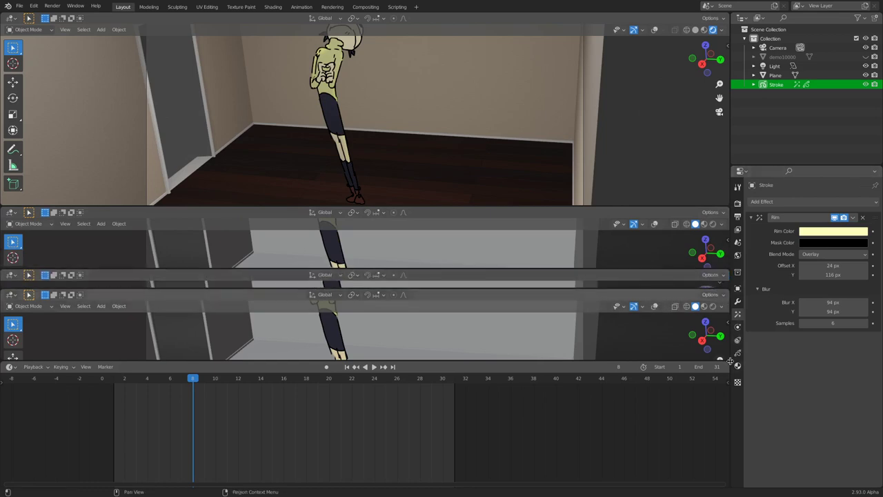
# Merge the extra stacked areas so two viewports remain above the timeline, and turn the lower one into a Shader Editor.
pyautogui.moveTo(727, 361)
pyautogui.mouseDown()
pyautogui.moveTo(699, 327)
pyautogui.moveTo(717, 369)
pyautogui.mouseUp()
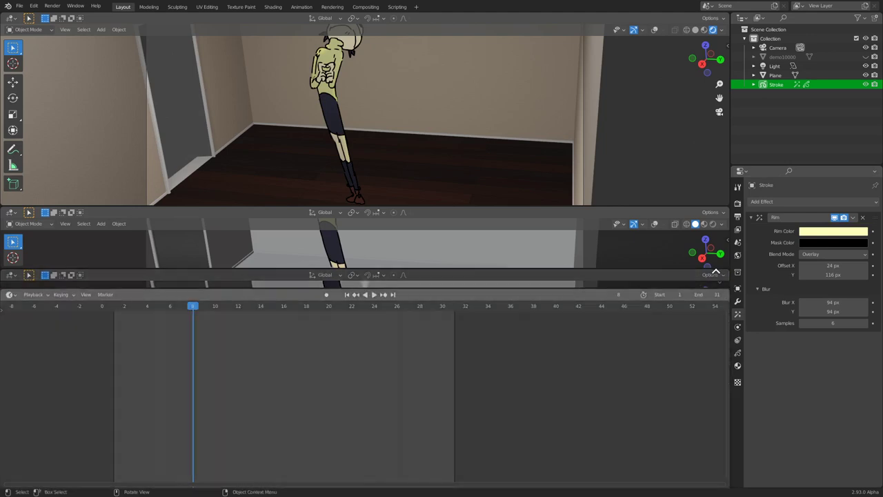
pyautogui.moveTo(716, 272); pyautogui.dragTo(686, 373)
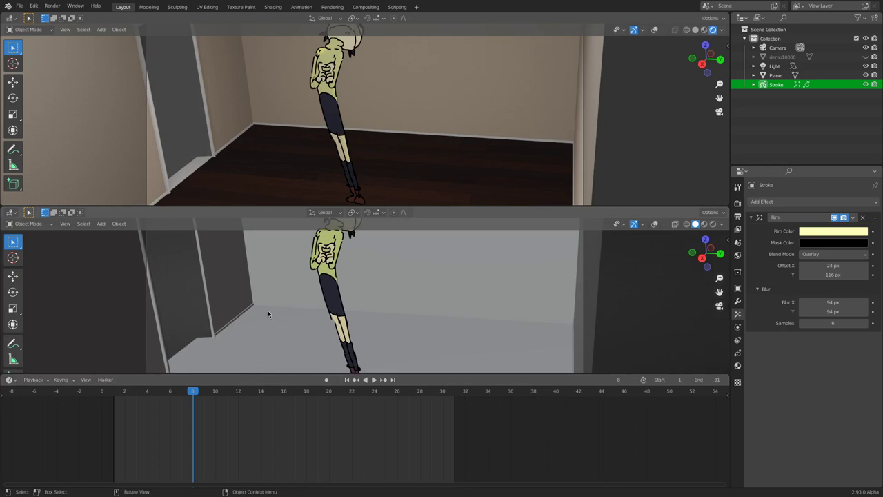
pyautogui.click(10, 216)
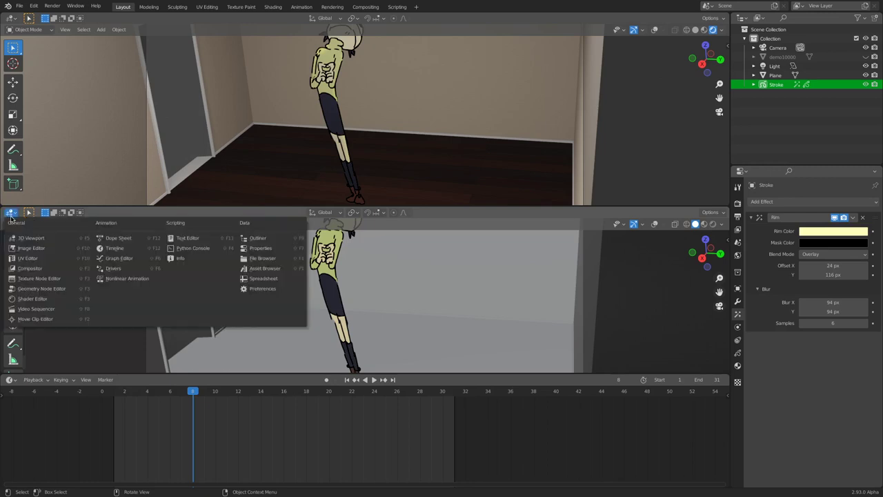
pyautogui.click(59, 300)
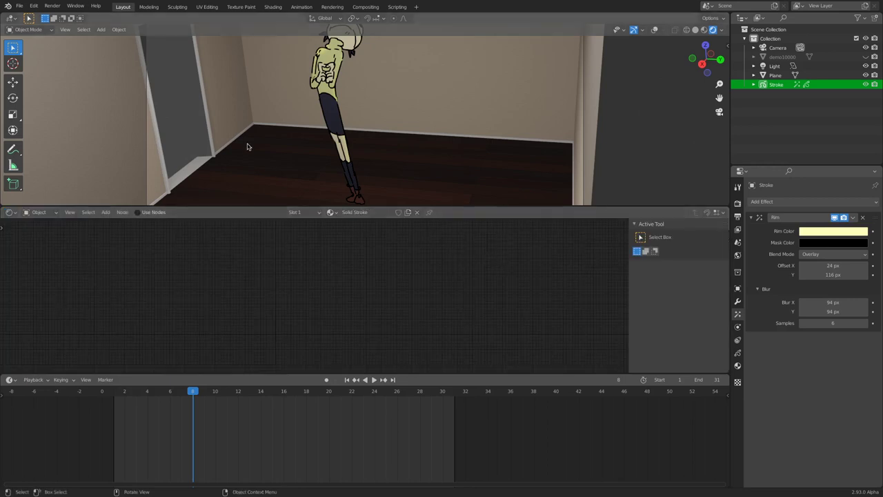
# Select the room object, move its Principled BSDF node away from the Material Output, and show the room's material properties.
pyautogui.click(327, 102)
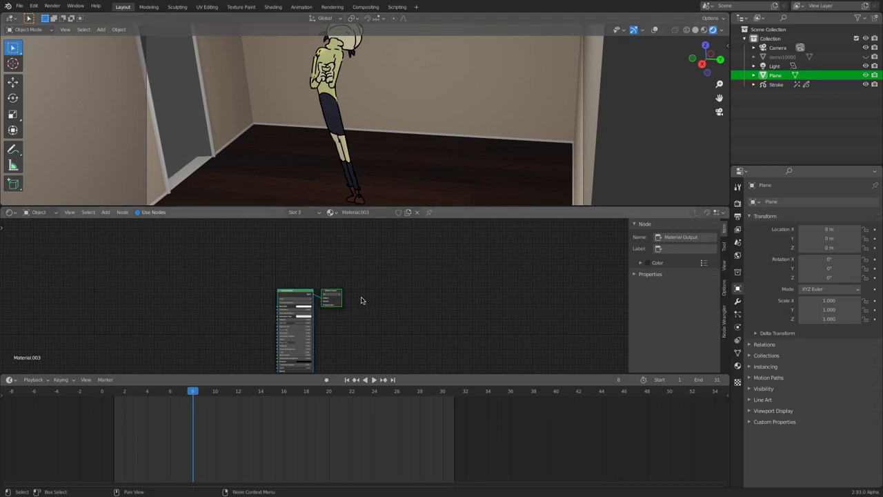
pyautogui.scroll(5, 356, 298)
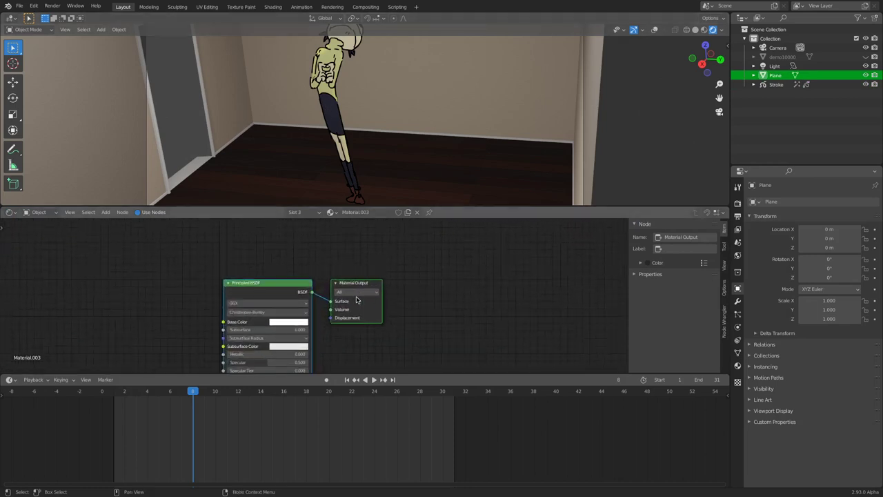
pyautogui.press('Home')
pyautogui.click(317, 251)
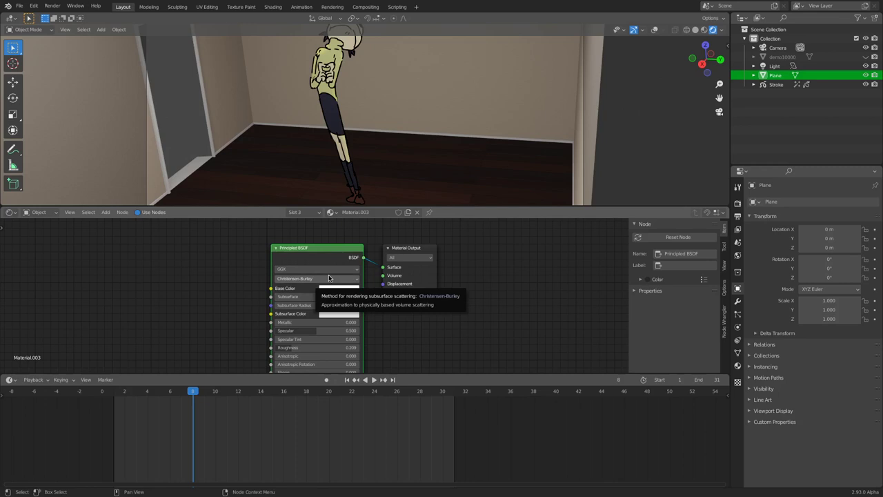
pyautogui.moveTo(321, 253); pyautogui.dragTo(291, 252)
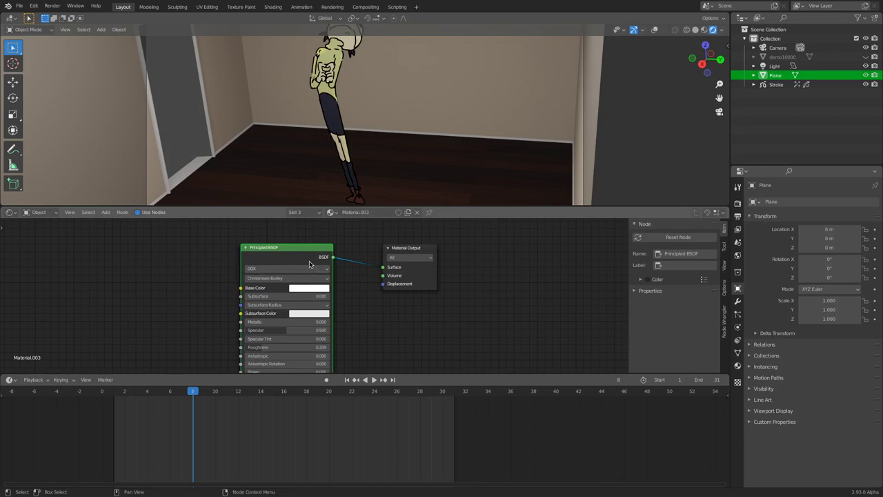
pyautogui.moveTo(294, 252)
pyautogui.mouseDown()
pyautogui.moveTo(340, 252)
pyautogui.moveTo(289, 256)
pyautogui.moveTo(315, 238)
pyautogui.moveTo(282, 251)
pyautogui.mouseUp()
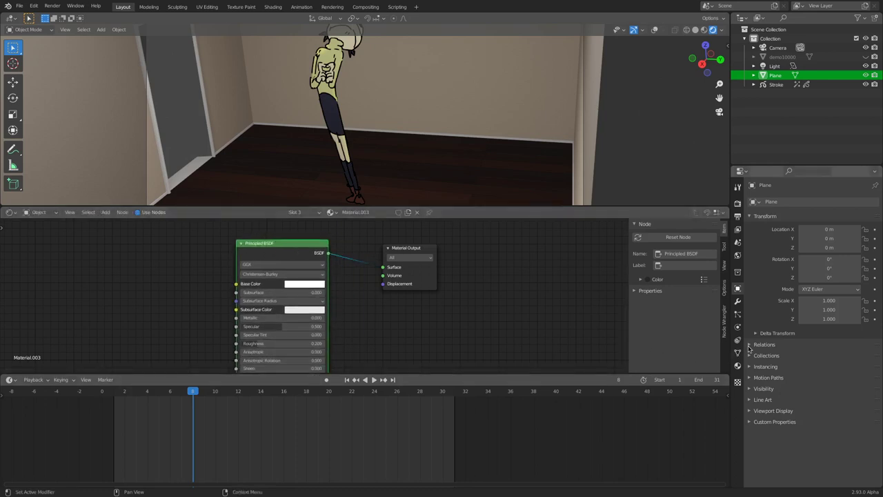
pyautogui.click(738, 366)
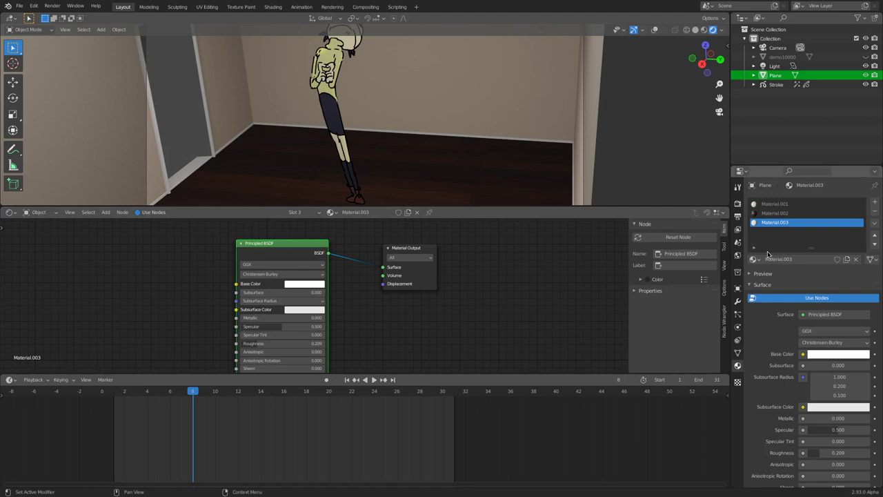
# Reposition the Material Output and Principled BSDF nodes of the room's Material.003 so they sit closer together.
pyautogui.click(459, 290)
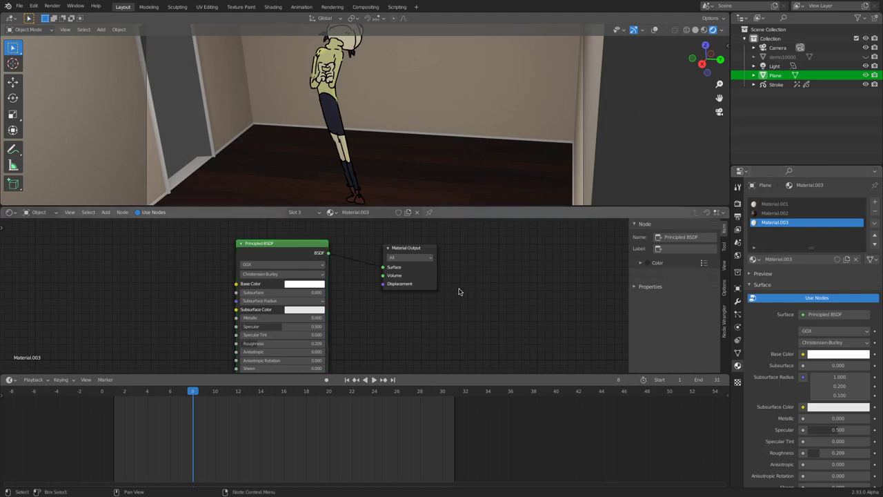
pyautogui.moveTo(415, 251); pyautogui.dragTo(433, 239)
pyautogui.moveTo(311, 249); pyautogui.dragTo(371, 252)
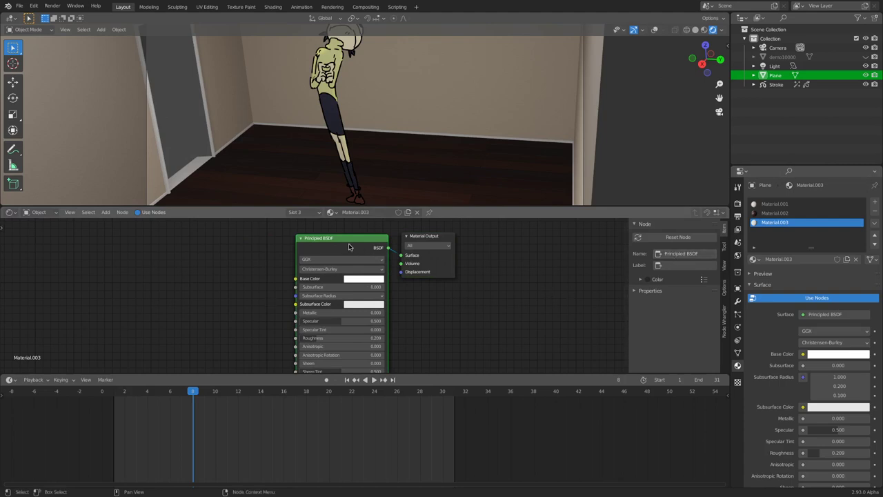
pyautogui.moveTo(358, 239)
pyautogui.mouseDown()
pyautogui.moveTo(324, 291)
pyautogui.moveTo(351, 257)
pyautogui.moveTo(379, 243)
pyautogui.moveTo(348, 250)
pyautogui.moveTo(372, 258)
pyautogui.moveTo(373, 241)
pyautogui.mouseUp()
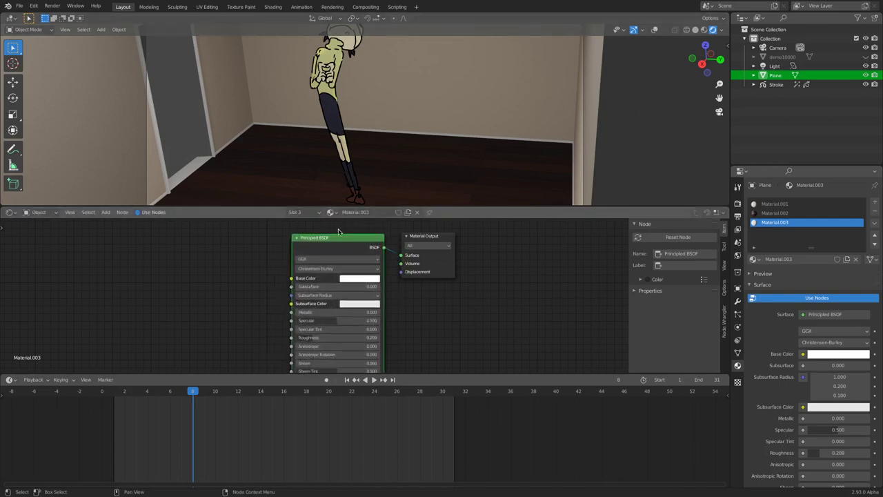
pyautogui.moveTo(341, 244)
pyautogui.mouseDown()
pyautogui.moveTo(366, 276)
pyautogui.moveTo(340, 255)
pyautogui.mouseUp()
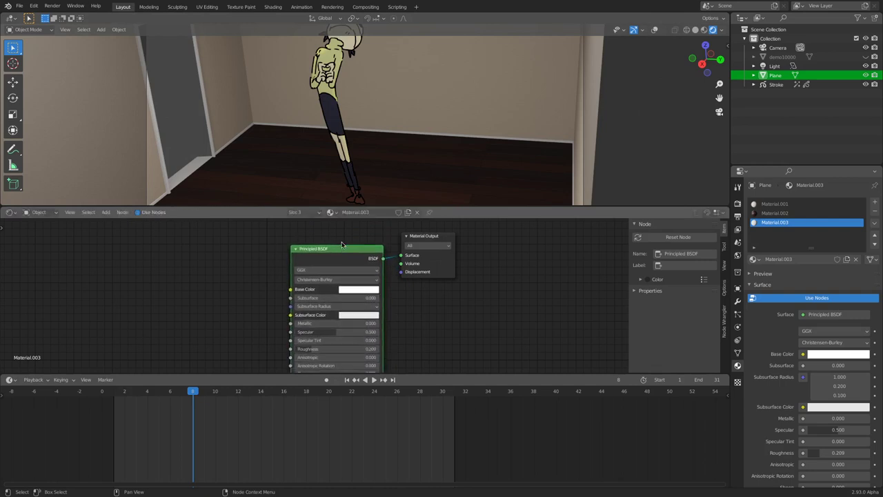
# Try deleting the Principled BSDF node from the room's Material.003, inspect the room's trim, and undo the deletion.
pyautogui.click(335, 130)
pyautogui.click(334, 121)
pyautogui.moveTo(345, 257)
pyautogui.mouseDown()
pyautogui.moveTo(300, 248)
pyautogui.moveTo(338, 254)
pyautogui.mouseUp()
pyautogui.press('x')
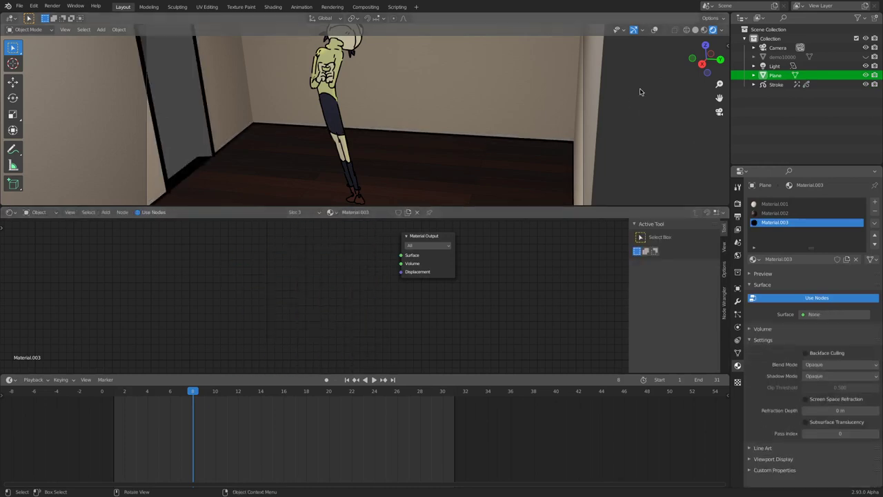
pyautogui.moveTo(693, 66); pyautogui.dragTo(467, 296)
pyautogui.hotkey('ctrl', 'z')
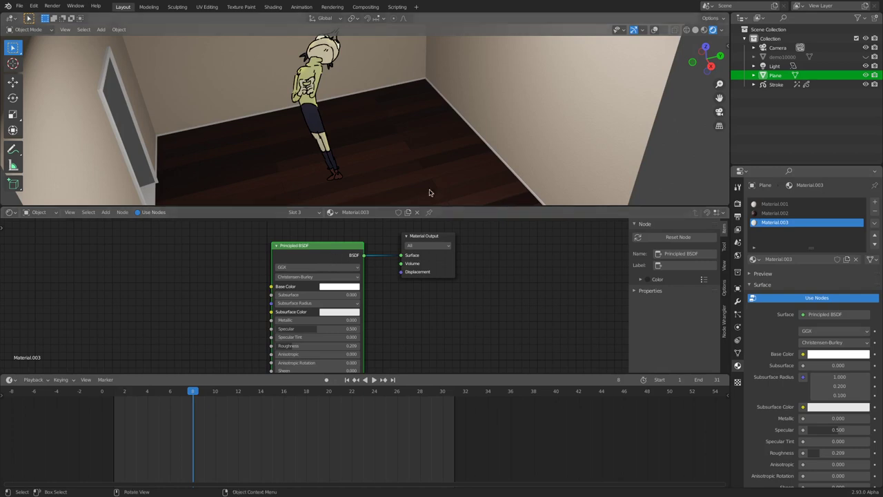
# Add a UV sphere and move it into the empty space outside the room, beside the wall.
pyautogui.moveTo(682, 74); pyautogui.dragTo(529, 187, button='middle')
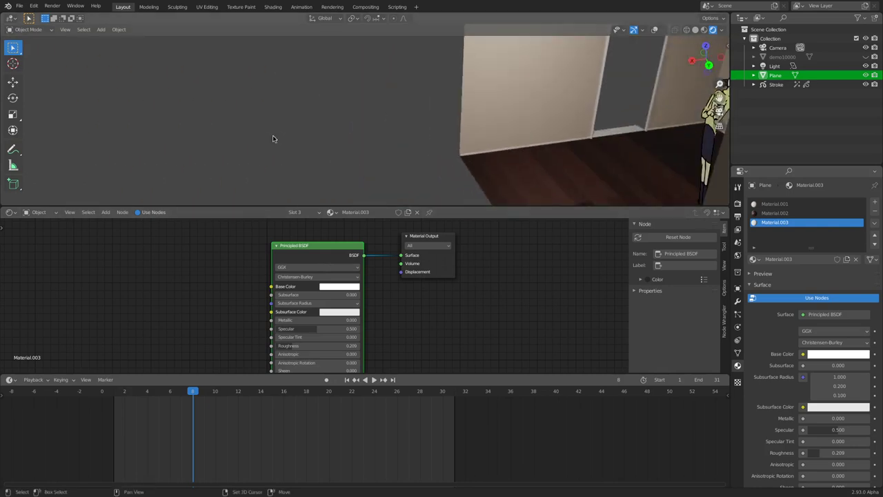
pyautogui.hotkey('shift', 'a')
pyautogui.moveTo(273, 141)
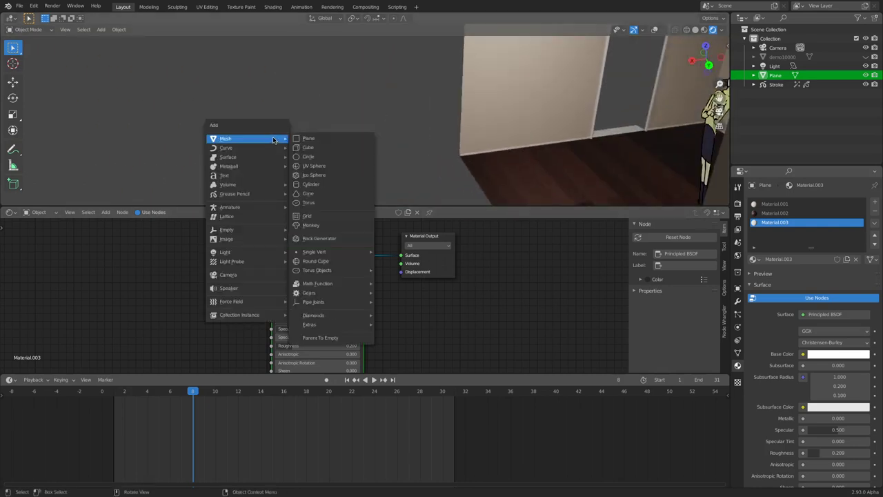
pyautogui.click(326, 166)
pyautogui.press('g')
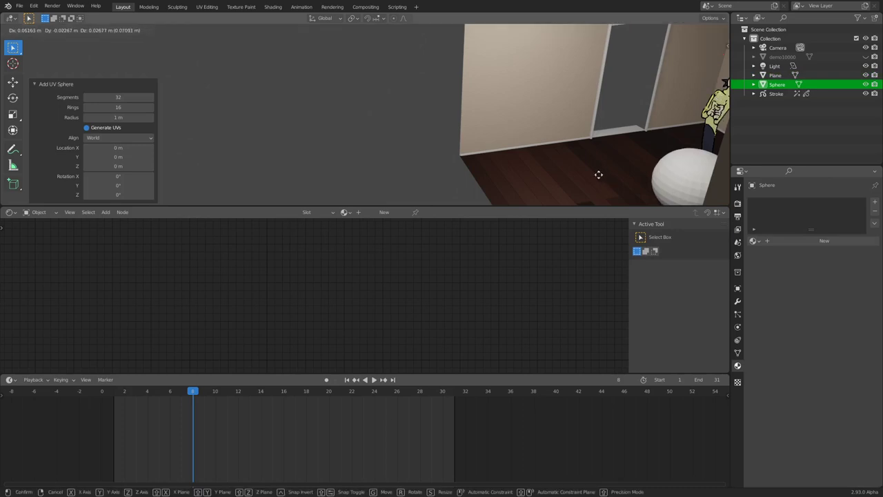
pyautogui.click(338, 120)
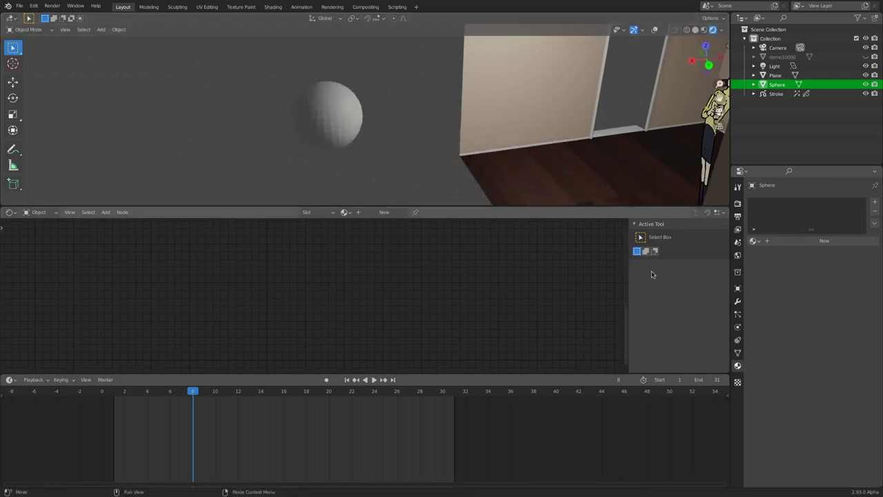
# Create a new material for the sphere, move its Material Output node aside, and delete the Principled BSDF node.
pyautogui.click(823, 240)
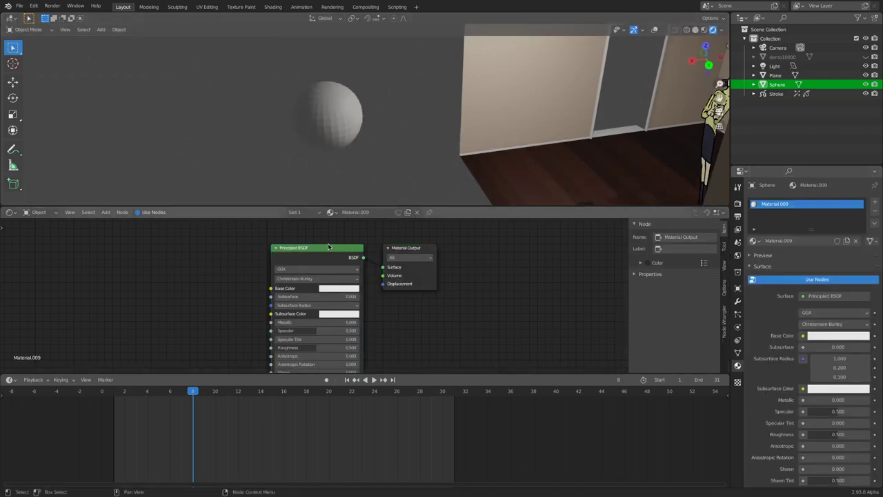
pyautogui.moveTo(421, 254); pyautogui.dragTo(575, 244)
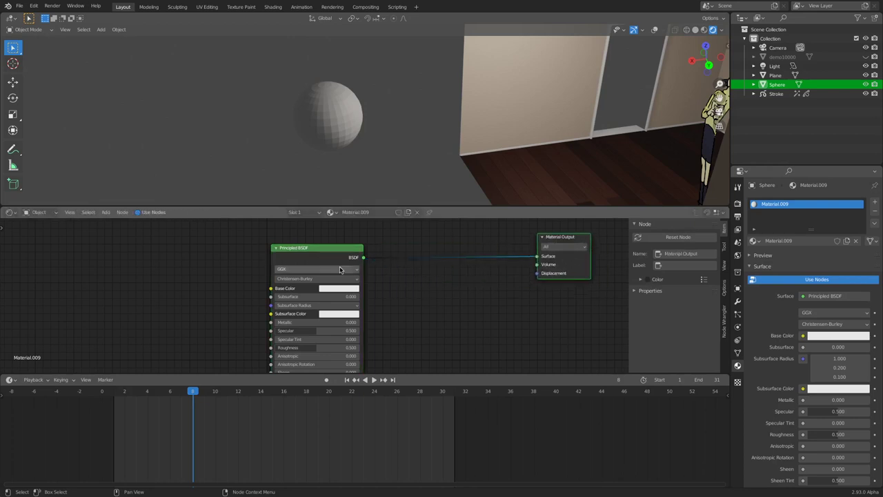
pyautogui.moveTo(332, 272); pyautogui.dragTo(357, 264)
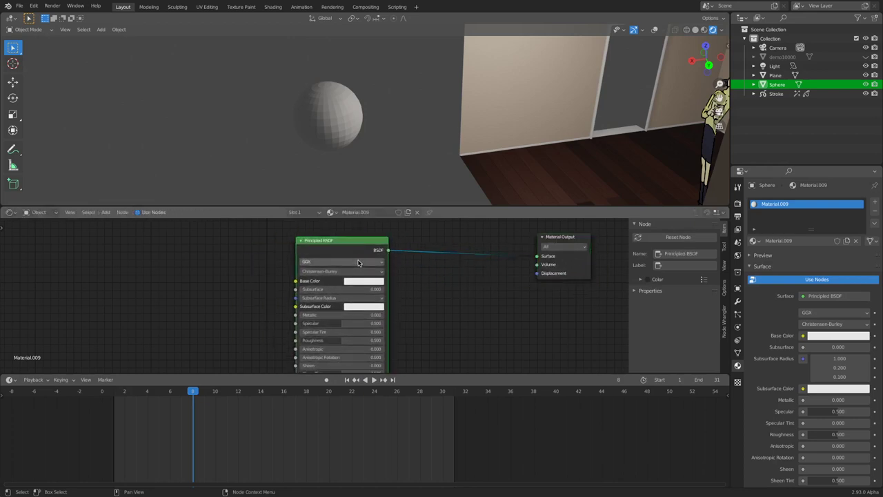
pyautogui.press('x')
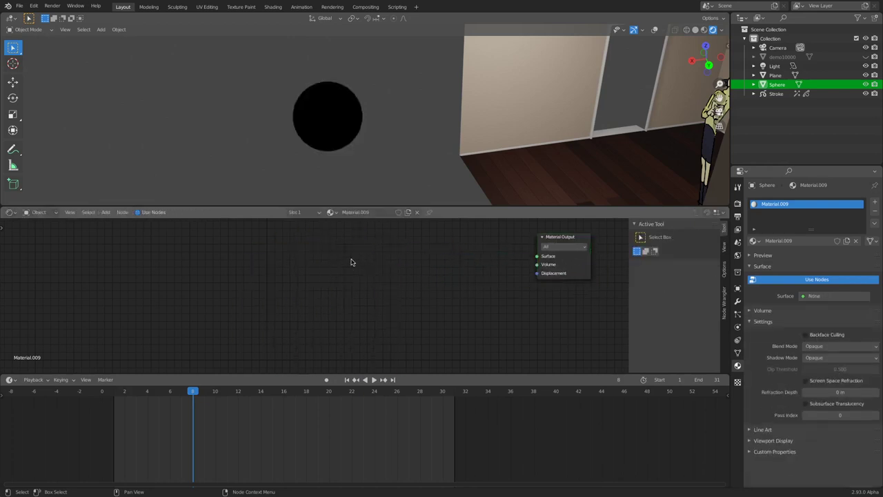
# Add a Diffuse BSDF node to the sphere's material, well to the left of the Material Output node.
pyautogui.hotkey('shift', 'a')
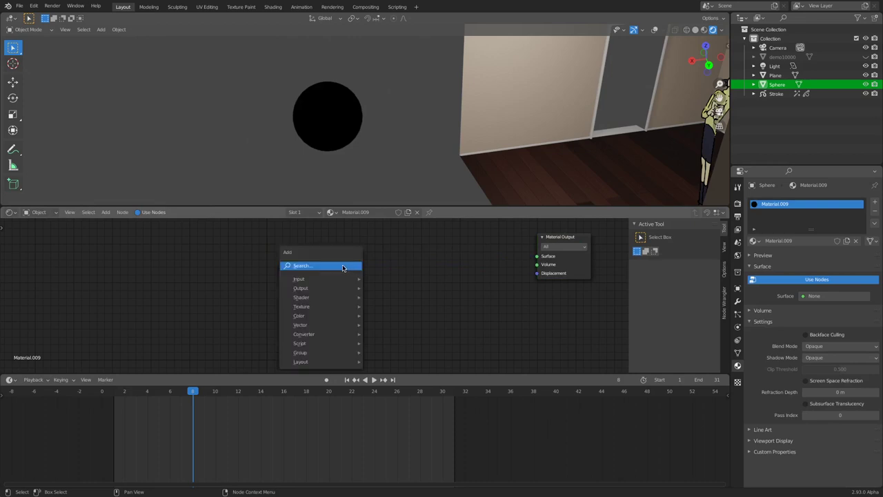
pyautogui.click(343, 266)
pyautogui.write('dif')
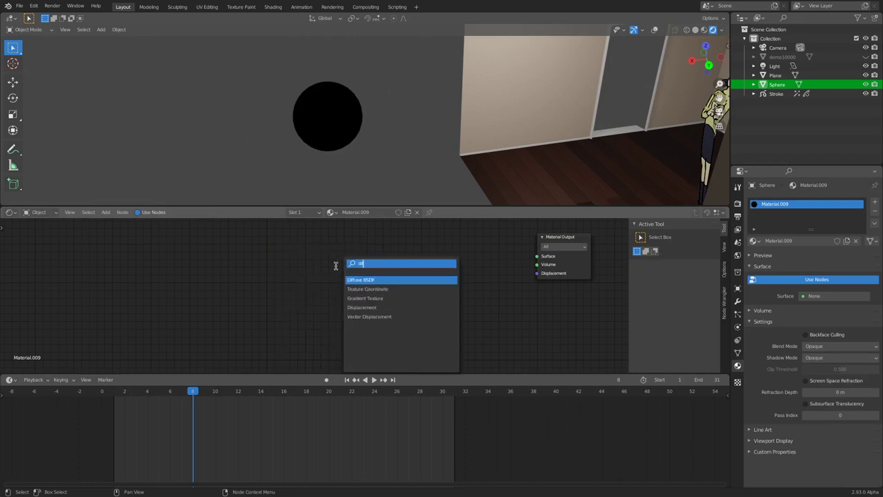
pyautogui.press('Return')
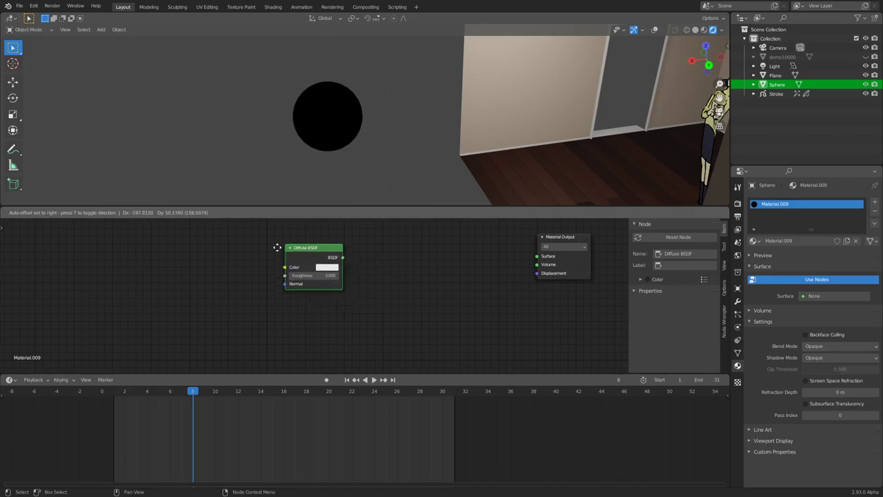
pyautogui.click(276, 251)
# Add a ColorRamp node before the Material Output, link the Diffuse BSDF output to its Fac input, and space the nodes apart.
pyautogui.hotkey('shift', 'a')
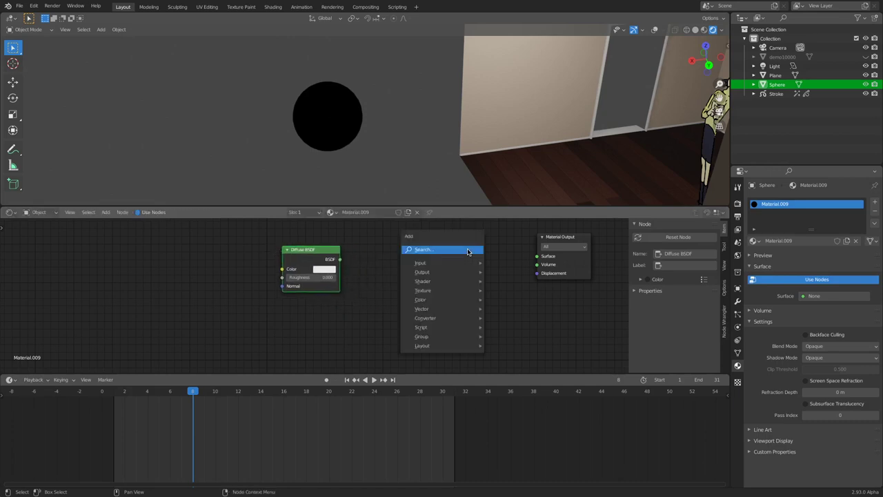
pyautogui.click(467, 249)
pyautogui.write('color')
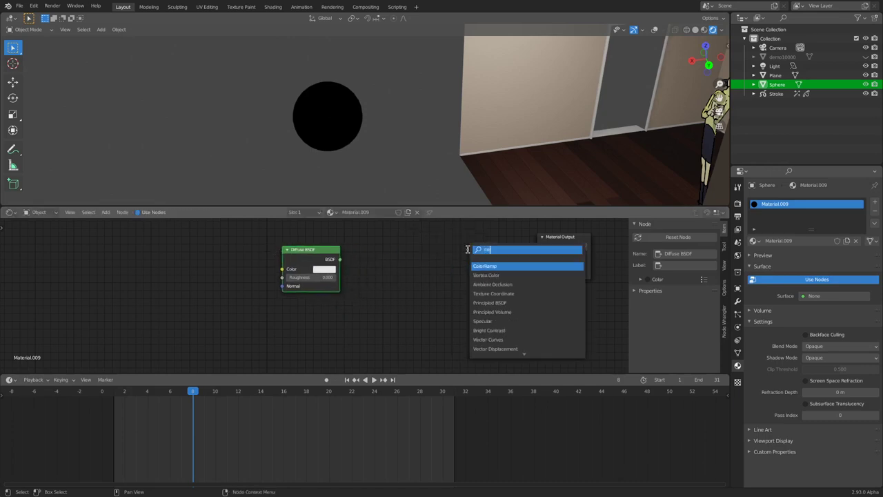
pyautogui.press('Return')
pyautogui.click(365, 229)
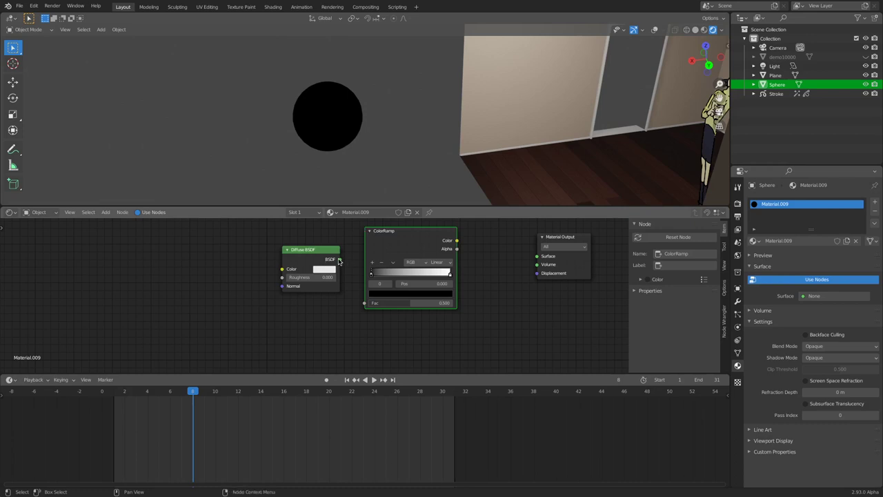
pyautogui.moveTo(339, 260); pyautogui.dragTo(365, 302)
pyautogui.moveTo(326, 262); pyautogui.dragTo(246, 260)
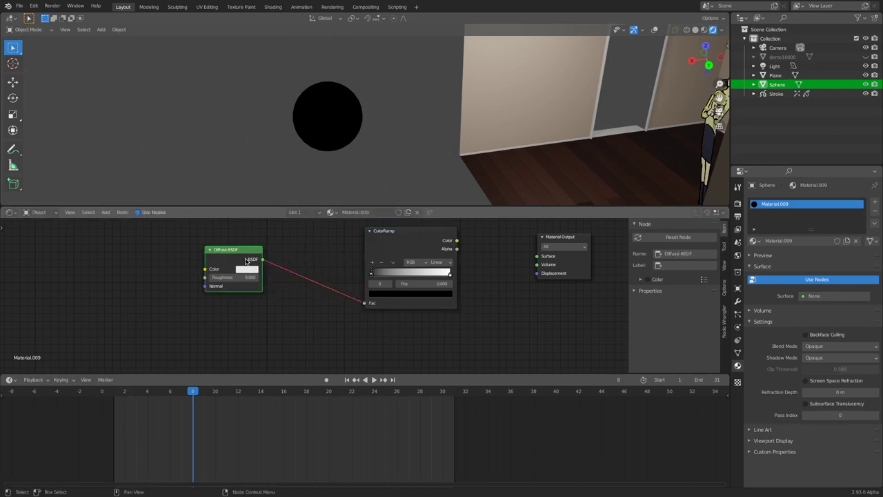
# Insert a Shader to RGB node between Diffuse BSDF and ColorRamp, and connect the ramp's Color output to the material's Surface input.
pyautogui.hotkey('shift', 'a')
pyautogui.click(247, 260)
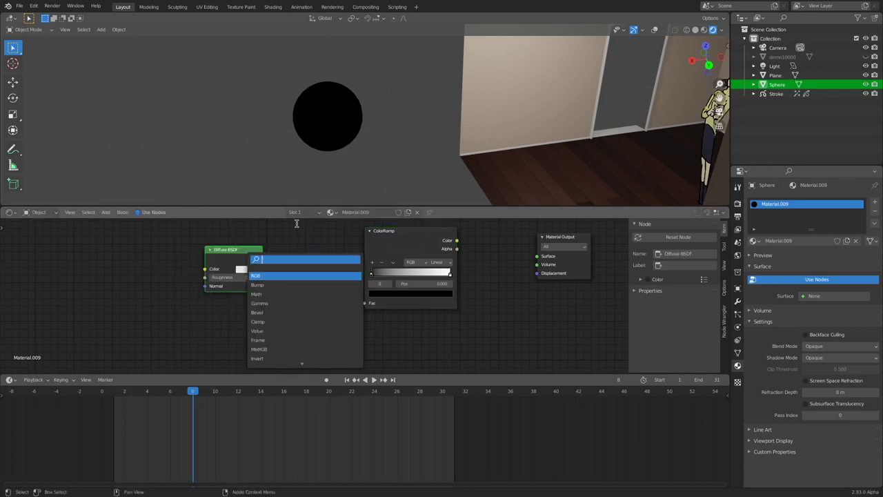
pyautogui.write('sha')
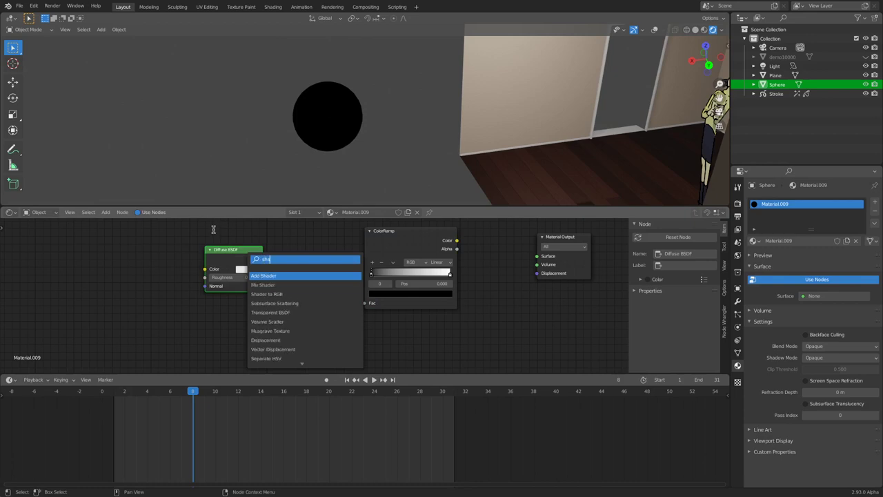
pyautogui.press('Down')
pyautogui.press('Down')
pyautogui.press('Return')
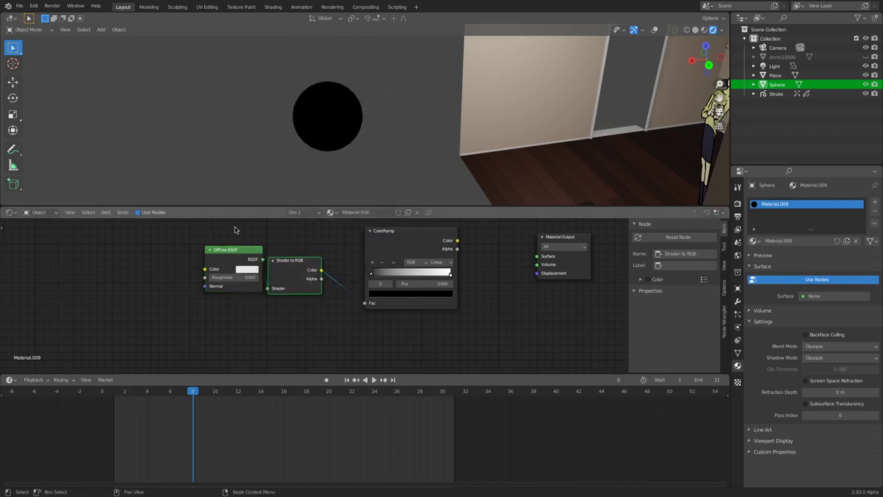
pyautogui.click(259, 228)
pyautogui.moveTo(470, 240); pyautogui.dragTo(537, 257)
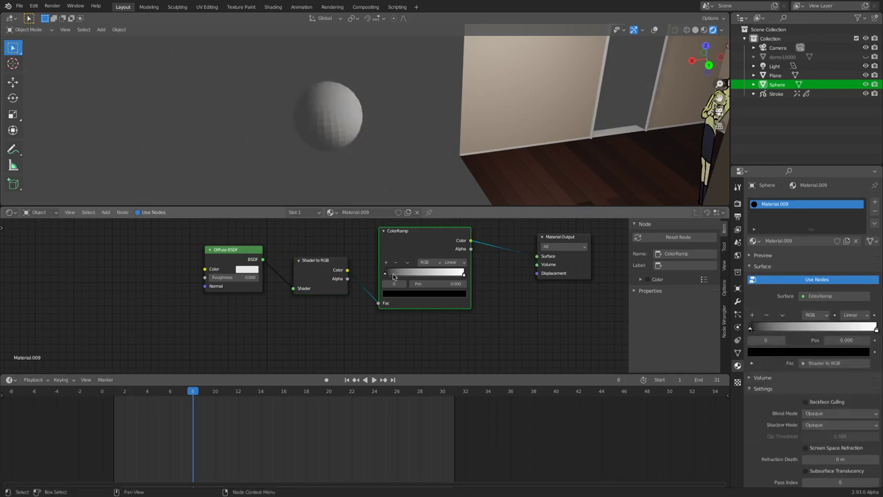
# Move the ColorRamp's black stop to about position 0.2, and delete the sphere from the scene.
pyautogui.moveTo(393, 276)
pyautogui.mouseDown()
pyautogui.moveTo(464, 274)
pyautogui.moveTo(390, 273)
pyautogui.moveTo(452, 273)
pyautogui.moveTo(403, 273)
pyautogui.mouseUp()
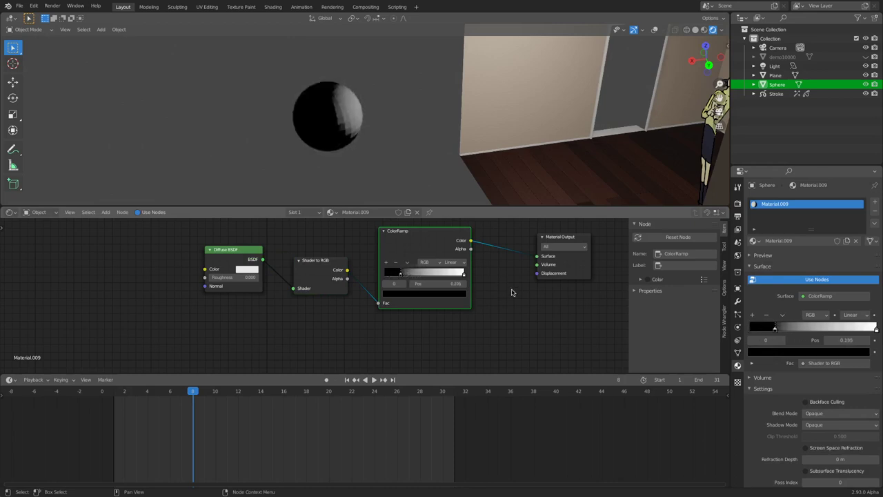
pyautogui.press('x')
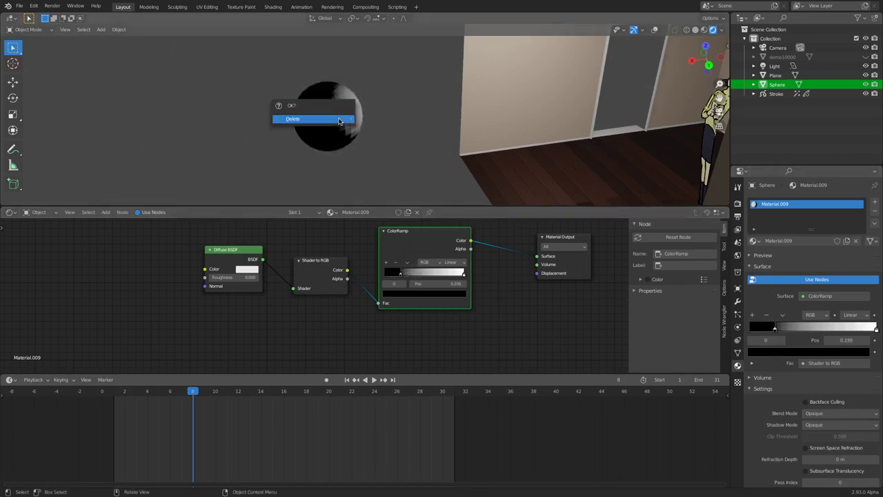
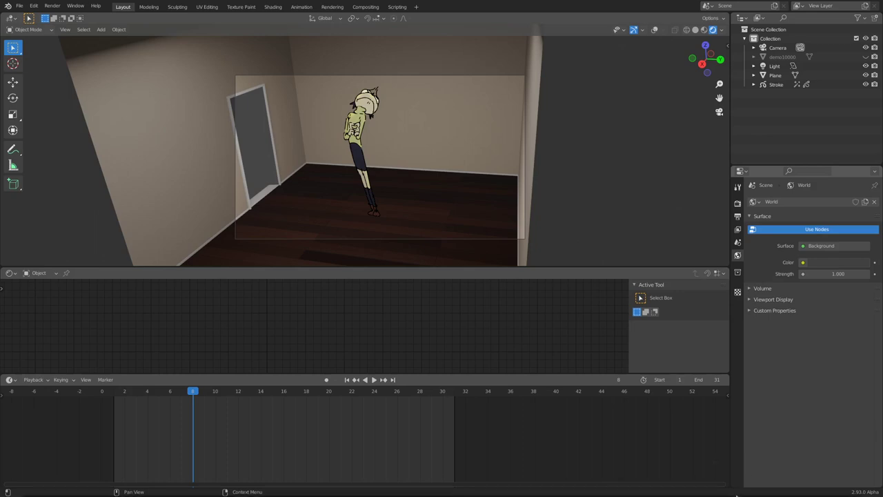
pyautogui.moveTo(727, 493)
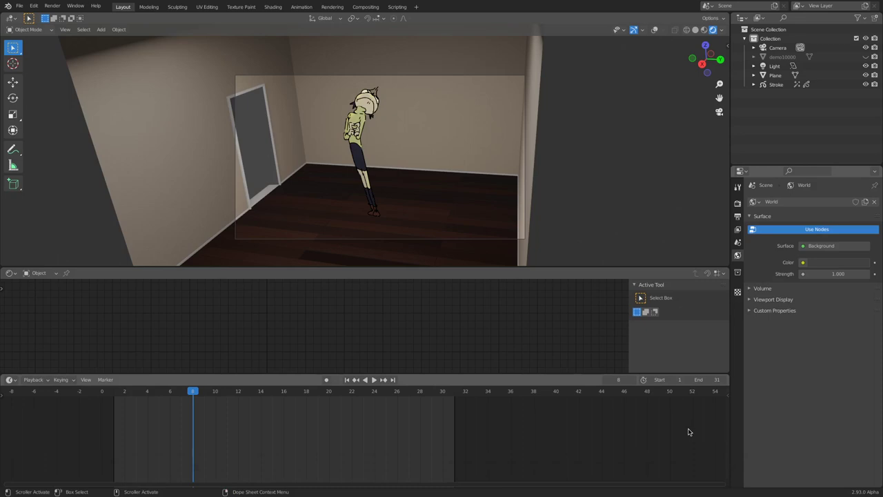
# Enlarge the 3D viewport by shrinking the shader editor and timeline, and zoom the camera view closer on the room.
pyautogui.moveTo(718, 84); pyautogui.dragTo(687, 129)
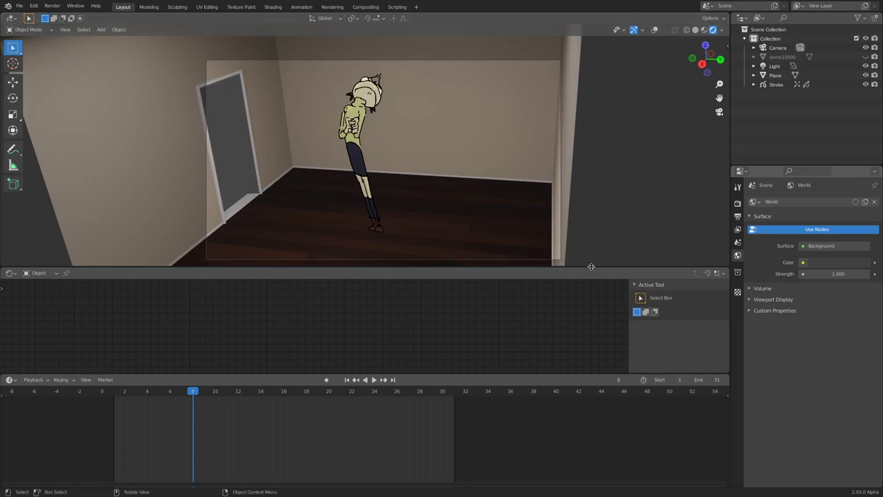
pyautogui.moveTo(592, 266); pyautogui.dragTo(583, 287)
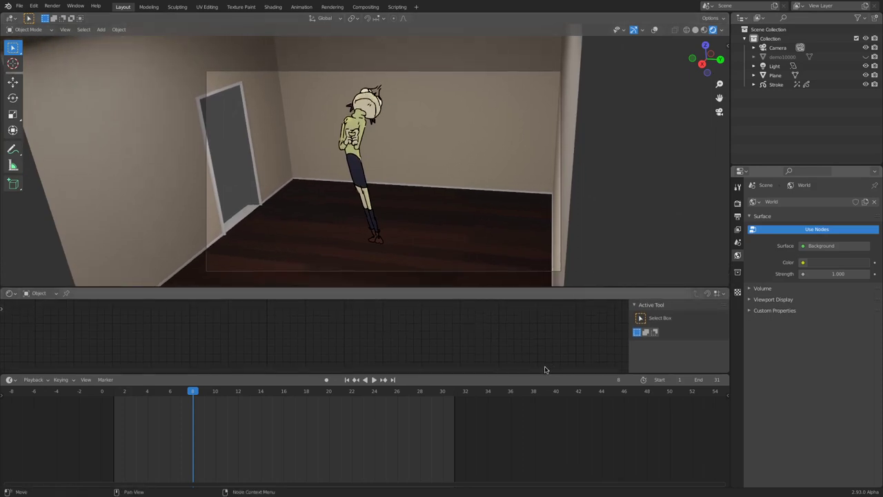
pyautogui.moveTo(552, 377)
pyautogui.mouseDown()
pyautogui.moveTo(554, 348)
pyautogui.moveTo(559, 390)
pyautogui.mouseUp()
pyautogui.moveTo(593, 289); pyautogui.dragTo(591, 319)
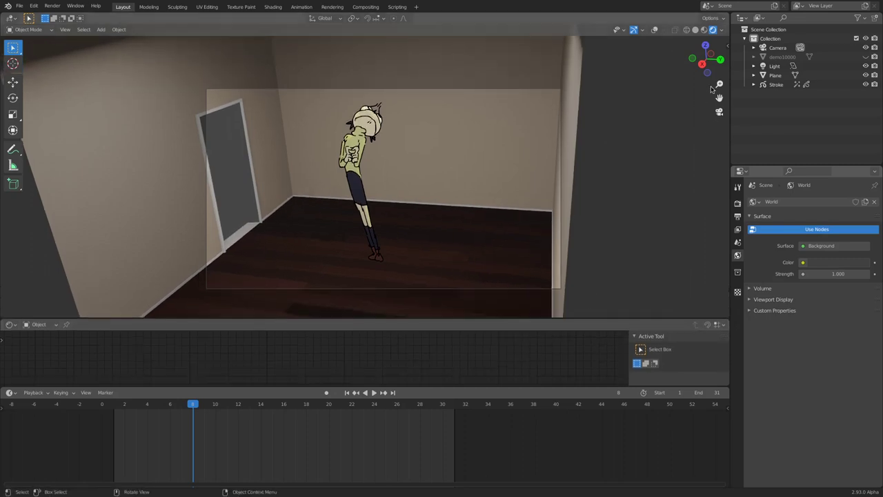
pyautogui.moveTo(719, 83); pyautogui.dragTo(714, 78)
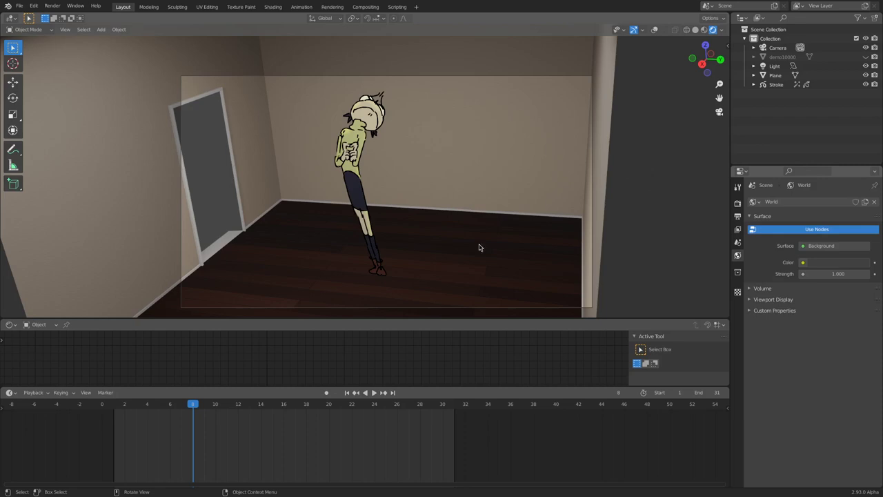
# Select the Grease Pencil character with overlays temporarily shown, and enlarge the shader editor at the viewport's expense.
pyautogui.click(653, 31)
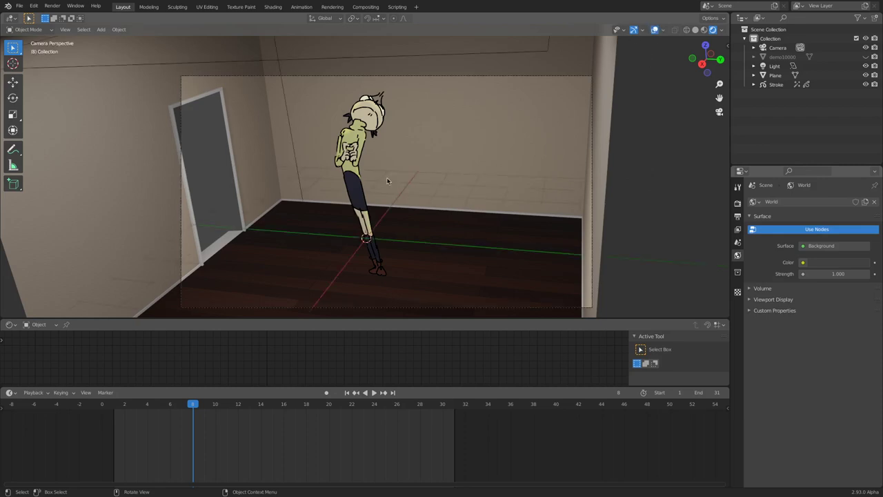
pyautogui.click(360, 144)
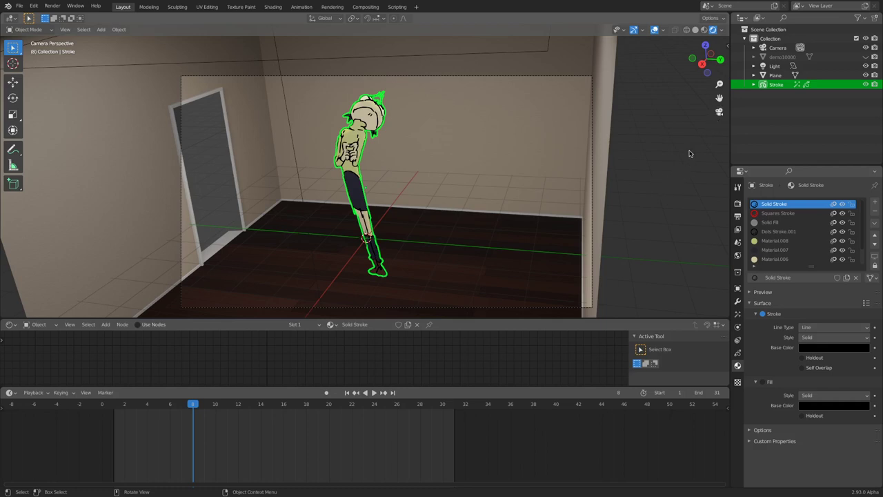
pyautogui.click(654, 30)
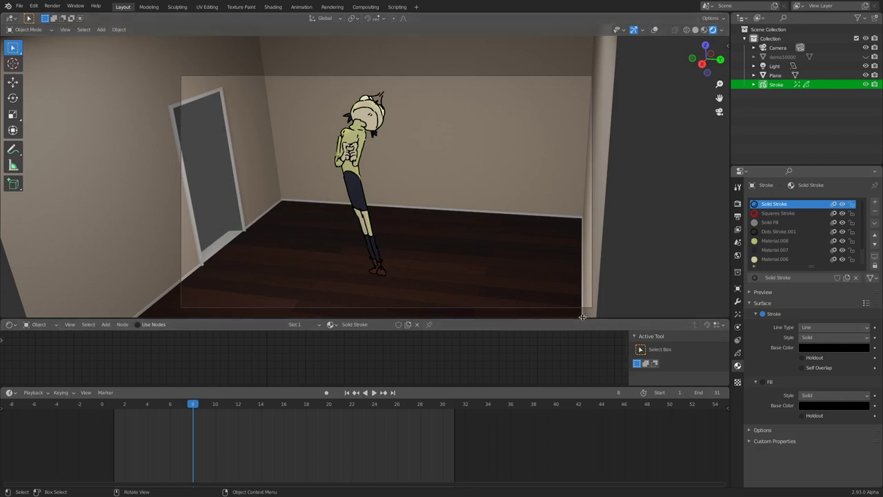
pyautogui.moveTo(582, 319); pyautogui.dragTo(580, 225)
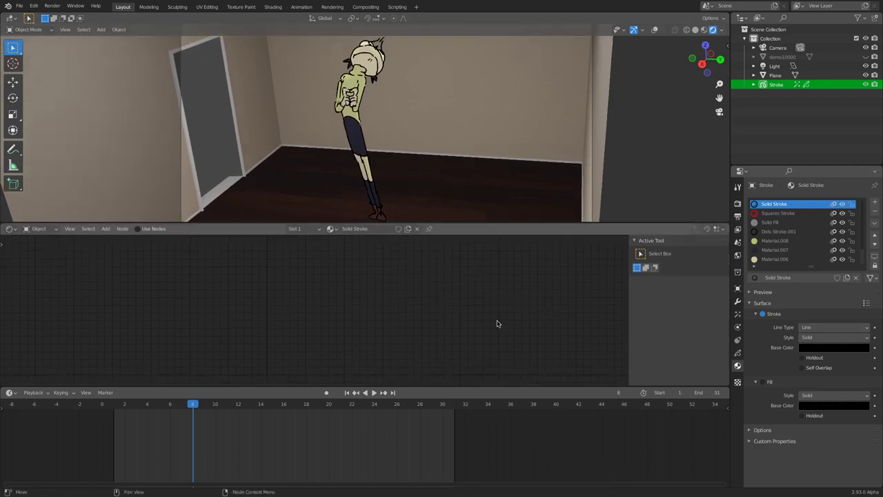
# Look through the modifier and particle settings of the room, and the modifier and visual effects settings of the Grease Pencil character.
pyautogui.click(358, 90)
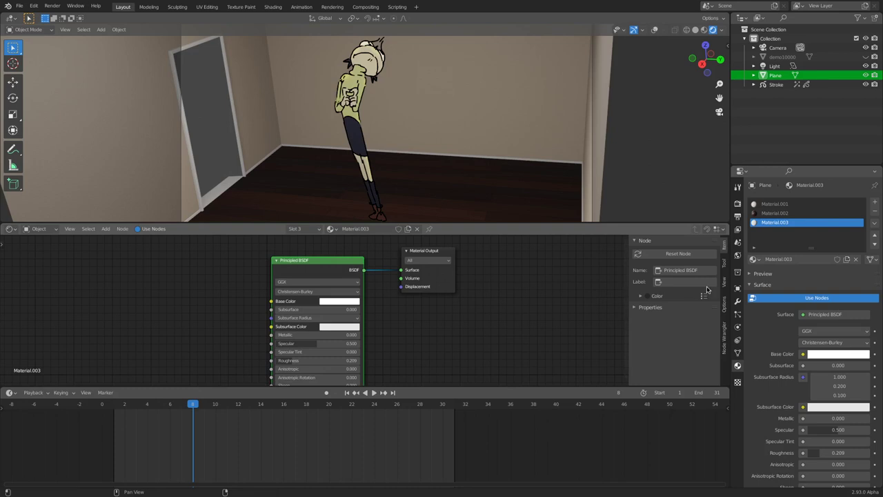
pyautogui.click(738, 301)
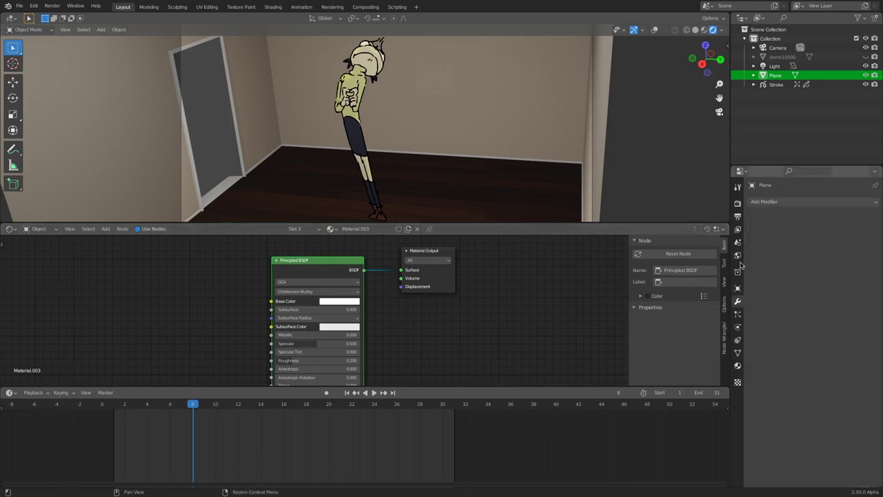
pyautogui.click(737, 314)
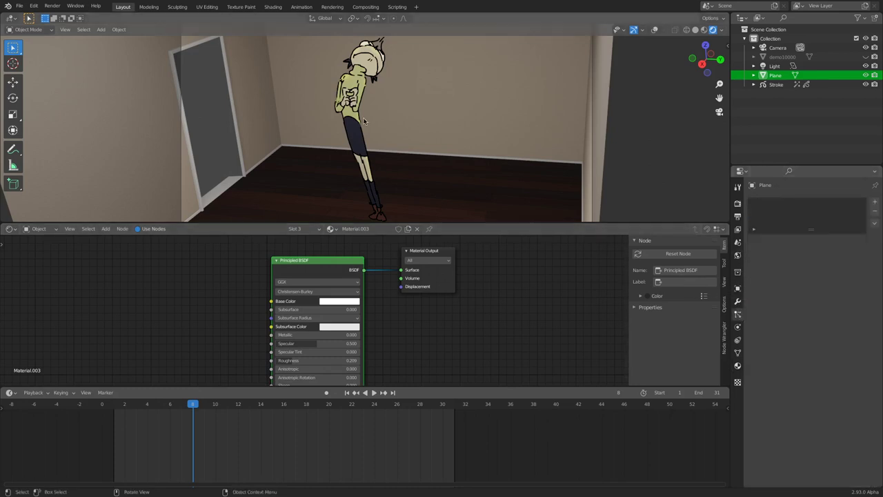
pyautogui.click(365, 121)
pyautogui.click(737, 301)
pyautogui.click(737, 314)
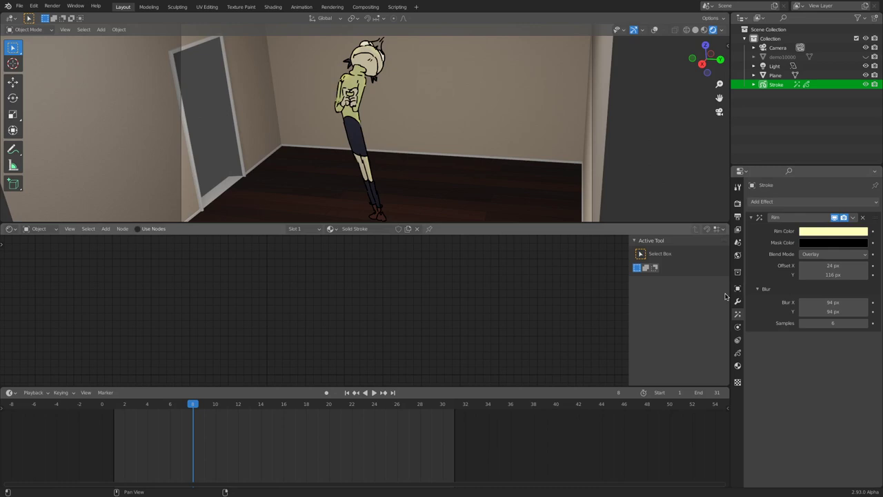
# Add a point light at the scene origin near the character's feet.
pyautogui.moveTo(483, 138); pyautogui.dragTo(581, 150, button='middle')
pyautogui.hotkey('shift', 'a')
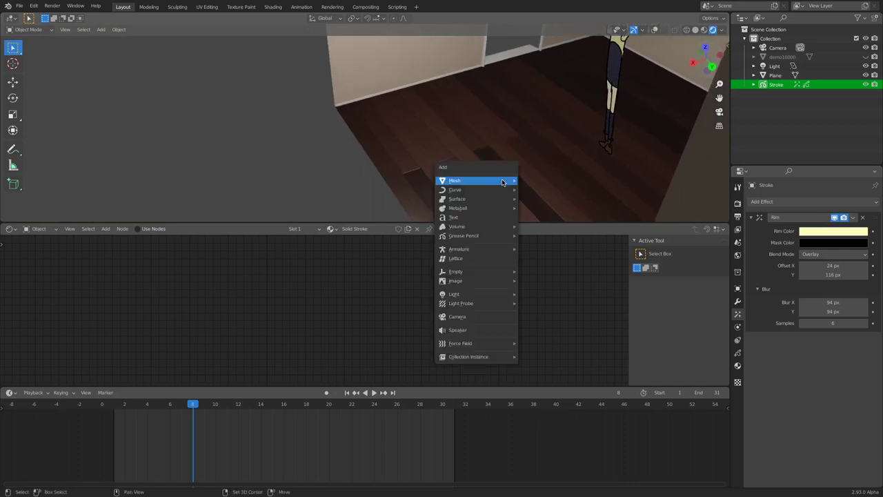
pyautogui.moveTo(501, 181)
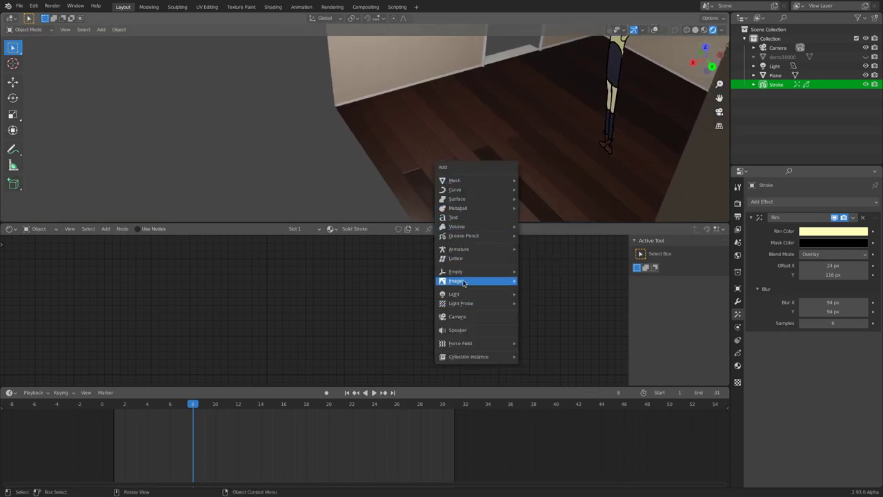
pyautogui.moveTo(467, 285)
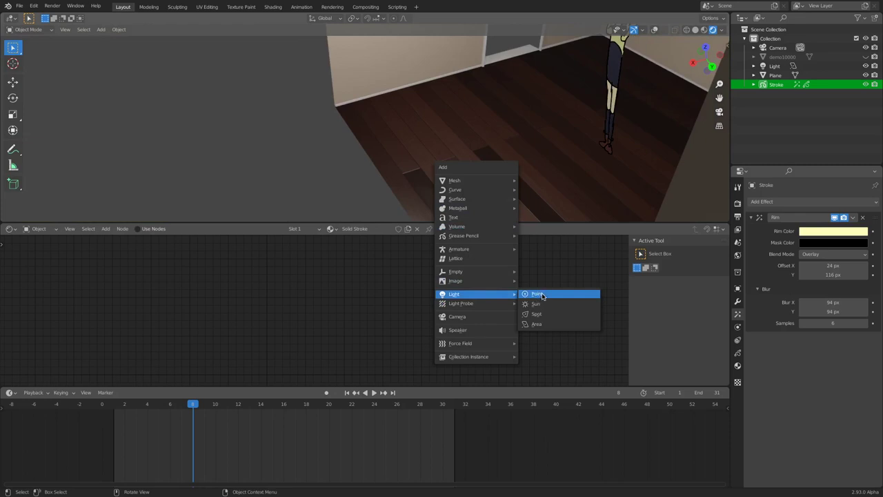
pyautogui.click(540, 296)
# Move the point light about 1.9 m along X and about 2.1 m up along Z, in front of the character.
pyautogui.moveTo(714, 64); pyautogui.dragTo(702, 66)
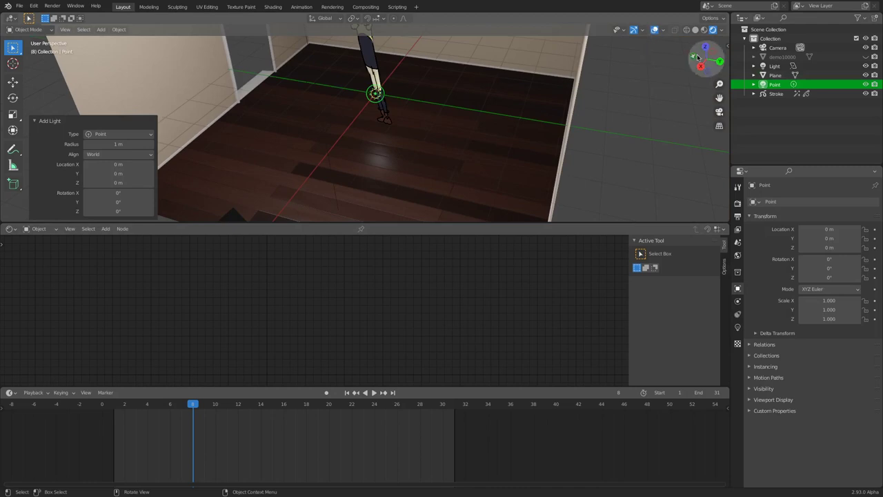
pyautogui.moveTo(706, 59); pyautogui.dragTo(678, 96)
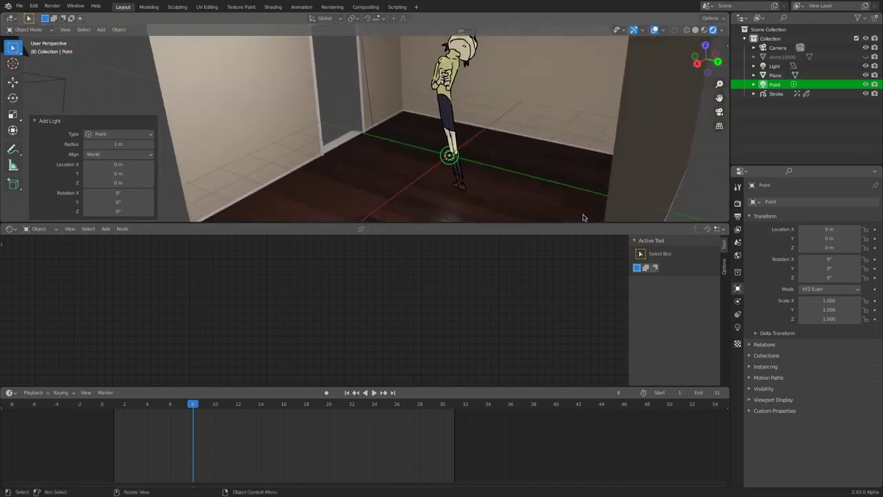
pyautogui.press('g')
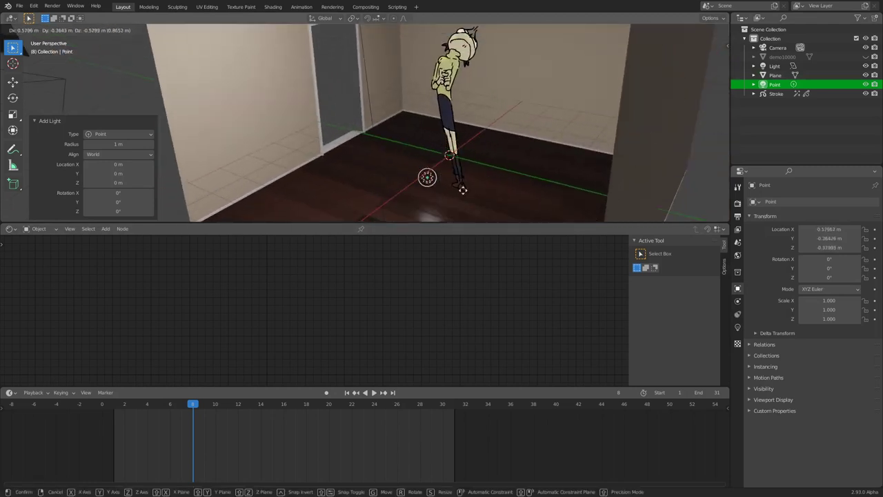
pyautogui.press('x')
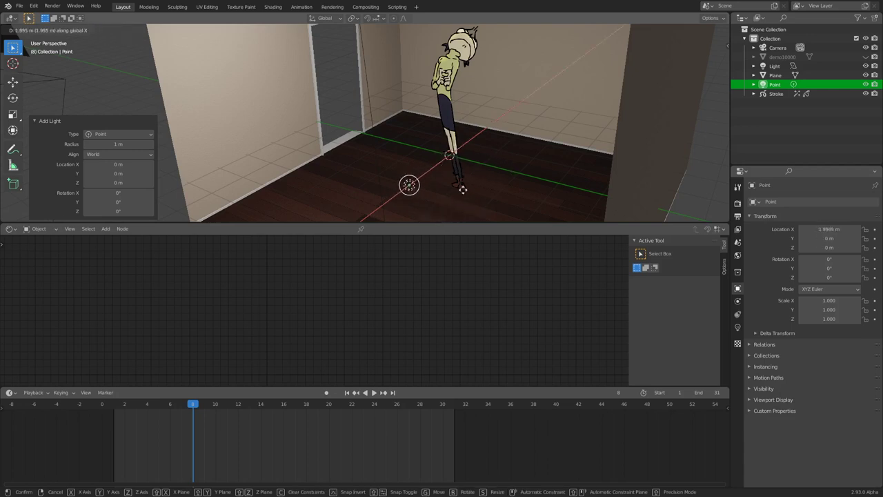
pyautogui.click(465, 193)
pyautogui.press('g')
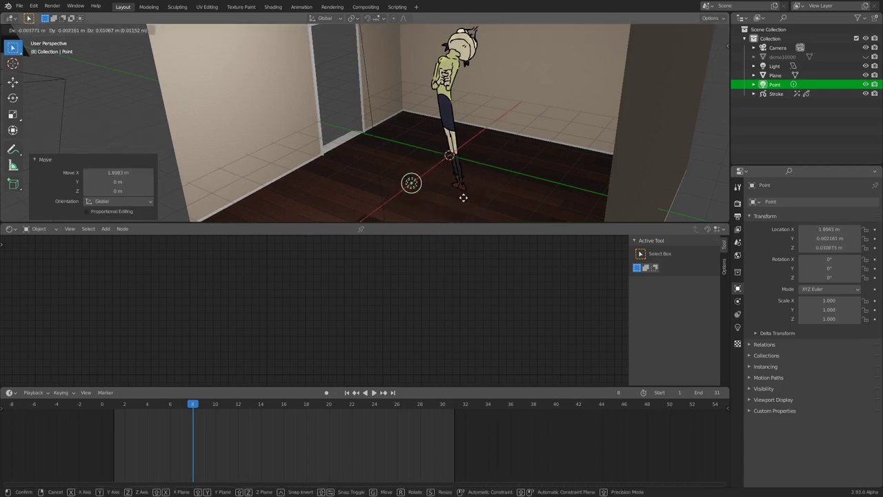
pyautogui.press('z')
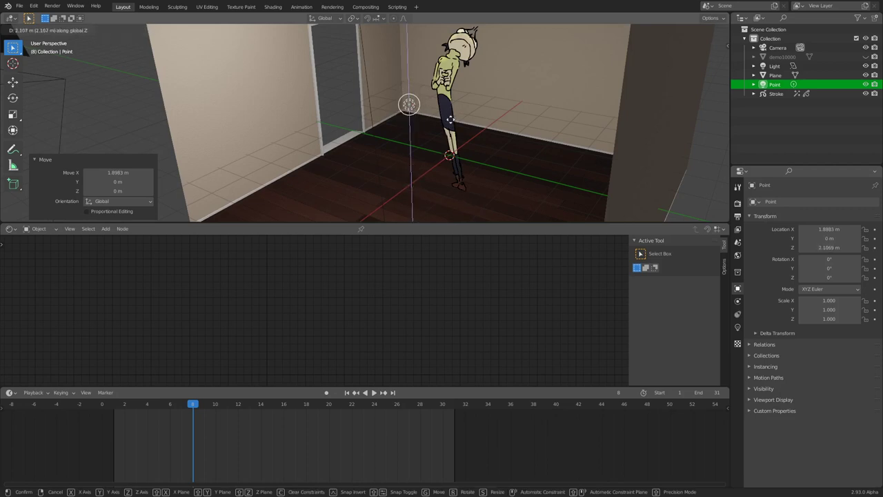
pyautogui.click(450, 121)
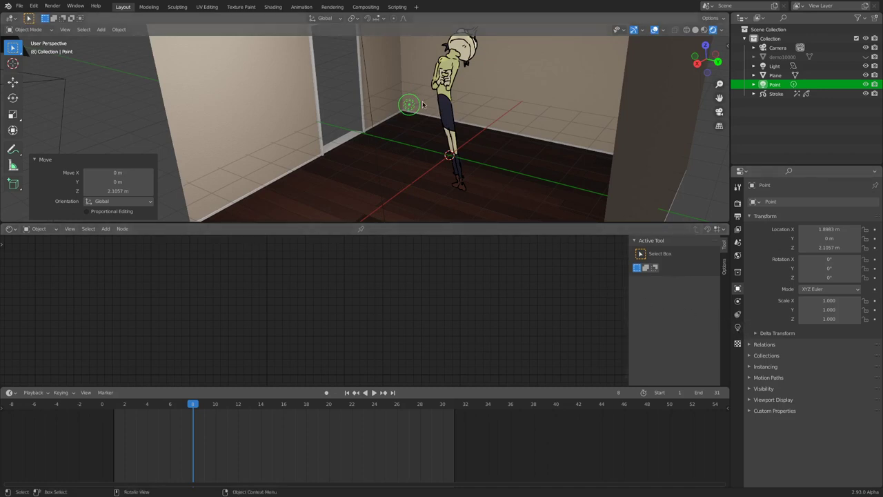
# Set the point light's power to 1000 W.
pyautogui.click(737, 327)
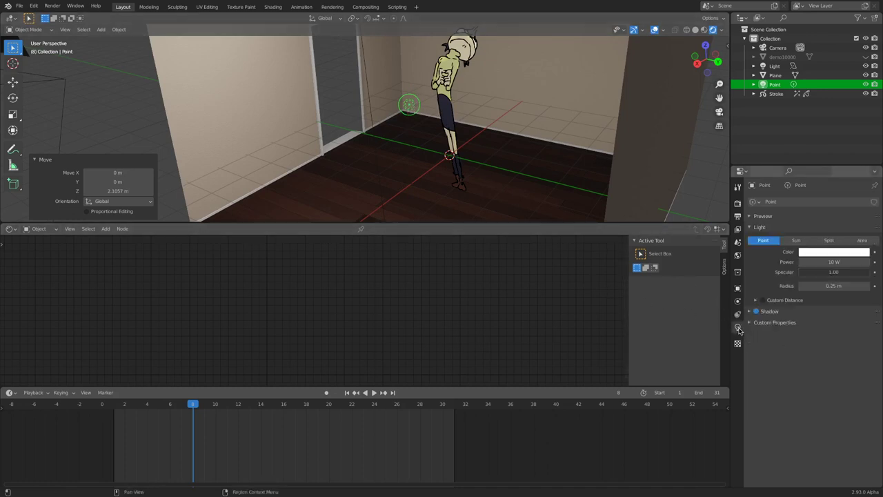
pyautogui.click(824, 262)
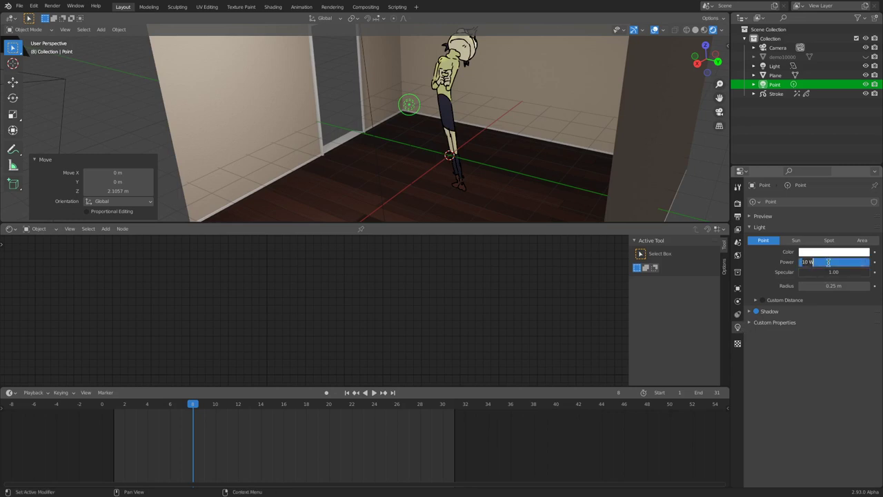
pyautogui.write('1000')
pyautogui.press('Return')
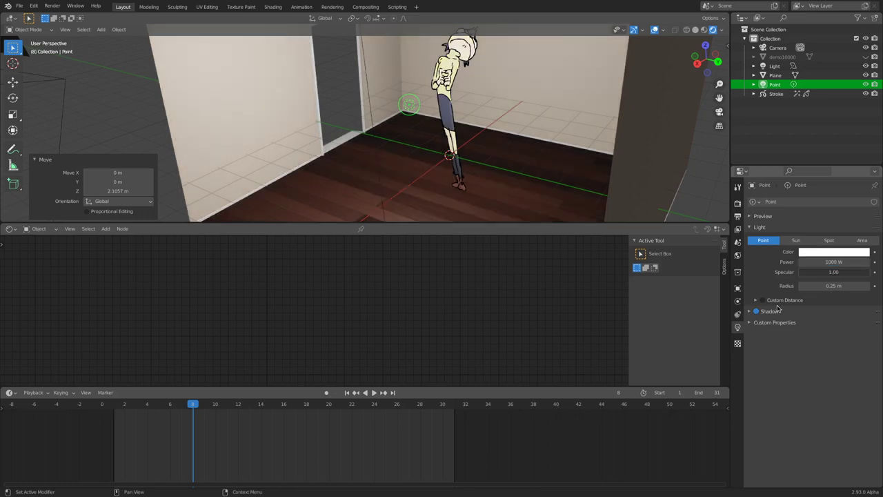
# Examine the lit floor and character from several angles, and check the existing area light's settings.
pyautogui.scroll(4, 635, 131)
pyautogui.moveTo(635, 131); pyautogui.dragTo(587, 153, button='middle')
pyautogui.moveTo(707, 69); pyautogui.dragTo(661, 111)
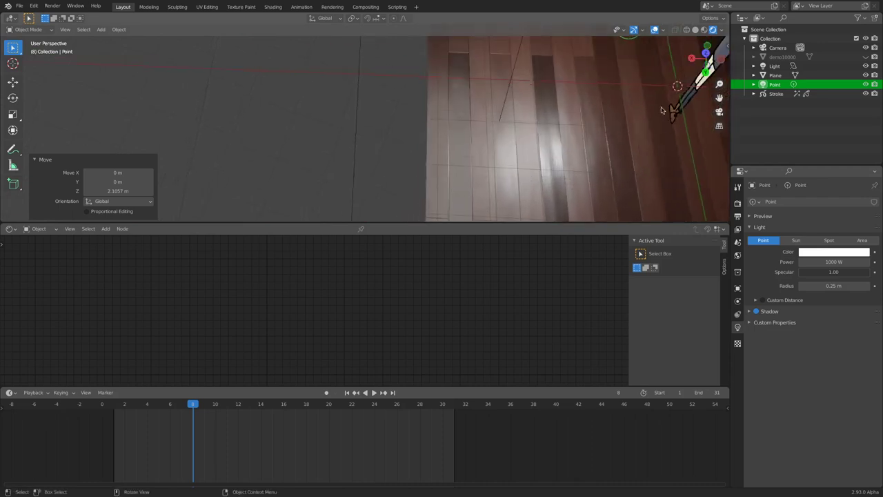
pyautogui.moveTo(661, 110); pyautogui.dragTo(418, 161, button='middle')
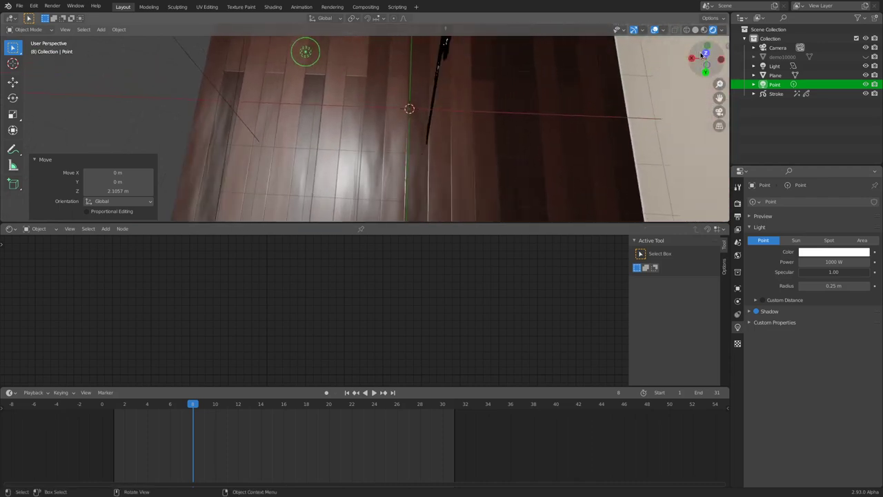
pyautogui.moveTo(701, 55); pyautogui.dragTo(557, 146)
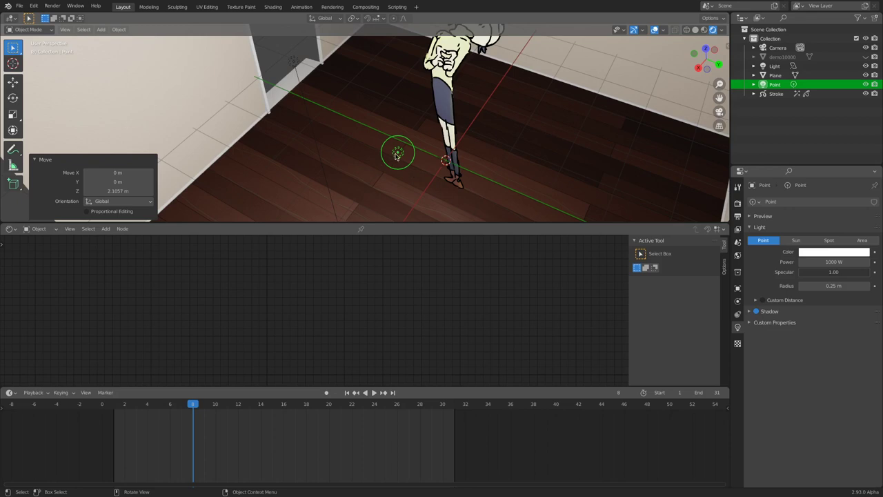
pyautogui.click(398, 156)
pyautogui.click(774, 67)
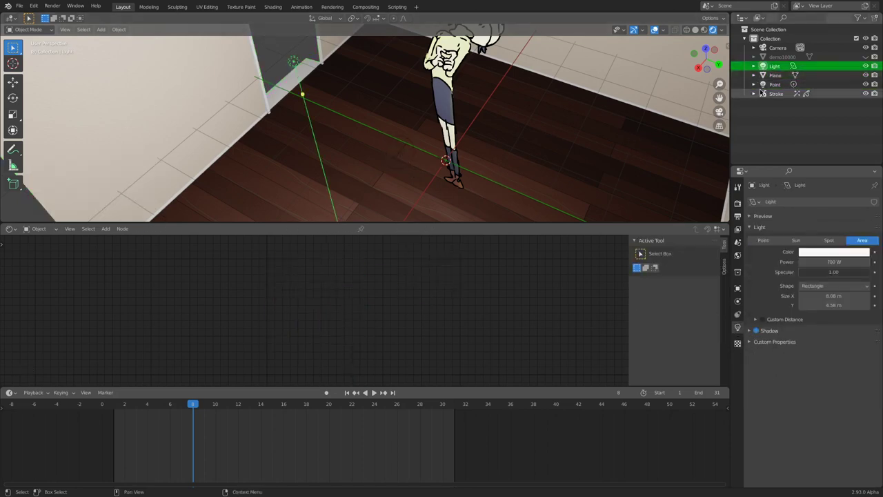
# Delete the added point light from the scene.
pyautogui.click(776, 84)
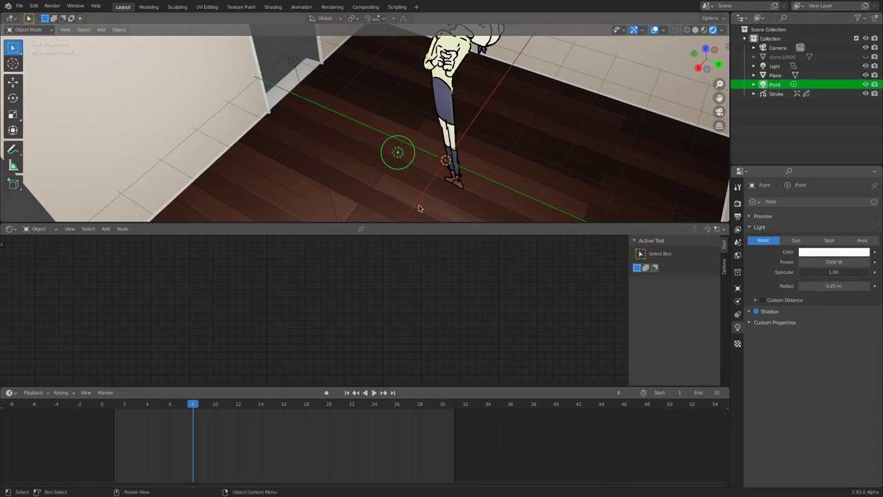
pyautogui.press('x')
pyautogui.click(450, 170)
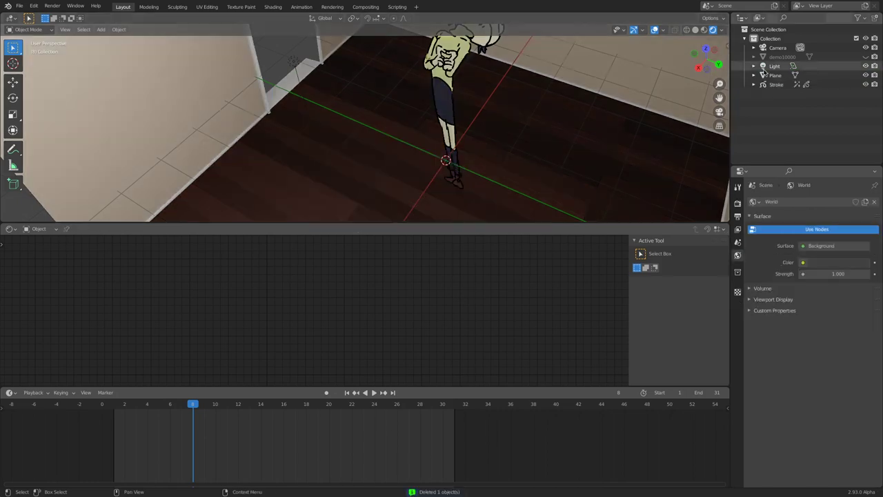
# Look through the scene camera, play the Grease Pencil character's animation and stop at frame 5.
pyautogui.click(719, 111)
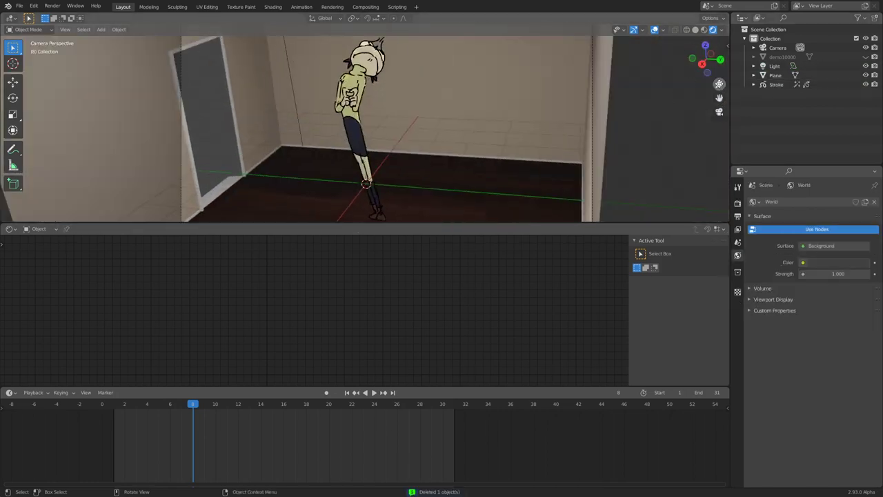
pyautogui.moveTo(718, 84)
pyautogui.mouseDown()
pyautogui.moveTo(692, 138)
pyautogui.moveTo(722, 73)
pyautogui.moveTo(706, 90)
pyautogui.mouseUp()
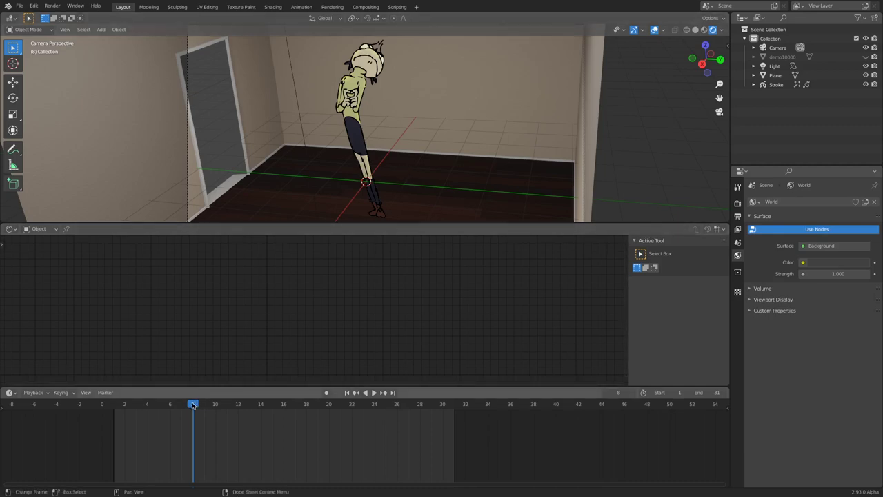
pyautogui.moveTo(193, 405); pyautogui.dragTo(134, 408)
pyautogui.press('space')
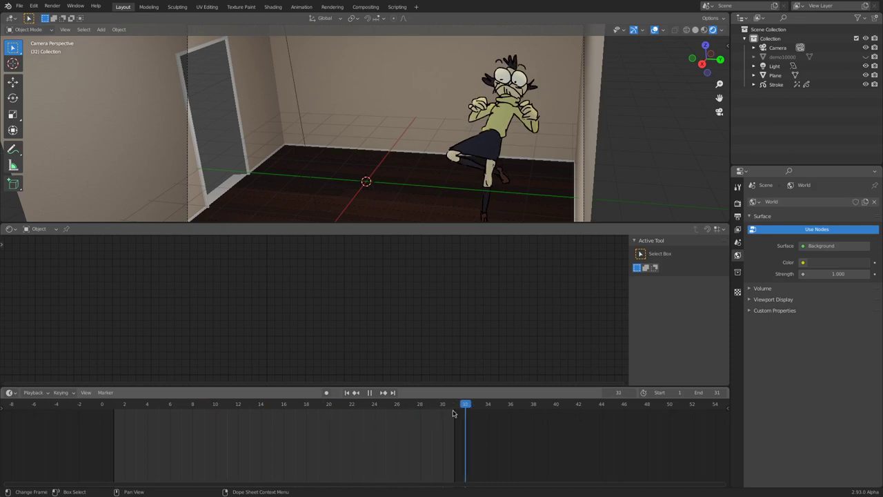
pyautogui.moveTo(452, 412); pyautogui.dragTo(158, 441)
pyautogui.press('space')
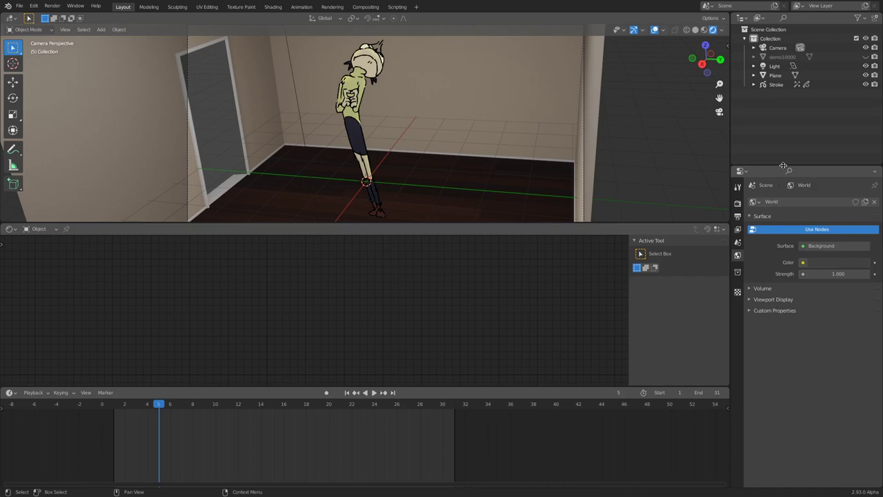
# Hide the Stroke object and show the demo10000 image plane in its place.
pyautogui.click(865, 84)
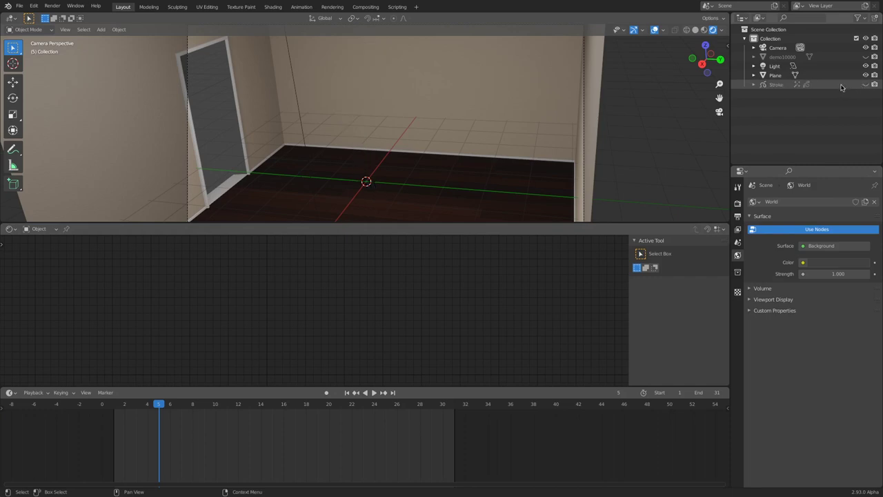
pyautogui.click(864, 58)
pyautogui.click(866, 57)
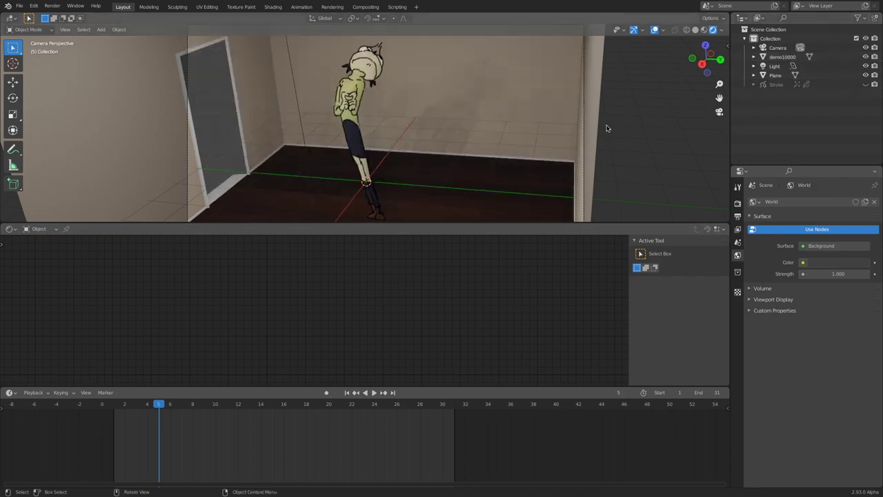
pyautogui.keyDown('shift'); pyautogui.moveTo(495, 170); pyautogui.dragTo(582, 147, button='middle'); pyautogui.keyUp('shift')
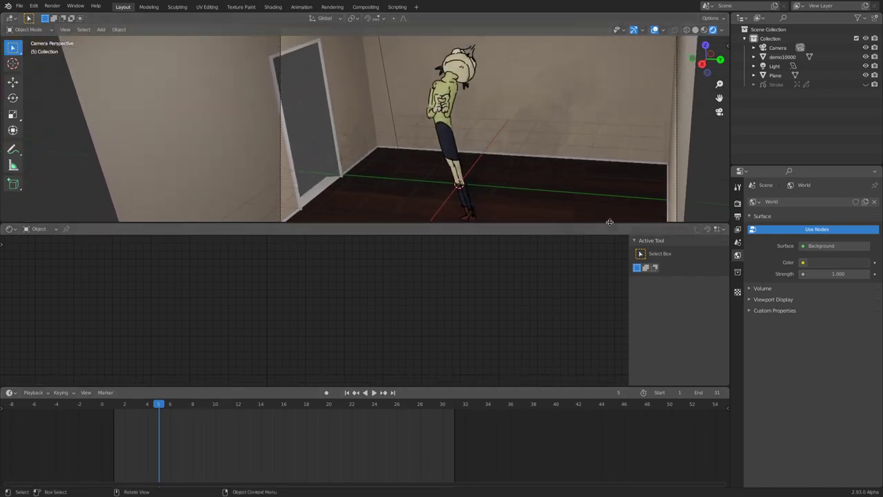
# Select the demo10000 plane and enlarge the shader editor to examine its image texture and Principled BSDF nodes.
pyautogui.click(396, 207)
pyautogui.moveTo(404, 263); pyautogui.dragTo(466, 259)
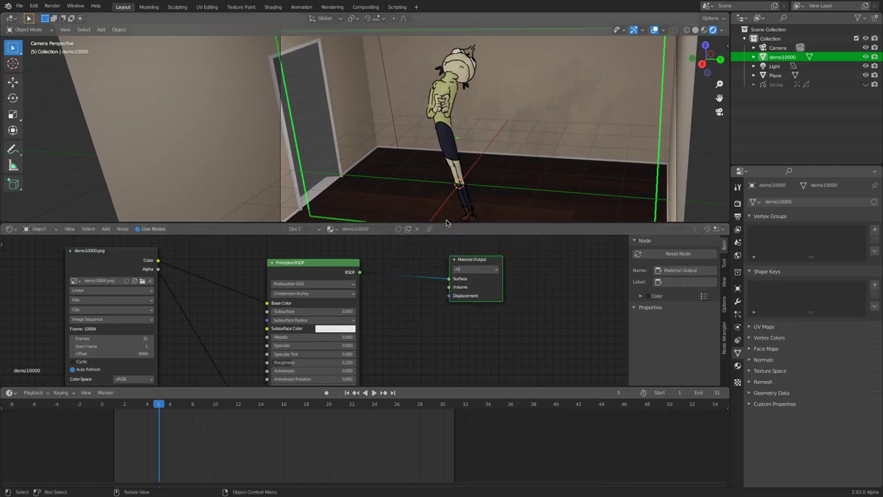
pyautogui.moveTo(450, 384); pyautogui.dragTo(448, 453)
pyautogui.keyDown('ctrl'); pyautogui.scroll(7, 410, 373); pyautogui.keyUp('ctrl')
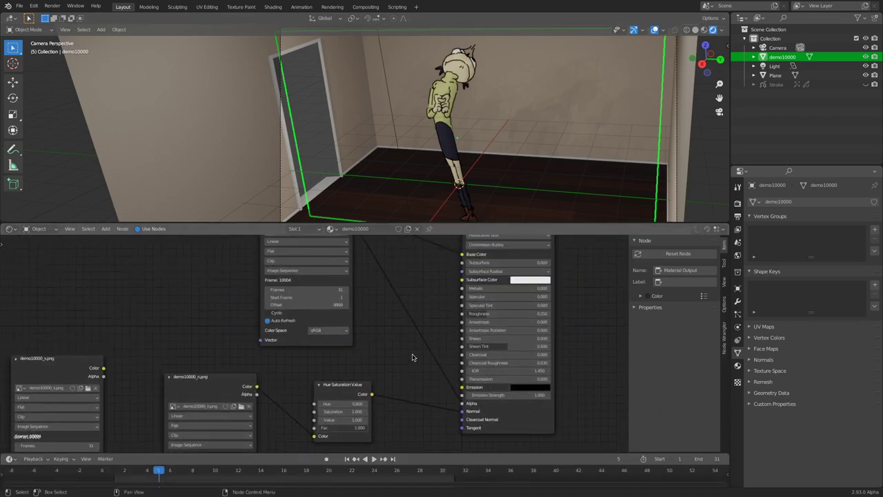
pyautogui.scroll(-3, 412, 358)
pyautogui.moveTo(434, 296); pyautogui.dragTo(474, 320, button='middle')
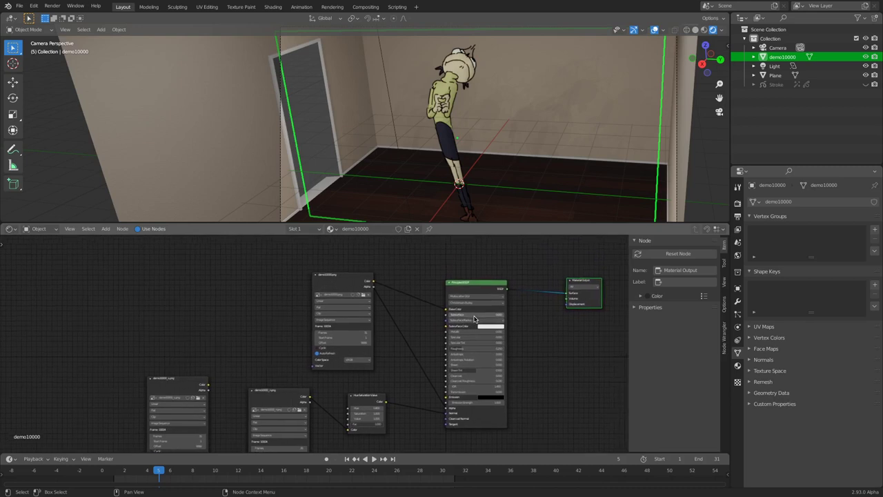
pyautogui.click(349, 282)
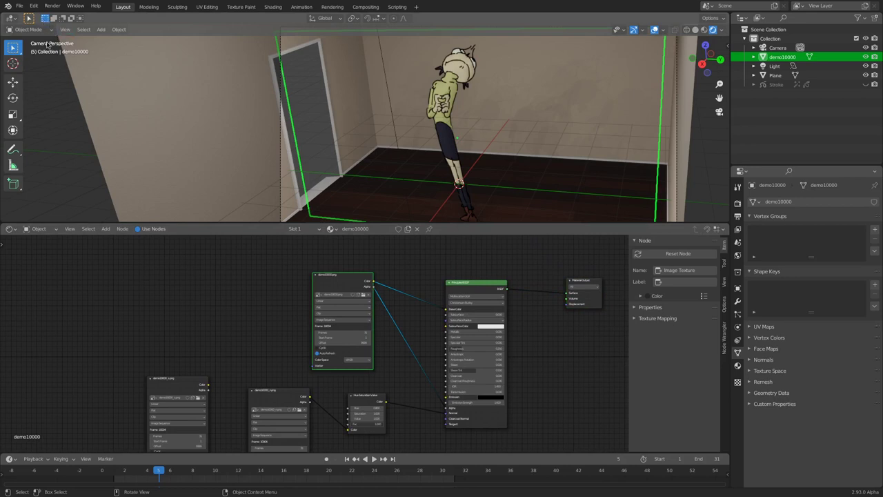
# Search the add-on preferences for "images" and enable the Import Images as Planes add-on.
pyautogui.click(35, 5)
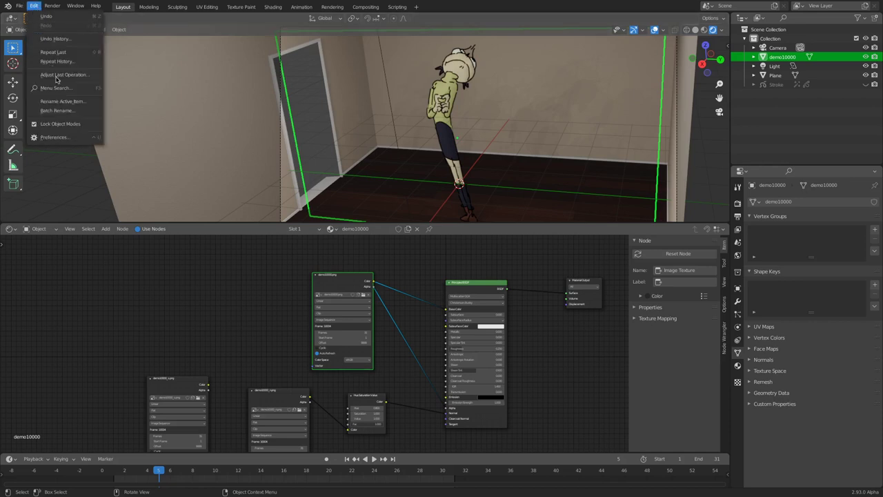
pyautogui.click(69, 138)
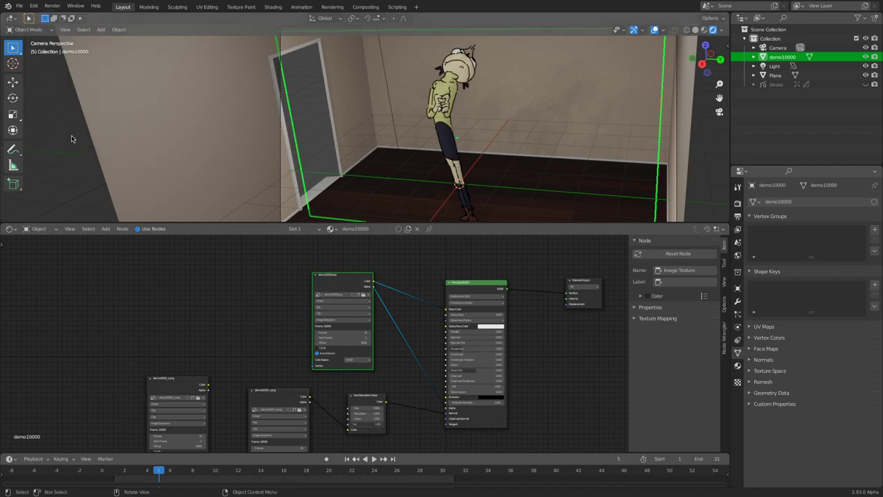
pyautogui.click(33, 141)
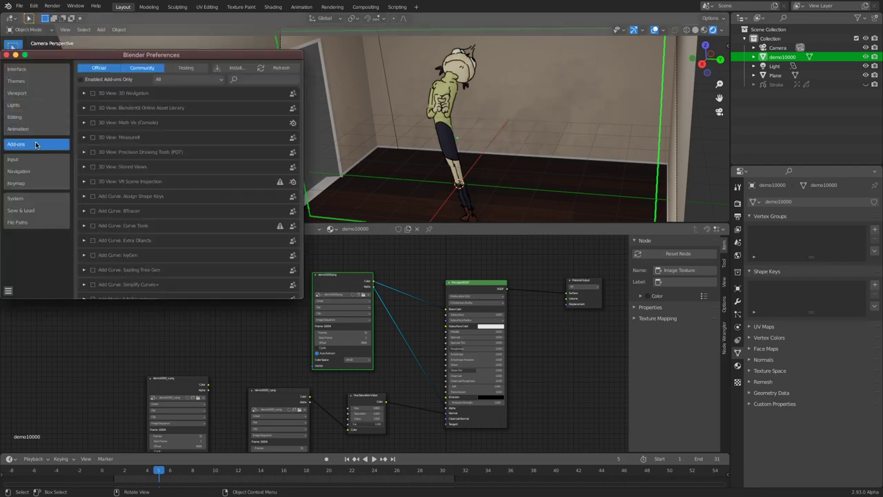
pyautogui.click(245, 78)
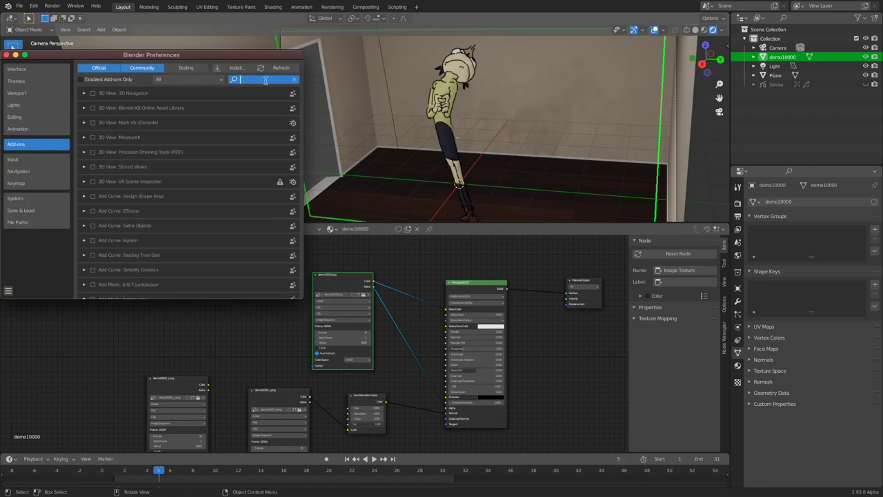
pyautogui.write('impor')
pyautogui.press('BackSpace')
pyautogui.press('BackSpace')
pyautogui.press('BackSpace')
pyautogui.press('BackSpace')
pyautogui.press('BackSpace')
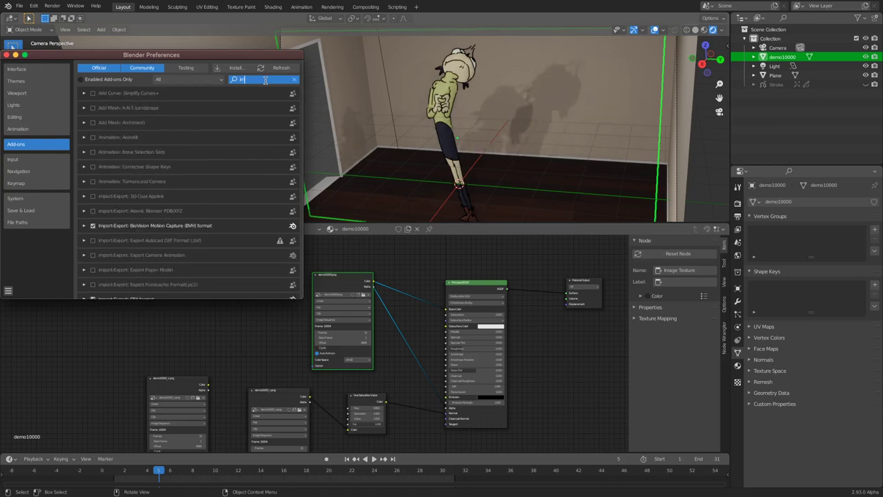
pyautogui.write('images')
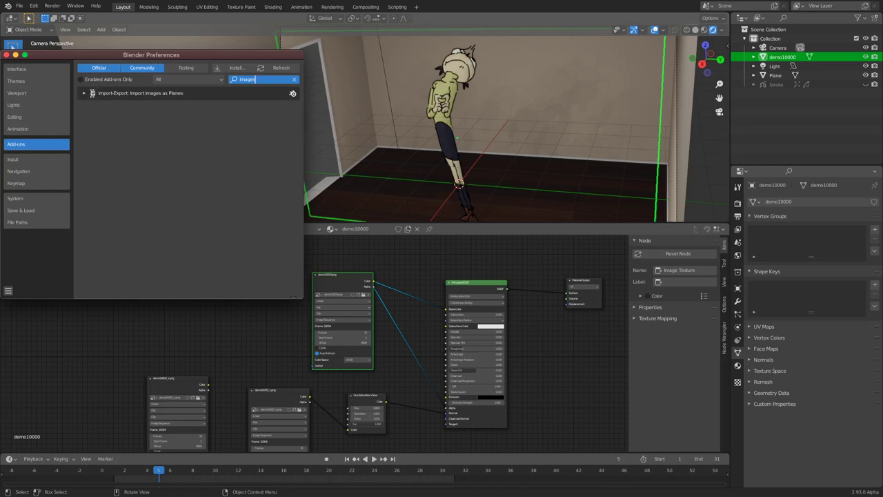
pyautogui.click(93, 94)
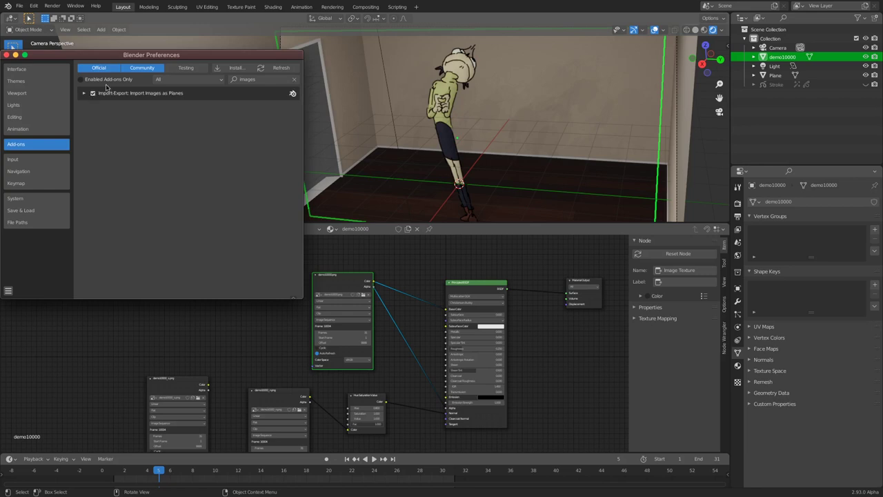
pyautogui.click(6, 55)
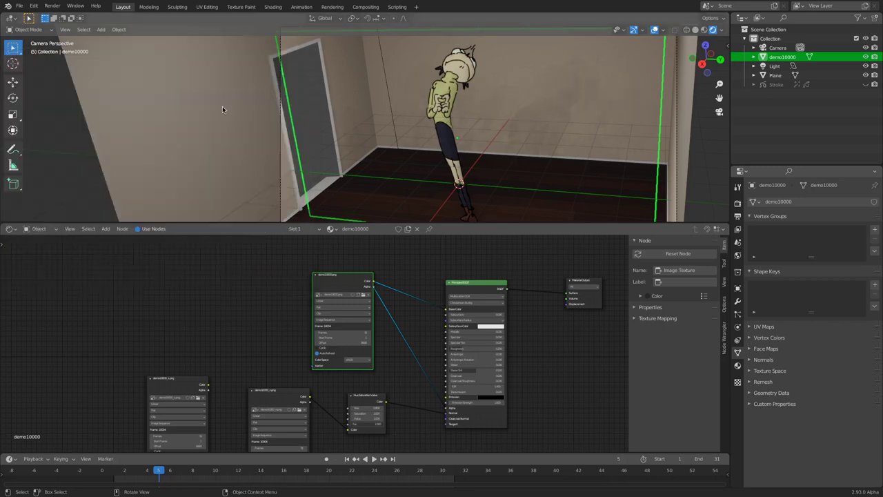
# Start an Images as Planes import and select demo10000.png through demo10030.png in the demo1 folder.
pyautogui.hotkey('shift', 'a')
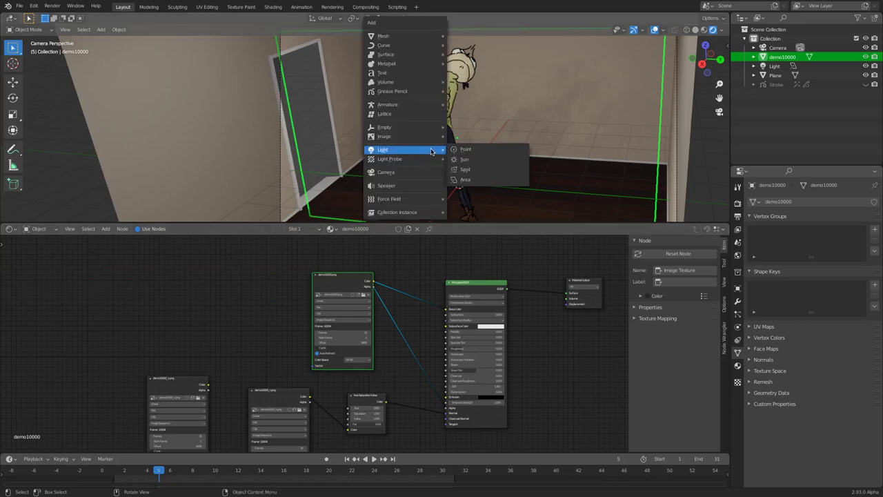
pyautogui.moveTo(411, 137)
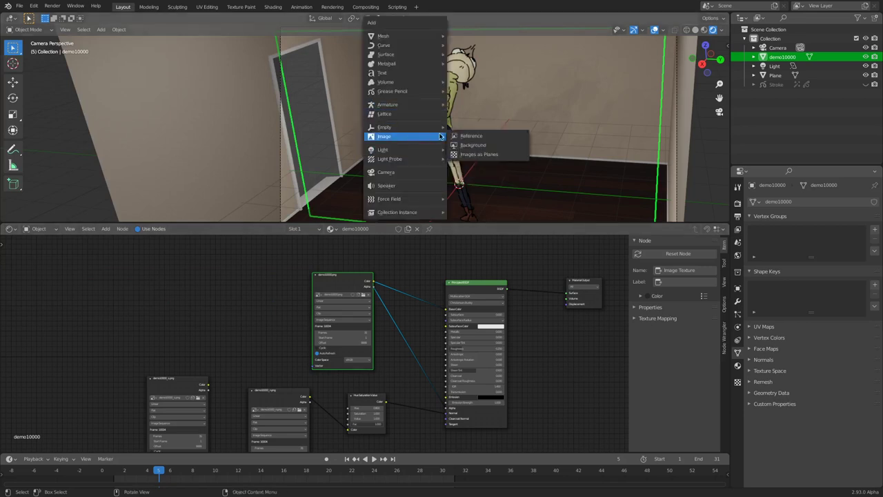
pyautogui.click(489, 155)
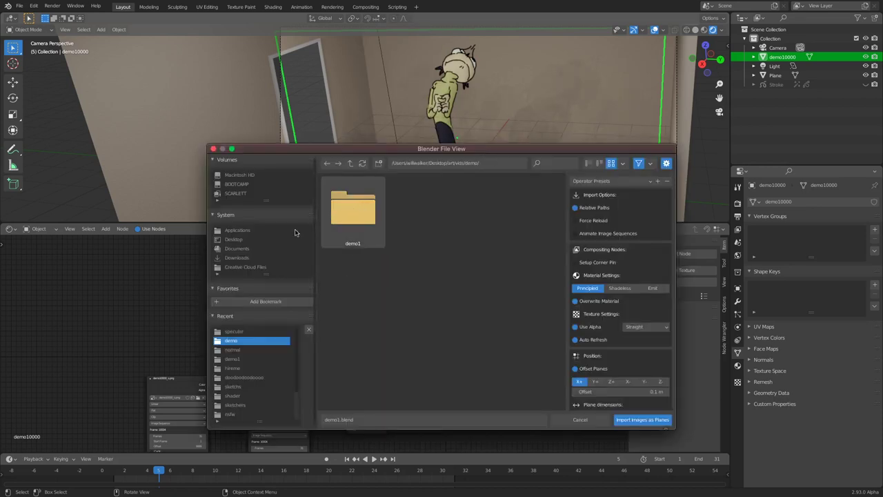
pyautogui.doubleClick(360, 197)
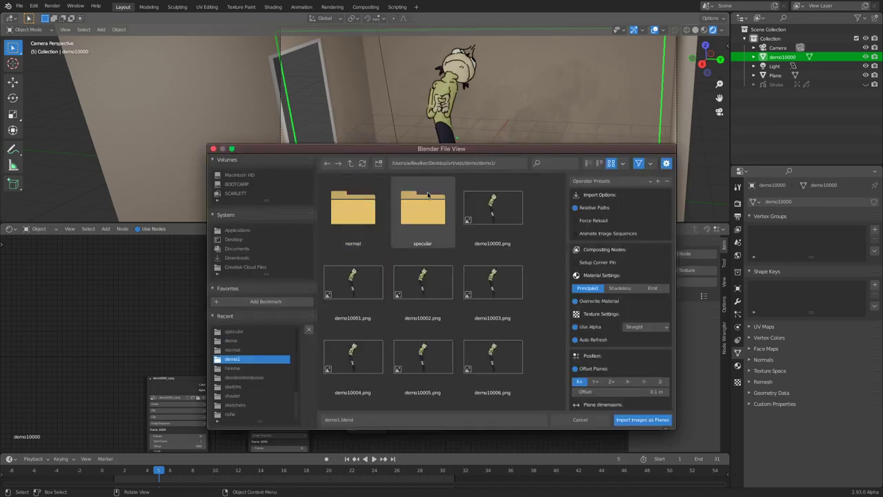
pyautogui.click(493, 202)
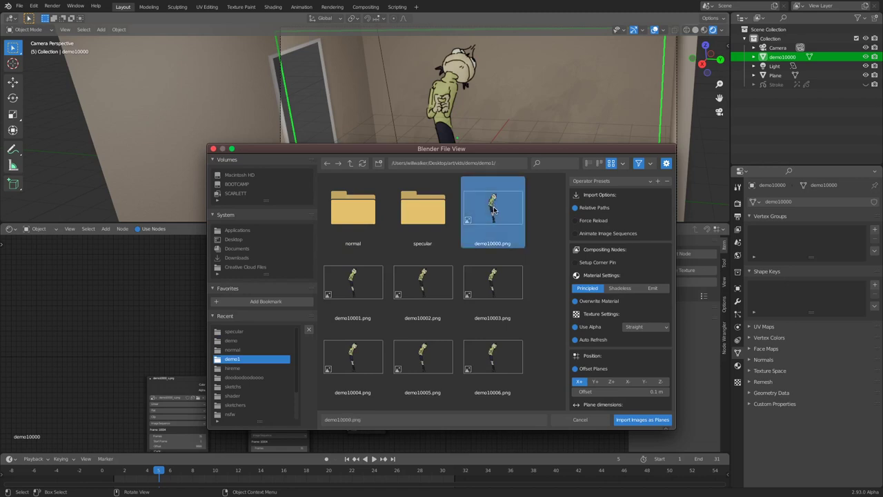
pyautogui.scroll(-10, 540, 264)
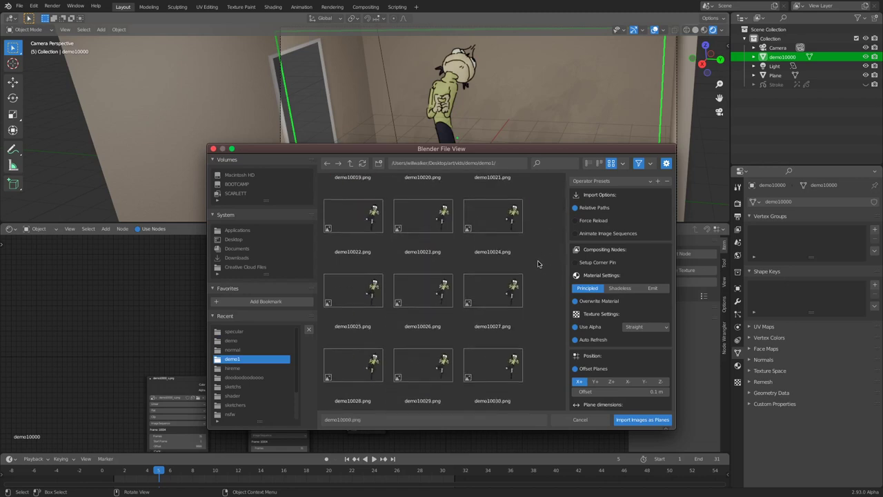
pyautogui.keyDown('shift'); pyautogui.click(487, 364); pyautogui.keyUp('shift')
pyautogui.scroll(10, 487, 364)
pyautogui.scroll(2, 487, 364)
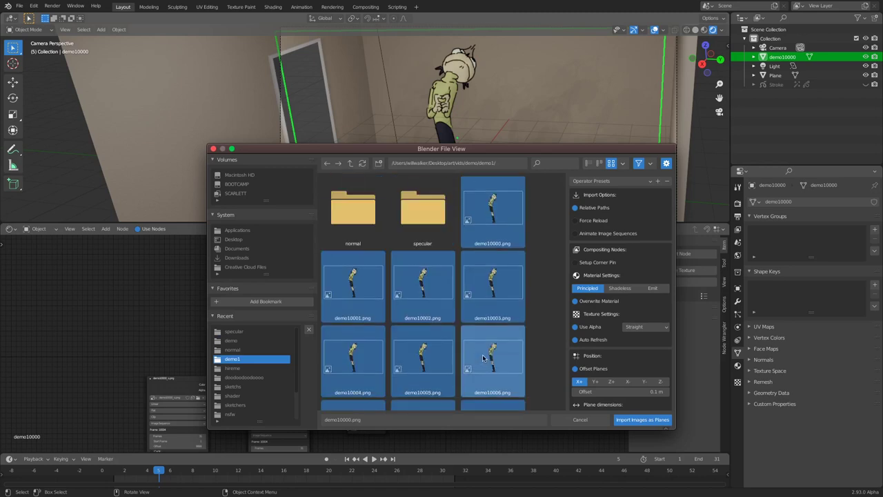
# Turn on Animate Image Sequences in the import options and close the file dialog without importing.
pyautogui.click(576, 234)
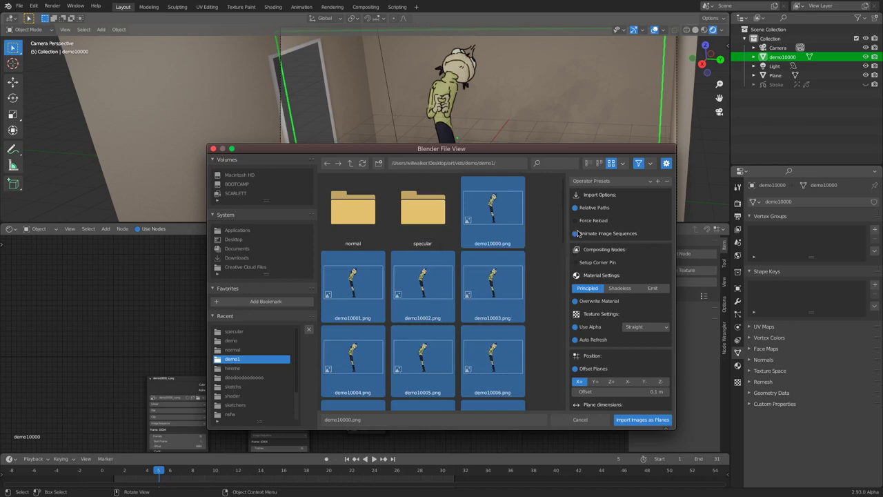
pyautogui.click(577, 235)
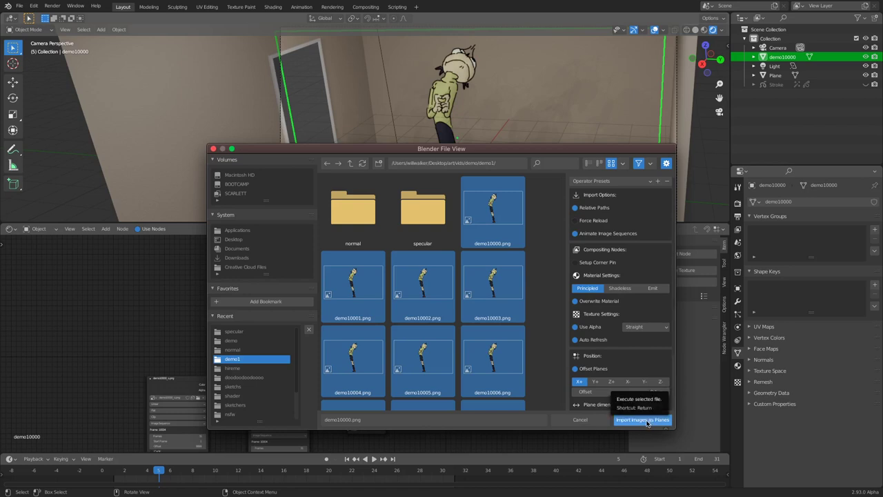
pyautogui.click(213, 150)
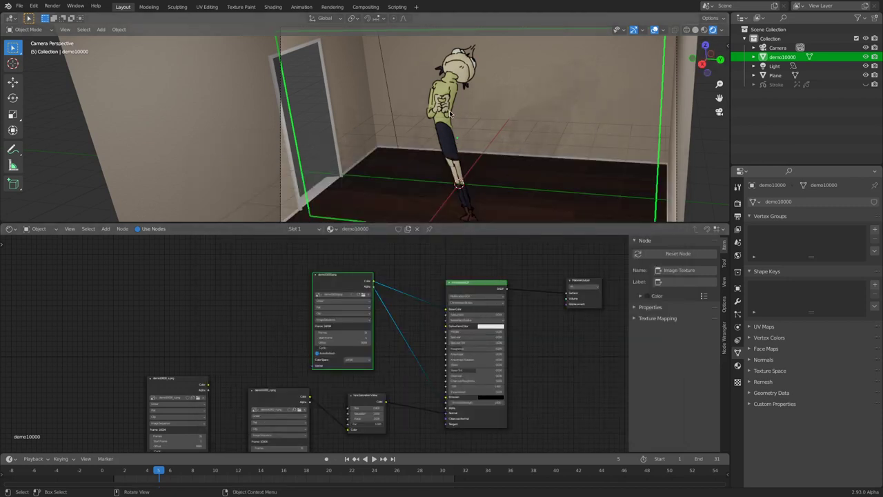
# With the room selected and the viewport overlays hidden, play the image-plane character's animation and scrub to frame 21.
pyautogui.click(650, 58)
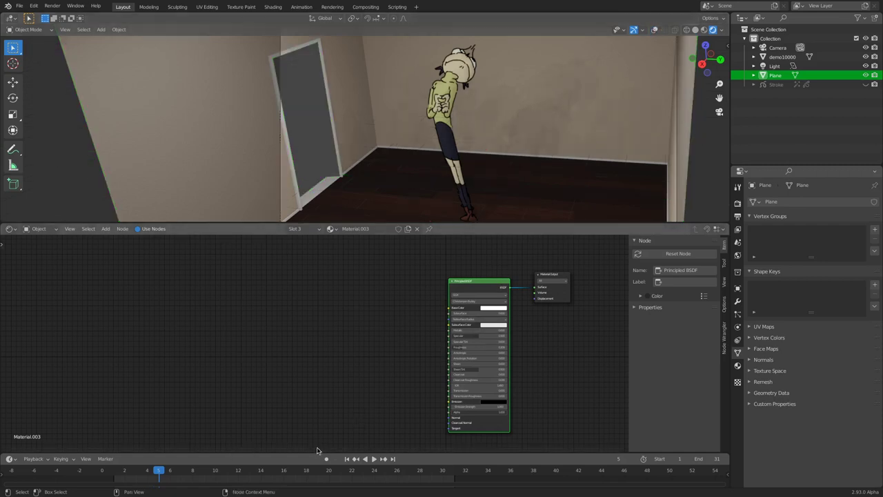
pyautogui.moveTo(317, 453); pyautogui.dragTo(310, 330)
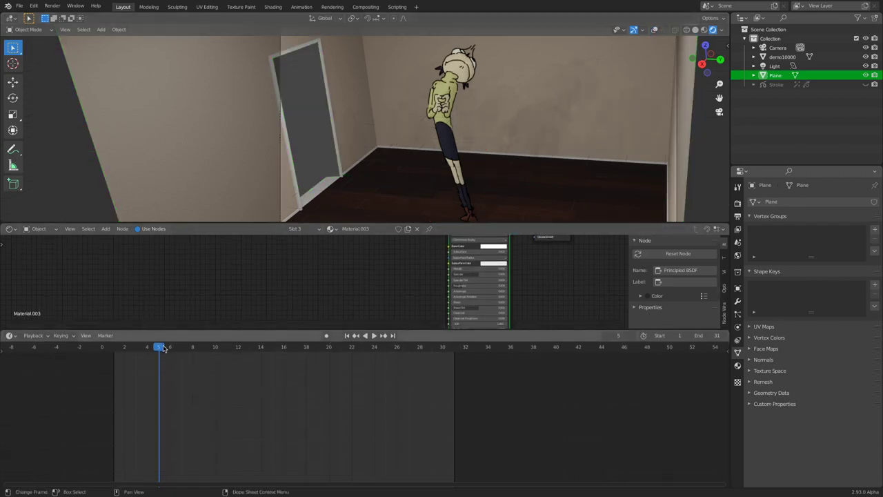
pyautogui.moveTo(164, 348); pyautogui.dragTo(147, 349)
pyautogui.press('space')
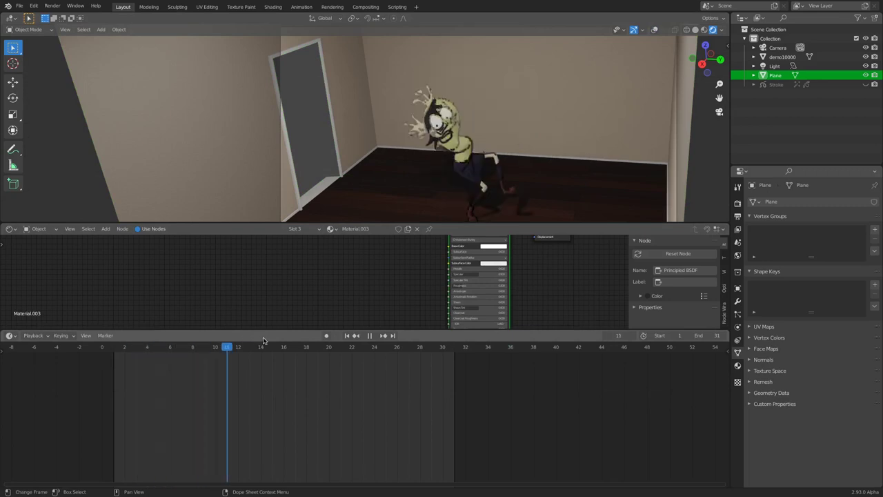
pyautogui.press('space')
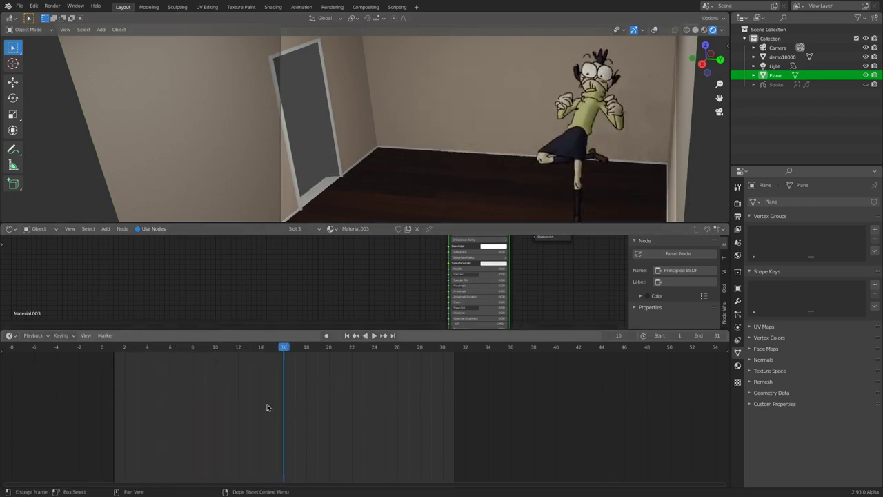
pyautogui.moveTo(279, 348); pyautogui.dragTo(340, 348)
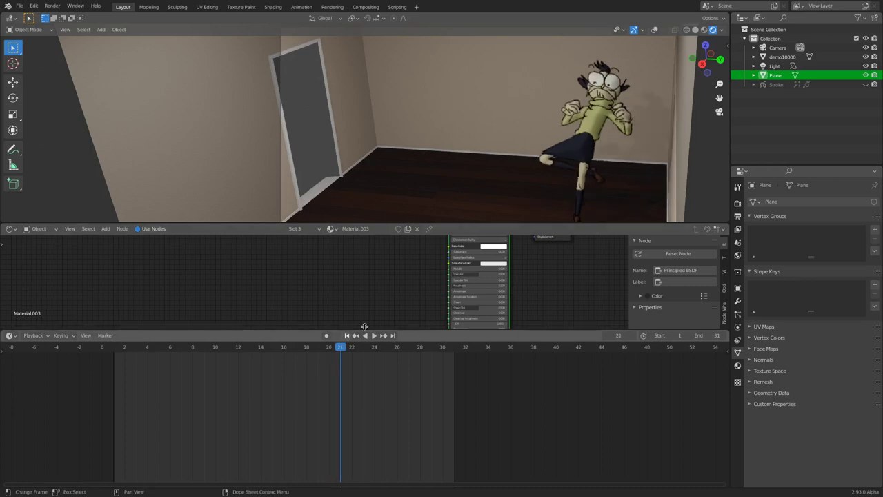
pyautogui.moveTo(541, 235); pyautogui.dragTo(518, 283, button='middle')
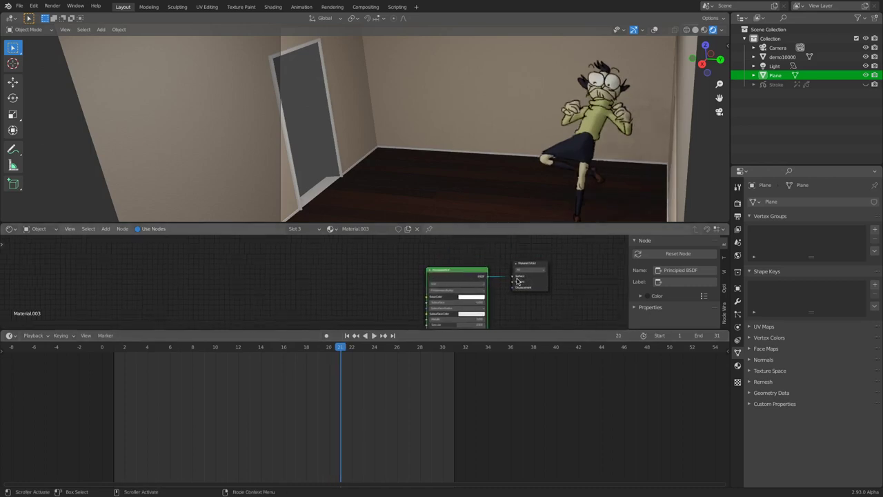
# Enlarge the shader editor by shrinking the timeline and select the image-plane character to bring up its demo10000 material.
pyautogui.hscroll(5, 513, 279)
pyautogui.scroll(-3, 508, 278)
pyautogui.moveTo(545, 214); pyautogui.dragTo(561, 186, button='middle')
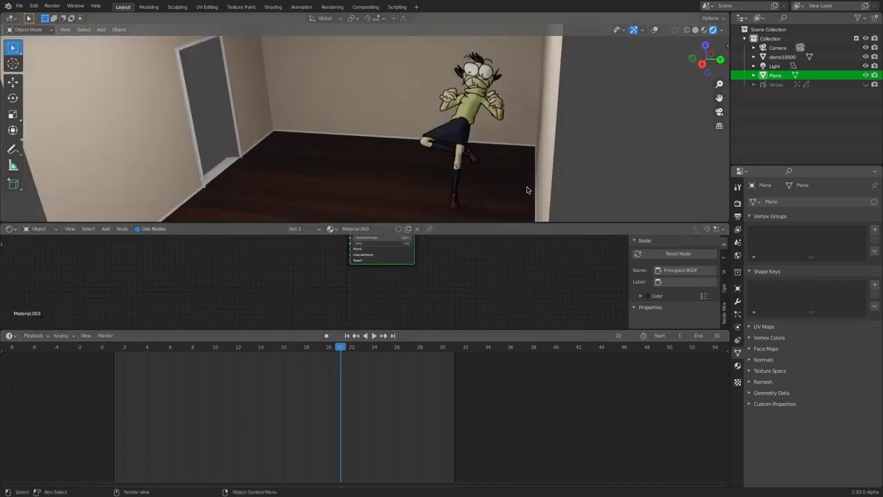
pyautogui.moveTo(719, 97); pyautogui.dragTo(538, 219)
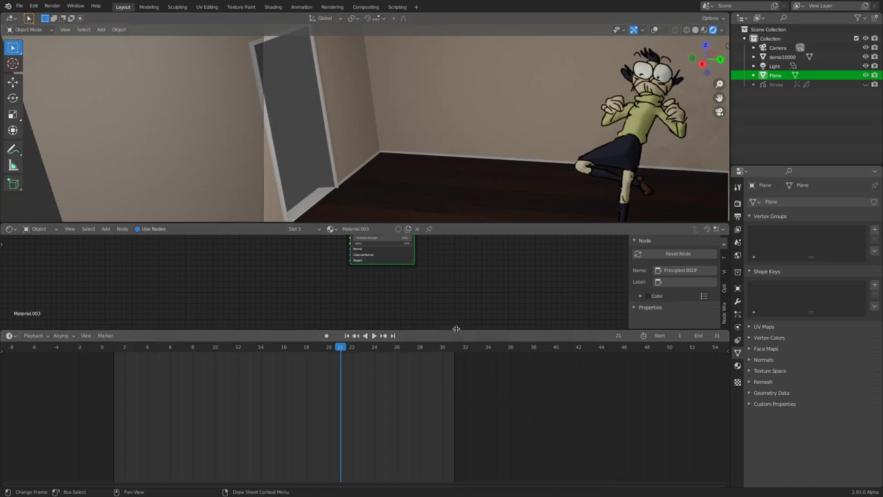
pyautogui.moveTo(458, 330); pyautogui.dragTo(455, 422)
pyautogui.scroll(5, 505, 299)
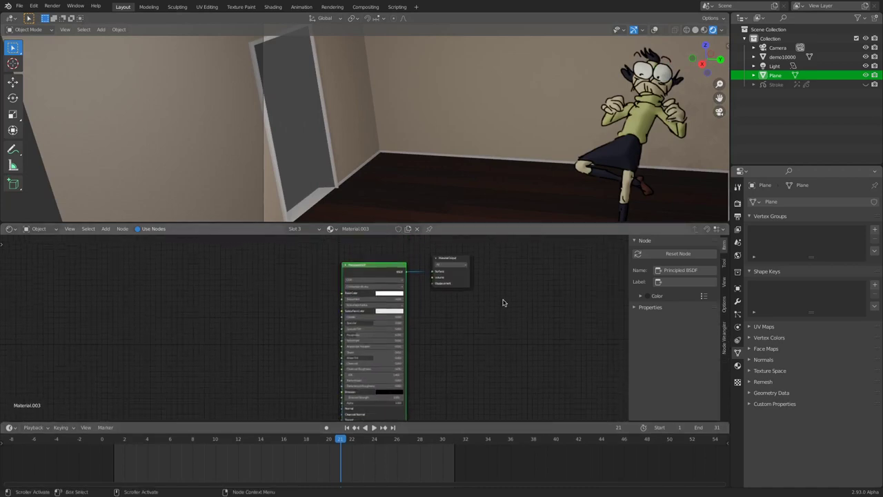
pyautogui.click(623, 148)
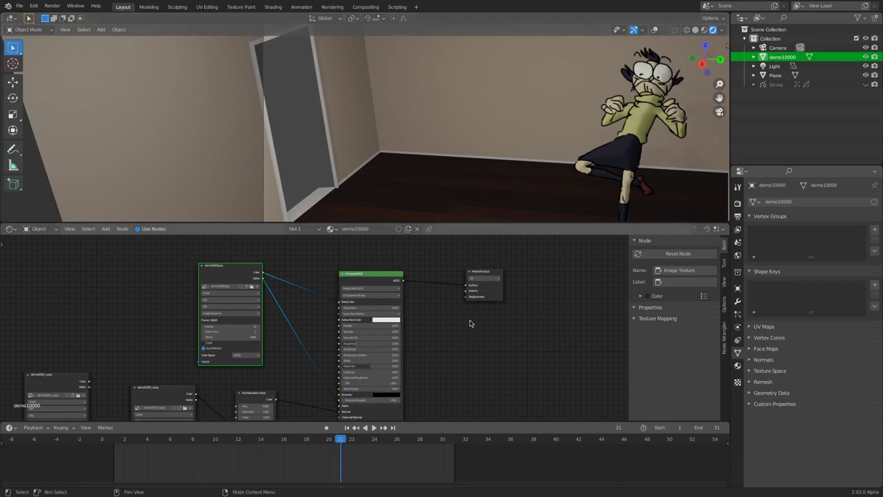
# Examine the demo10000_n.png image texture and Hue Saturation Value nodes that feed the Normal input of the character's shader.
pyautogui.hscroll(-10, 469, 321)
pyautogui.scroll(-5, 475, 321)
pyautogui.hscroll(-4, 476, 322)
pyautogui.scroll(2, 475, 321)
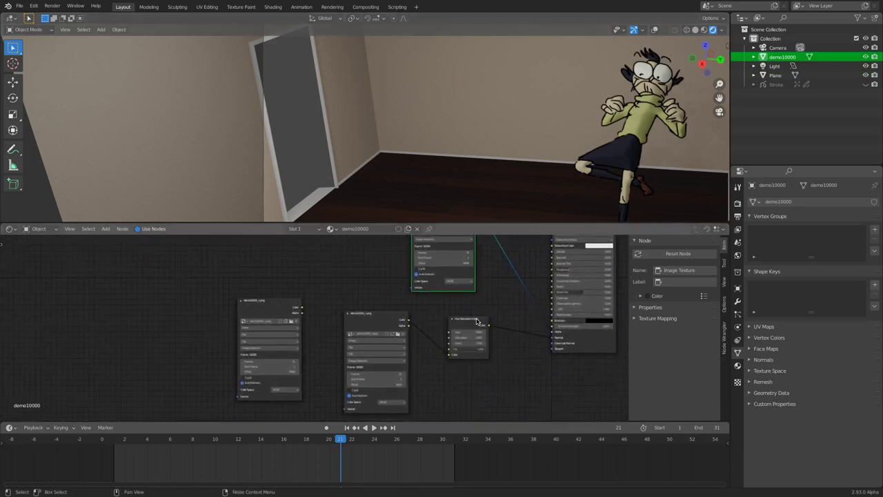
pyautogui.click(490, 328)
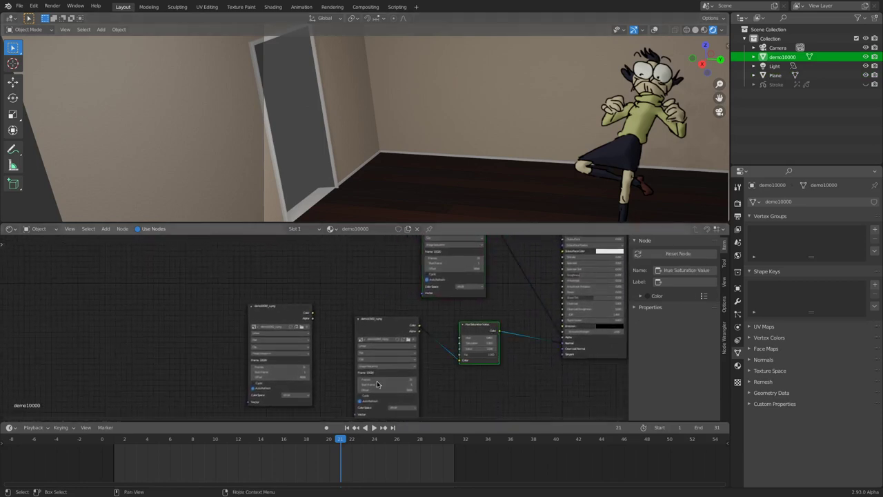
pyautogui.scroll(-5, 414, 327)
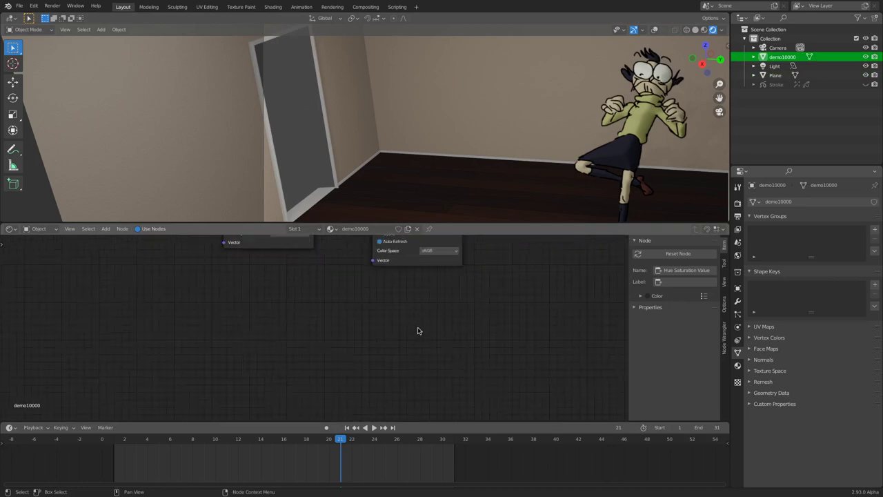
pyautogui.scroll(6, 415, 329)
pyautogui.click(398, 339)
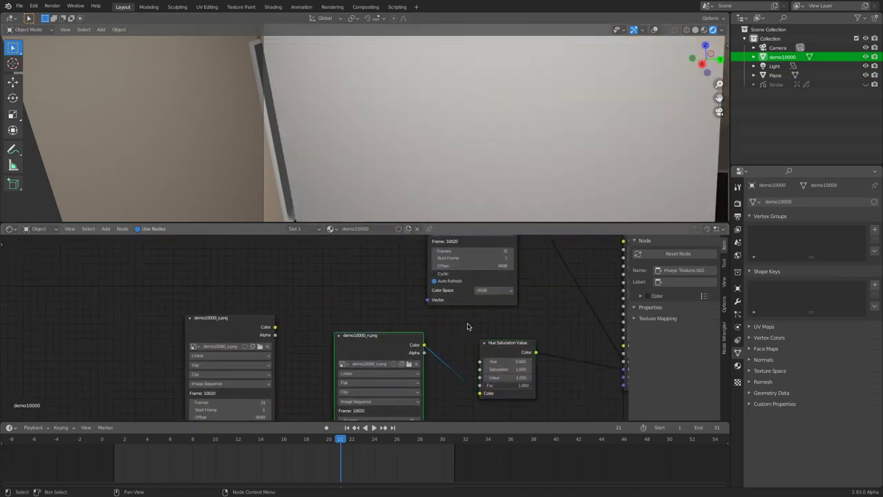
pyautogui.hscroll(3, 471, 319)
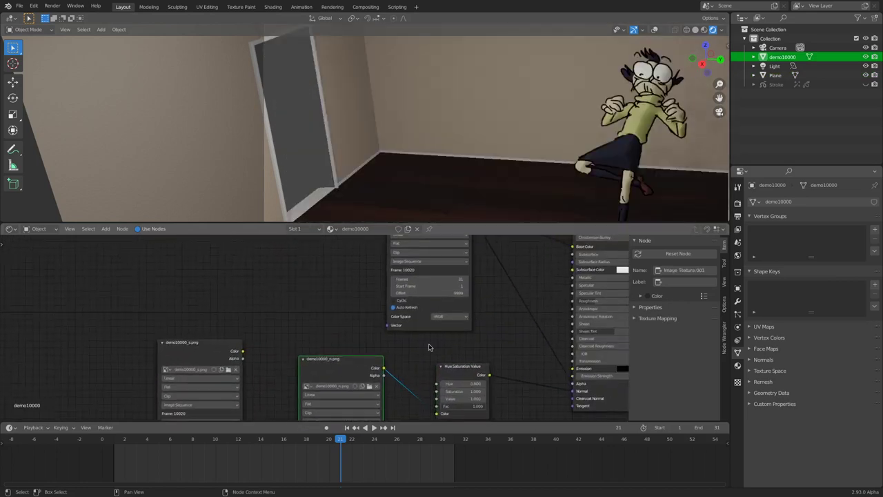
pyautogui.moveTo(399, 357); pyautogui.dragTo(360, 380, button='middle')
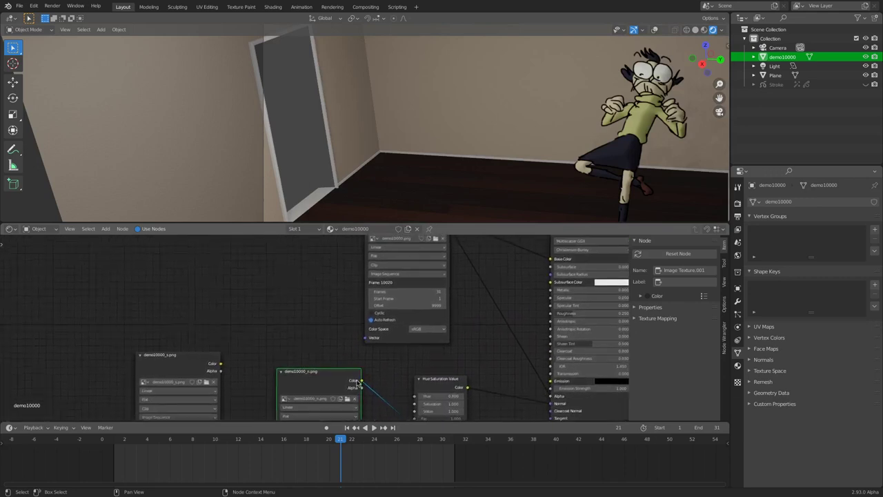
# Move the demo10000_n.png texture node higher and browse its normal-map sequence in the normal folder, leaving the current image loaded.
pyautogui.moveTo(335, 378); pyautogui.dragTo(309, 281)
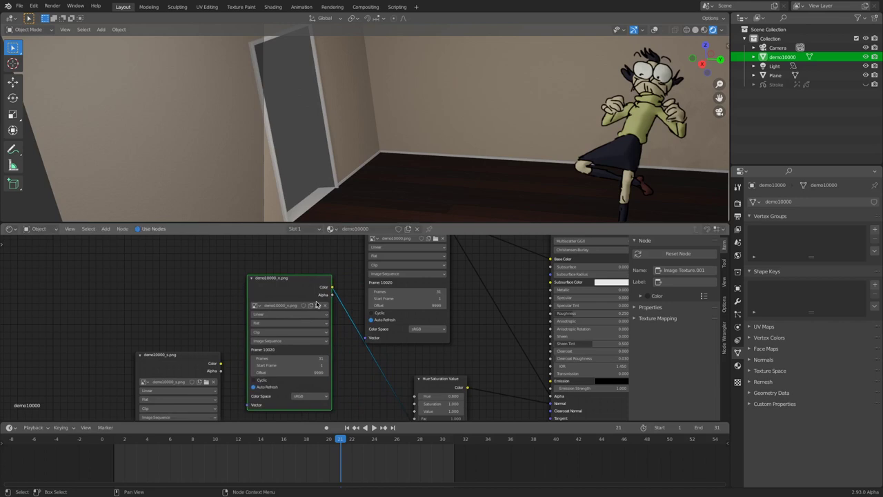
pyautogui.click(316, 306)
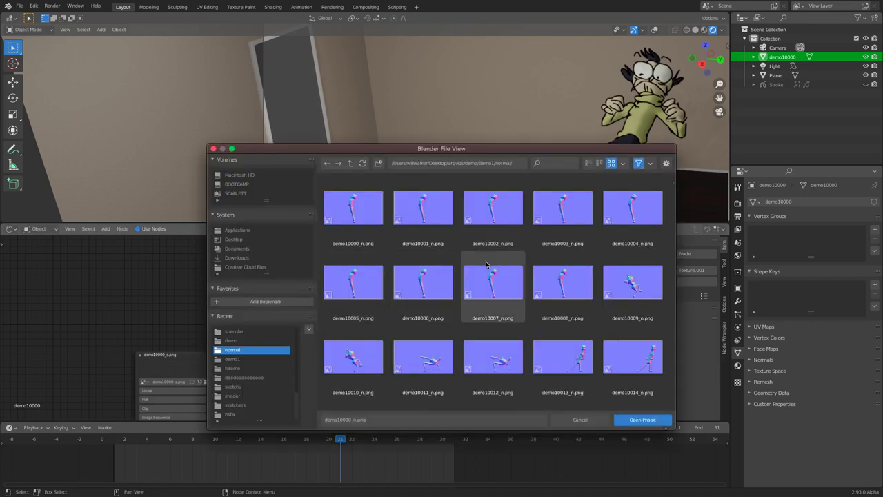
pyautogui.scroll(-10, 483, 276)
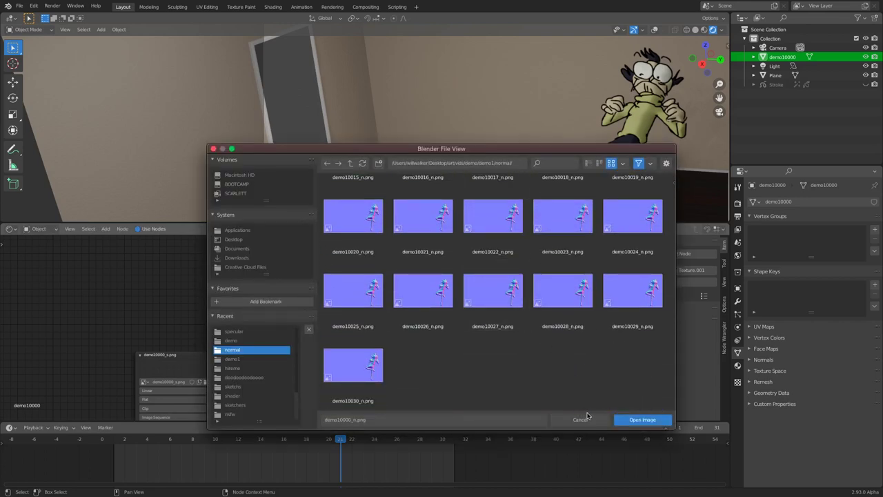
pyautogui.click(580, 419)
# Preview the normal map on the character by linking the demo10000_n.png colour to Base Color, and restore the demo10000.png colour link.
pyautogui.moveTo(511, 275); pyautogui.dragTo(462, 322, button='middle')
pyautogui.moveTo(297, 323); pyautogui.dragTo(517, 297)
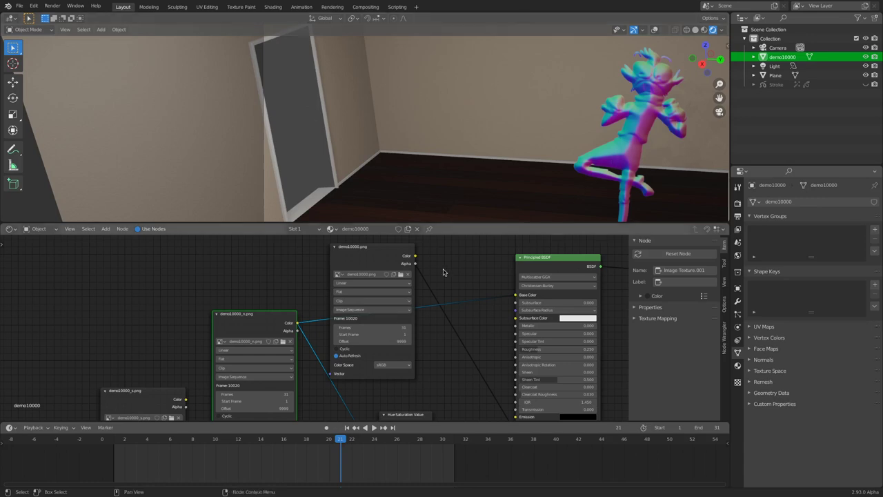
pyautogui.moveTo(712, 64); pyautogui.dragTo(724, 118)
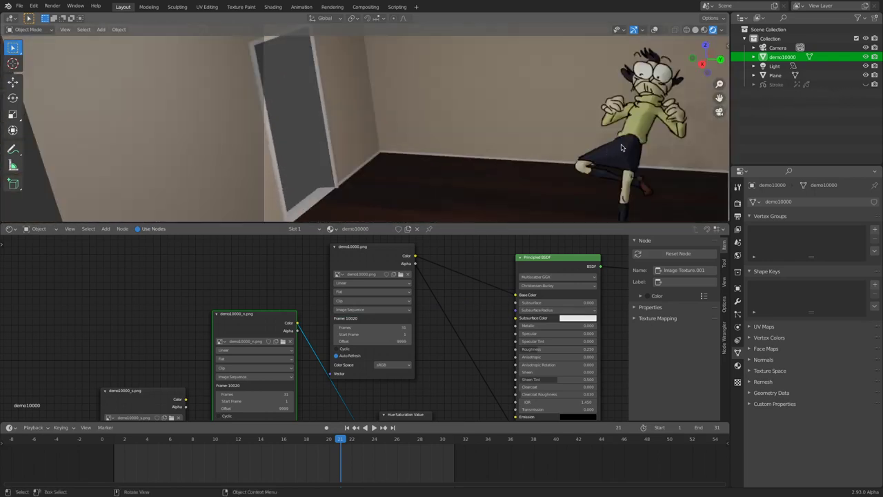
# Recentre the character in the room view and switch to Laigter with its lit preview of the character's sprite frames.
pyautogui.keyDown('shift'); pyautogui.moveTo(623, 139); pyautogui.dragTo(514, 121, button='middle'); pyautogui.keyUp('shift')
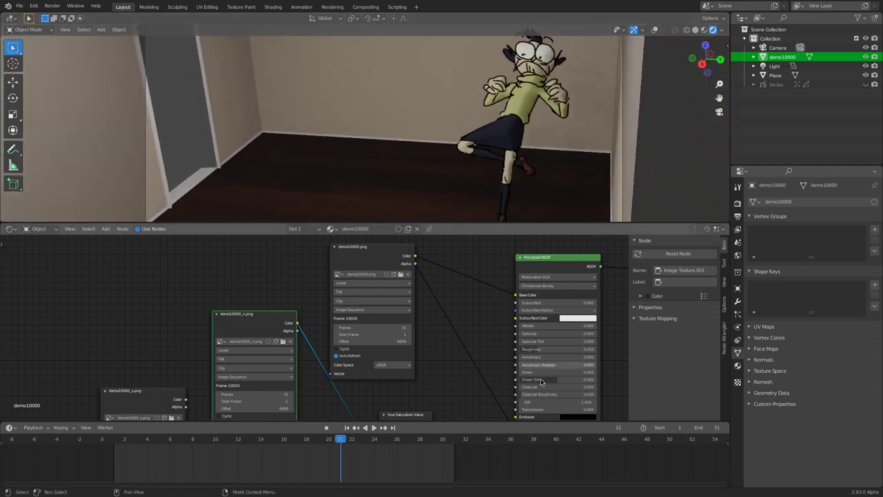
pyautogui.moveTo(172, 493)
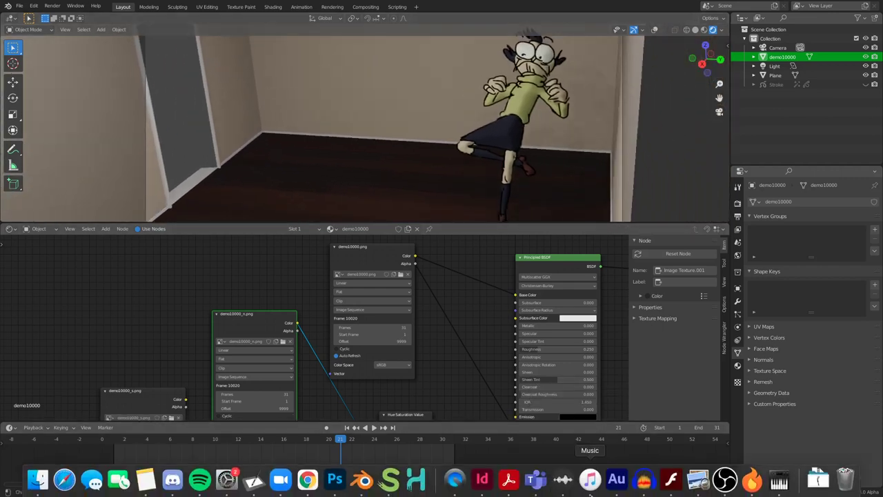
pyautogui.click(753, 487)
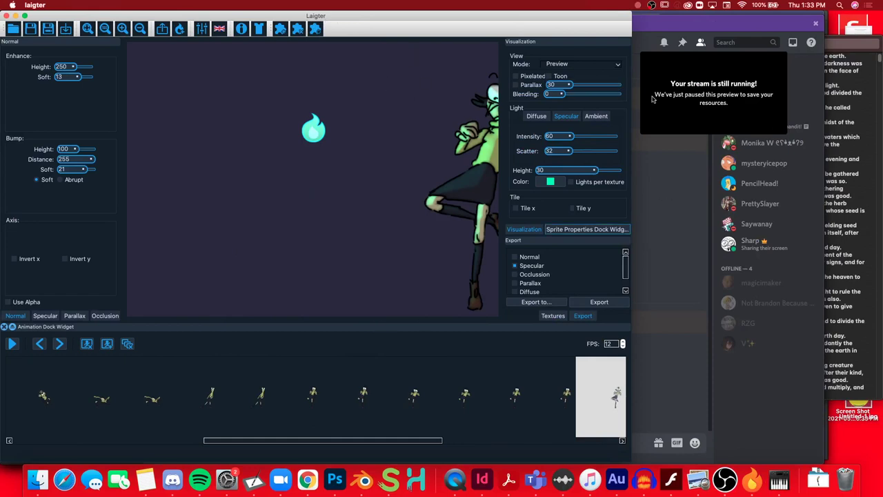
# Expand the Laigter window to full screen.
pyautogui.click(25, 15)
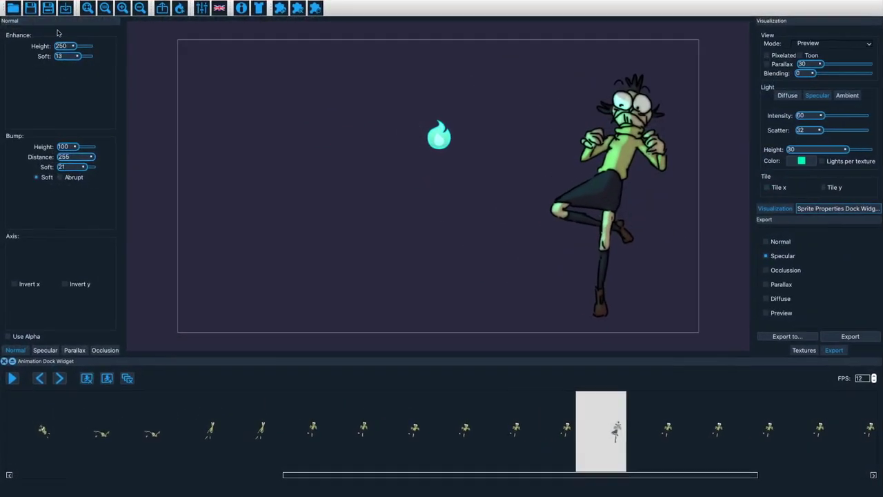
pyautogui.moveTo(429, 3)
pyautogui.click(65, 9)
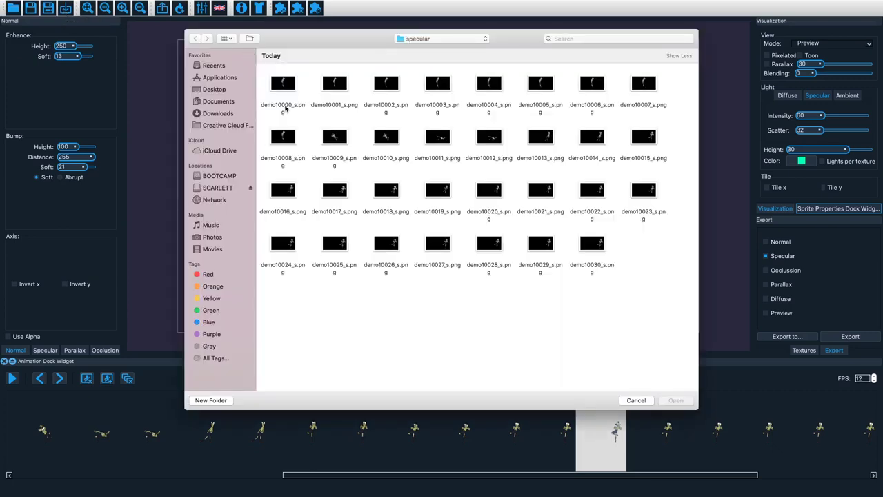
pyautogui.click(282, 84)
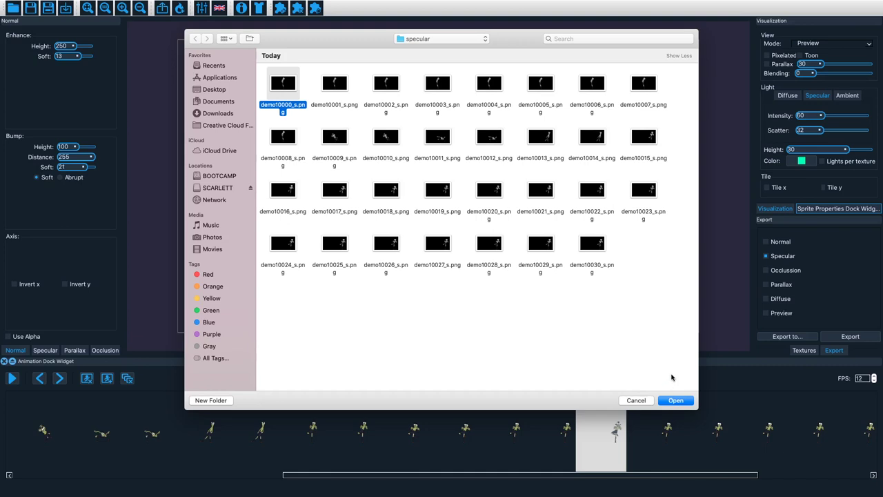
pyautogui.click(635, 401)
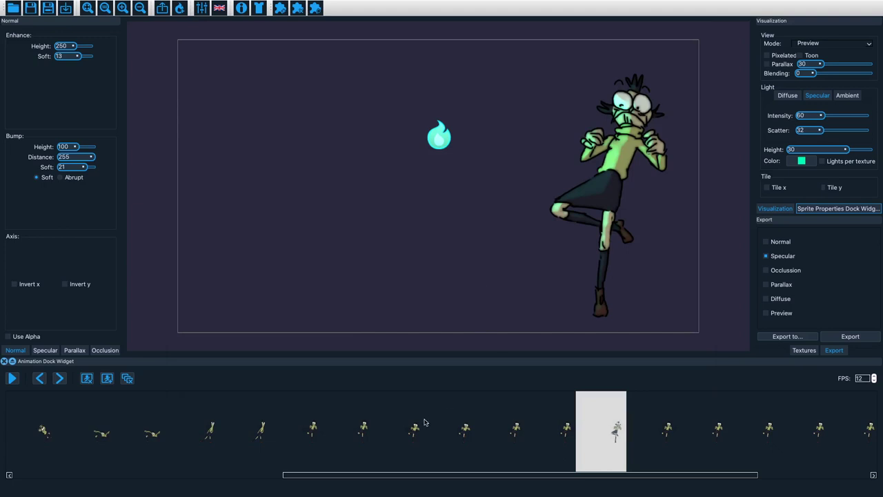
# Move the second of the two crouching frames to the very start of the animation sequence.
pyautogui.click(188, 416)
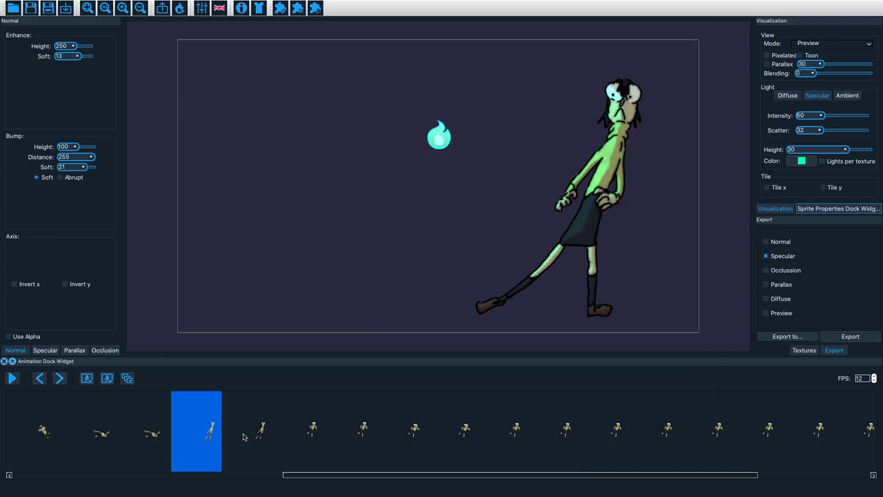
pyautogui.click(158, 430)
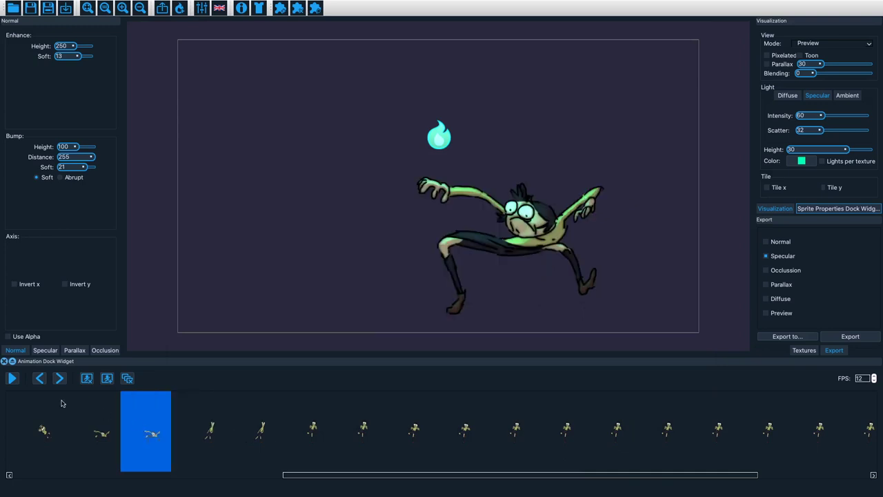
pyautogui.click(40, 383)
pyautogui.click(40, 383)
pyautogui.click(40, 383)
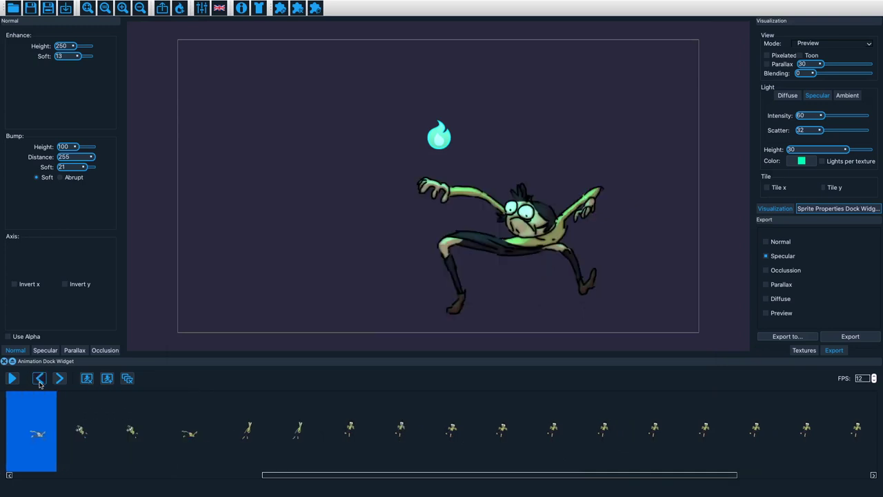
pyautogui.click(39, 378)
pyautogui.click(40, 378)
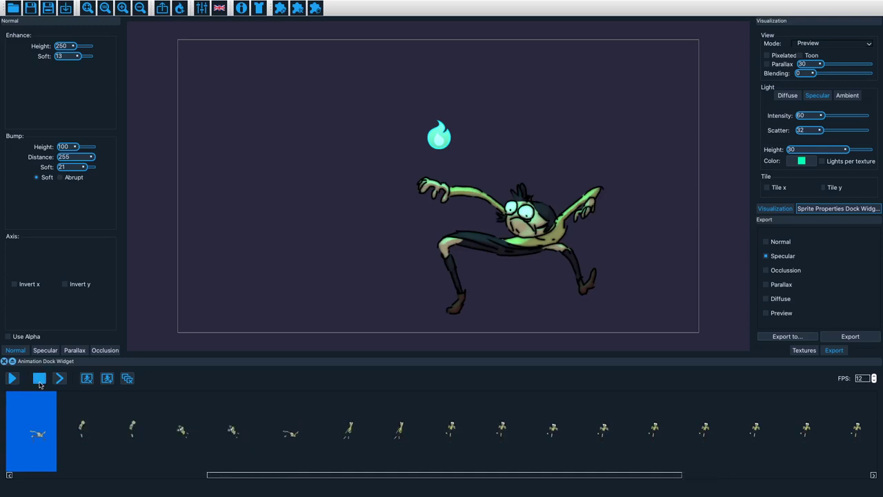
pyautogui.click(39, 378)
pyautogui.click(39, 378)
pyautogui.click(39, 378)
pyautogui.click(39, 378)
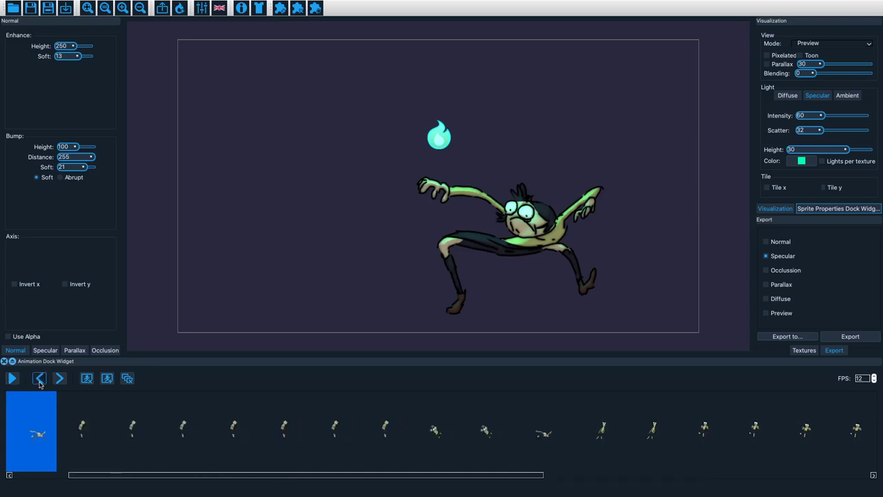
pyautogui.click(40, 378)
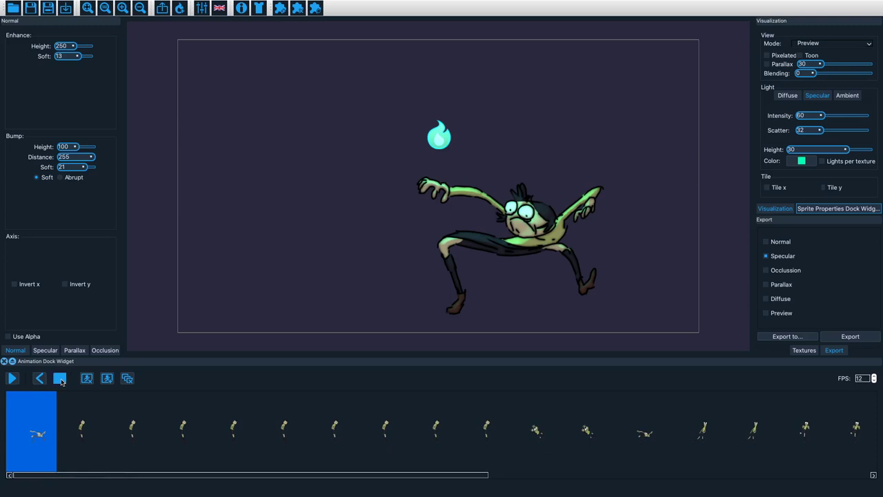
# Move the selected crouching frame later in the animation sequence, to the eleventh position.
pyautogui.click(60, 379)
pyautogui.click(60, 380)
pyautogui.click(60, 380)
pyautogui.click(60, 379)
pyautogui.click(60, 379)
pyautogui.click(60, 380)
pyautogui.click(60, 379)
pyautogui.click(60, 379)
pyautogui.click(60, 380)
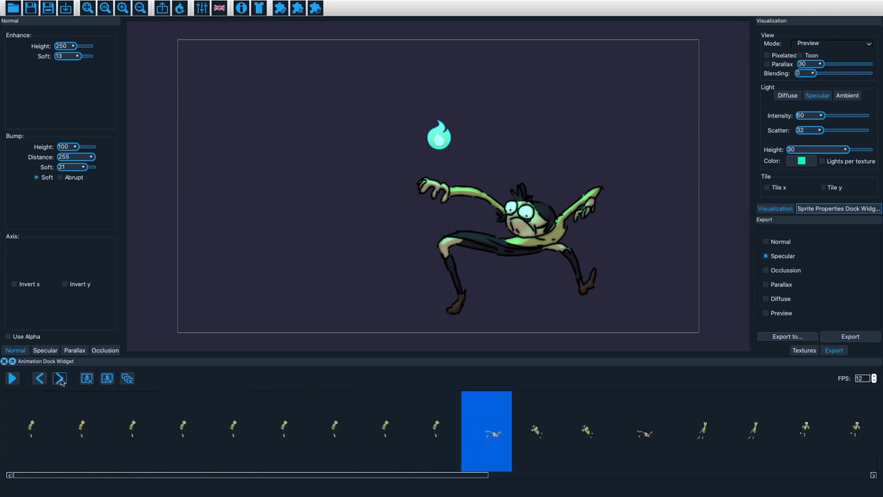
pyautogui.click(60, 379)
# Preview individual poses across the animation sequence, from the off-balance frames through to the one-legged standing frames.
pyautogui.click(381, 438)
pyautogui.click(483, 431)
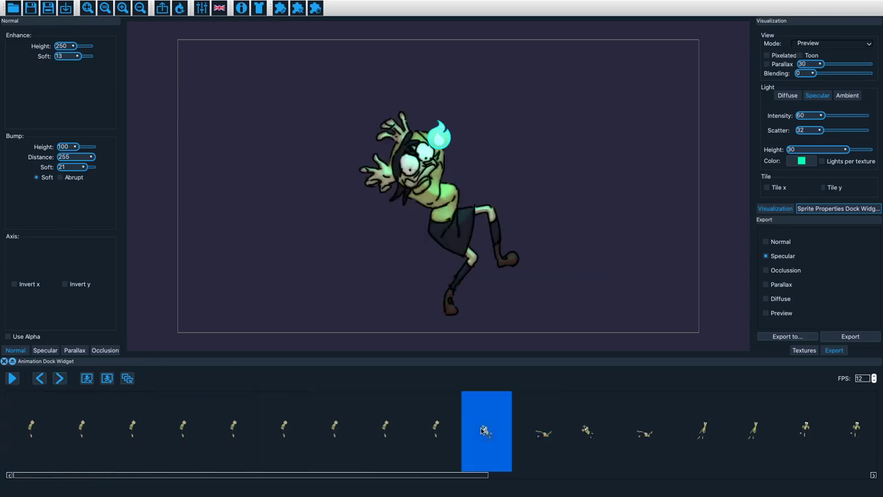
pyautogui.click(618, 431)
pyautogui.click(700, 430)
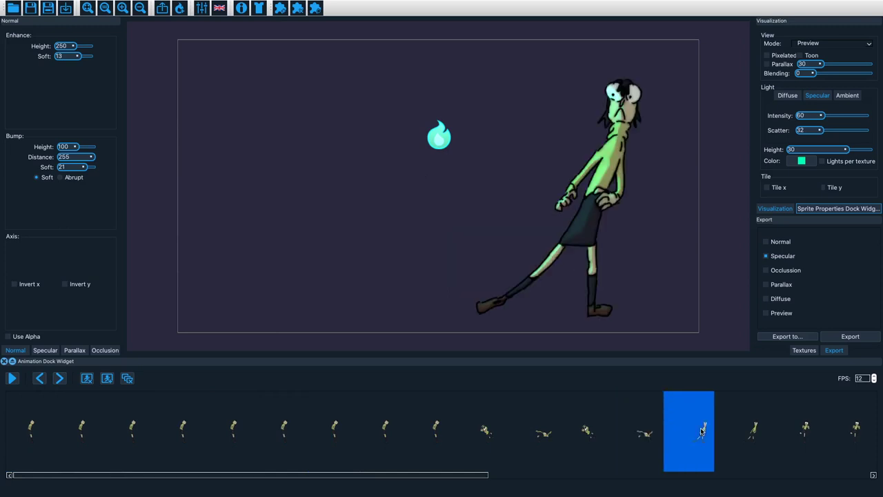
pyautogui.click(767, 430)
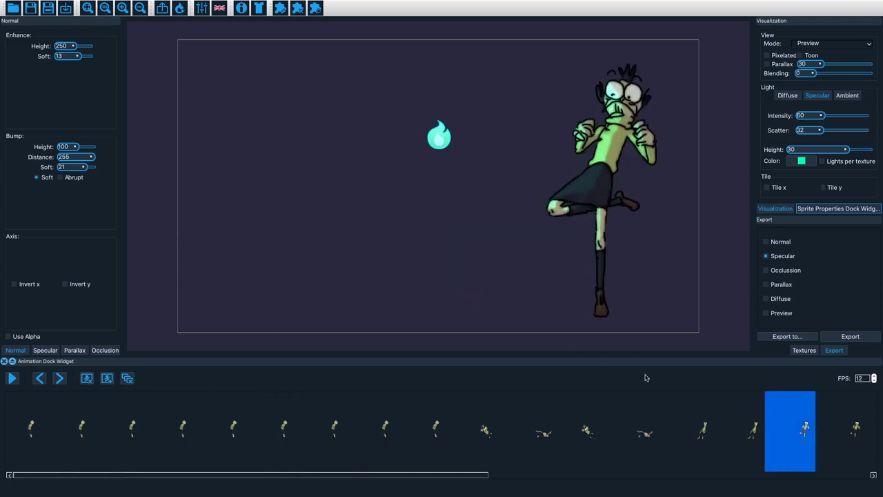
pyautogui.click(738, 443)
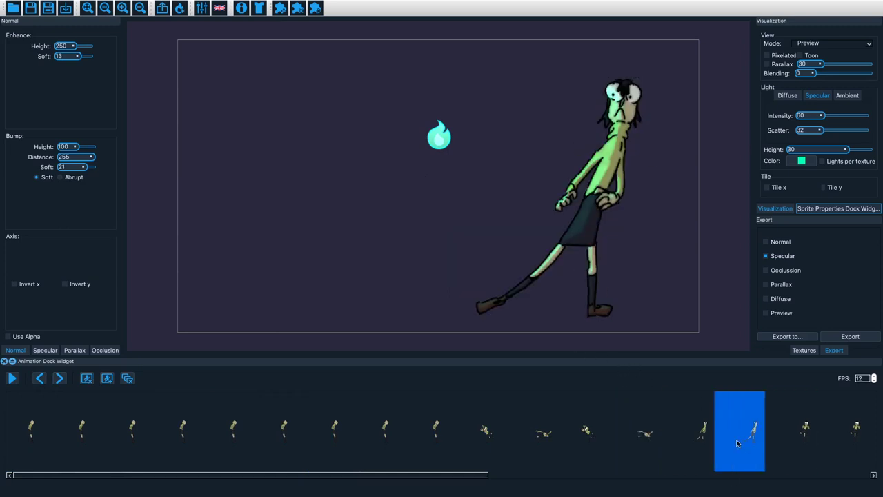
pyautogui.click(703, 432)
pyautogui.click(749, 438)
pyautogui.click(796, 437)
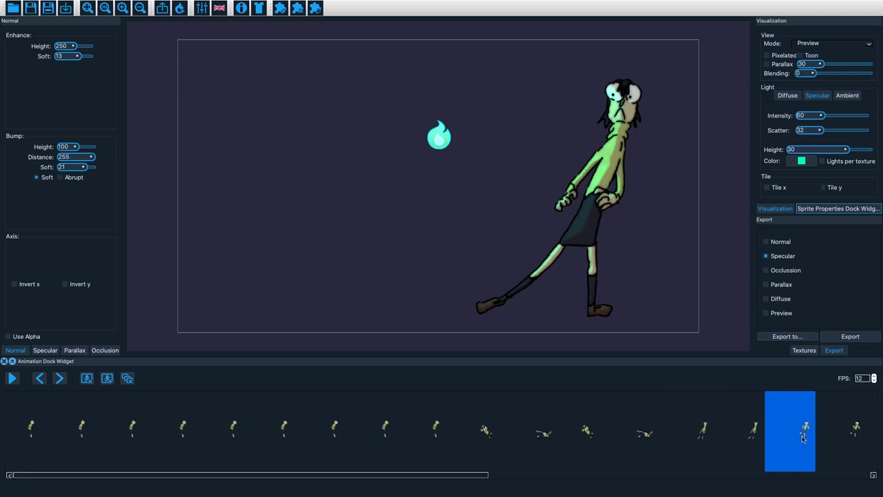
pyautogui.scroll(-5, 800, 439)
pyautogui.scroll(3, 802, 439)
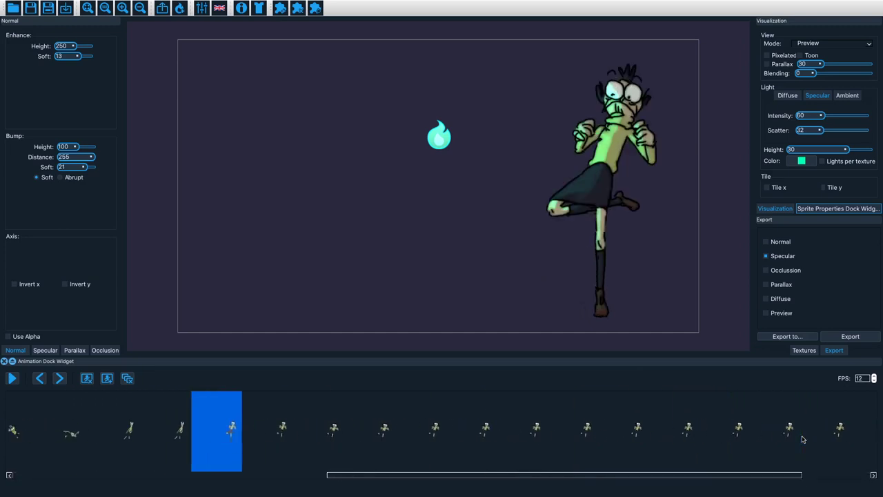
pyautogui.click(560, 432)
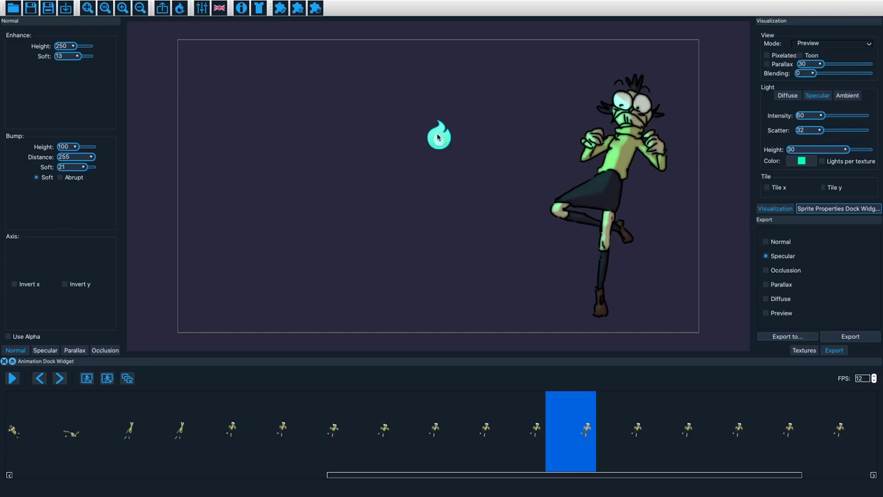
# Reposition the specular light around the character, placing it to the left of the upper body in the leaning-back frame.
pyautogui.click(438, 137)
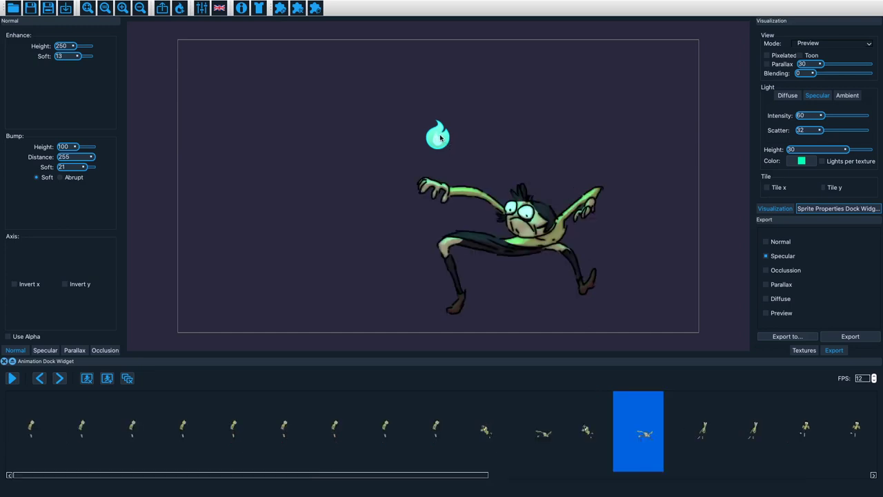
pyautogui.moveTo(440, 137); pyautogui.dragTo(403, 82)
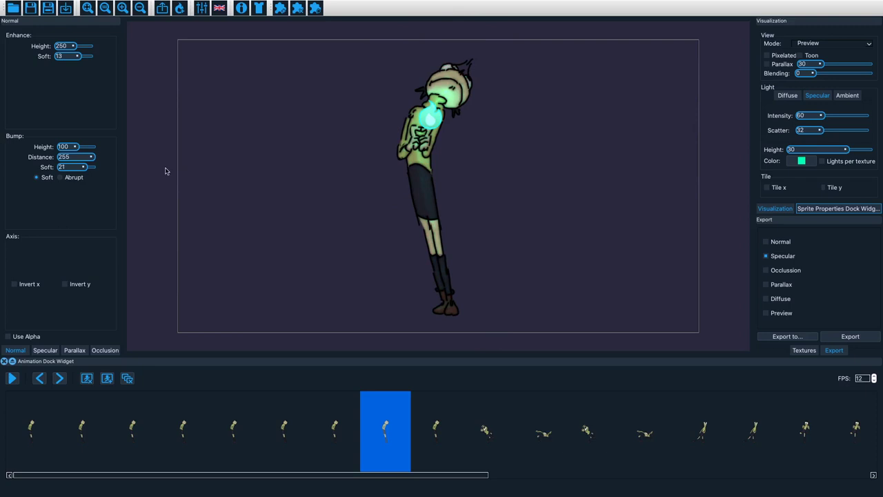
pyautogui.moveTo(435, 113); pyautogui.dragTo(358, 114)
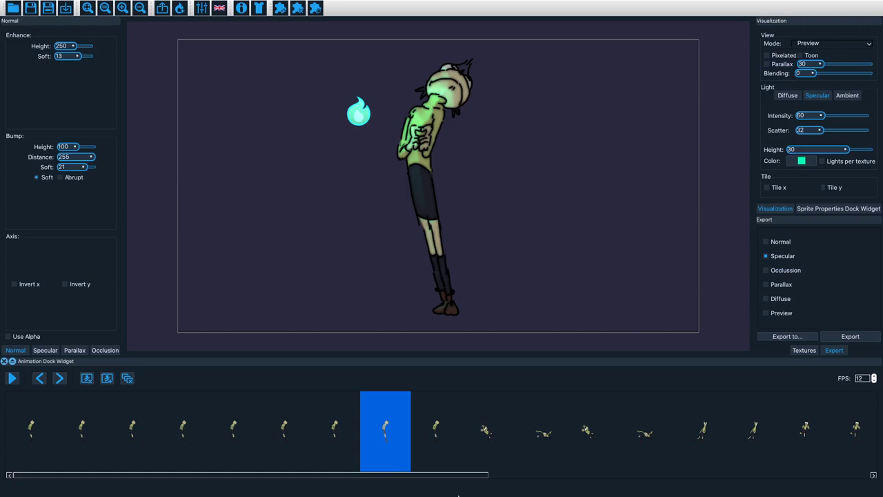
# Switch to Blender.
pyautogui.moveTo(459, 495)
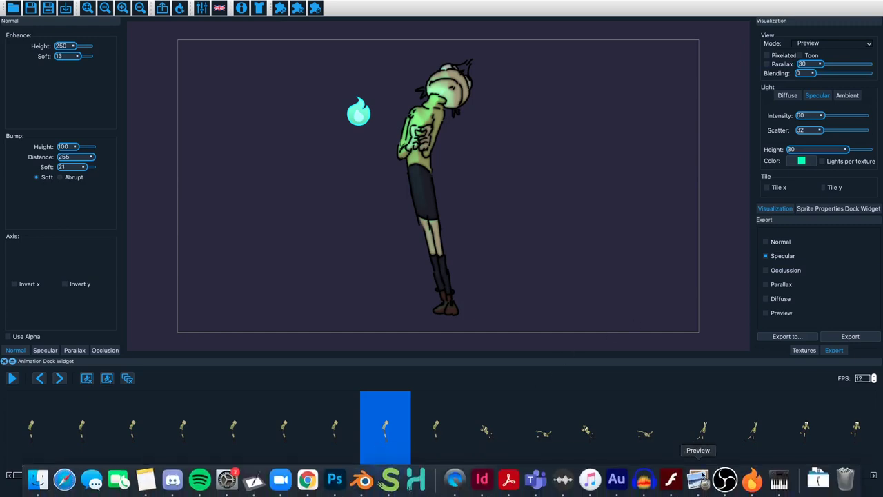
pyautogui.moveTo(342, 493)
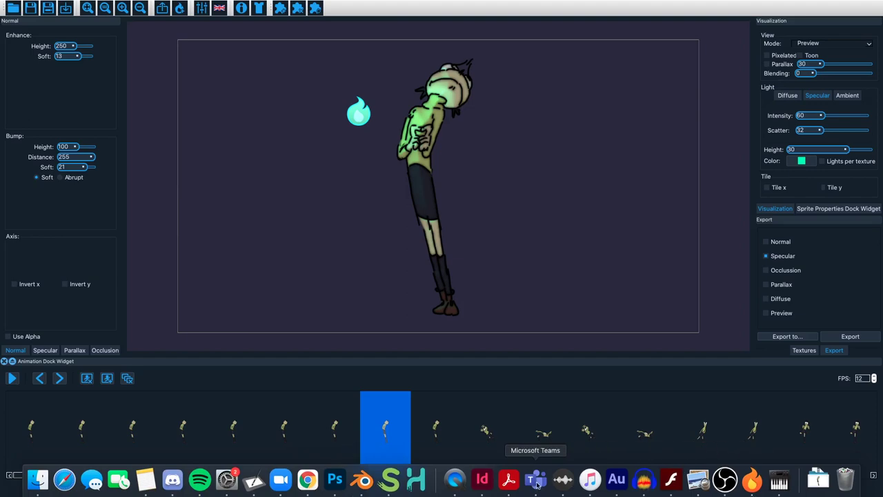
pyautogui.click(364, 486)
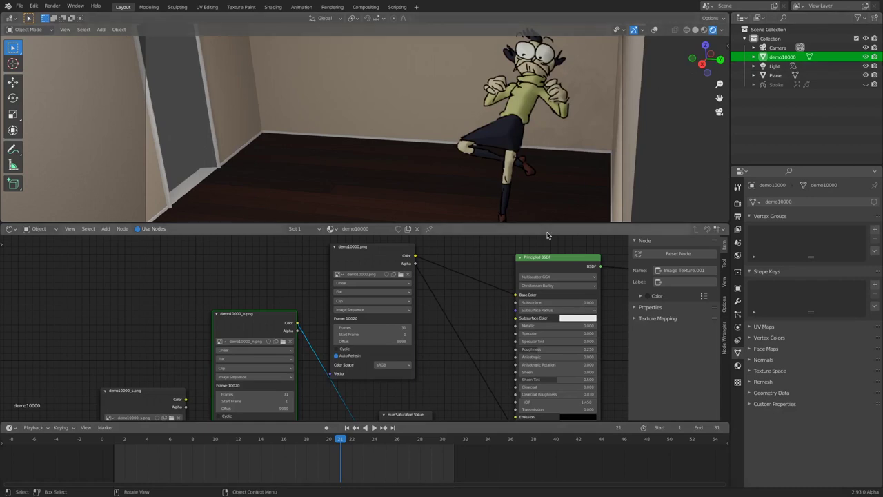
# View the normal-map image files available to the demo10000_n.png texture node, without loading any.
pyautogui.hscroll(-6, 463, 302)
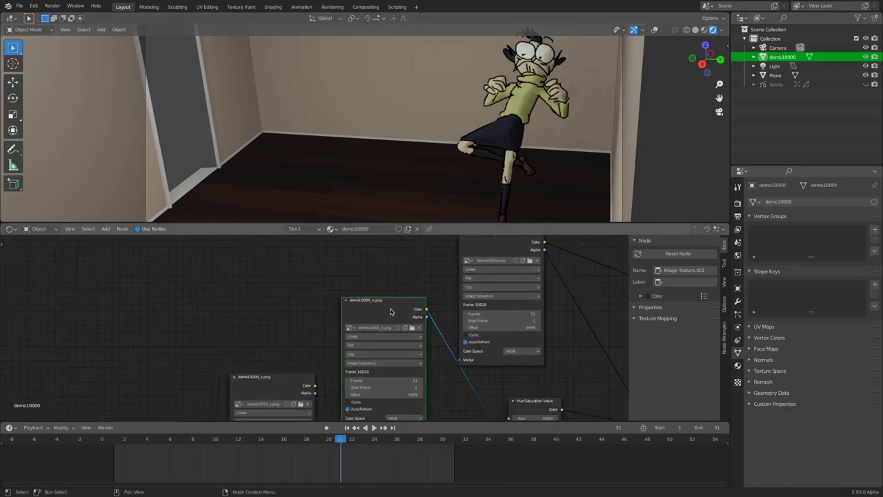
pyautogui.click(411, 328)
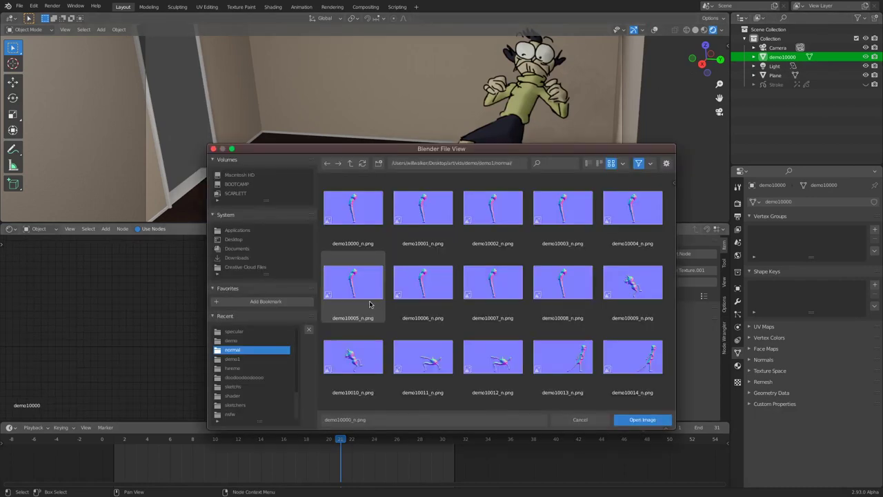
pyautogui.click(213, 149)
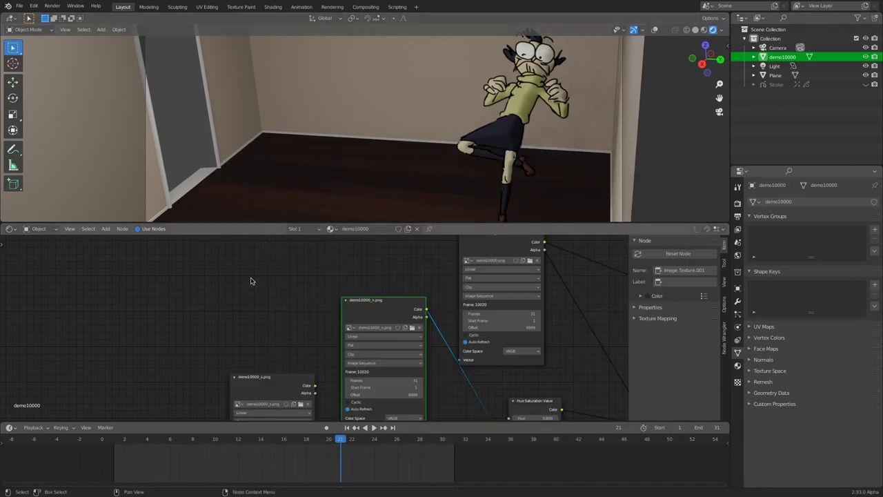
pyautogui.hotkey('shift', 'a')
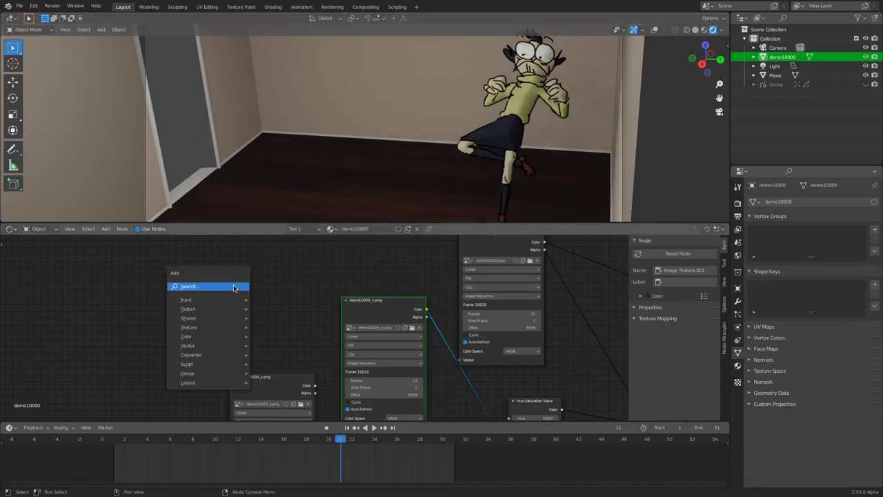
pyautogui.moveTo(221, 333)
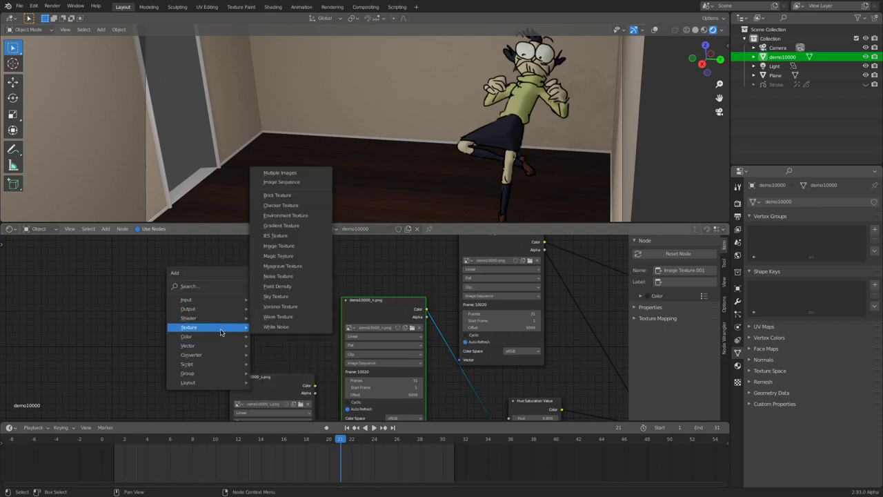
pyautogui.click(285, 185)
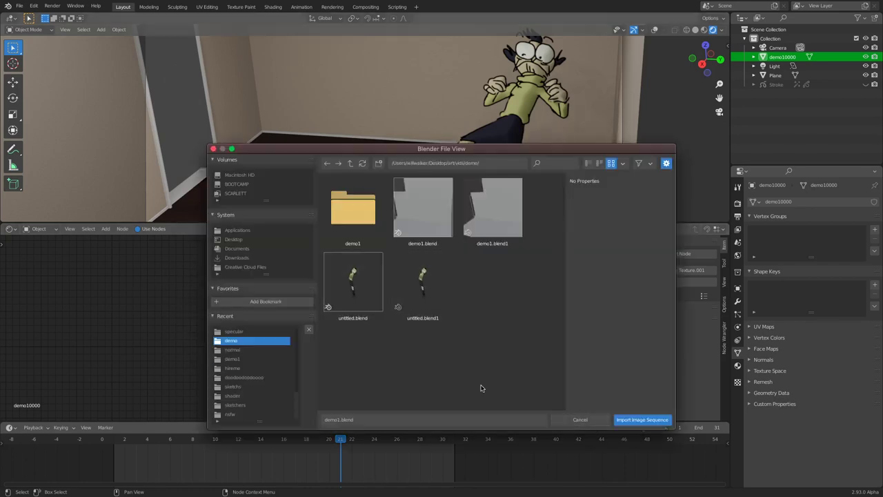
pyautogui.click(580, 419)
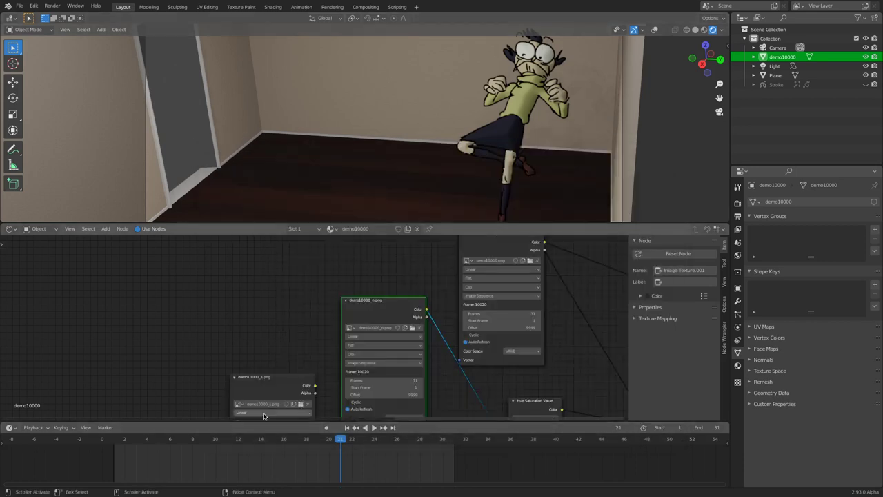
pyautogui.hotkey('shift', 'a')
pyautogui.moveTo(166, 347)
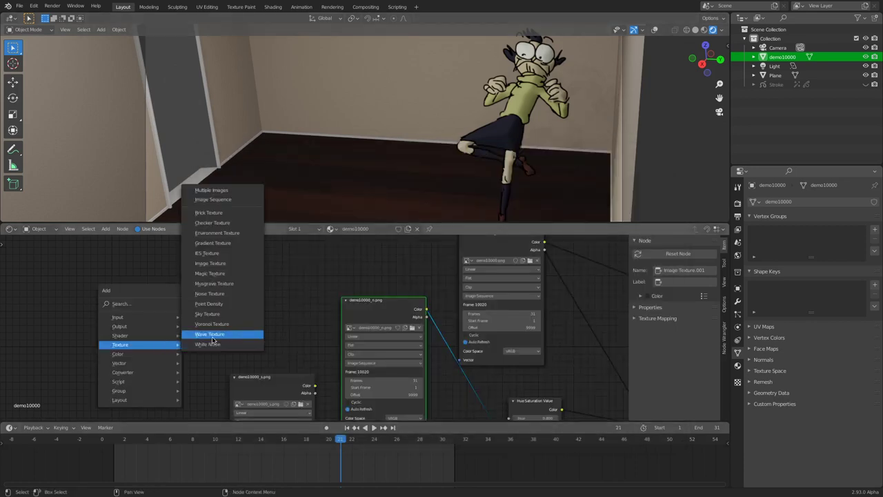
pyautogui.click(212, 264)
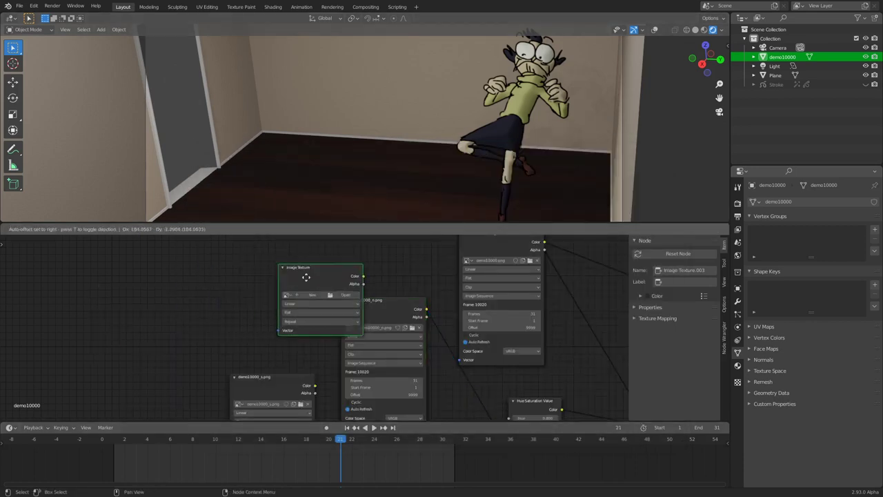
pyautogui.click(212, 269)
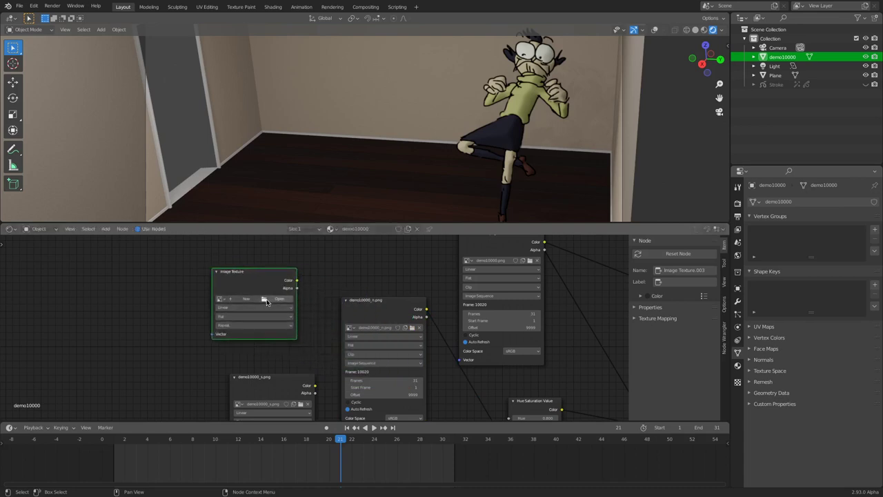
pyautogui.click(268, 301)
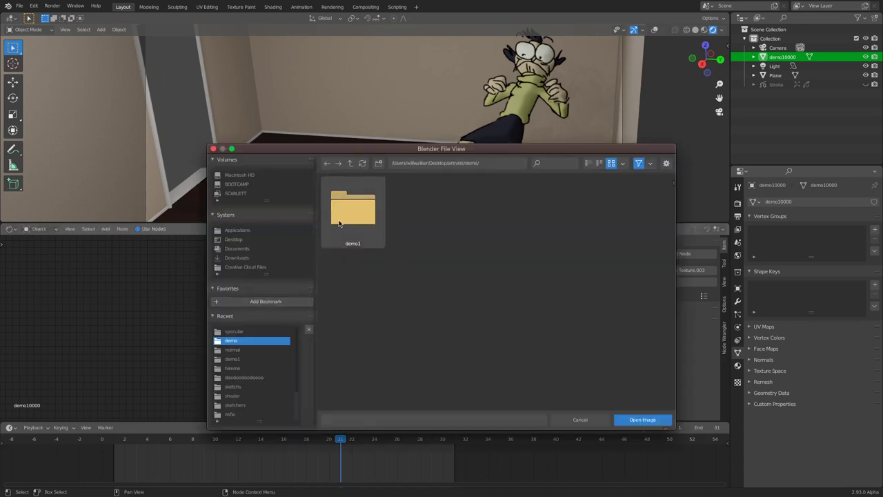
pyautogui.click(580, 419)
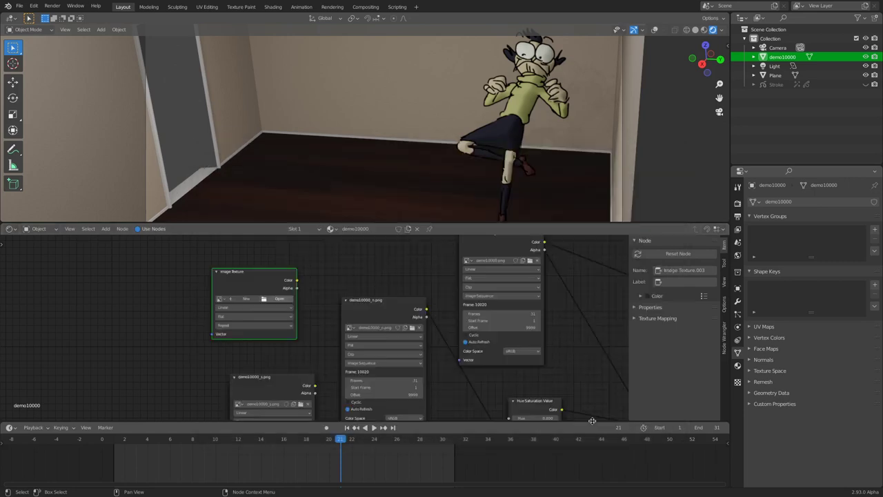
pyautogui.press('x')
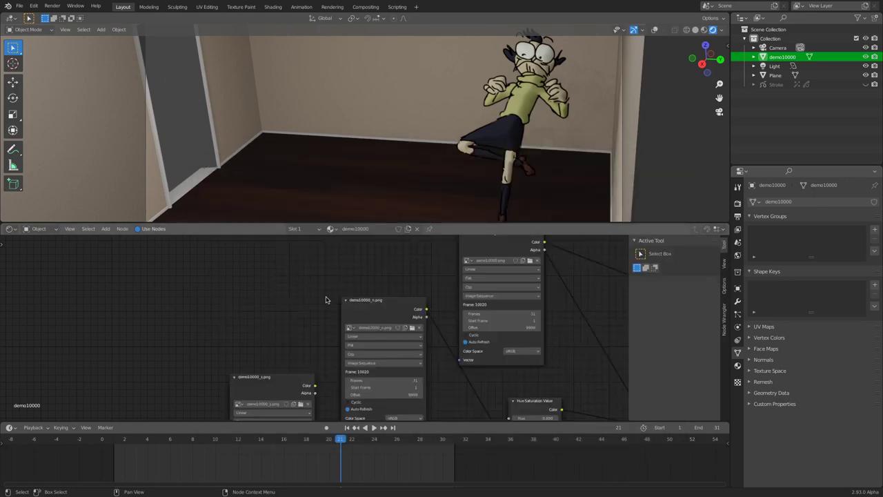
# Shift the demo10000_n.png texture node slightly to the left in the node graph, leaving it expanded.
pyautogui.click(346, 300)
pyautogui.press('h')
pyautogui.moveTo(347, 299); pyautogui.dragTo(317, 303)
pyautogui.rightClick(308, 302)
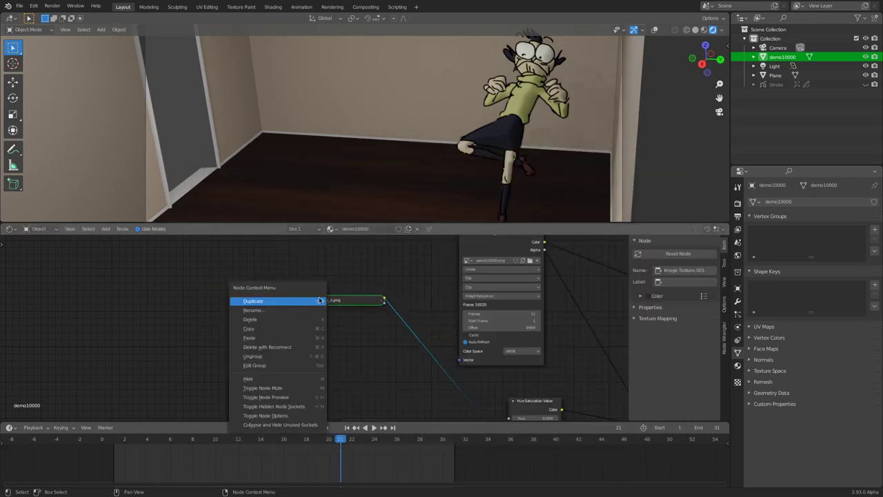
pyautogui.click(306, 301)
# View the image files in the normal folder from the demo10000_n.png node, without loading any.
pyautogui.moveTo(386, 331); pyautogui.dragTo(257, 271, button='middle')
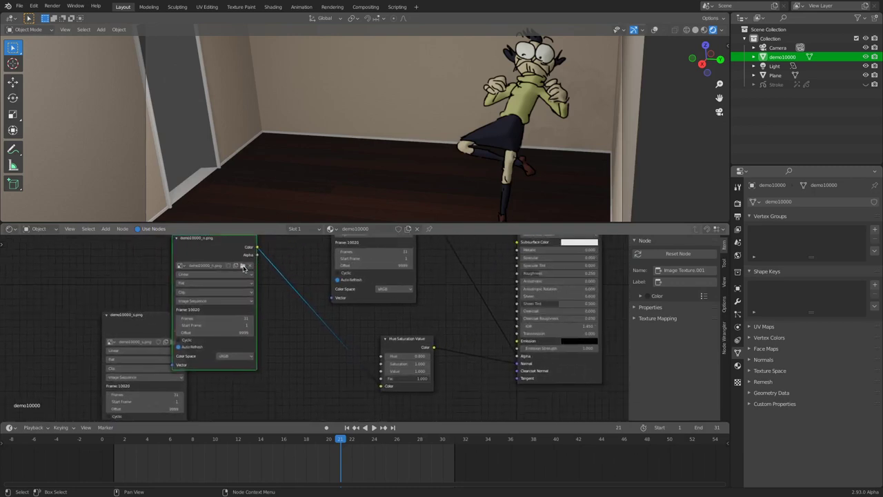
pyautogui.click(243, 266)
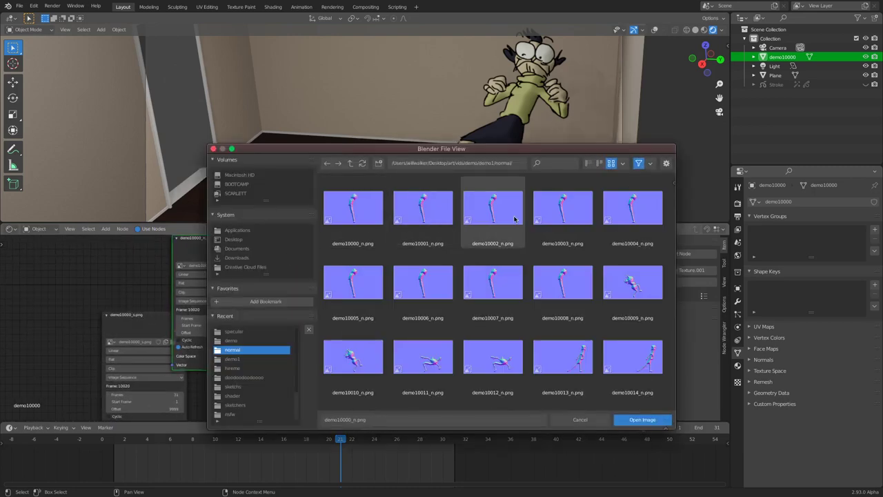
pyautogui.click(580, 421)
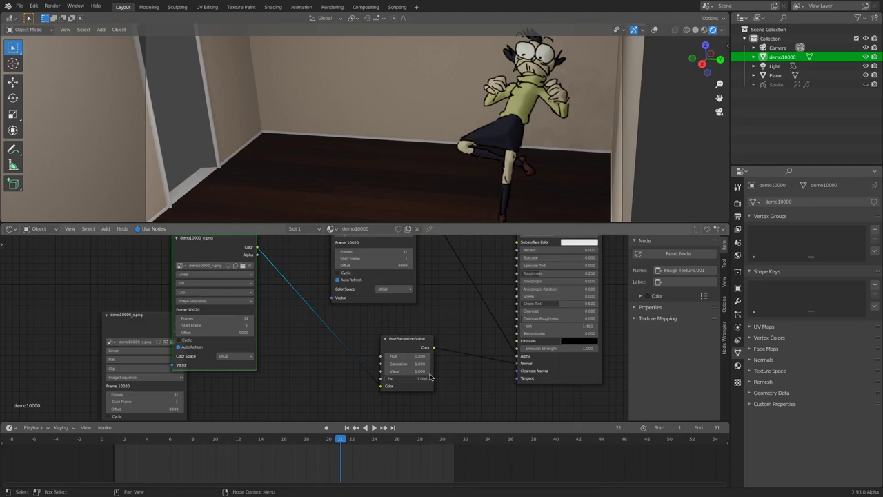
# Examine the link from the Hue Saturation Value node to the Principled BSDF and preview the animation at frame 20.
pyautogui.moveTo(381, 385); pyautogui.dragTo(523, 364)
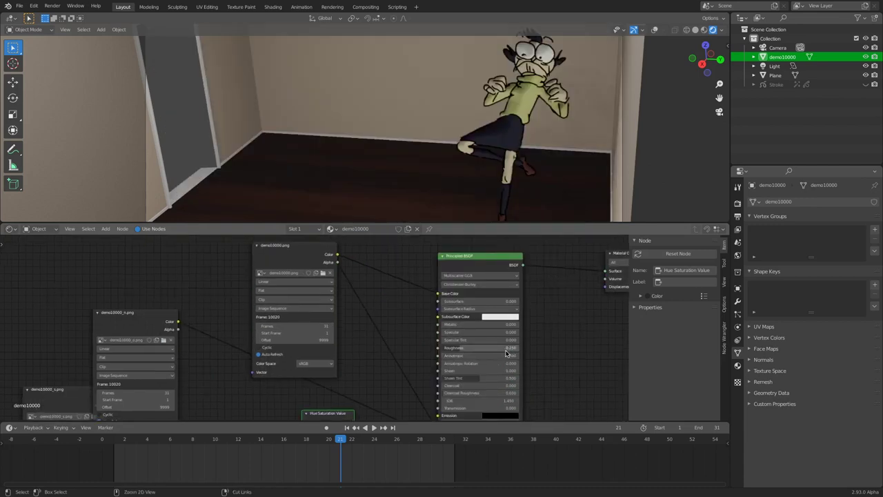
pyautogui.moveTo(398, 314); pyautogui.dragTo(457, 266, button='middle')
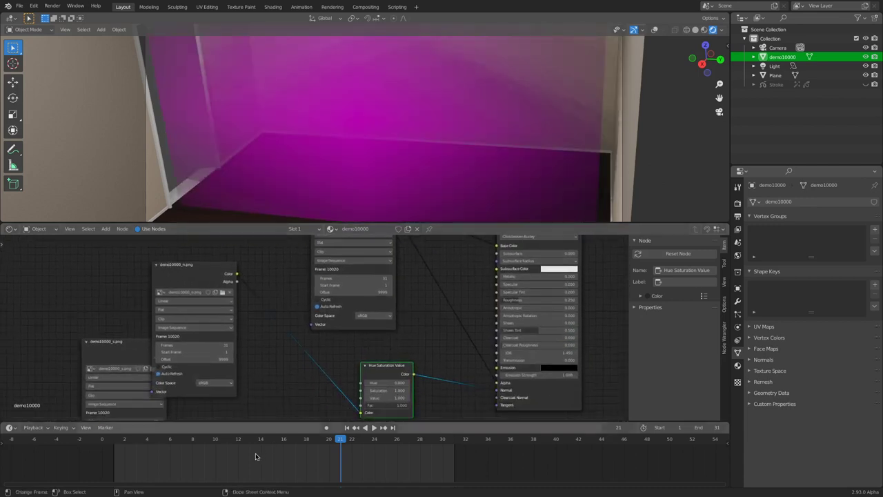
pyautogui.click(326, 442)
pyautogui.press('space')
pyautogui.press('Escape')
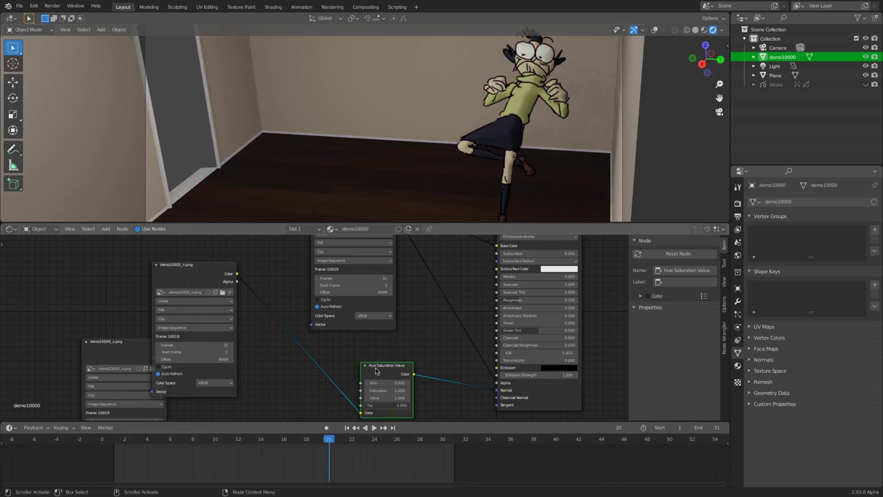
# Move the Hue Saturation Value node up and to the left, and set its Saturation to 0.8.
pyautogui.moveTo(376, 371); pyautogui.dragTo(356, 341)
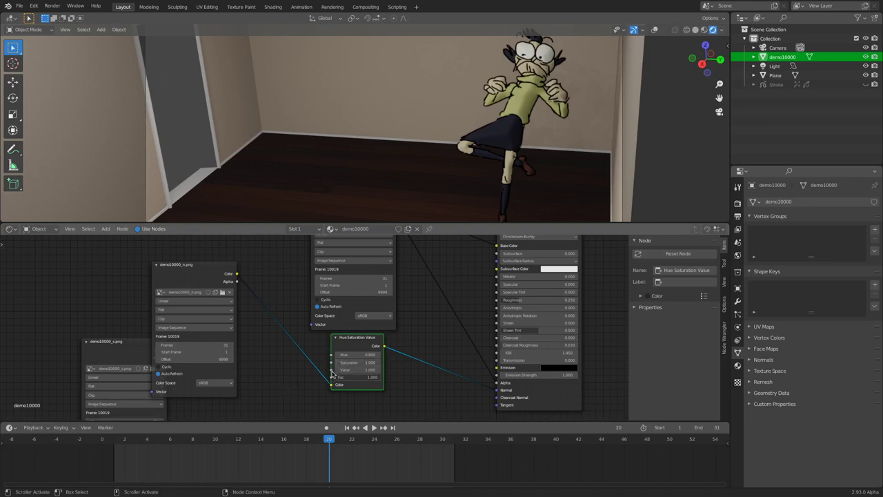
pyautogui.click(376, 362)
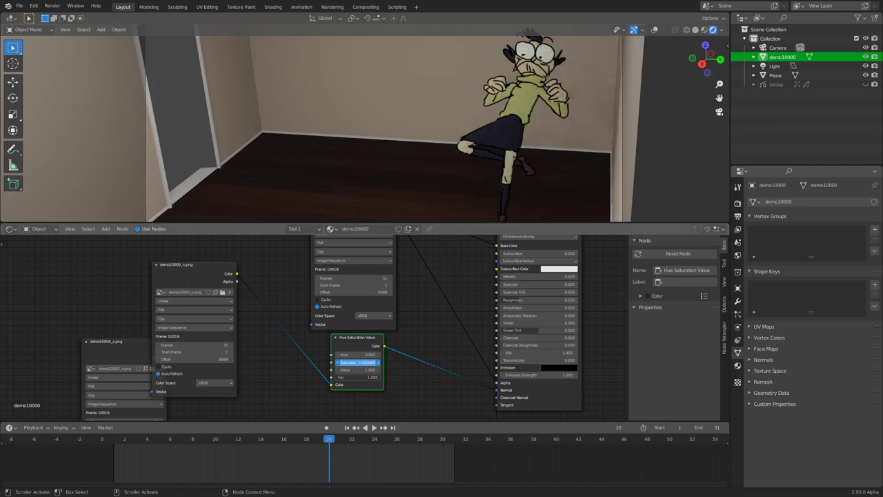
pyautogui.press('Return')
pyautogui.click(358, 362)
pyautogui.write('0.8')
pyautogui.press('Return')
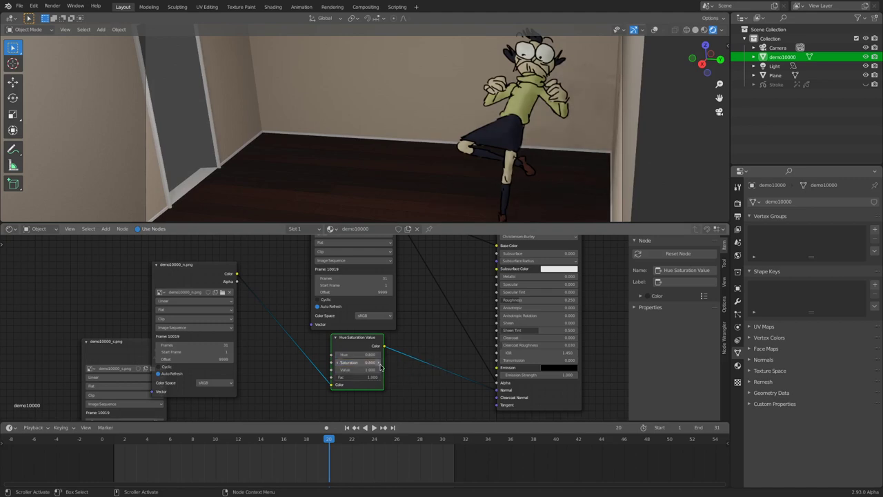
# Try a Hue of 0.5 on the Hue Saturation Value node and restore it to 0.8.
pyautogui.click(352, 353)
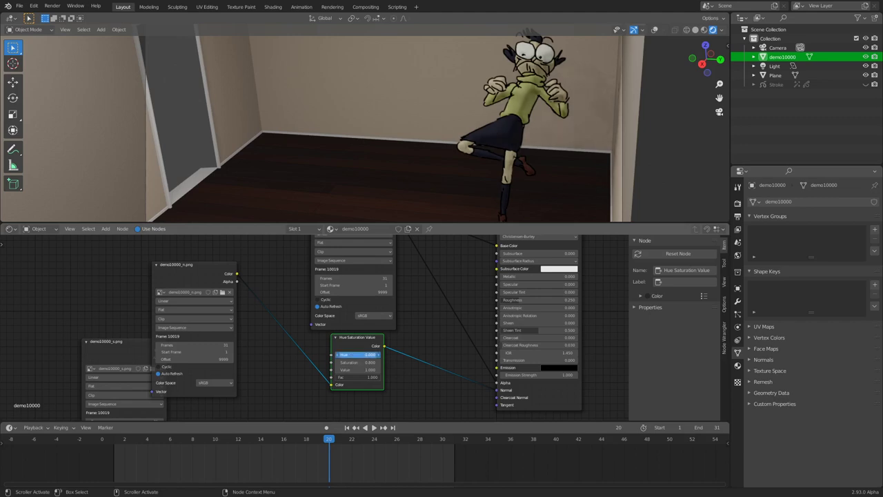
pyautogui.write('0.5')
pyautogui.press('Return')
pyautogui.hotkey('ctrl', 'z')
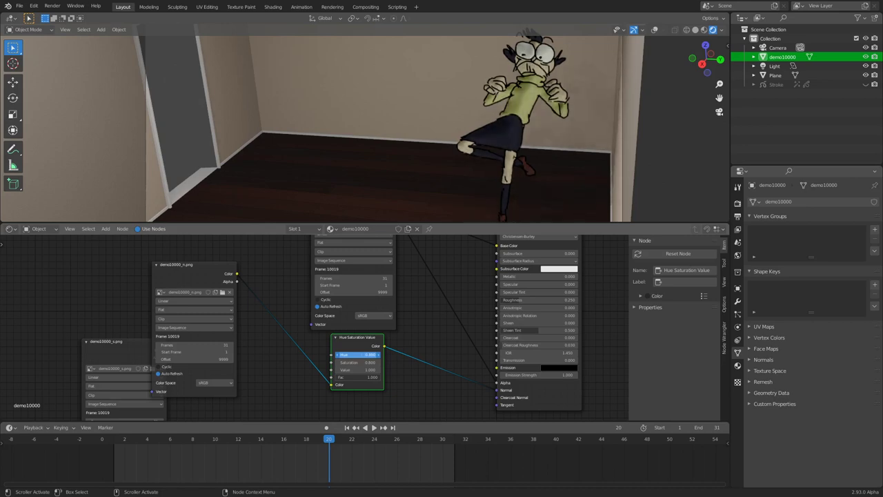
pyautogui.write('0.8')
pyautogui.press('Return')
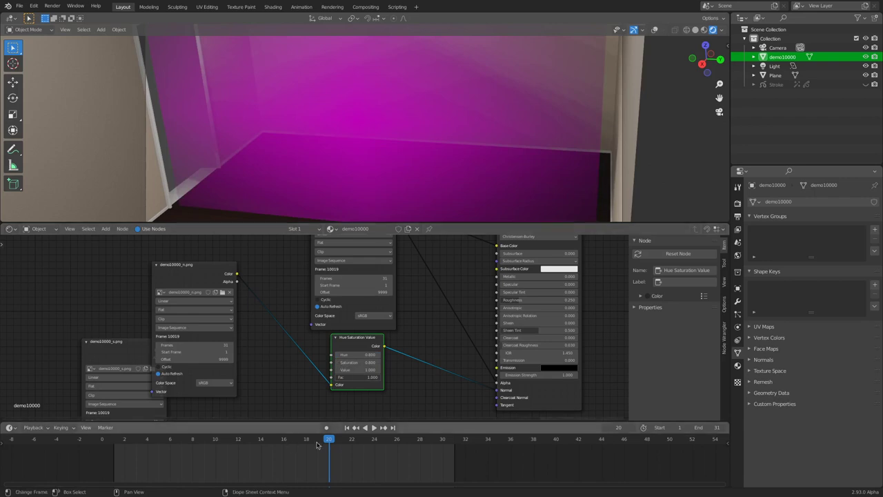
# Go to frame 18 and inspect the character in the room from outside the camera, returning to the camera view.
pyautogui.moveTo(328, 442); pyautogui.dragTo(306, 442)
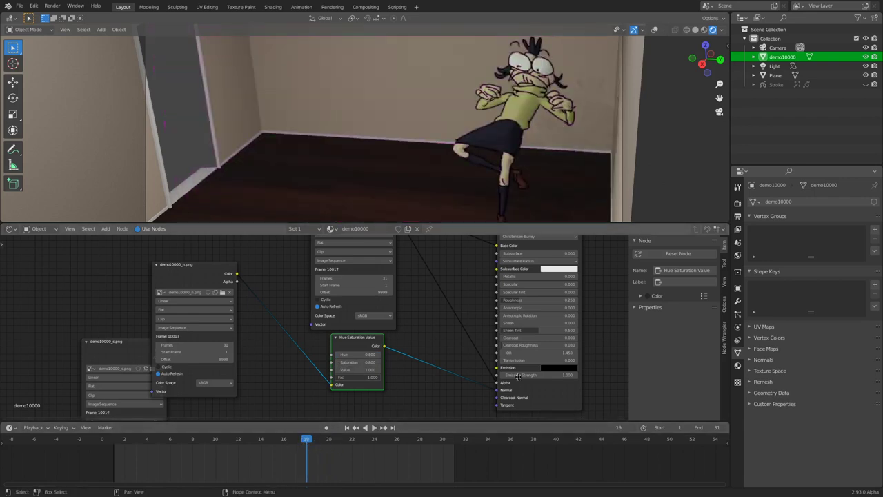
pyautogui.hotkey('ctrl', 'shift', 'z')
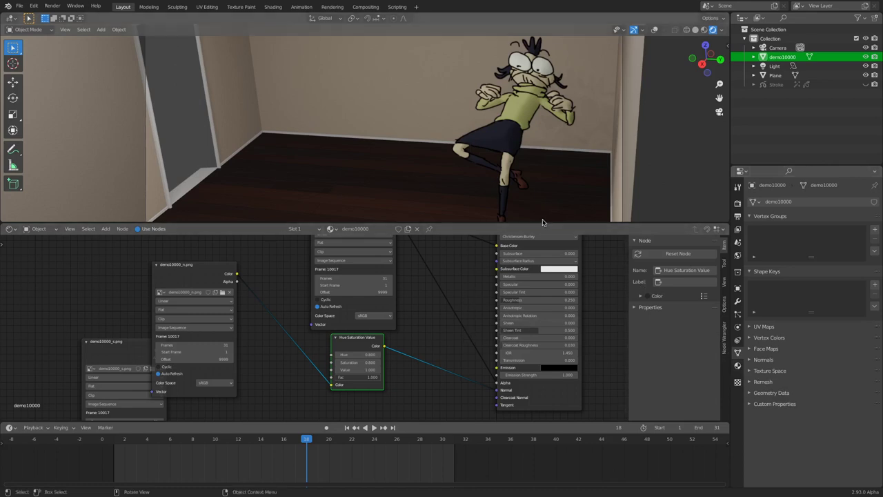
pyautogui.click(510, 106)
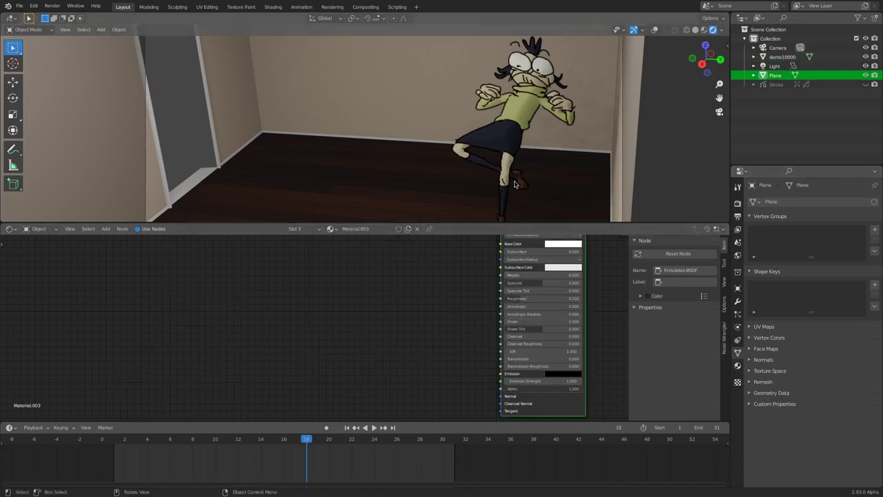
pyautogui.moveTo(537, 174); pyautogui.dragTo(690, 117, button='middle')
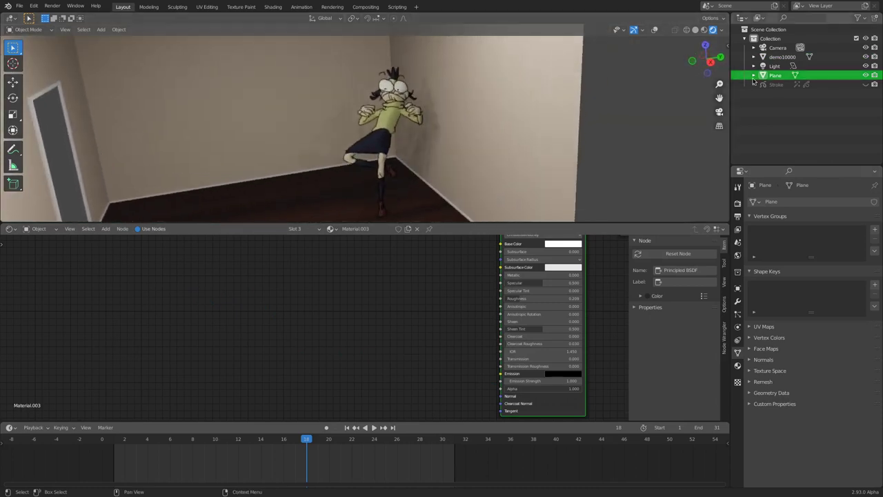
pyautogui.click(719, 111)
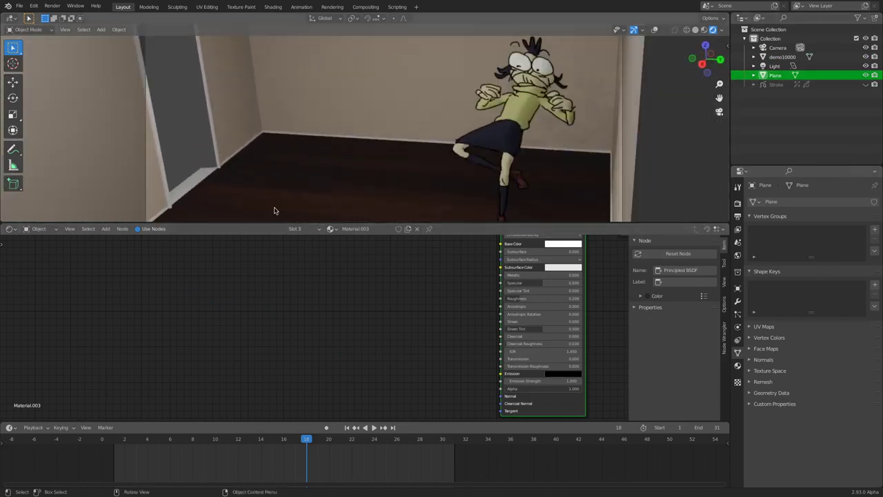
# Save demo1.blend and start a new scene without the default cube.
pyautogui.hotkey('ctrl', 'q')
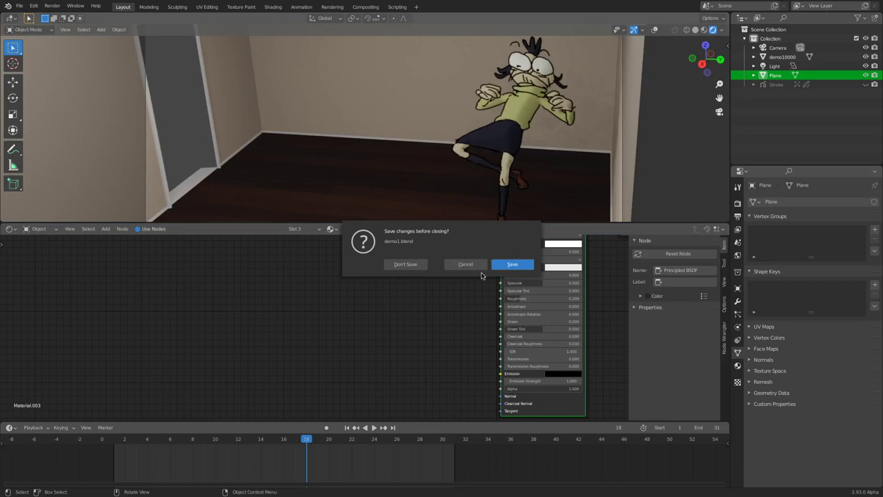
pyautogui.click(518, 264)
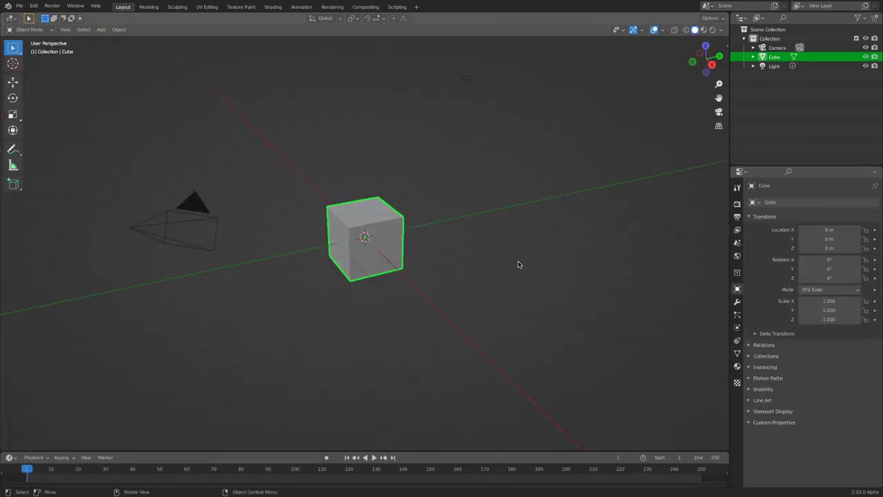
pyautogui.press('x')
pyautogui.click(357, 190)
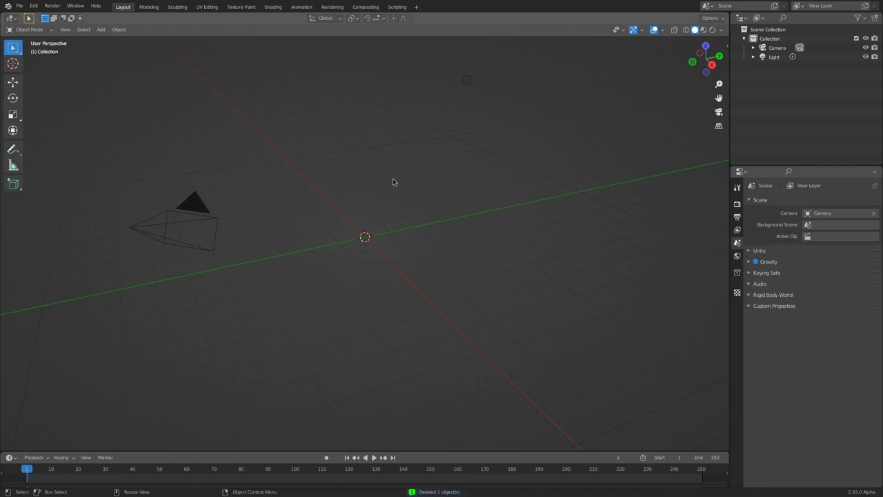
# Start an Images as Planes import and browse to the Desktop/art/vids/demo/demo1 folder.
pyautogui.hotkey('shift', 'a')
pyautogui.moveTo(392, 179)
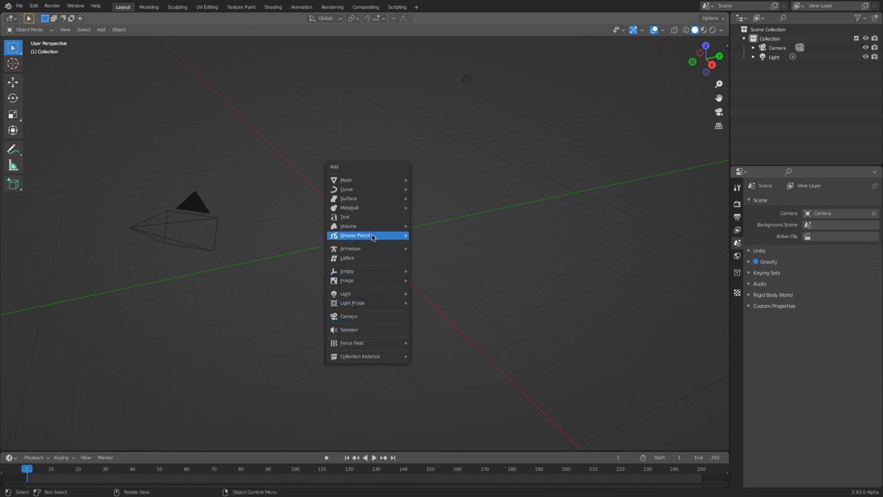
pyautogui.moveTo(374, 281)
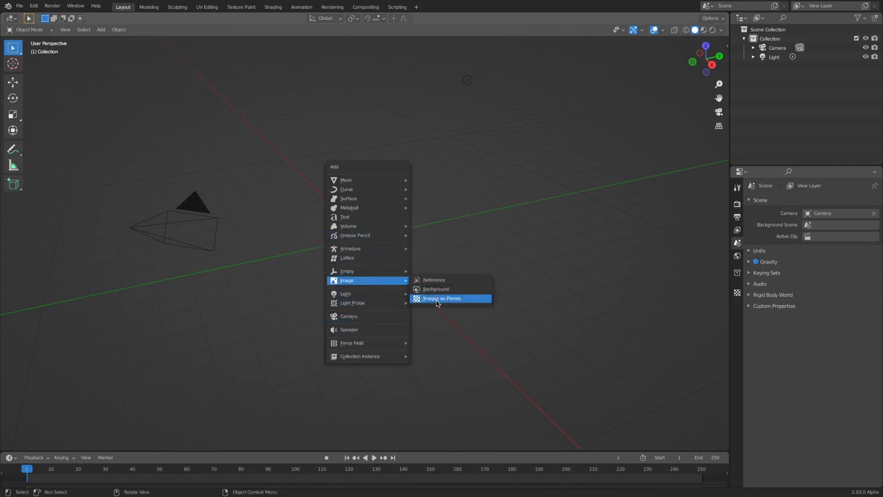
pyautogui.click(434, 301)
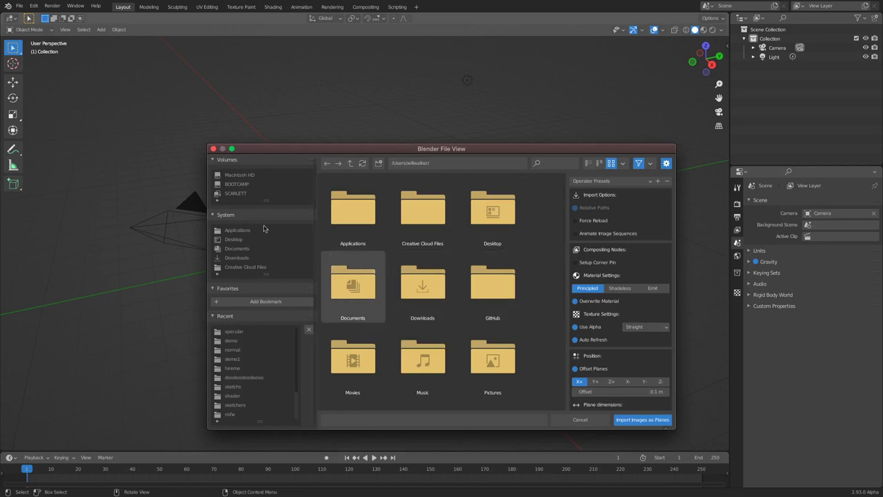
pyautogui.doubleClick(464, 216)
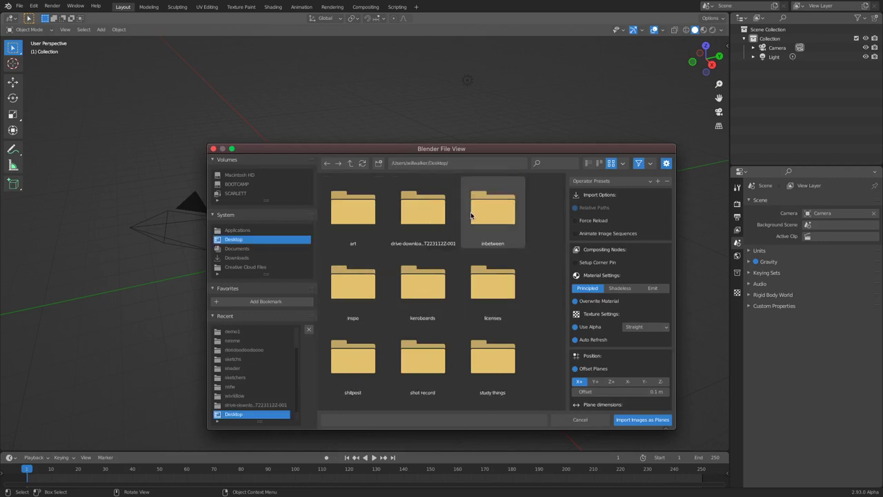
pyautogui.doubleClick(356, 218)
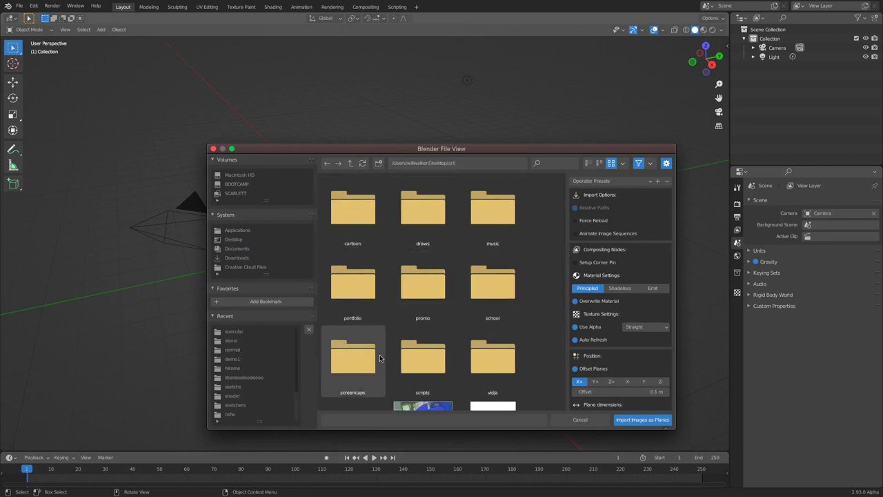
pyautogui.scroll(-2, 376, 336)
pyautogui.scroll(-1, 377, 333)
pyautogui.doubleClick(352, 381)
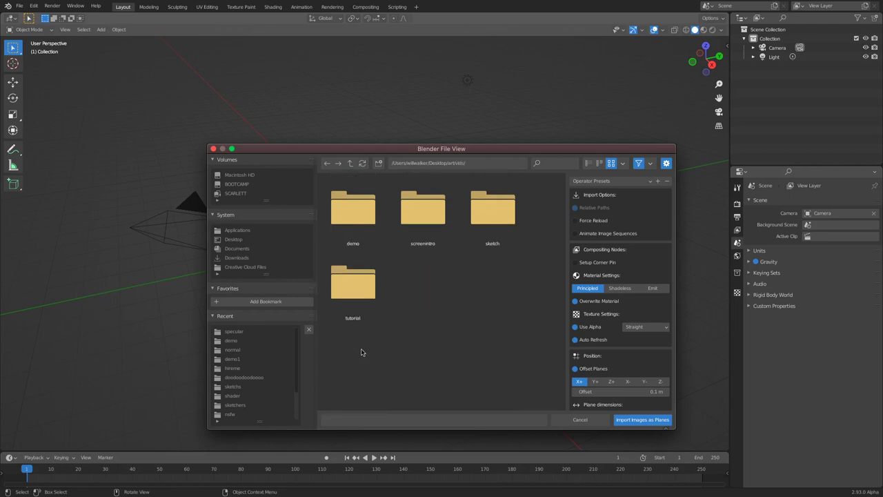
pyautogui.doubleClick(339, 218)
pyautogui.doubleClick(341, 214)
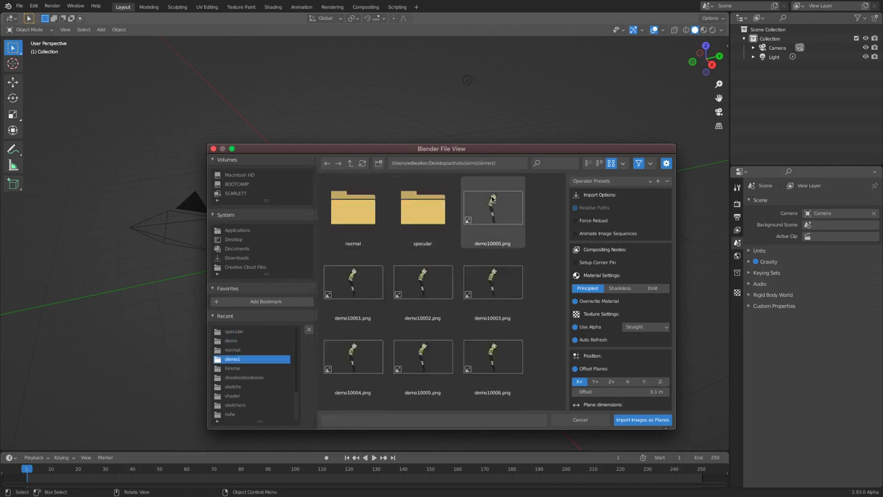
# Import all PNG frames in the demo1 folder as a plane with Animate Image Sequences enabled.
pyautogui.click(493, 207)
pyautogui.scroll(-4, 501, 283)
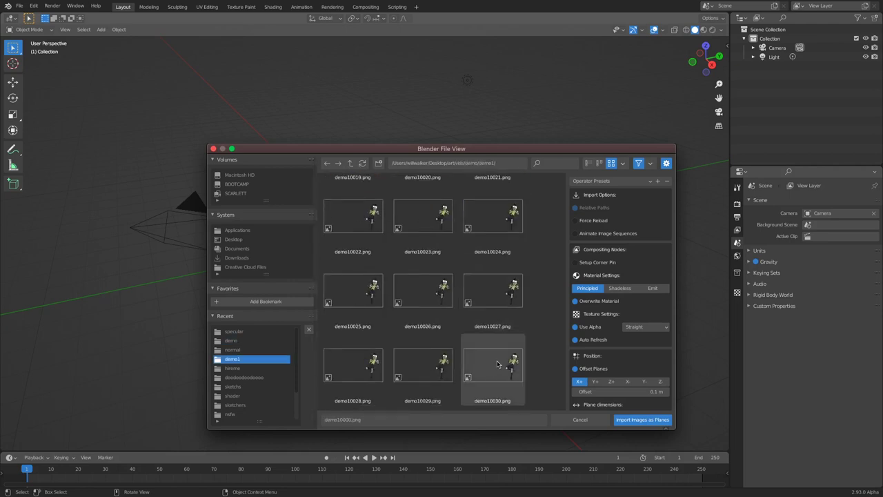
pyautogui.press('a')
pyautogui.scroll(-3, 603, 370)
pyautogui.scroll(-6, 482, 365)
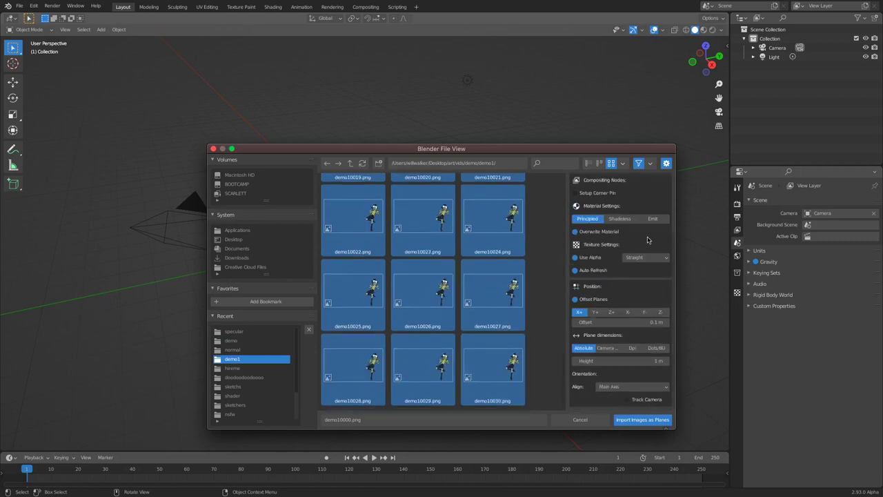
pyautogui.scroll(3, 602, 286)
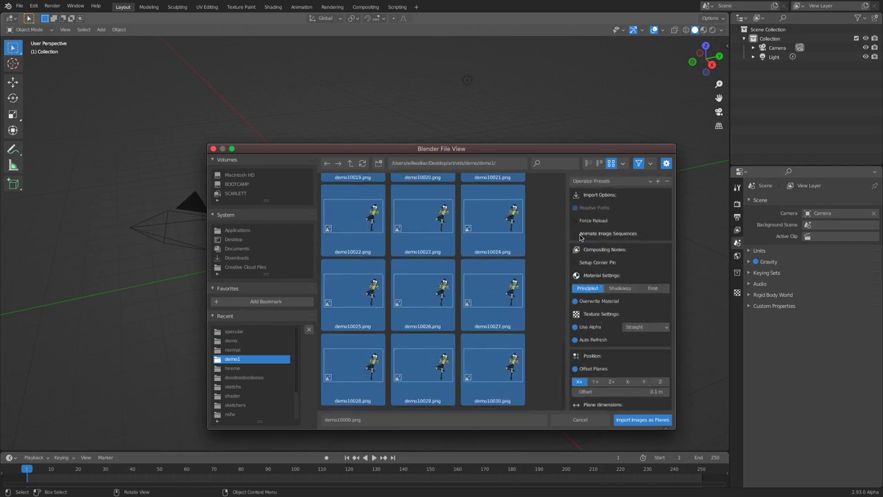
pyautogui.click(647, 421)
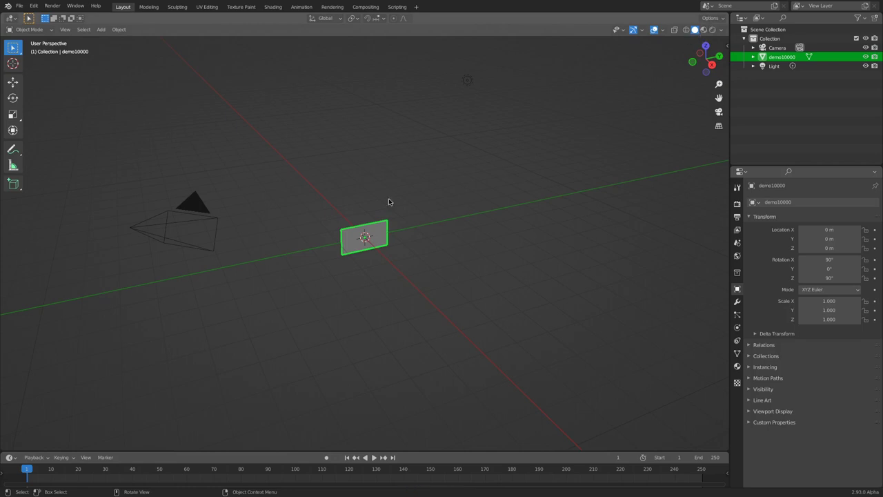
# Inspect the imported plane in wireframe shading and return to solid shading.
pyautogui.moveTo(705, 58); pyautogui.dragTo(668, 80)
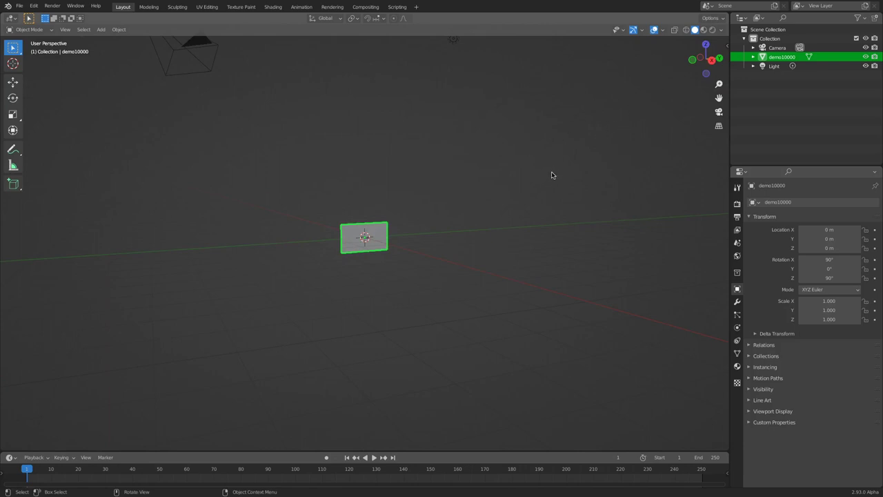
pyautogui.click(687, 30)
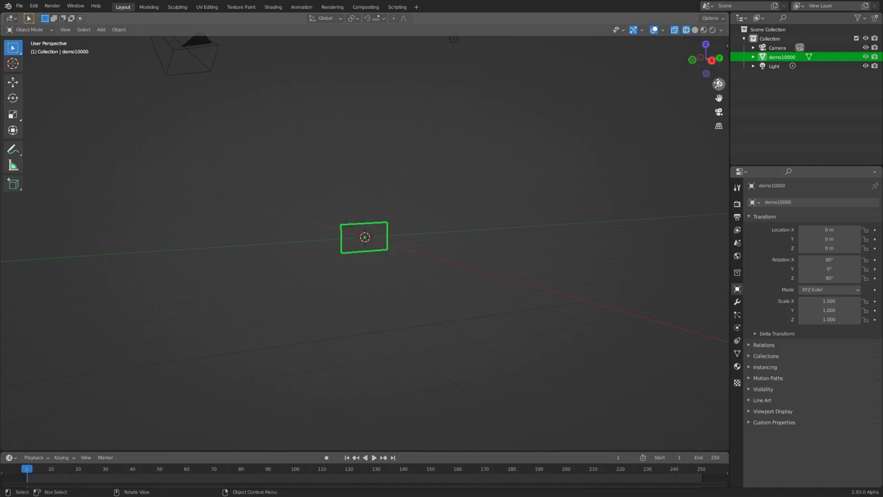
pyautogui.moveTo(718, 84); pyautogui.dragTo(734, 23)
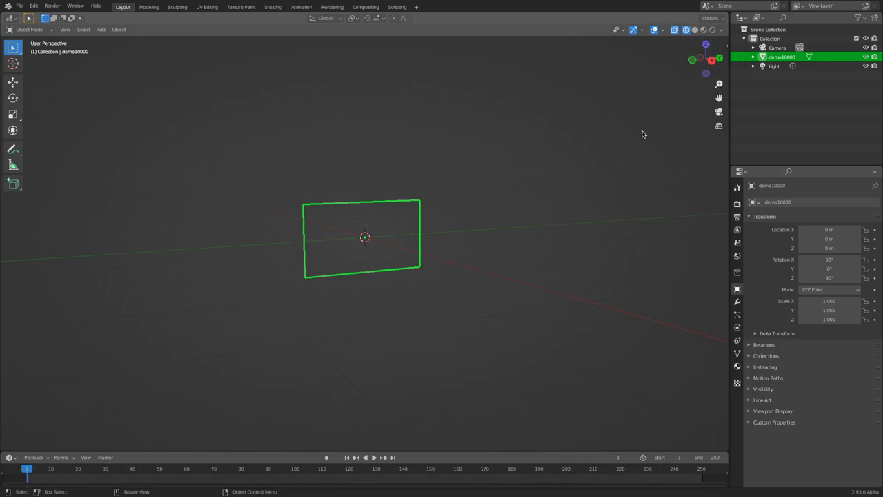
pyautogui.click(695, 30)
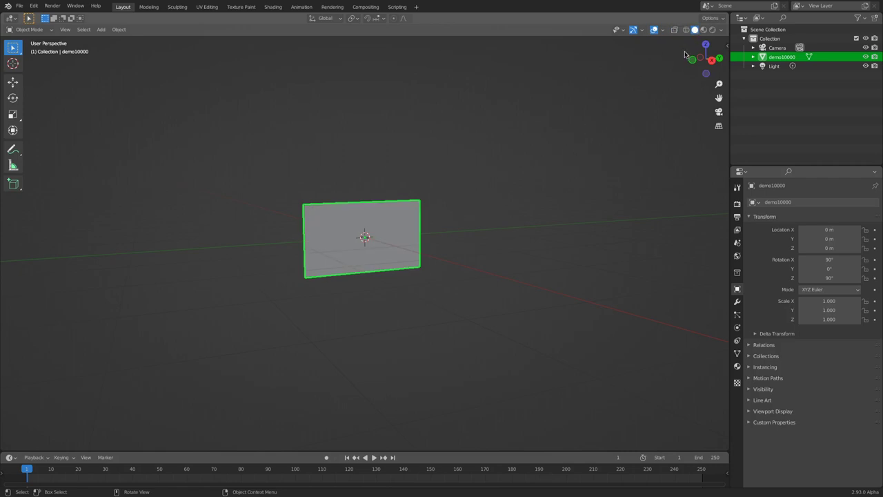
pyautogui.moveTo(685, 54)
pyautogui.mouseDown()
pyautogui.moveTo(670, 89)
pyautogui.moveTo(709, 84)
pyautogui.moveTo(672, 77)
pyautogui.moveTo(716, 81)
pyautogui.mouseUp()
# Check the plane in Material Preview at frame 17 and switch the viewport to rendered shading.
pyautogui.click(704, 29)
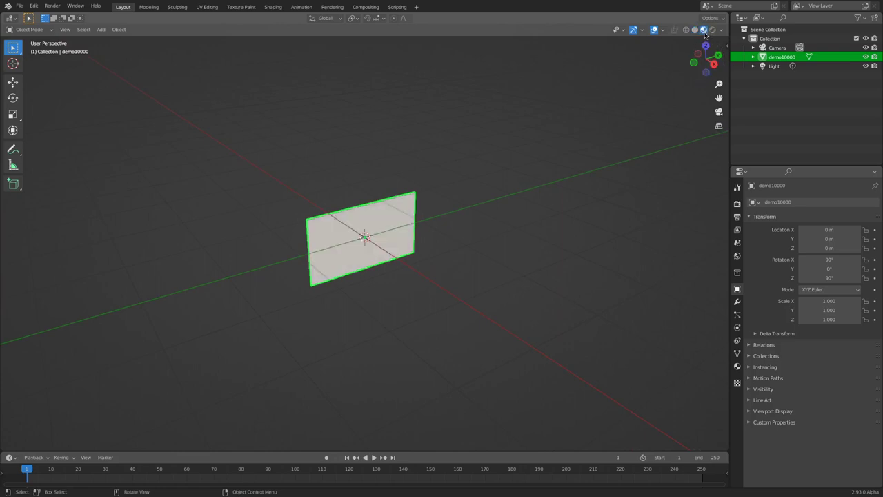
pyautogui.moveTo(698, 51); pyautogui.dragTo(676, 55)
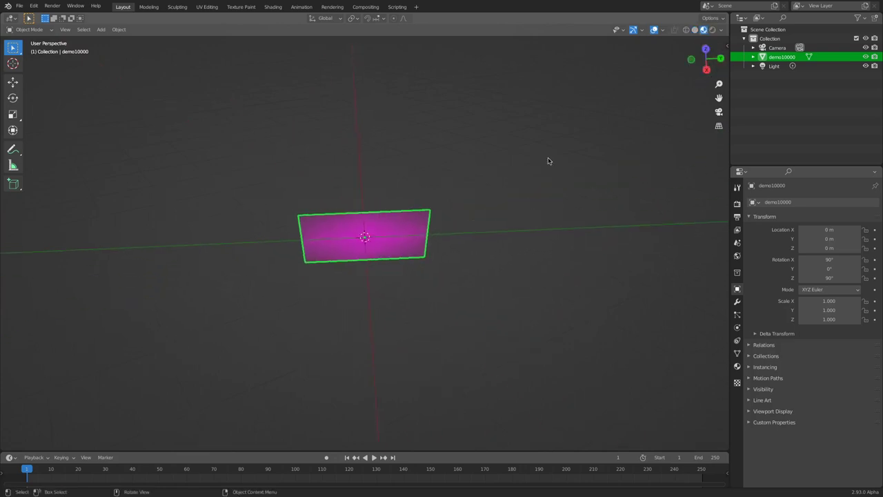
pyautogui.moveTo(70, 472)
pyautogui.mouseDown()
pyautogui.moveTo(89, 472)
pyautogui.moveTo(50, 472)
pyautogui.moveTo(69, 472)
pyautogui.mouseUp()
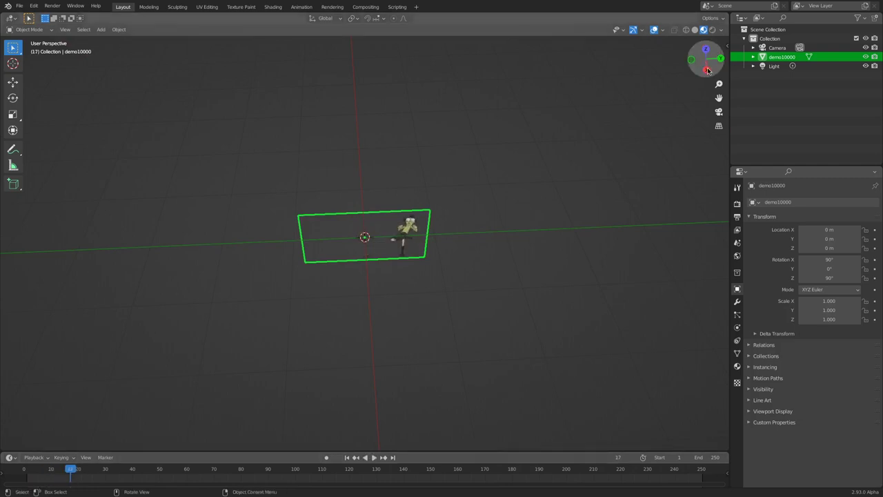
pyautogui.moveTo(703, 63); pyautogui.dragTo(711, 55)
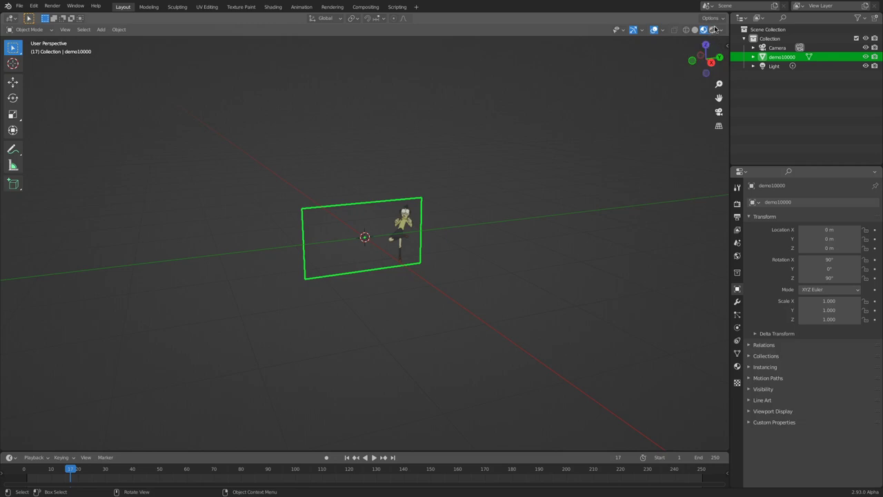
pyautogui.click(712, 29)
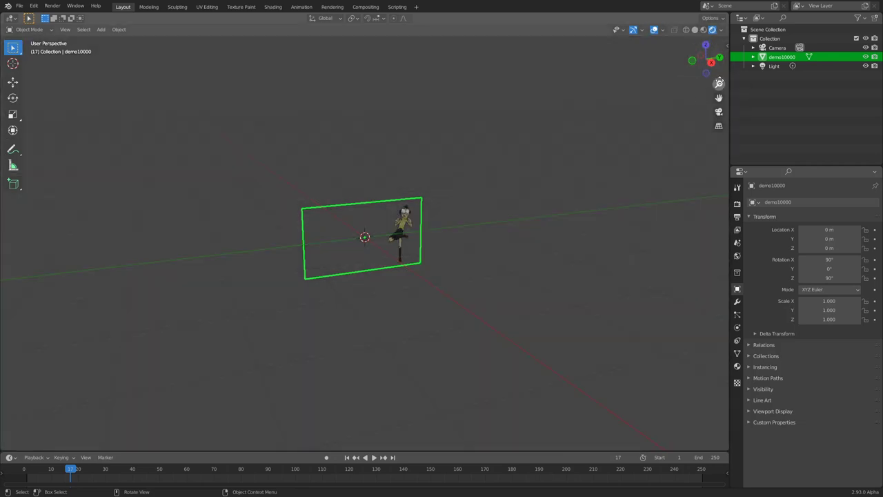
# Scale the character plane up uniformly to about 3.79.
pyautogui.scroll(5, 719, 83)
pyautogui.moveTo(704, 57); pyautogui.dragTo(523, 168)
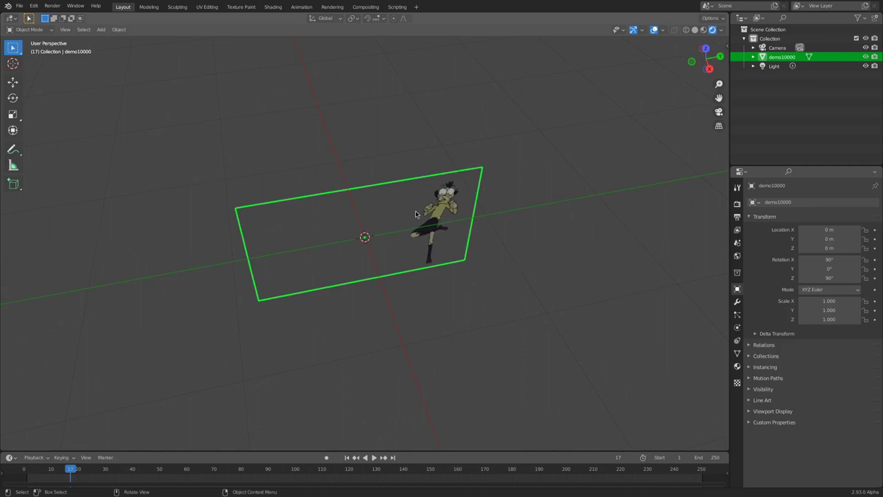
pyautogui.press('s')
pyautogui.click(556, 139)
pyautogui.moveTo(704, 56); pyautogui.dragTo(693, 90)
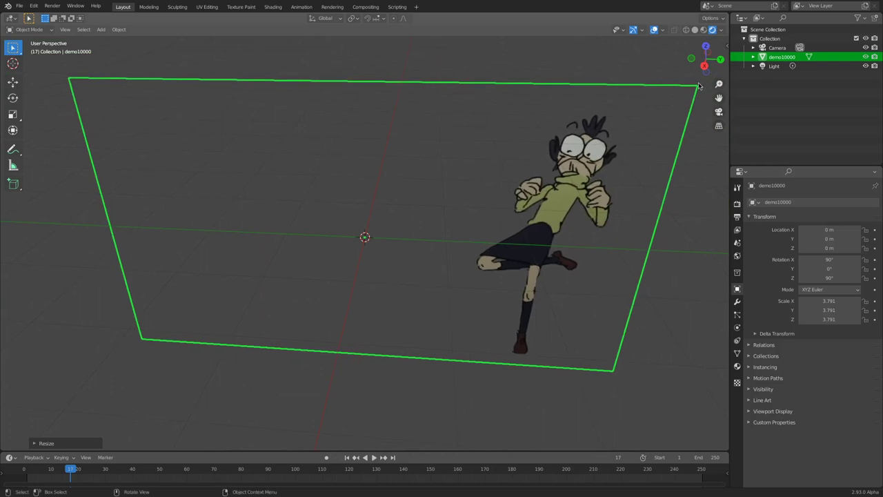
pyautogui.moveTo(704, 58); pyautogui.dragTo(594, 171)
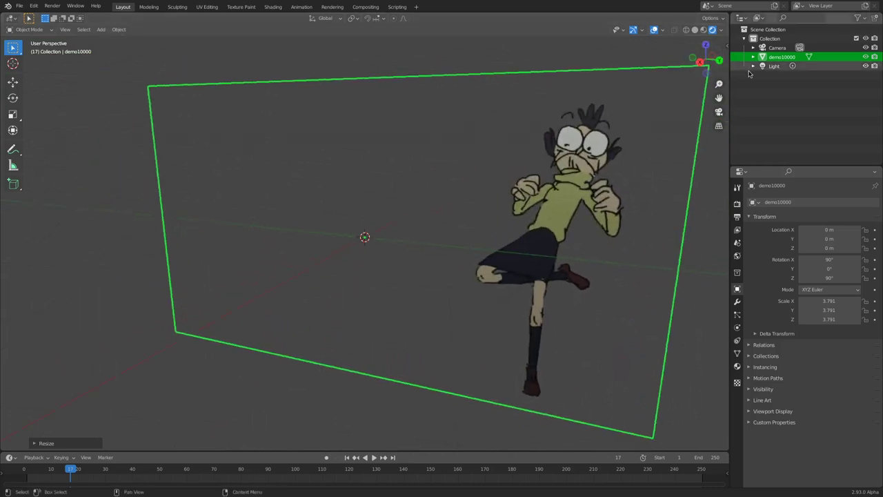
# Move the light in front of the character plane to about X 4.69 m, Y 0.13 m, Z 4.26 m.
pyautogui.moveTo(720, 84); pyautogui.dragTo(404, 125)
pyautogui.click(333, 70)
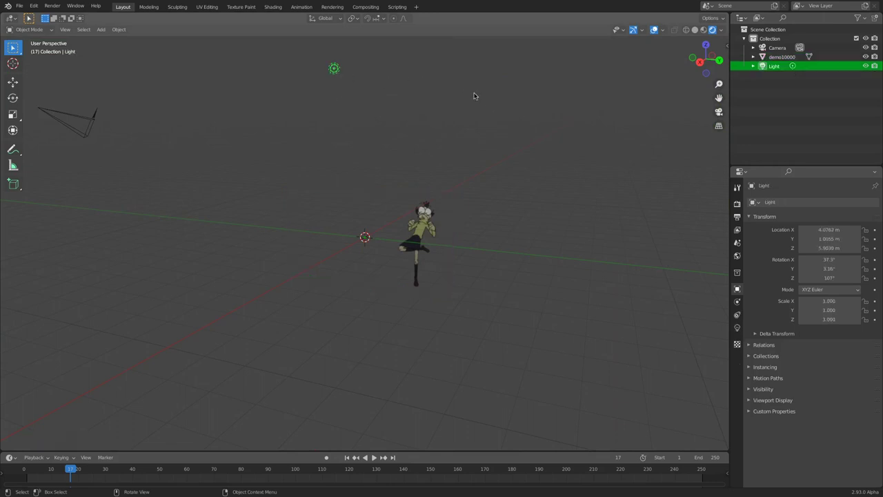
pyautogui.press('g')
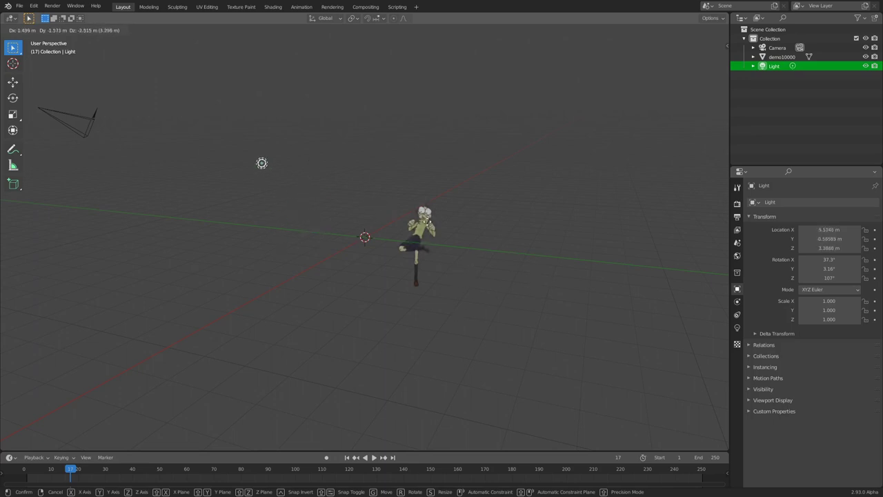
pyautogui.click(448, 216)
pyautogui.moveTo(707, 65); pyautogui.dragTo(689, 102)
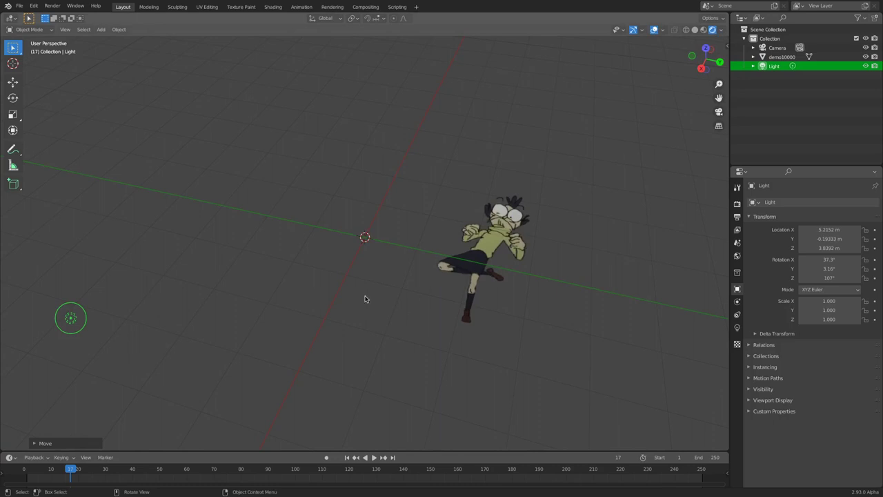
pyautogui.press('g')
pyautogui.click(447, 212)
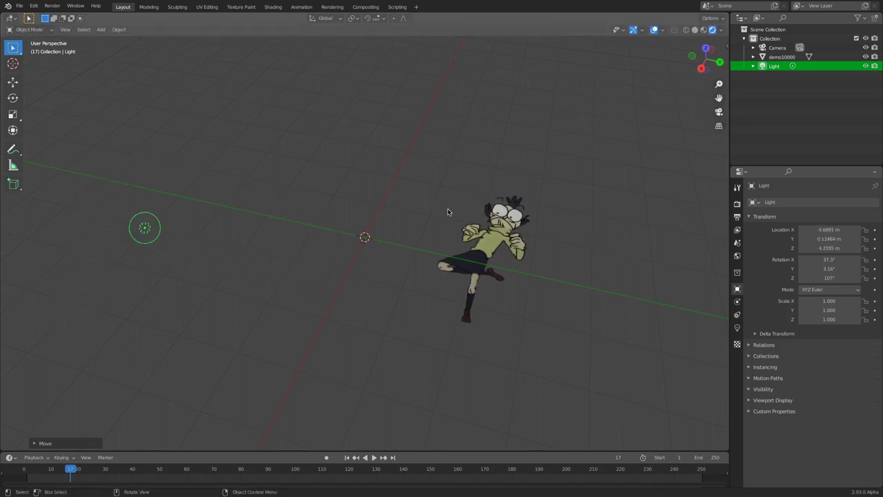
# Deselect everything and turn the area below the 3D Viewport into a Timeline.
pyautogui.moveTo(718, 84); pyautogui.dragTo(641, 399)
pyautogui.hotkey('alt', 'a')
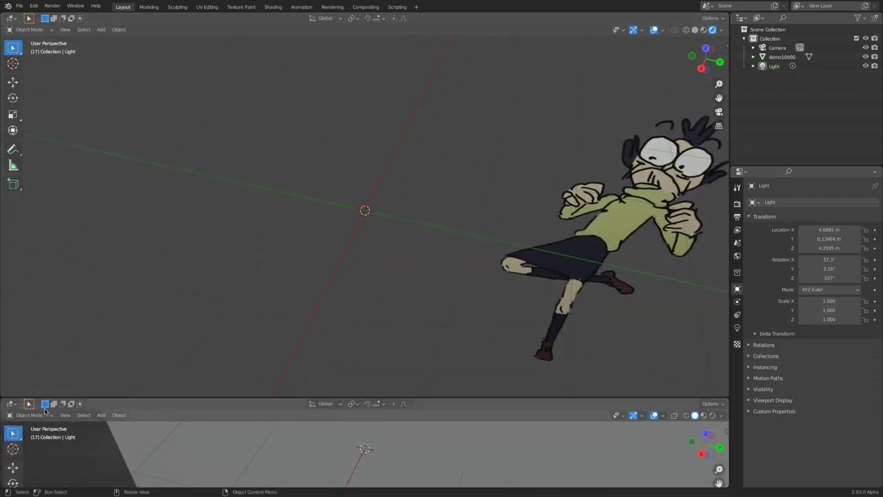
pyautogui.click(10, 404)
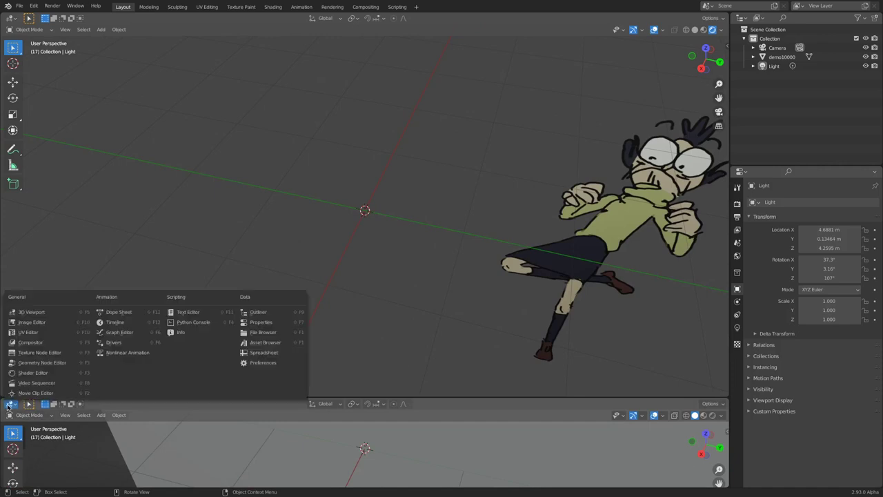
pyautogui.click(111, 322)
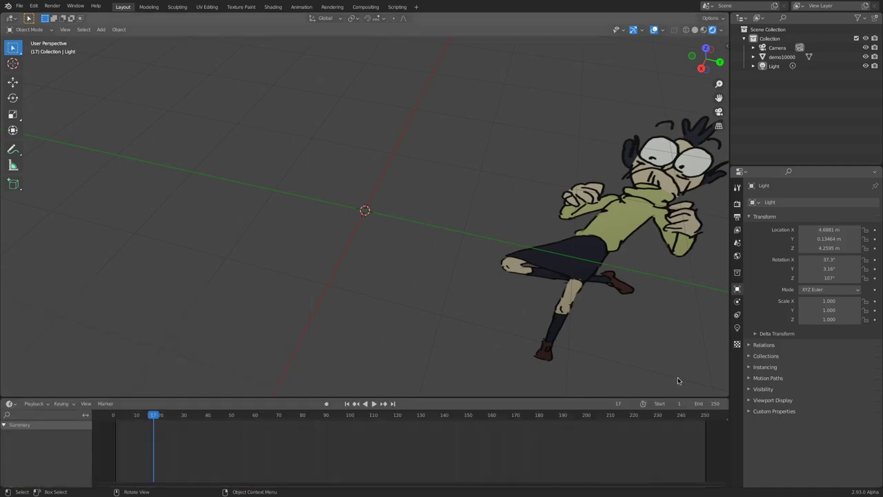
# Rearrange the workspace so that a 3D Viewport sits above a taller Timeline.
pyautogui.moveTo(727, 397)
pyautogui.mouseDown()
pyautogui.moveTo(722, 363)
pyautogui.moveTo(721, 405)
pyautogui.mouseUp()
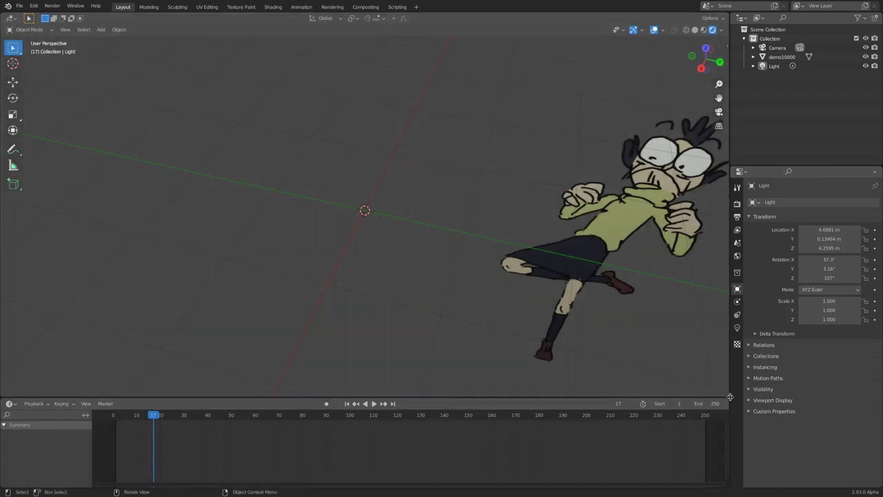
pyautogui.moveTo(733, 361); pyautogui.dragTo(710, 331)
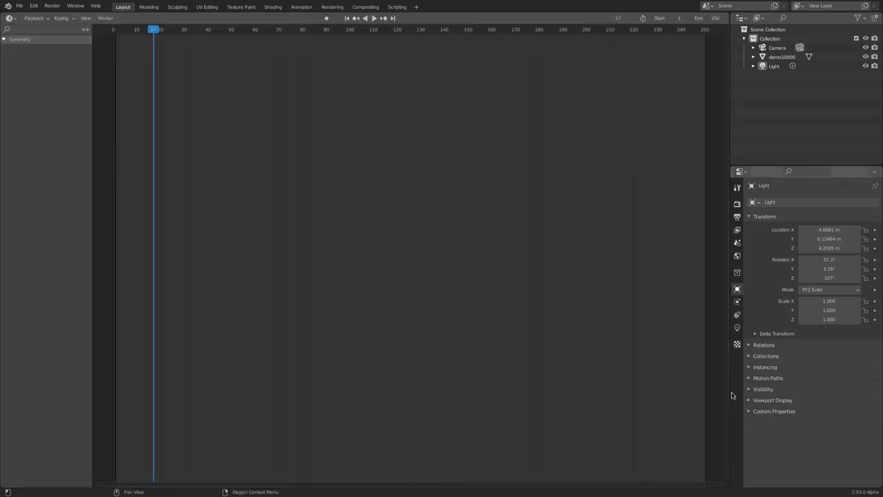
pyautogui.moveTo(729, 13); pyautogui.dragTo(551, 343)
pyautogui.click(10, 18)
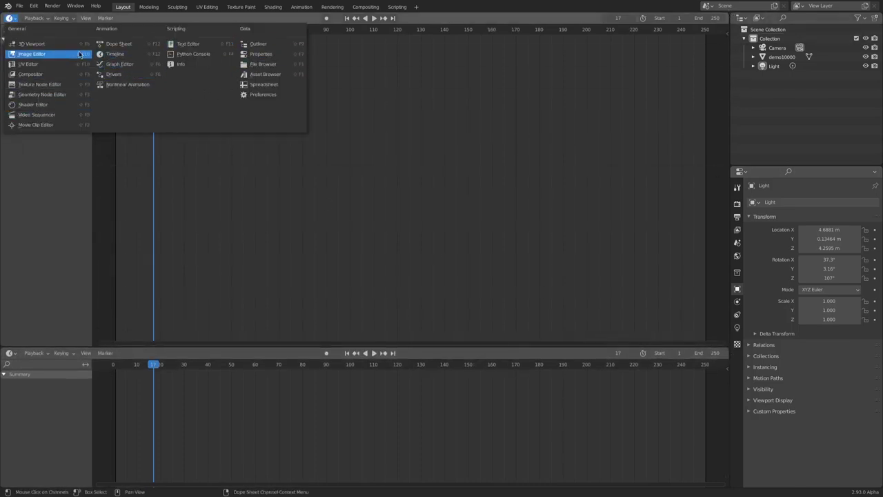
pyautogui.click(34, 45)
pyautogui.moveTo(713, 78)
pyautogui.mouseDown()
pyautogui.moveTo(687, 75)
pyautogui.moveTo(721, 51)
pyautogui.moveTo(714, 55)
pyautogui.moveTo(724, 66)
pyautogui.mouseUp()
# Split the 3D Viewport horizontally and make its lower half a Shader Editor.
pyautogui.moveTo(727, 346)
pyautogui.mouseDown()
pyautogui.moveTo(718, 327)
pyautogui.moveTo(726, 358)
pyautogui.moveTo(740, 354)
pyautogui.moveTo(716, 328)
pyautogui.moveTo(778, 361)
pyautogui.moveTo(728, 348)
pyautogui.mouseUp()
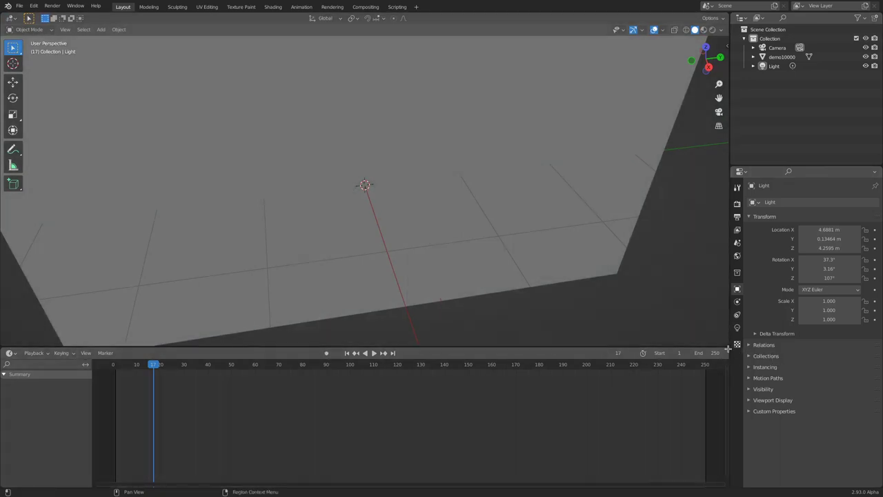
pyautogui.moveTo(732, 381); pyautogui.dragTo(207, 225)
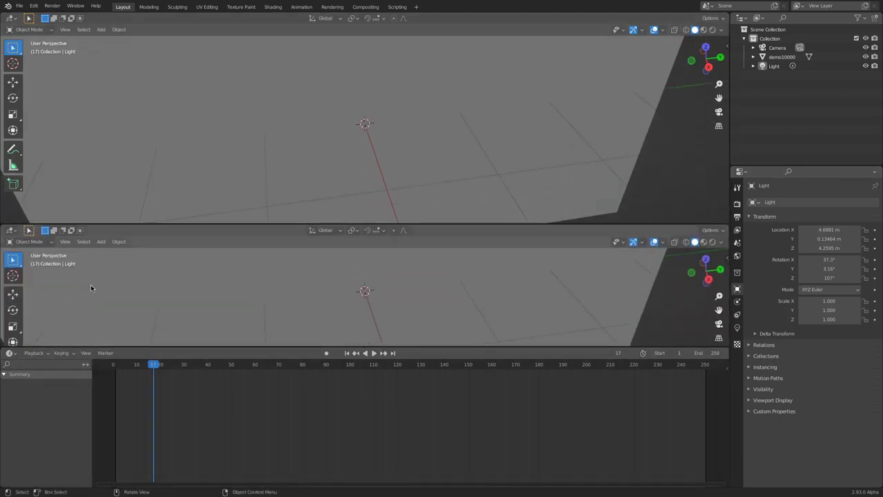
pyautogui.click(10, 229)
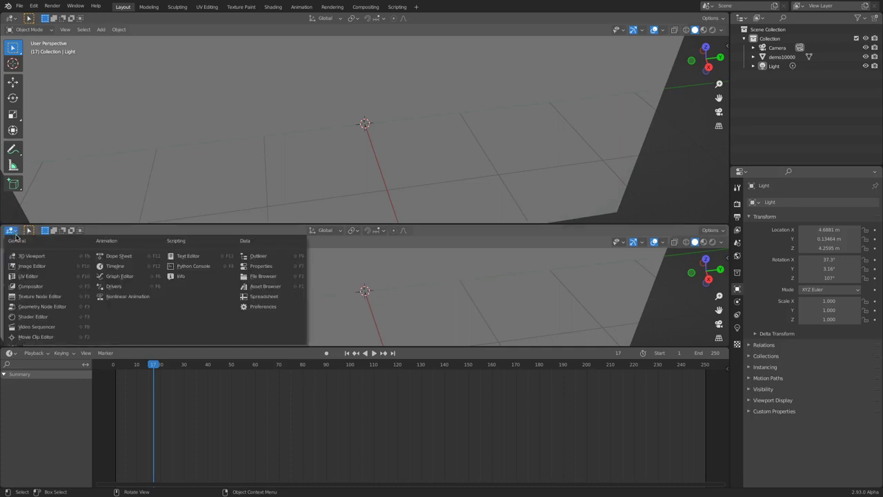
pyautogui.click(52, 317)
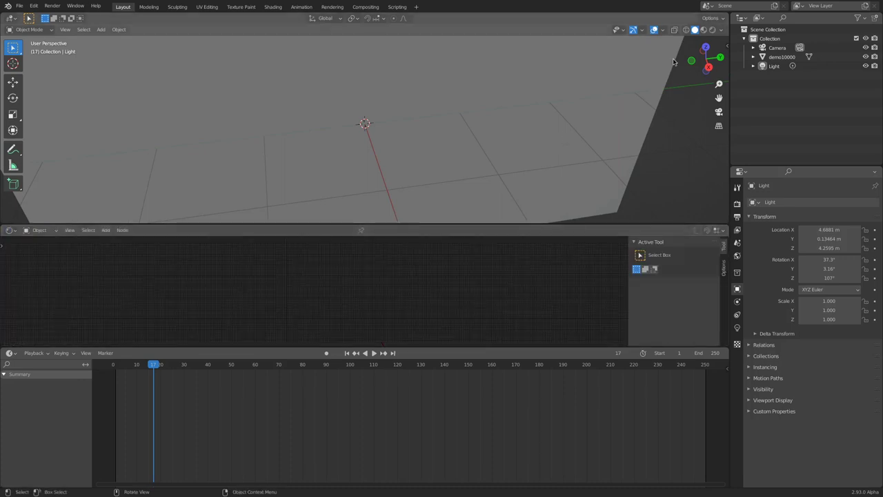
# Set the viewport to rendered shading and select the character plane to show its material nodes.
pyautogui.click(711, 30)
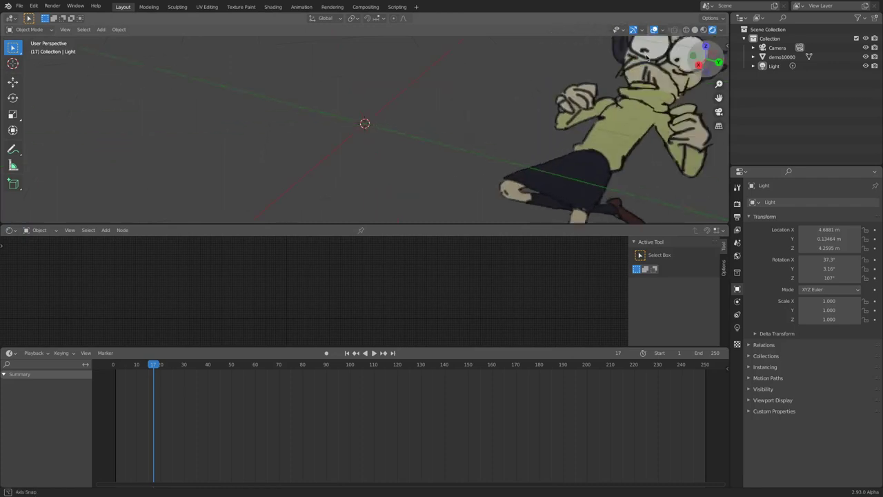
pyautogui.moveTo(718, 84); pyautogui.dragTo(384, 315)
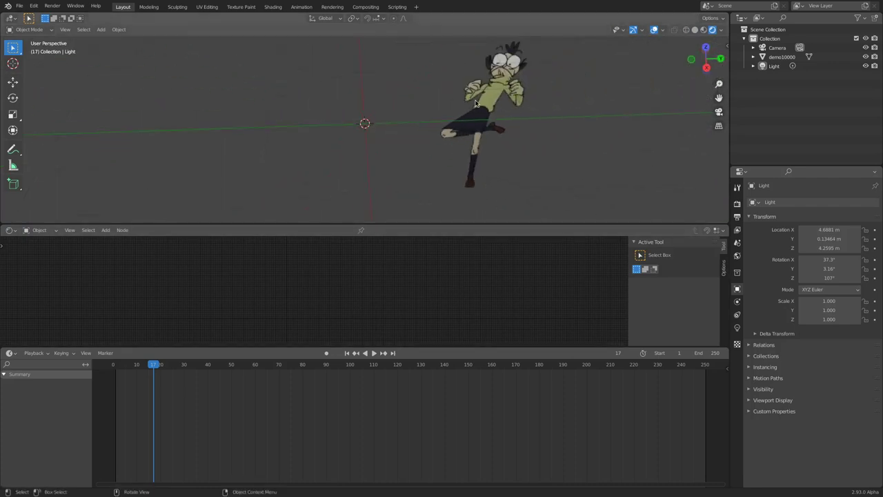
pyautogui.scroll(2, 307, 296)
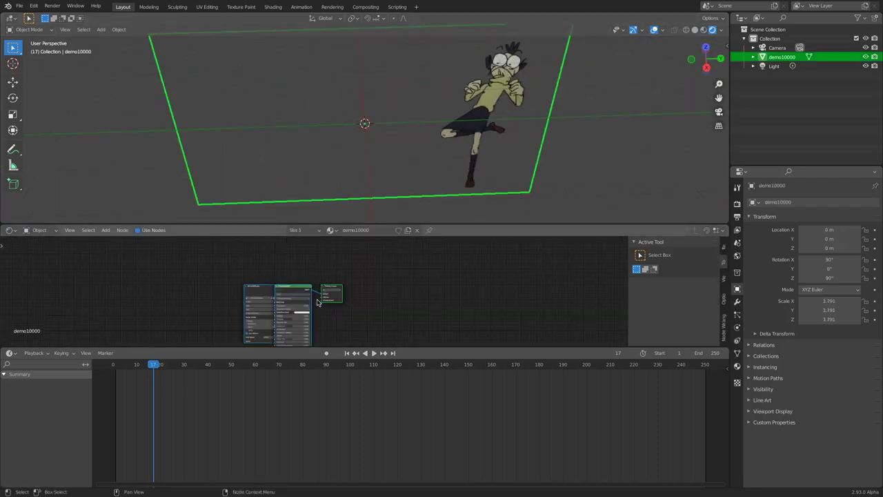
pyautogui.moveTo(318, 302); pyautogui.dragTo(390, 252, button='middle')
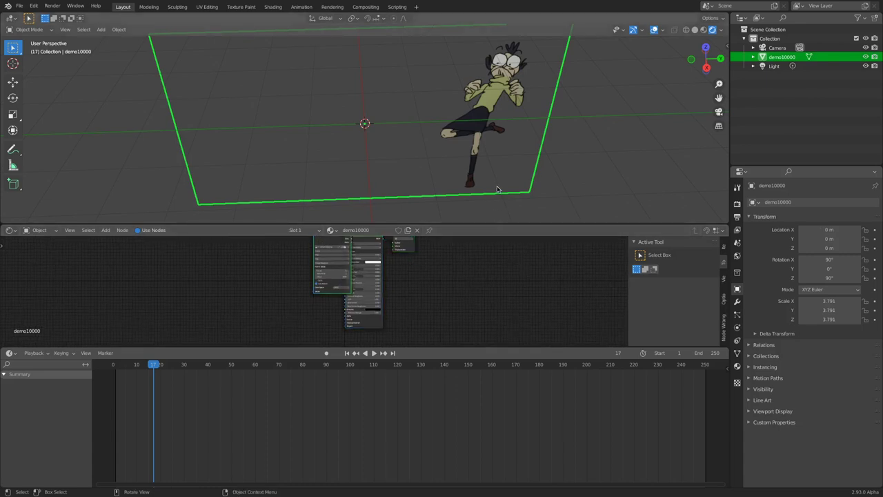
pyautogui.scroll(2, 395, 279)
pyautogui.scroll(-2, 358, 262)
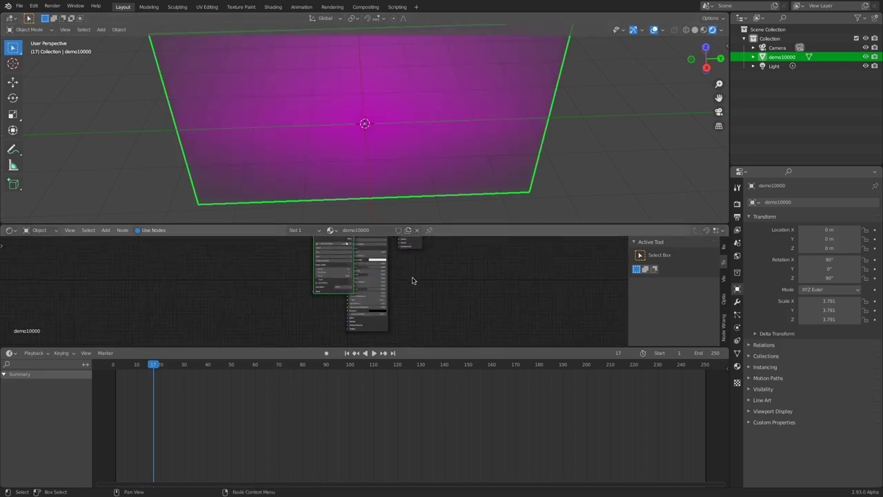
# Go to frame 13 and move the character's image sequence node clear of the Principled BSDF node.
pyautogui.moveTo(157, 367); pyautogui.dragTo(143, 366)
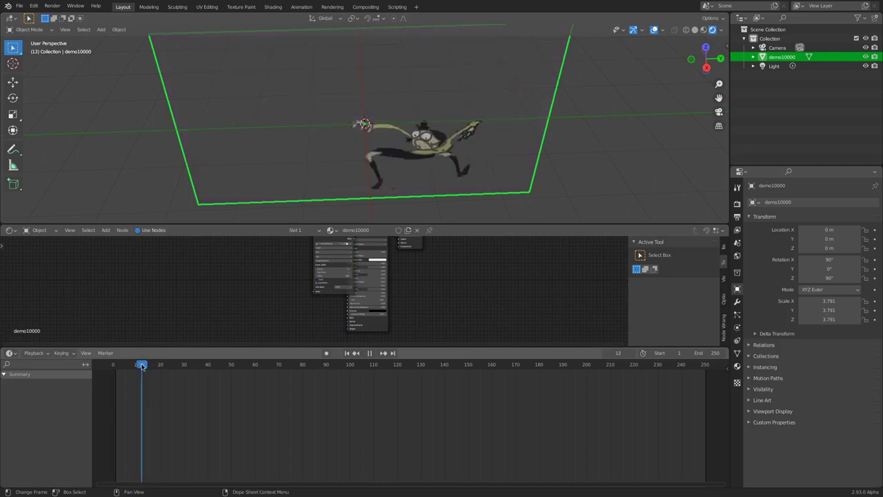
pyautogui.moveTo(349, 261); pyautogui.dragTo(370, 284, button='middle')
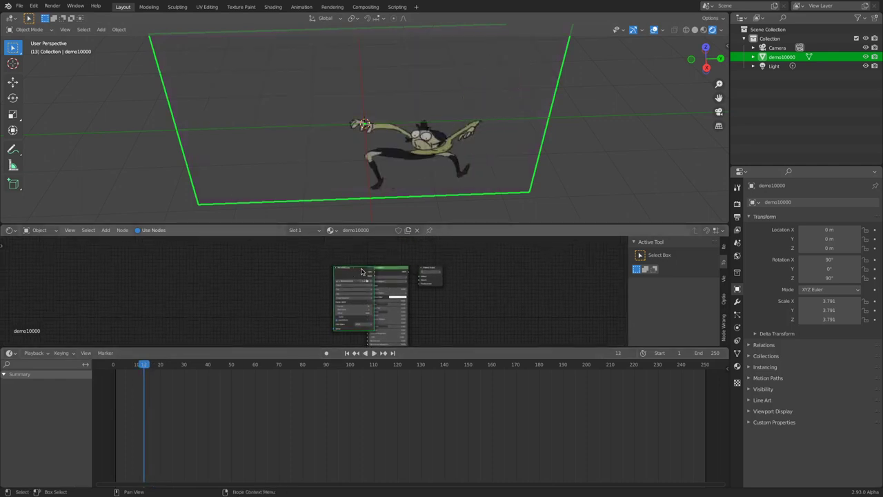
pyautogui.press('g')
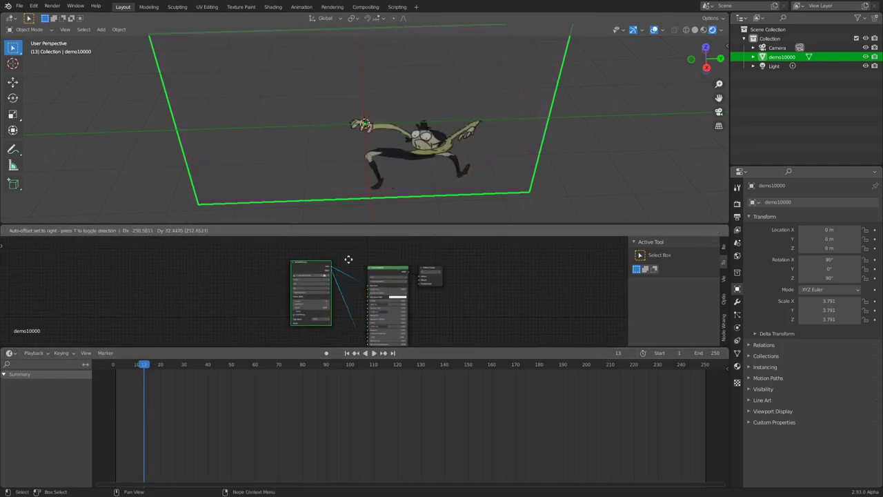
pyautogui.click(350, 256)
# Duplicate the image sequence node and place the copy below and to the left of the original.
pyautogui.moveTo(366, 276); pyautogui.dragTo(384, 265, button='middle')
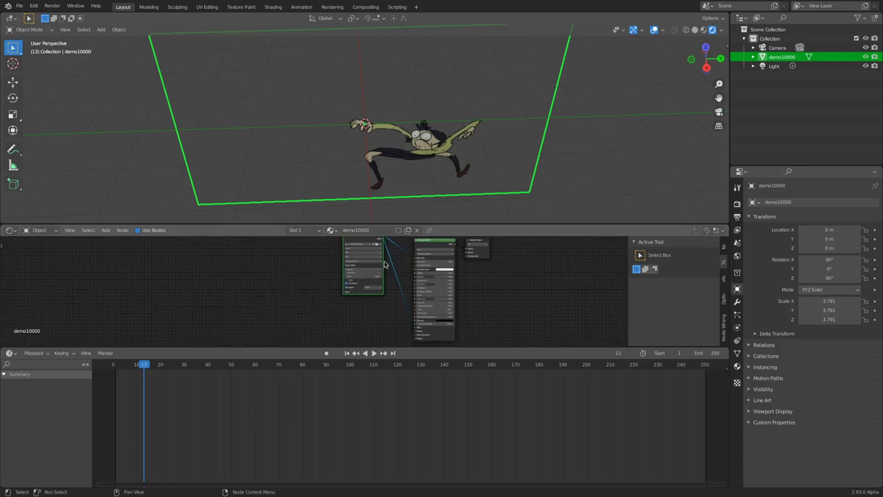
pyautogui.hotkey('shift', 'd')
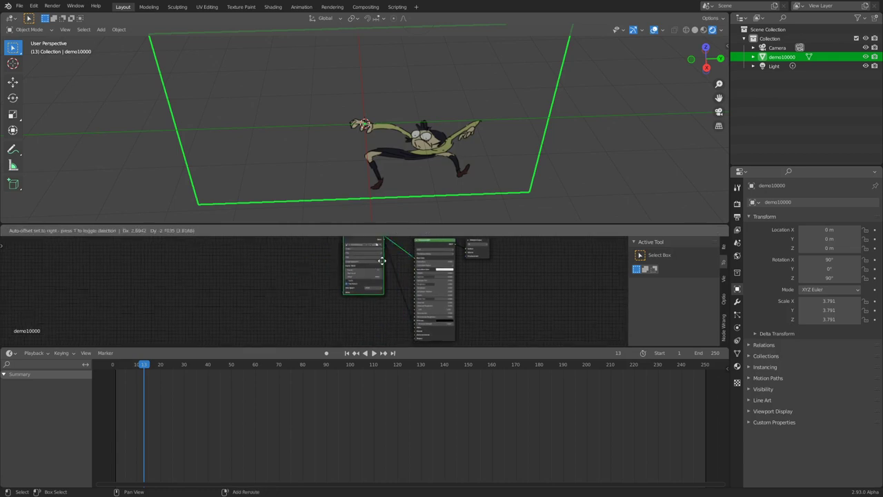
pyautogui.click(316, 301)
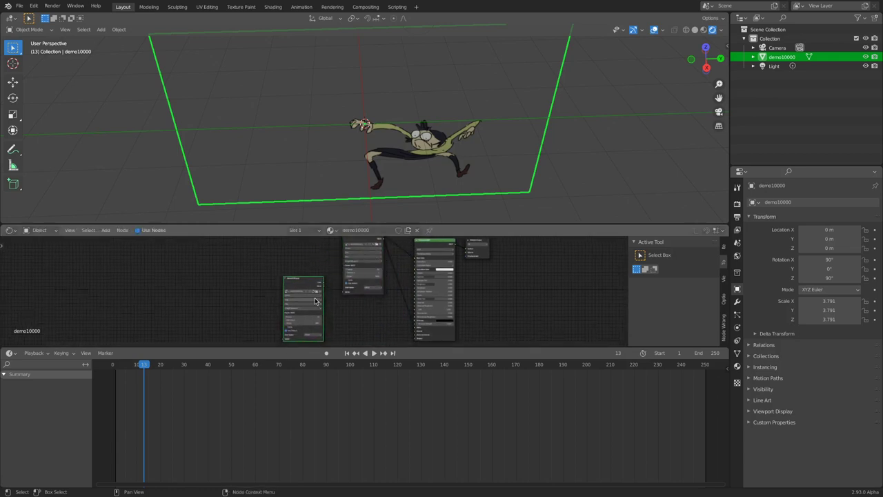
# Load all images from the normal folder, starting with demo10000_n.png, into the duplicated image node.
pyautogui.scroll(3, 316, 297)
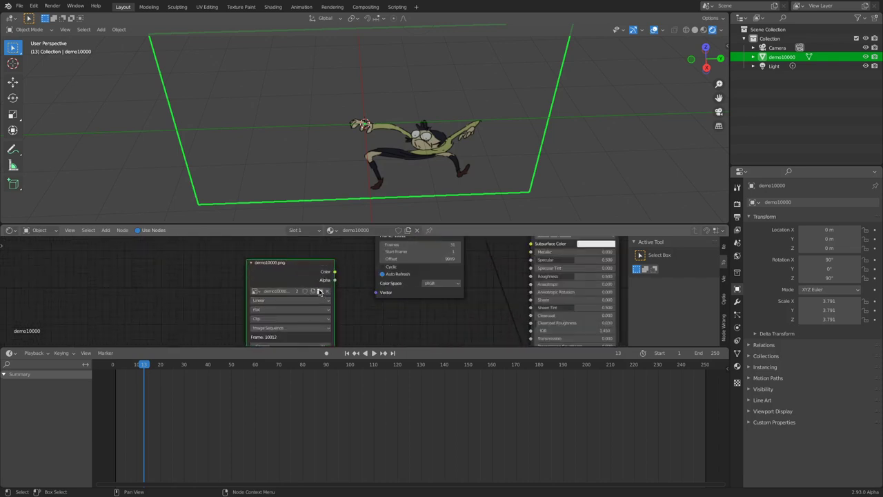
pyautogui.click(319, 291)
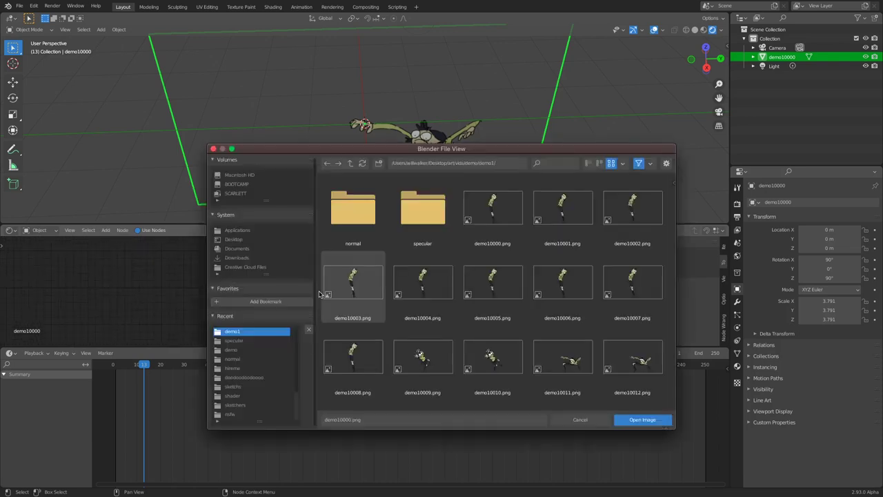
pyautogui.doubleClick(363, 207)
pyautogui.click(358, 204)
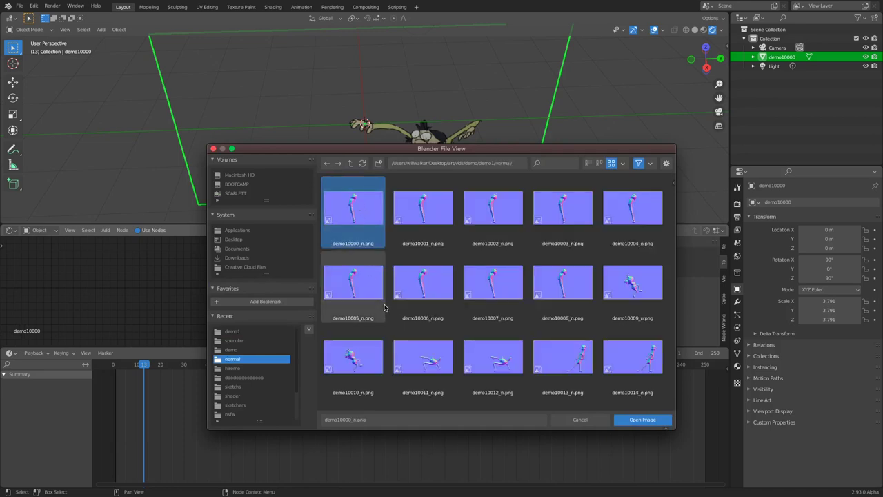
pyautogui.press('a')
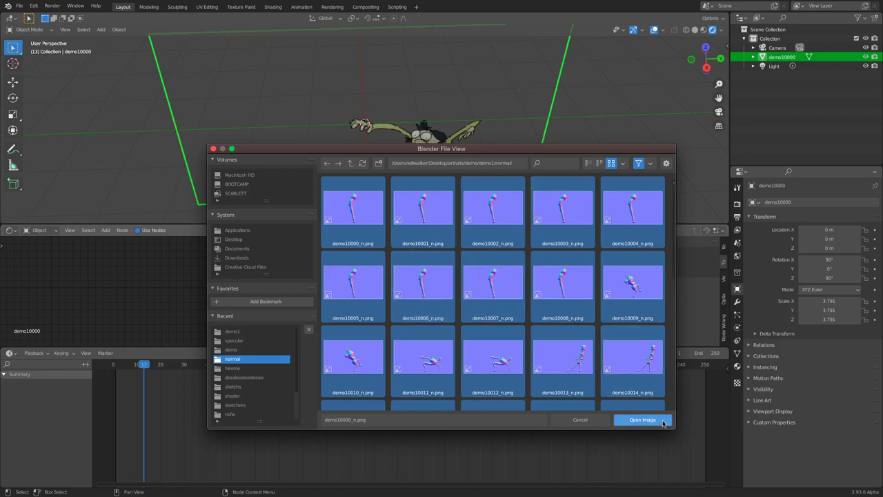
pyautogui.click(651, 420)
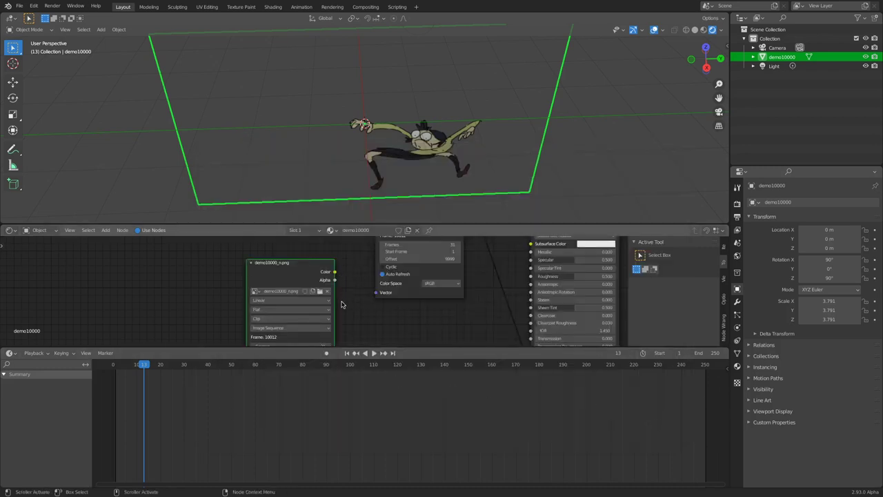
pyautogui.scroll(-1, 341, 302)
pyautogui.scroll(-1, 339, 291)
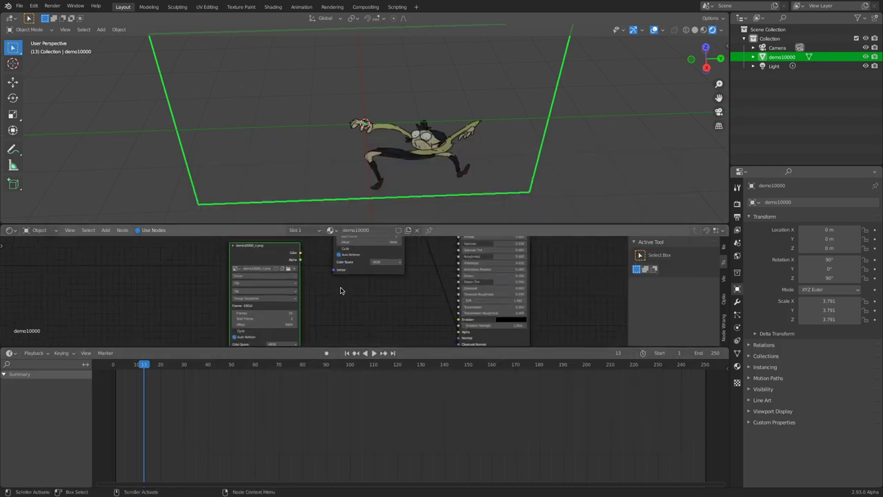
pyautogui.hotkey('shift', 'a')
pyautogui.click(338, 294)
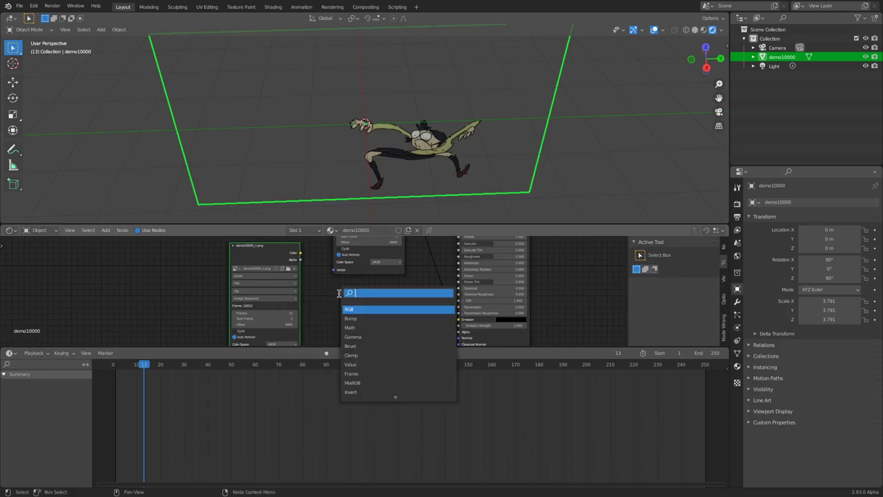
pyautogui.write('sat')
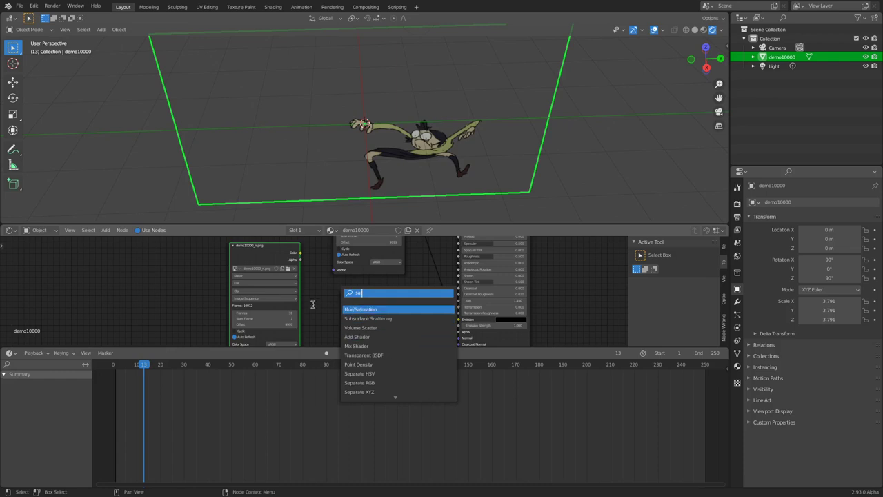
pyautogui.press('Escape')
# Add a Hue Saturation Value node between the normal map image node and the Principled BSDF.
pyautogui.hotkey('shift', 'a')
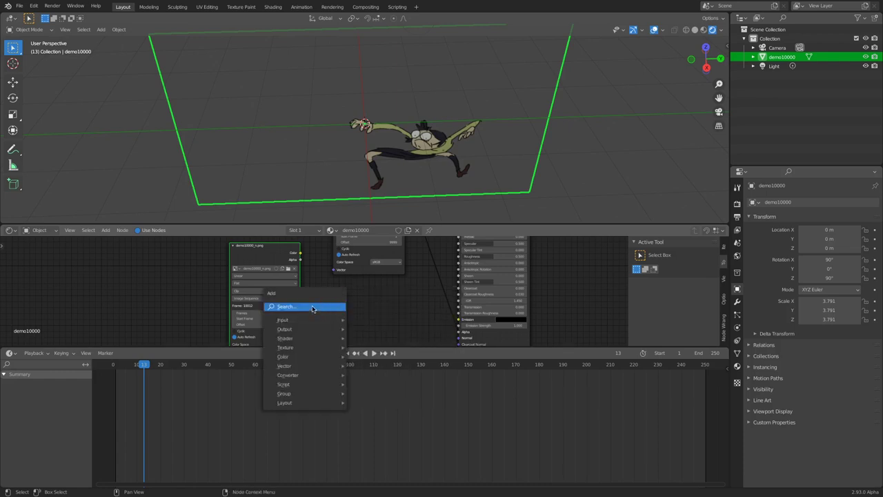
pyautogui.click(307, 311)
pyautogui.write('sat')
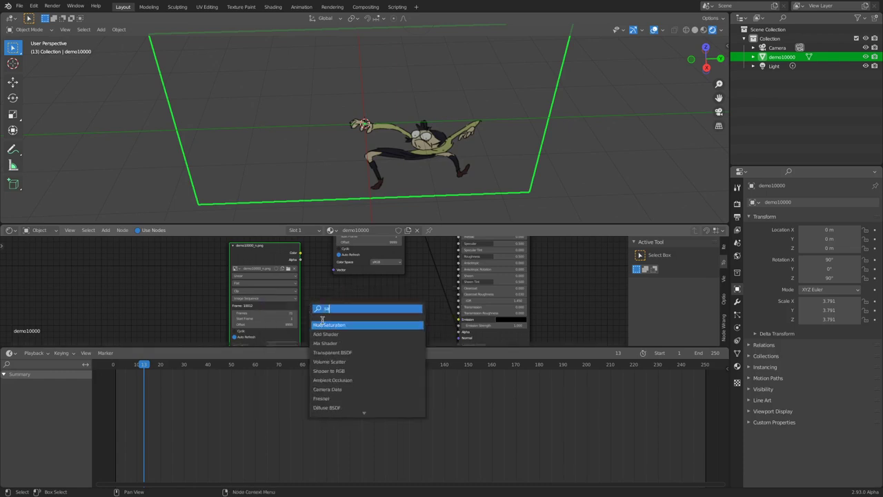
pyautogui.write('u')
pyautogui.press('Return')
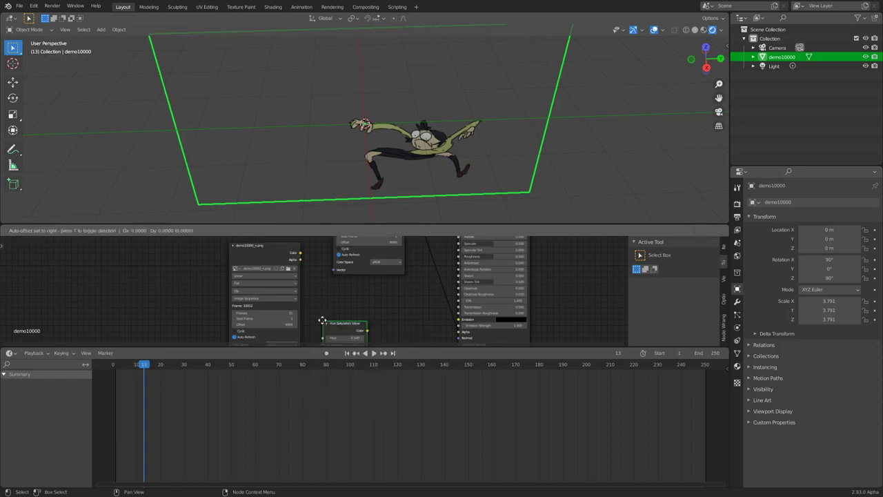
pyautogui.click(324, 290)
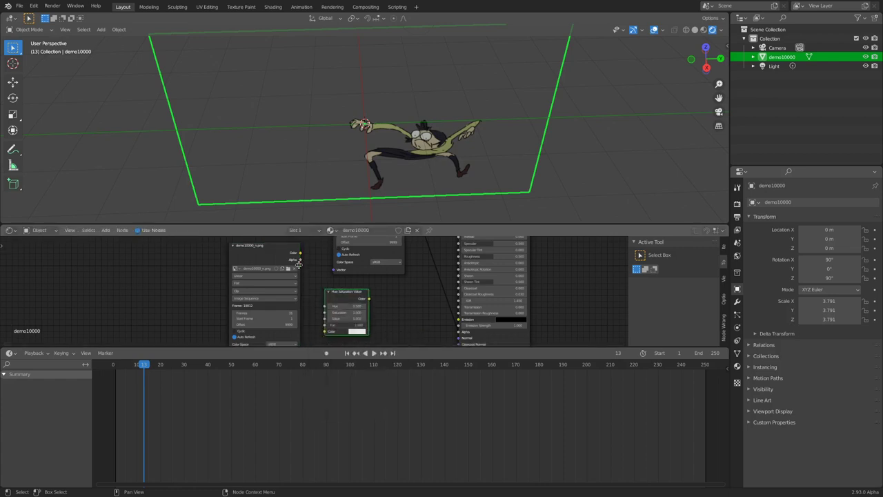
# Link the normal map image to the Hue Saturation Value node's Color input, and that node's output to the Principled BSDF's Normal input.
pyautogui.moveTo(300, 254); pyautogui.dragTo(324, 331)
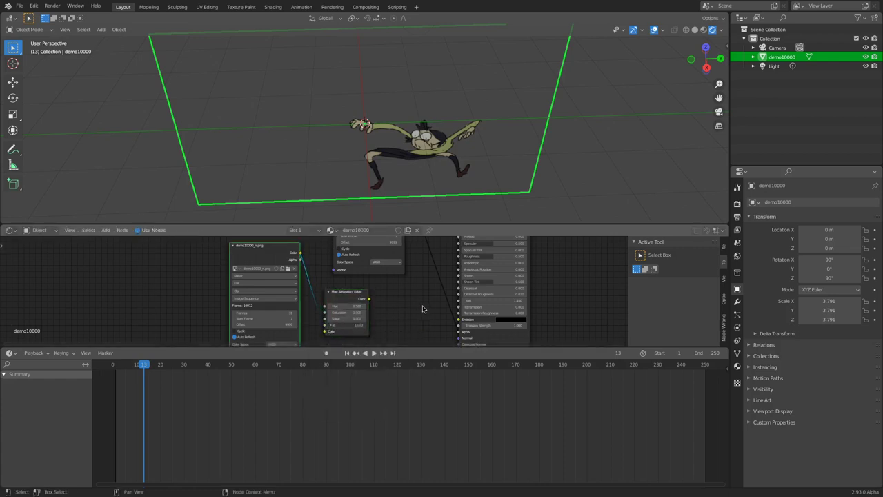
pyautogui.moveTo(399, 330); pyautogui.dragTo(369, 298, button='middle')
pyautogui.moveTo(338, 265); pyautogui.dragTo(391, 282)
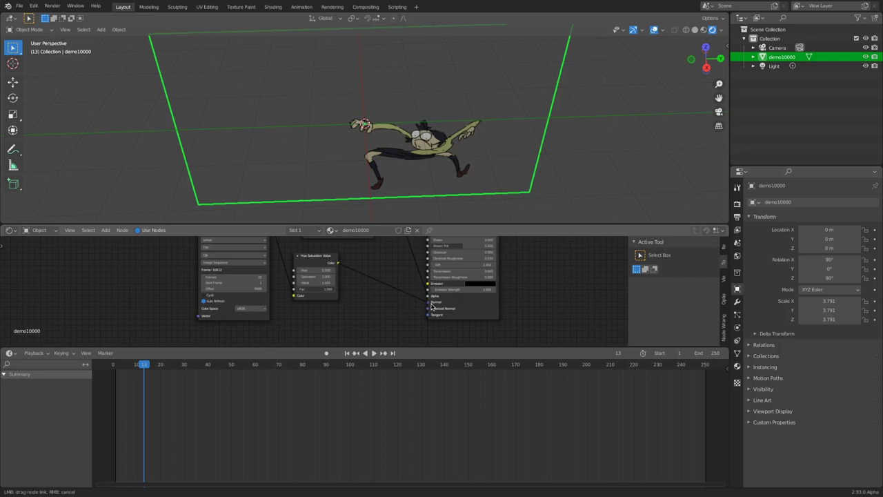
pyautogui.moveTo(432, 307); pyautogui.dragTo(430, 302)
# Set the Hue Saturation Value node's Hue to 0 and its Saturation to 0.8.
pyautogui.scroll(5, 425, 294)
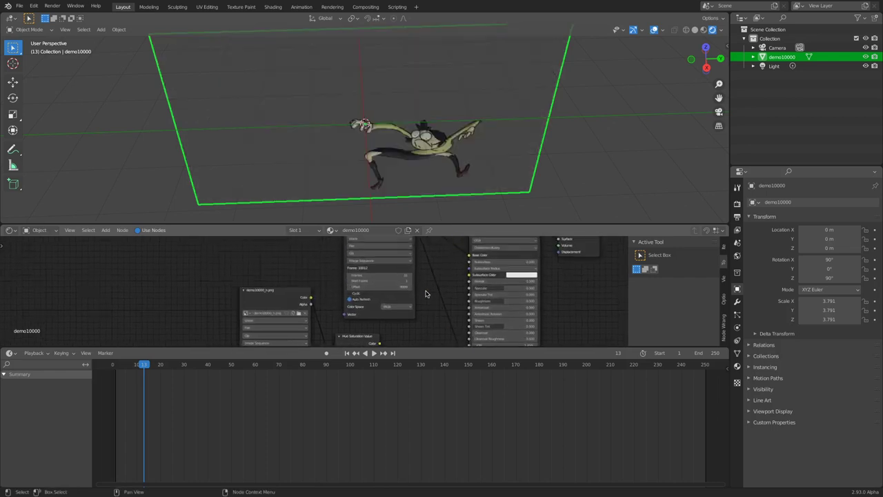
pyautogui.keyDown('ctrl'); pyautogui.scroll(2, 436, 273); pyautogui.keyUp('ctrl')
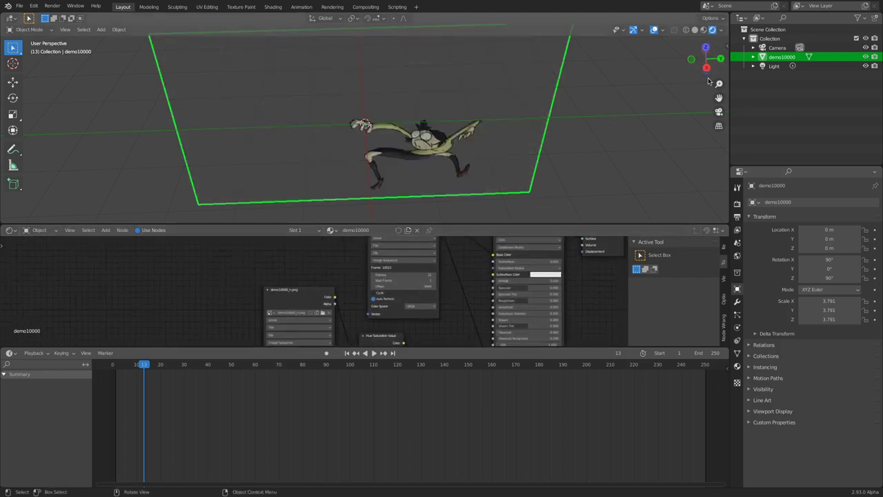
pyautogui.moveTo(705, 67); pyautogui.dragTo(684, 72)
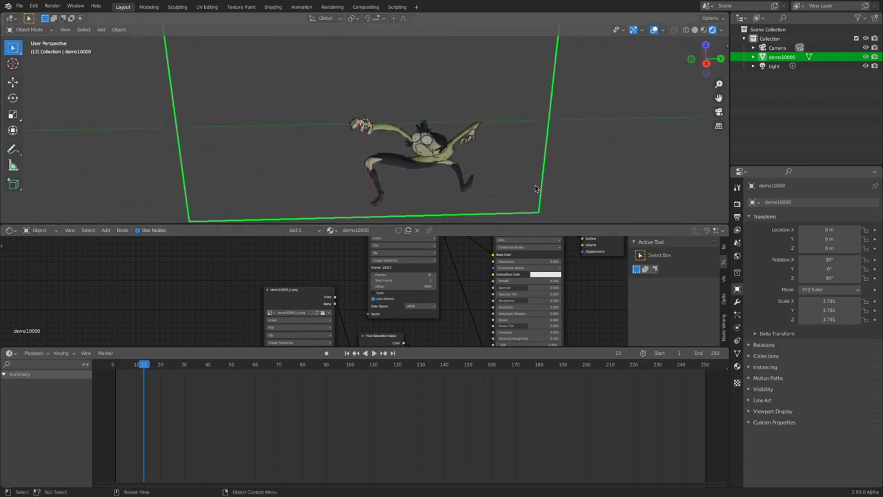
pyautogui.moveTo(428, 331); pyautogui.dragTo(436, 257, button='middle')
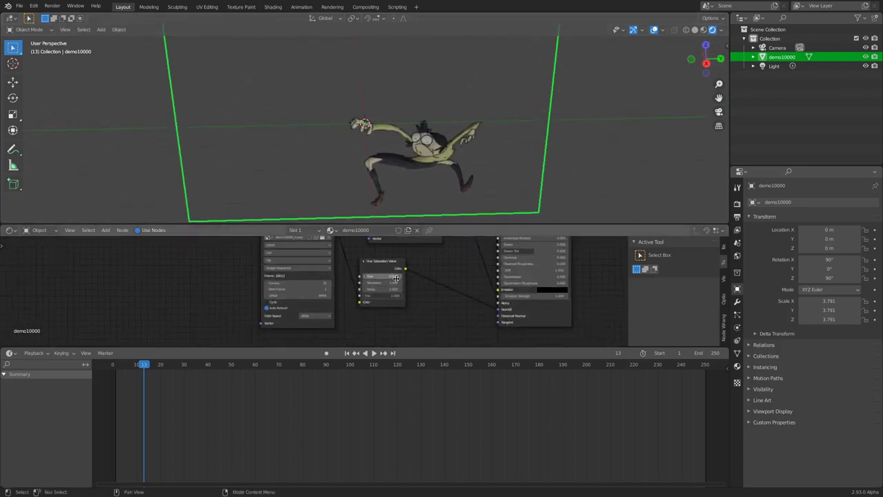
pyautogui.scroll(2, 436, 255)
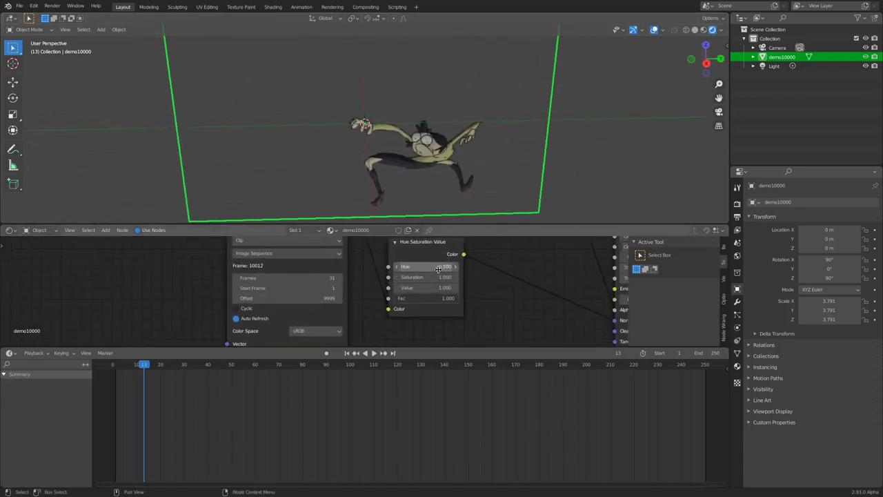
pyautogui.moveTo(438, 268); pyautogui.dragTo(389, 286)
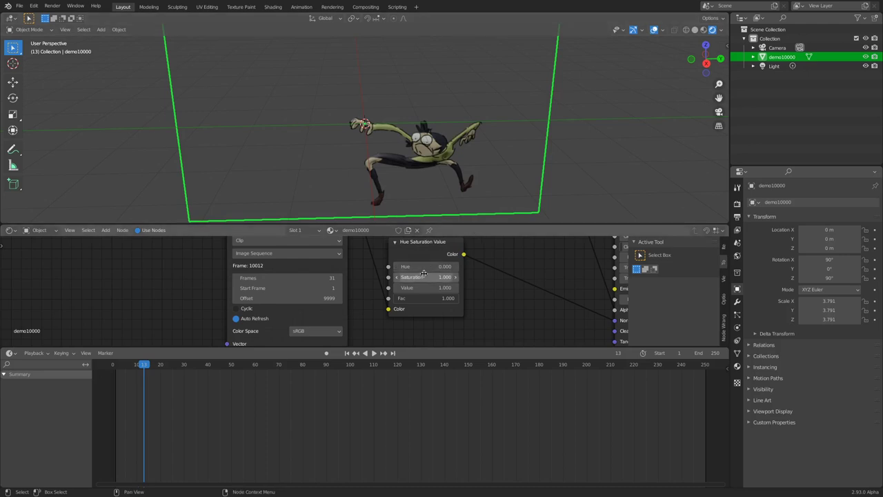
pyautogui.moveTo(434, 277); pyautogui.dragTo(429, 276)
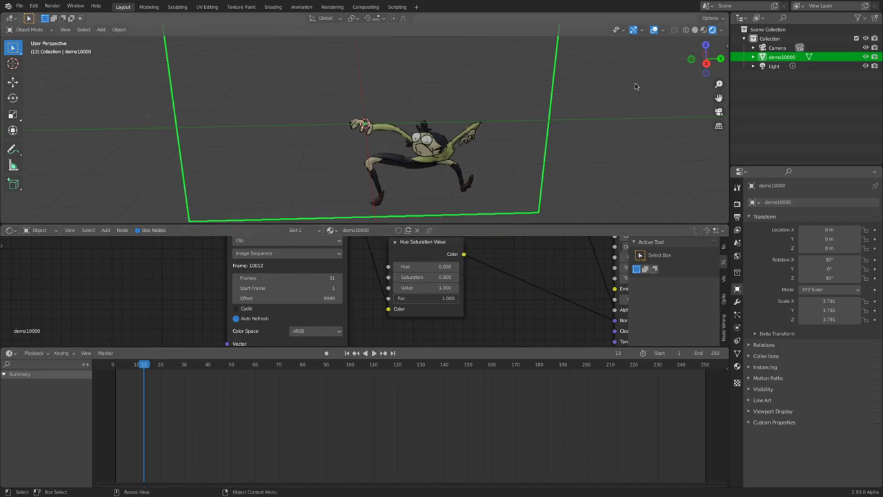
# Move the character plane to about X -0.1 m, Y 1.92 m and Z 0.46 m to test its shading against the light.
pyautogui.moveTo(718, 84)
pyautogui.mouseDown()
pyautogui.moveTo(717, 69)
pyautogui.moveTo(714, 80)
pyautogui.mouseUp()
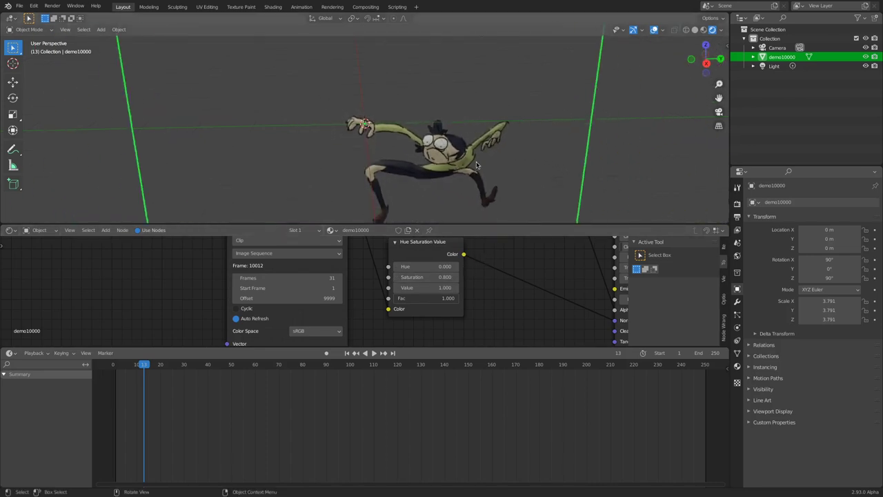
pyautogui.press('g')
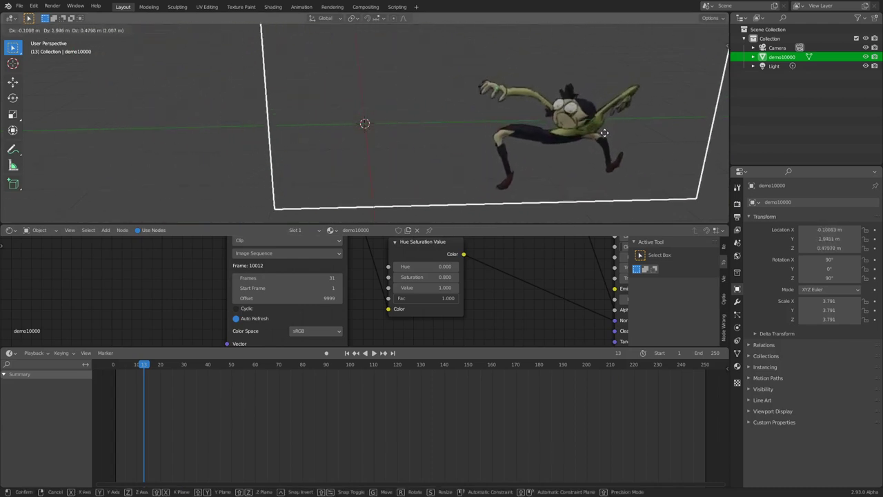
pyautogui.click(602, 137)
pyautogui.moveTo(705, 56); pyautogui.dragTo(650, 94)
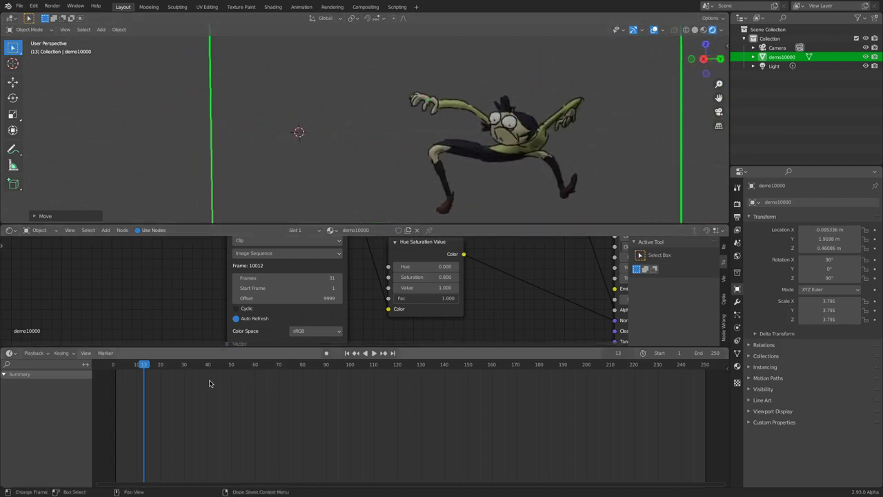
# Scrub the animation to frame 22 and examine the character's shading from different viewing angles.
pyautogui.moveTo(182, 367); pyautogui.dragTo(165, 368)
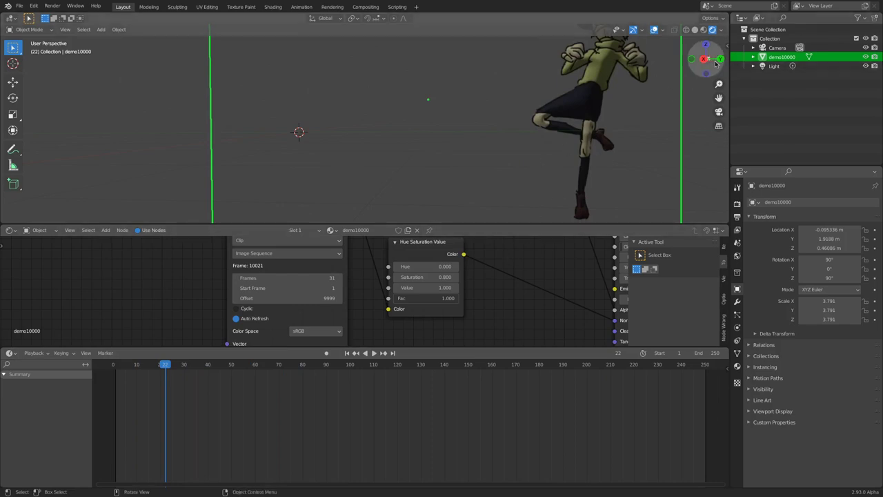
pyautogui.moveTo(704, 60); pyautogui.dragTo(486, 207)
pyautogui.moveTo(705, 59); pyautogui.dragTo(657, 98)
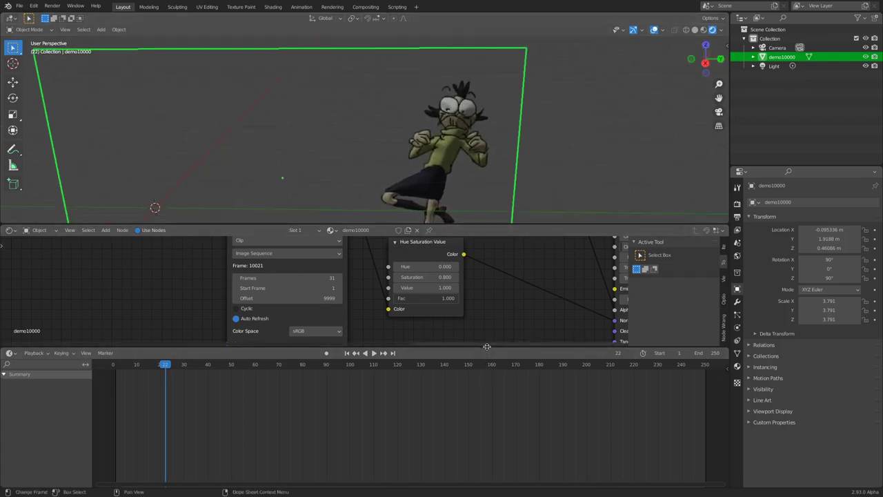
# Shrink the Timeline and Shader Editor areas so the 3D Viewport takes up most of the height.
pyautogui.moveTo(485, 346); pyautogui.dragTo(483, 423)
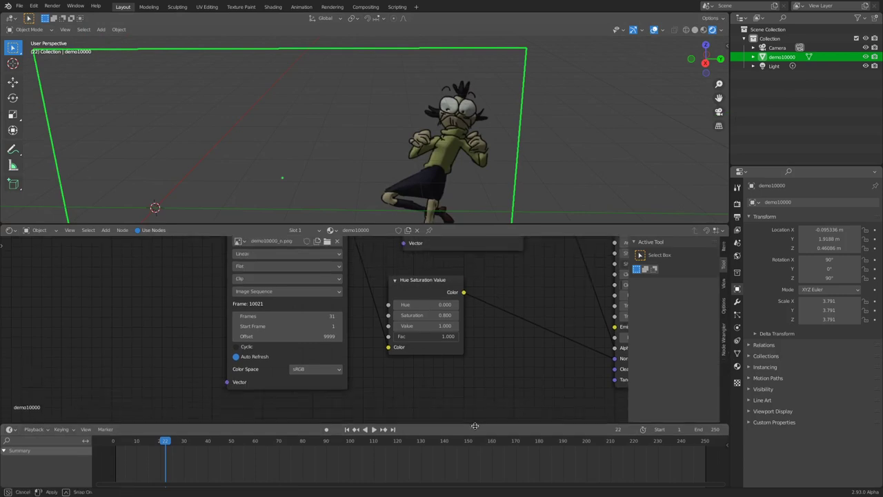
pyautogui.moveTo(479, 225); pyautogui.dragTo(486, 343)
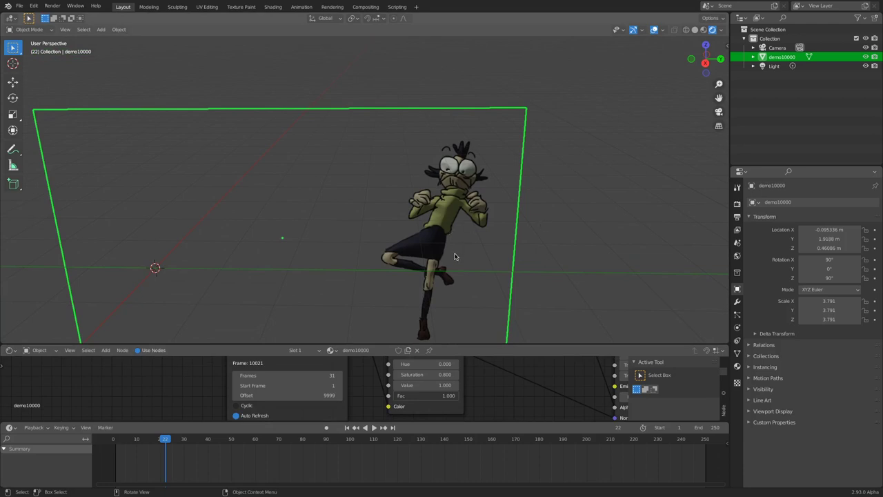
pyautogui.scroll(5, 468, 373)
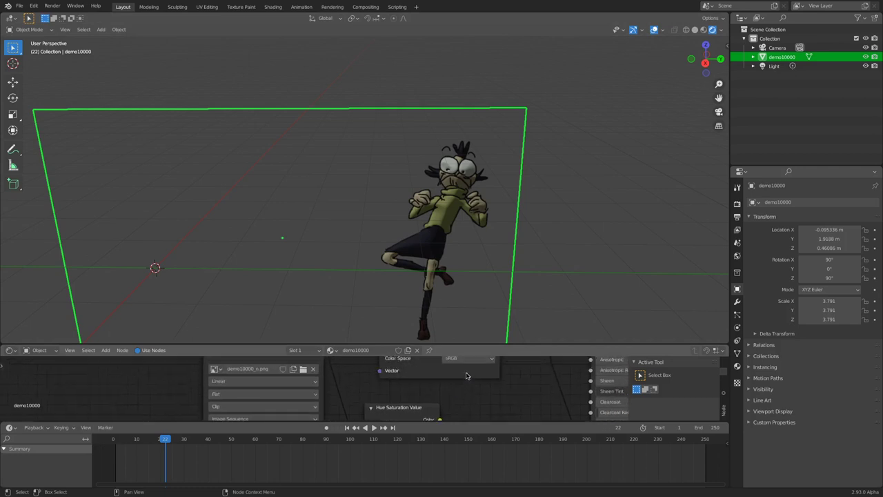
# Examine the character plane's shading from several viewing angles, ending with an elevated front view.
pyautogui.scroll(1, 467, 371)
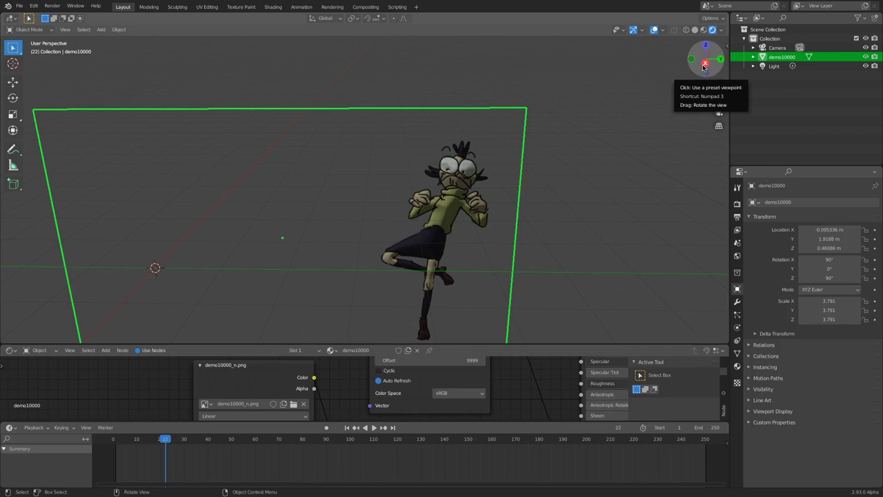
pyautogui.moveTo(700, 70); pyautogui.dragTo(447, 230)
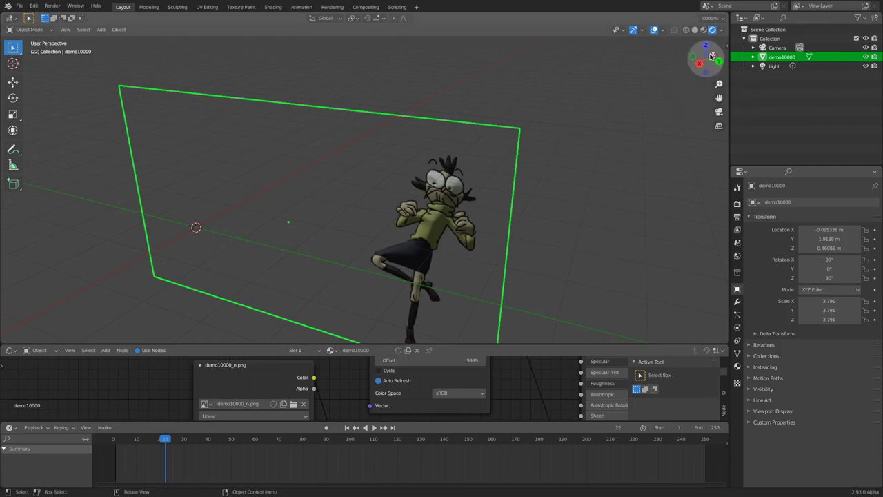
pyautogui.moveTo(710, 61); pyautogui.dragTo(729, 74)
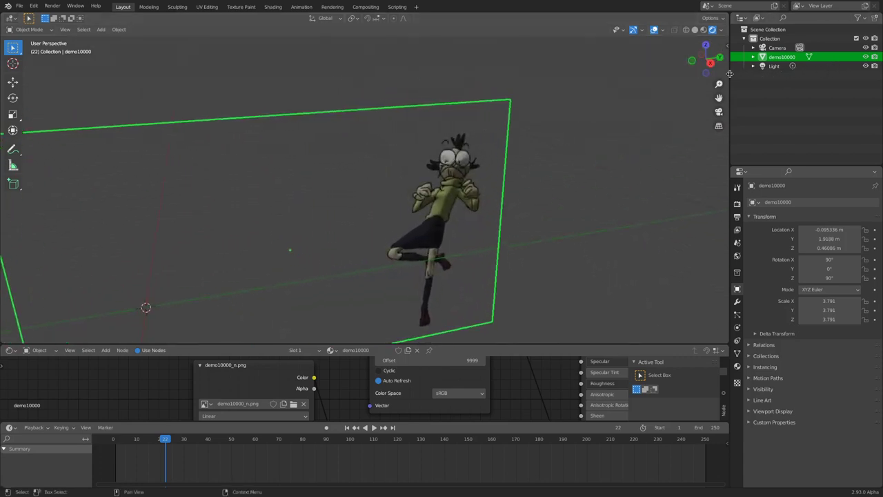
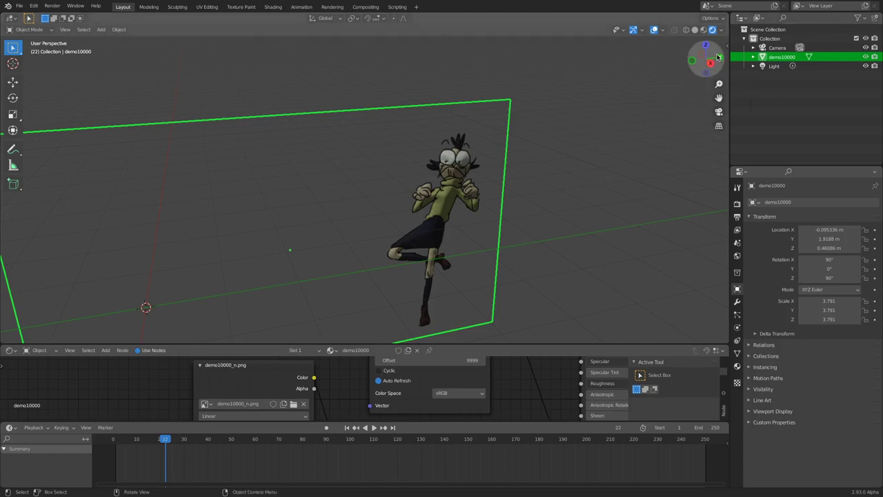
pyautogui.moveTo(704, 61); pyautogui.dragTo(725, 96)
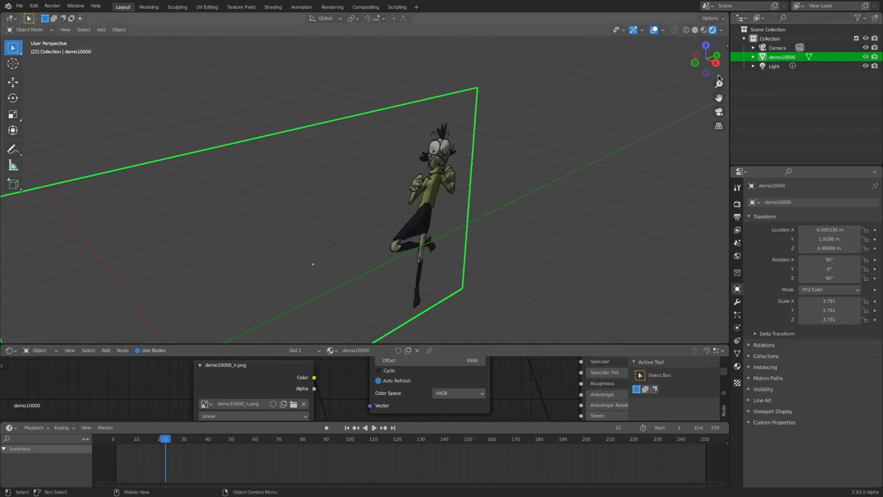
pyautogui.moveTo(705, 59); pyautogui.dragTo(643, 102)
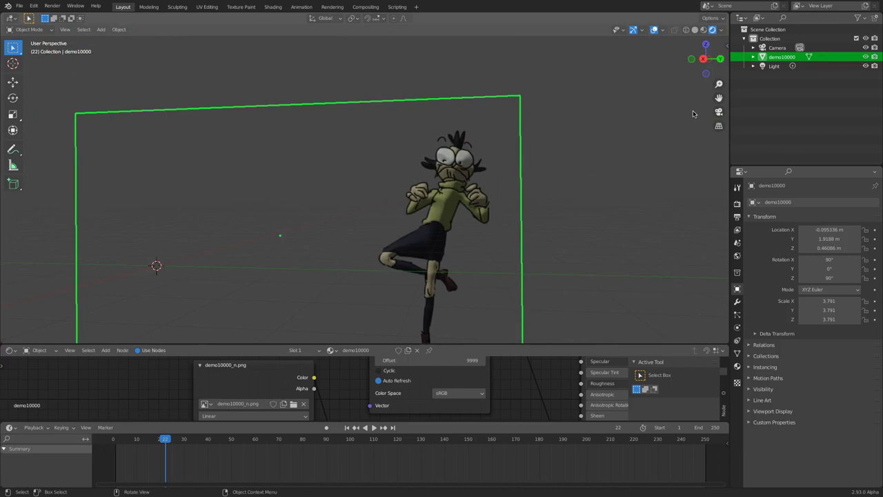
pyautogui.moveTo(705, 59)
pyautogui.mouseDown()
pyautogui.moveTo(717, 76)
pyautogui.moveTo(738, 68)
pyautogui.moveTo(707, 67)
pyautogui.moveTo(705, 87)
pyautogui.moveTo(710, 68)
pyautogui.mouseUp()
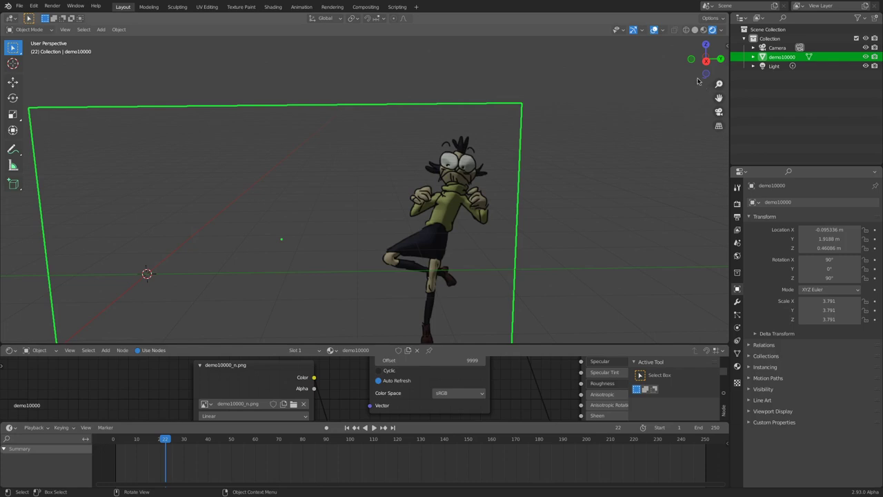
pyautogui.moveTo(703, 65)
pyautogui.mouseDown()
pyautogui.moveTo(707, 76)
pyautogui.moveTo(704, 69)
pyautogui.mouseUp()
# Add a mesh plane and move it under the character's feet, at about X 0.2 m, Y 3.83 m and Z -1.27 m.
pyautogui.hotkey('shift', 'a')
pyautogui.moveTo(496, 186)
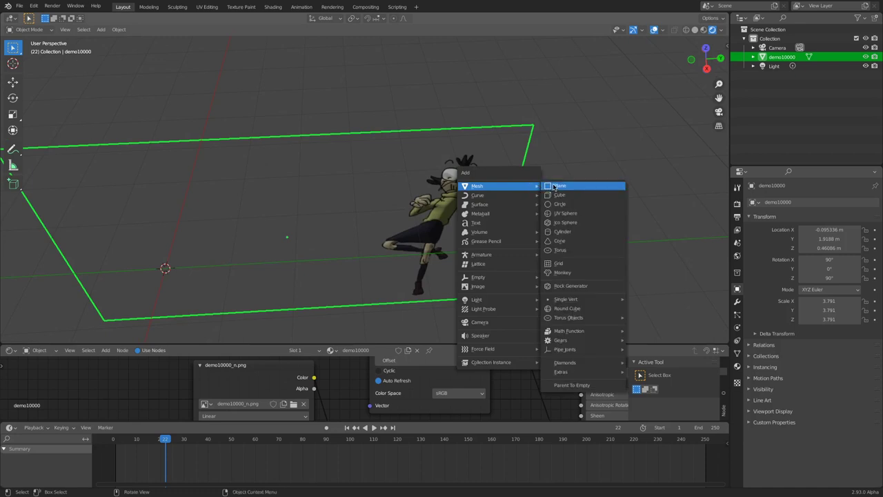
pyautogui.click(556, 186)
pyautogui.press('g')
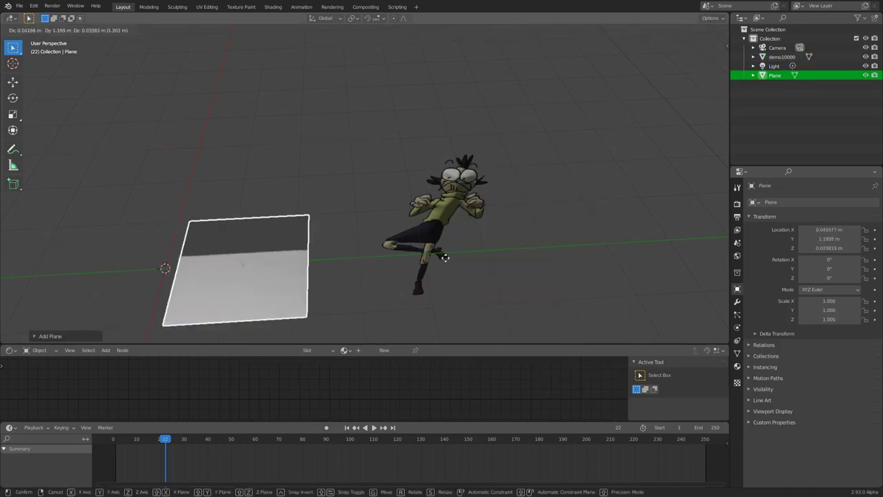
pyautogui.click(591, 263)
pyautogui.press('g')
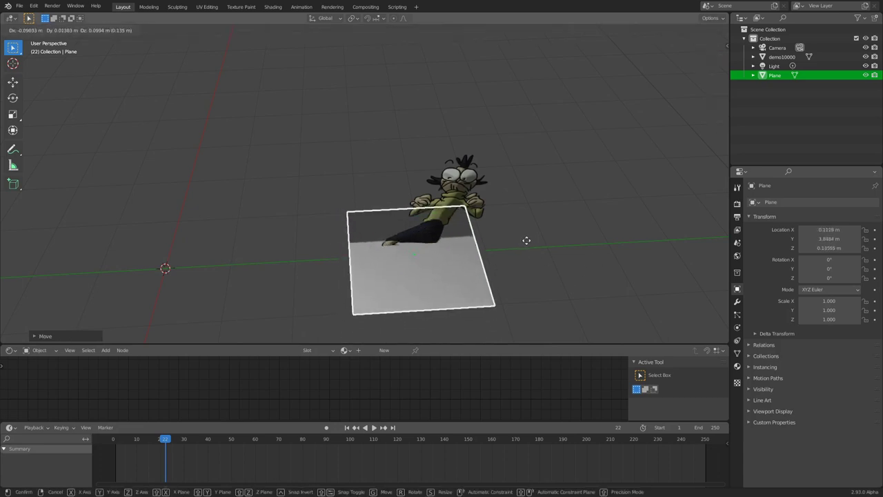
pyautogui.press('z')
pyautogui.click(519, 296)
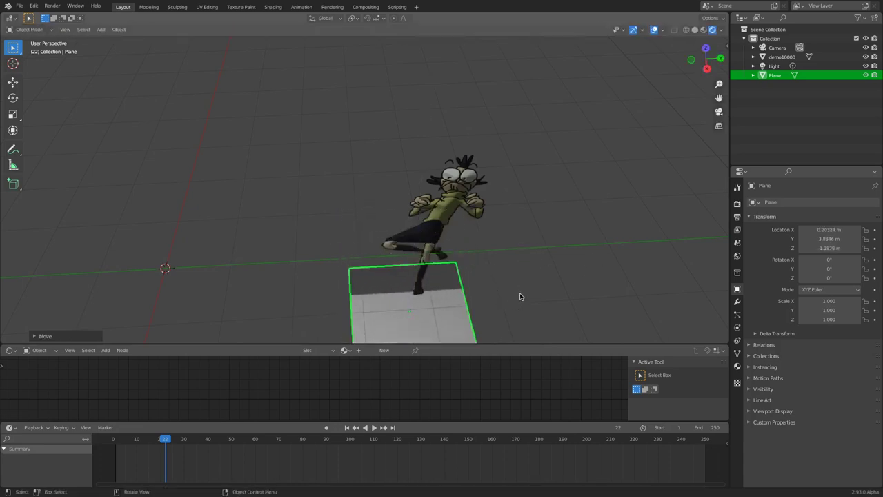
# Scale the new plane up to about 7.74 so it forms a large floor around the character.
pyautogui.press('s')
pyautogui.click(689, 239)
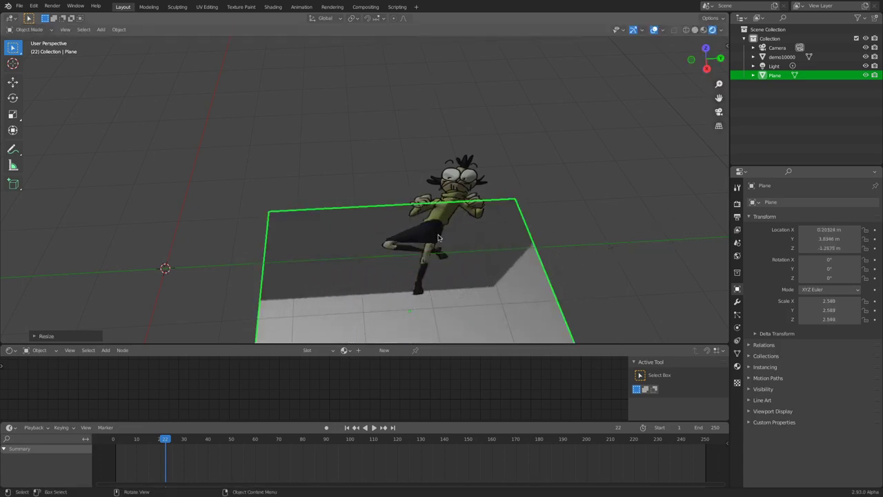
pyautogui.press('s')
pyautogui.click(641, 229)
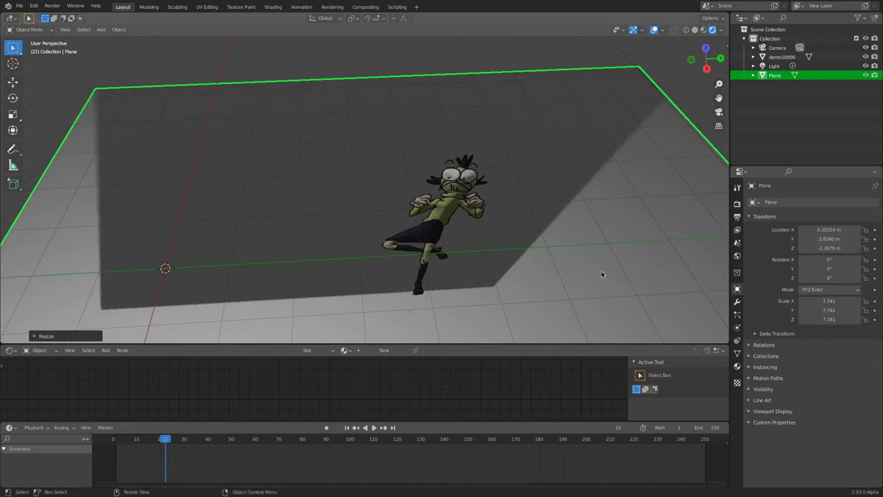
# Set the Shadow Mode of the character plane's material to Alpha Clip.
pyautogui.click(436, 214)
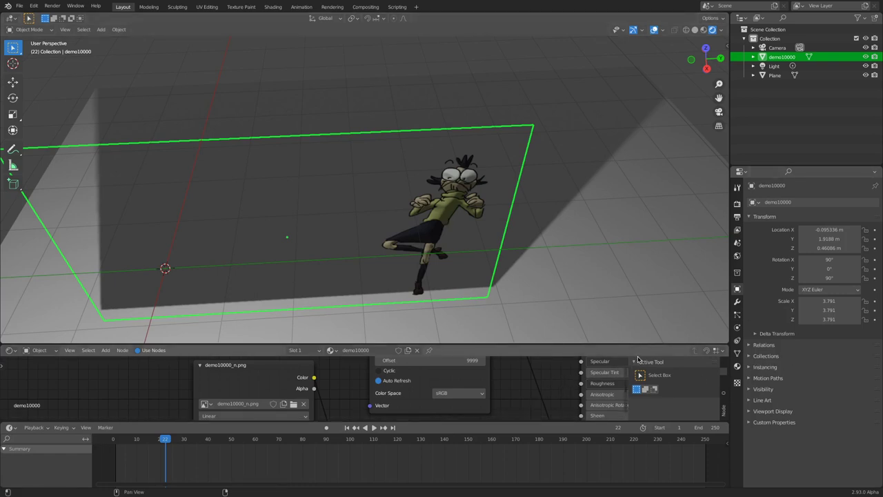
pyautogui.click(736, 367)
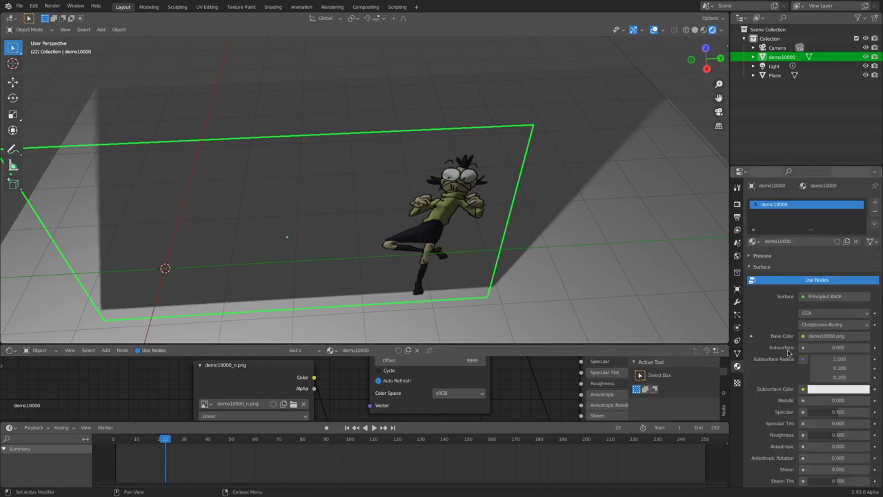
pyautogui.scroll(-7, 872, 338)
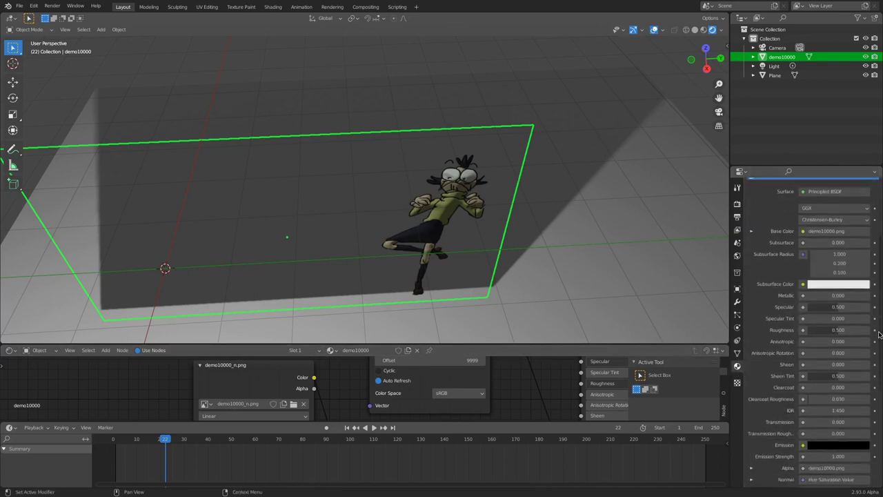
pyautogui.scroll(-4, 872, 381)
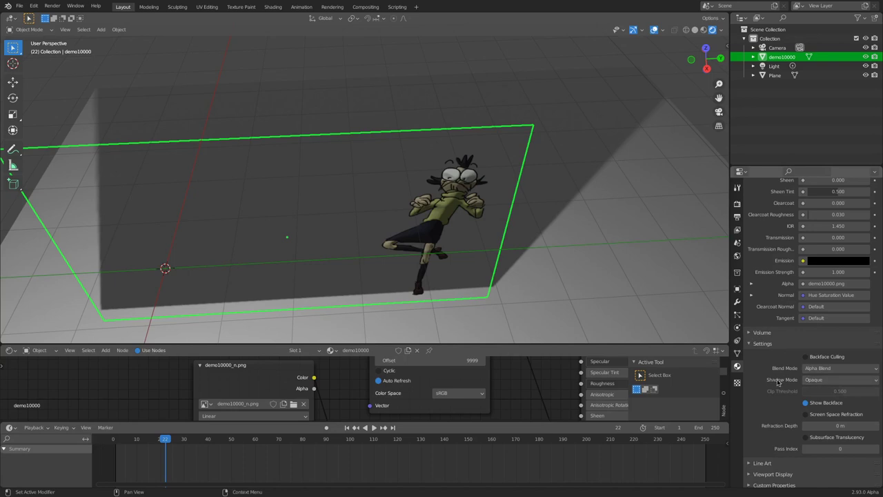
pyautogui.click(808, 381)
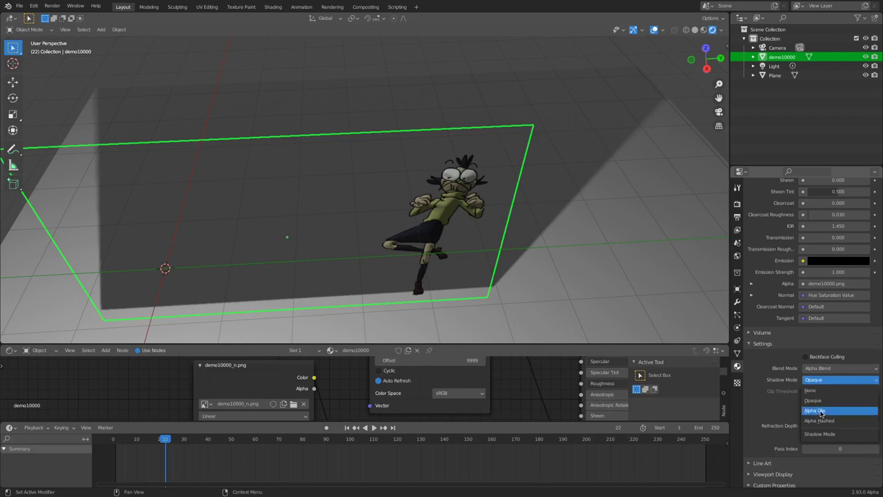
pyautogui.click(821, 412)
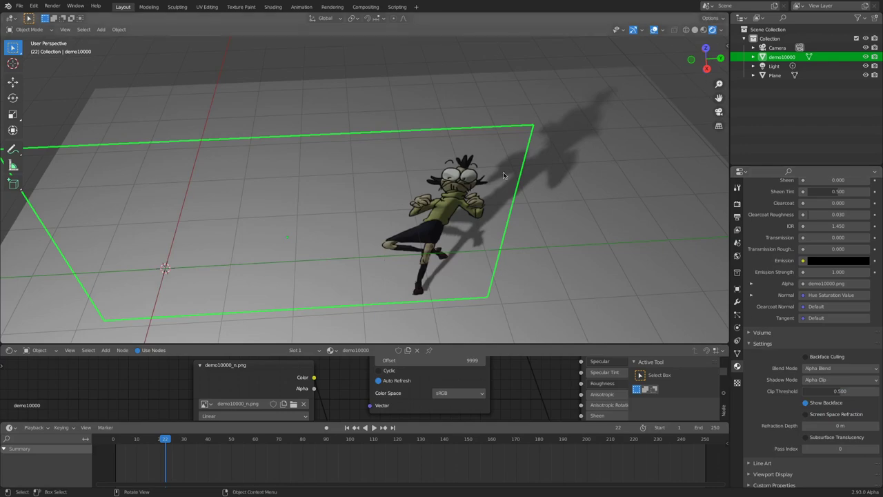
# Scrub the animation to frame 9 and examine the character's shadow on the floor from different angles.
pyautogui.moveTo(687, 71); pyautogui.dragTo(710, 56)
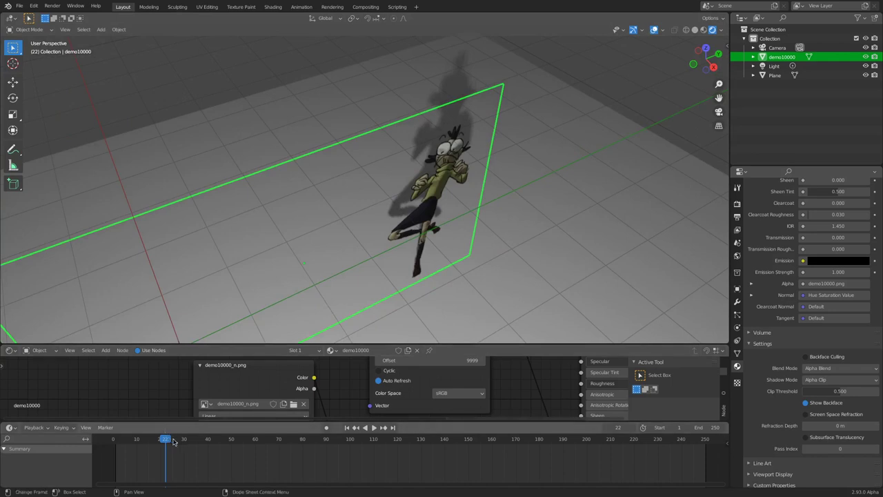
pyautogui.moveTo(164, 439); pyautogui.dragTo(134, 431)
pyautogui.moveTo(704, 56); pyautogui.dragTo(621, 100)
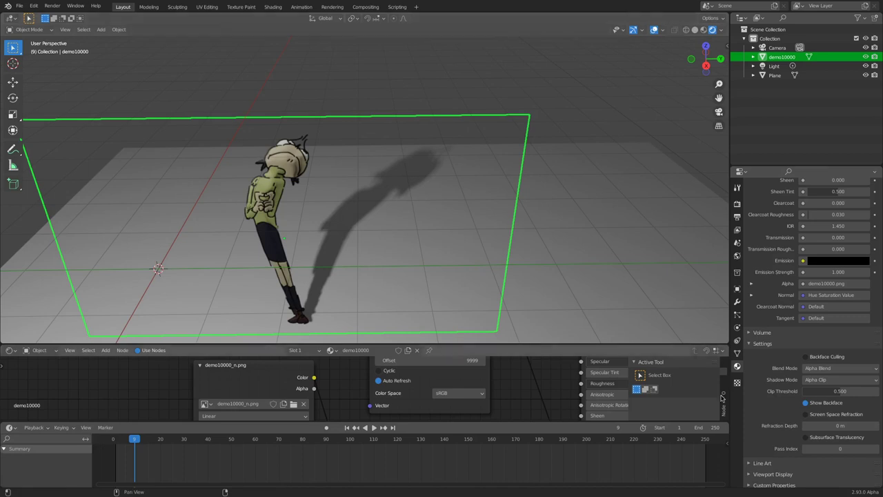
# Try Alpha Hashed as the character material's Shadow Mode, and return it to Alpha Clip.
pyautogui.click(828, 380)
pyautogui.click(819, 421)
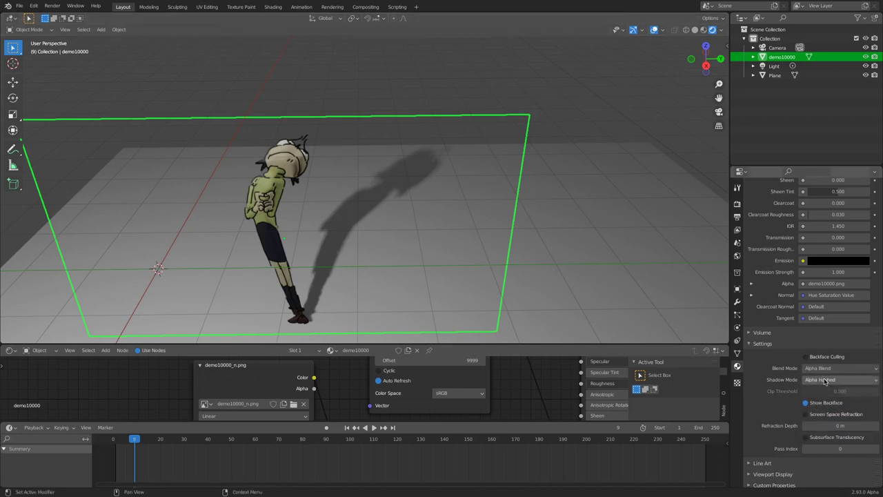
pyautogui.click(825, 380)
pyautogui.click(827, 409)
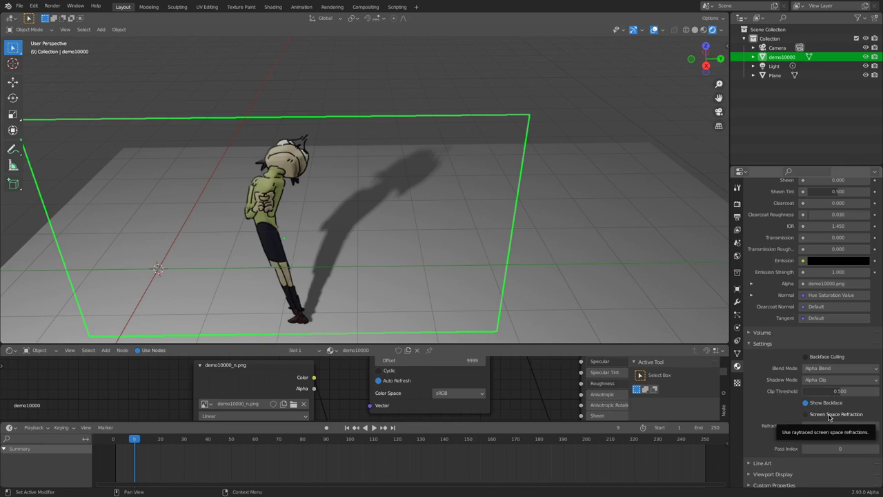
# Play the animation from near its start and scrub to frame 17 to check the moving shadow.
pyautogui.click(119, 440)
pyautogui.press('space')
pyautogui.moveTo(121, 440); pyautogui.dragTo(152, 451)
pyautogui.press('space')
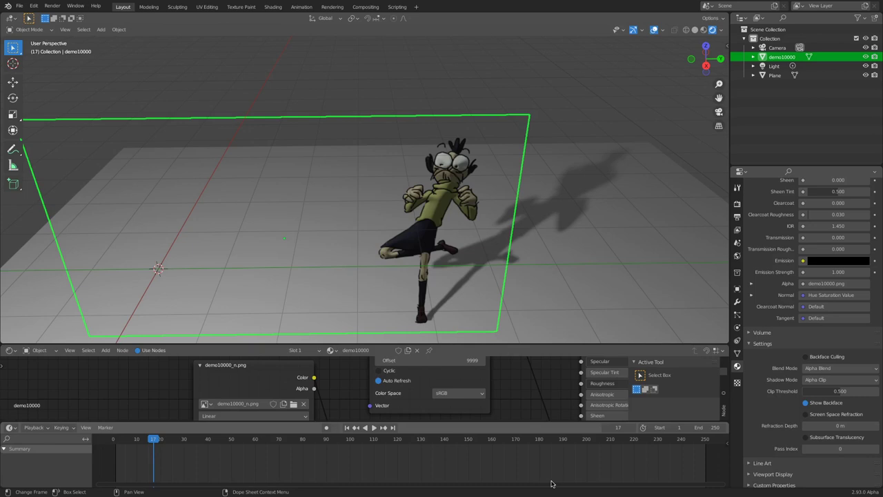
# Make the Shader Editor area slightly taller and review the character material's image texture and Hue Saturation Value nodes.
pyautogui.moveTo(539, 345); pyautogui.dragTo(516, 182)
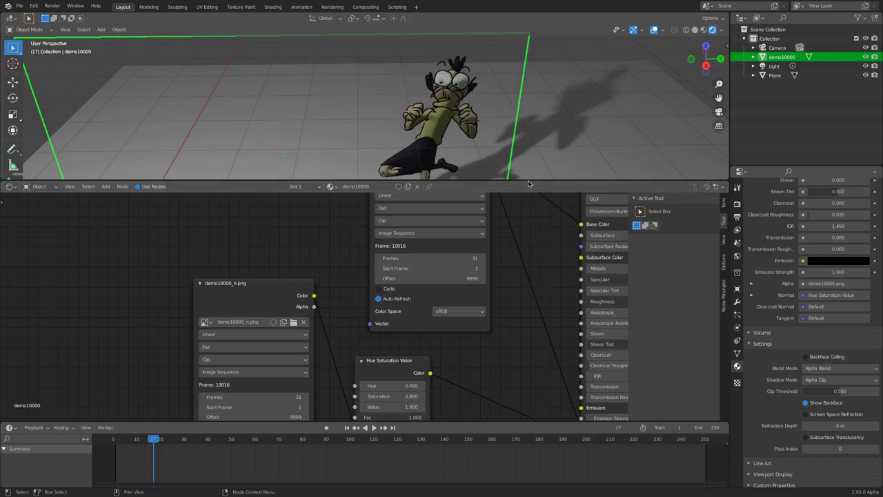
pyautogui.moveTo(529, 179); pyautogui.dragTo(529, 312)
pyautogui.moveTo(693, 72); pyautogui.dragTo(526, 281)
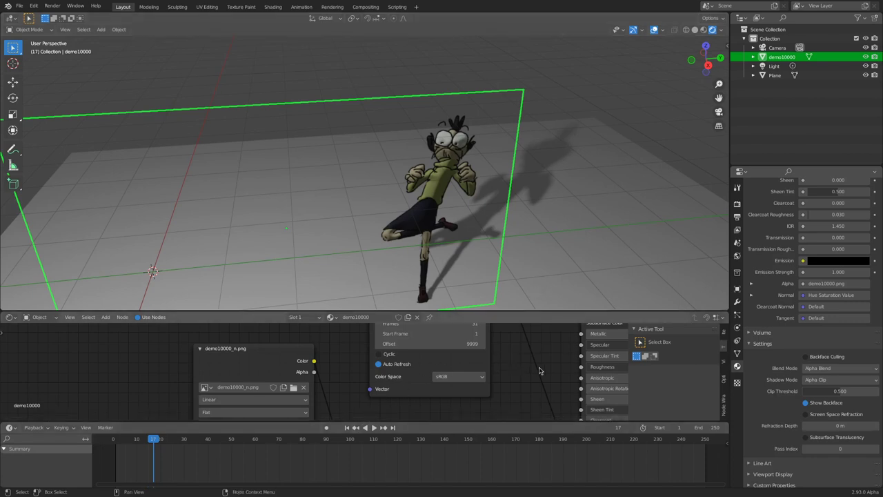
pyautogui.keyDown('shift'); pyautogui.scroll(5, 519, 372); pyautogui.keyUp('shift')
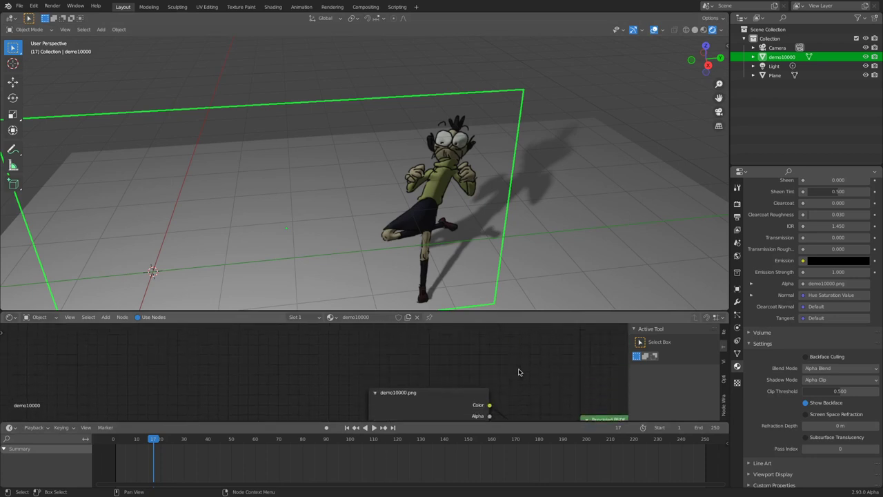
pyautogui.keyDown('shift'); pyautogui.scroll(-5, 511, 372); pyautogui.keyUp('shift')
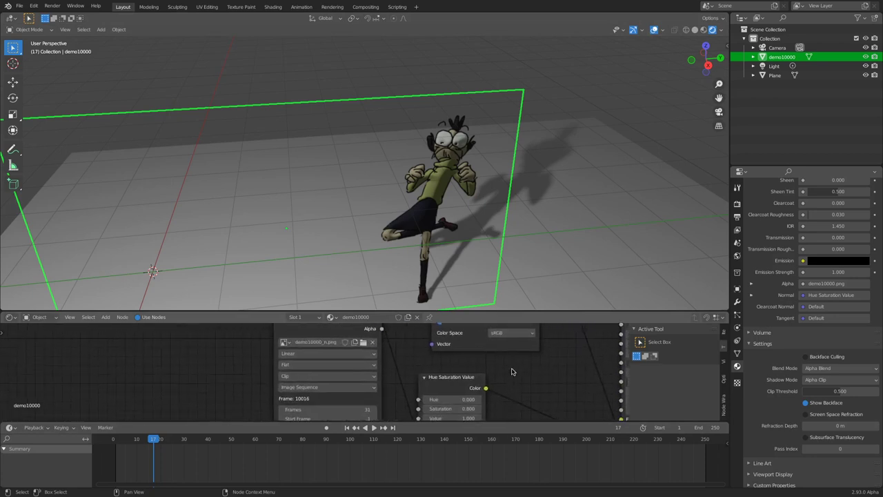
pyautogui.keyDown('ctrl'); pyautogui.hscroll(-3, 511, 372); pyautogui.keyUp('ctrl')
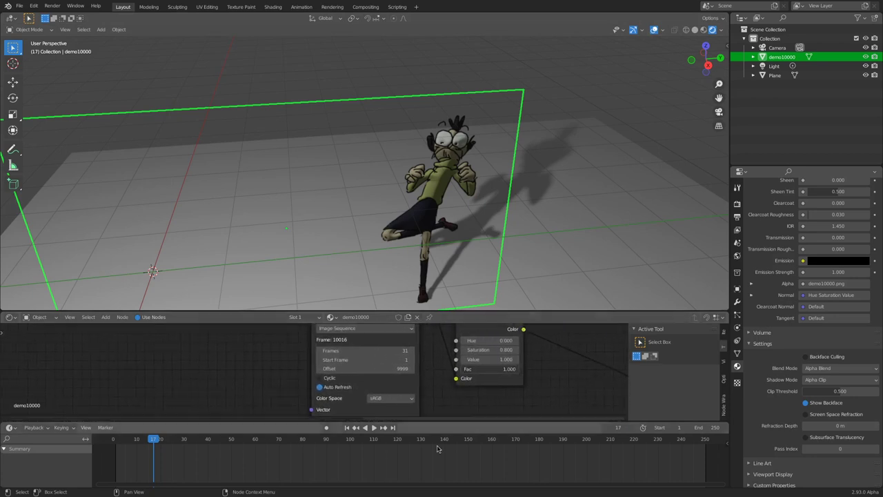
# Switch to the Chrome browser and change the YouTube login to the Sharpfla channel's account.
pyautogui.moveTo(345, 494)
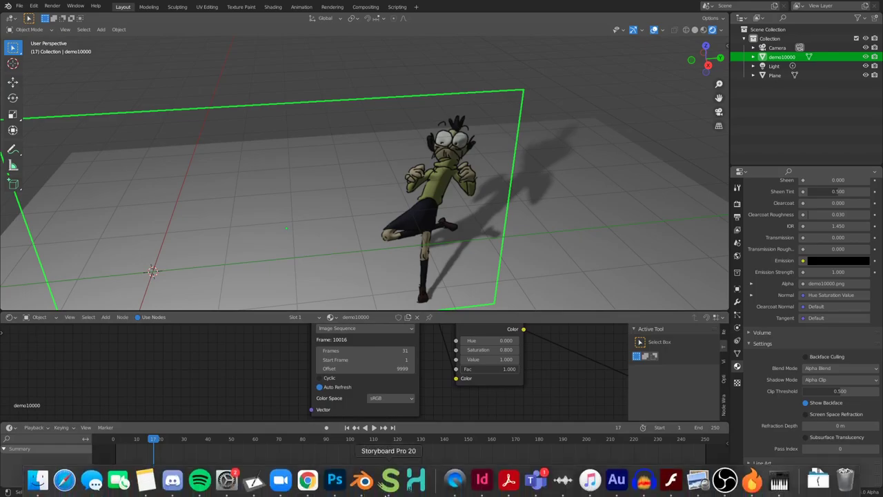
pyautogui.click(307, 479)
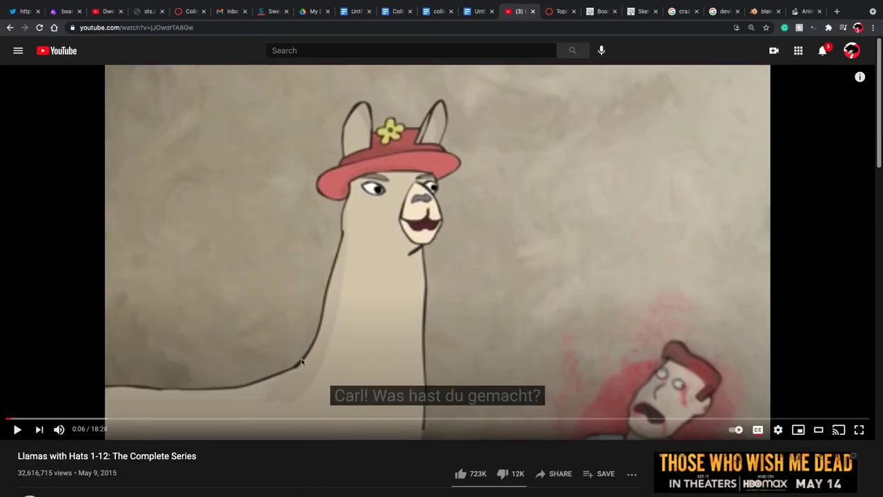
pyautogui.click(851, 50)
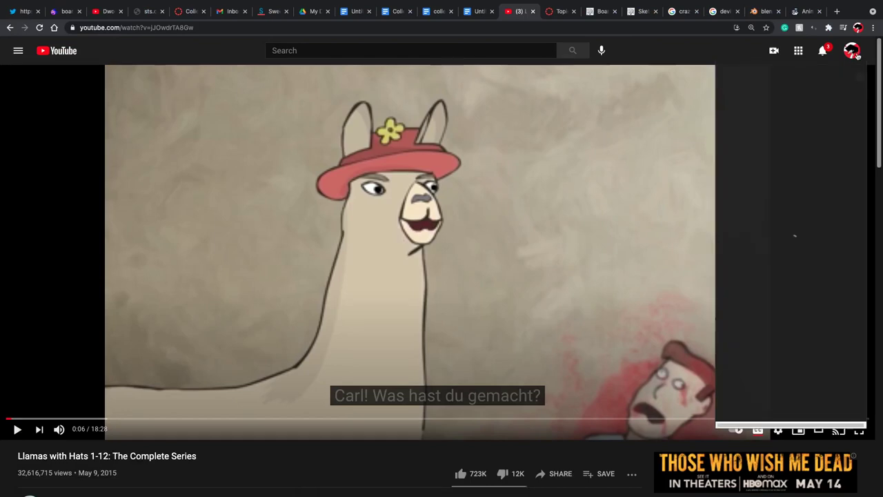
pyautogui.click(805, 189)
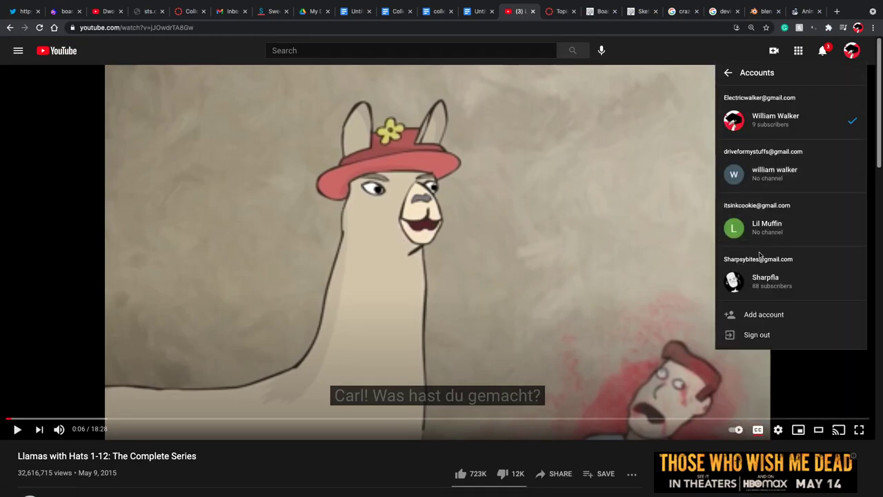
pyautogui.click(733, 279)
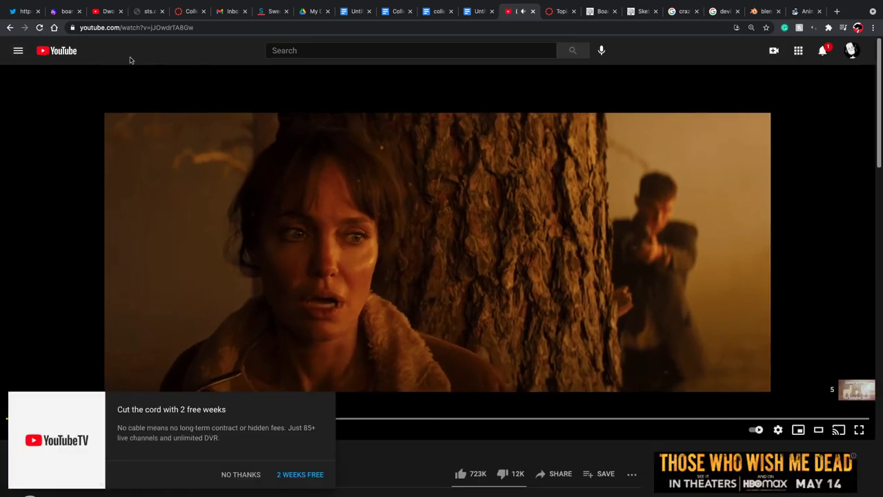
# Open the signed-in account's own YouTube channel page and copy its web address.
pyautogui.click(851, 50)
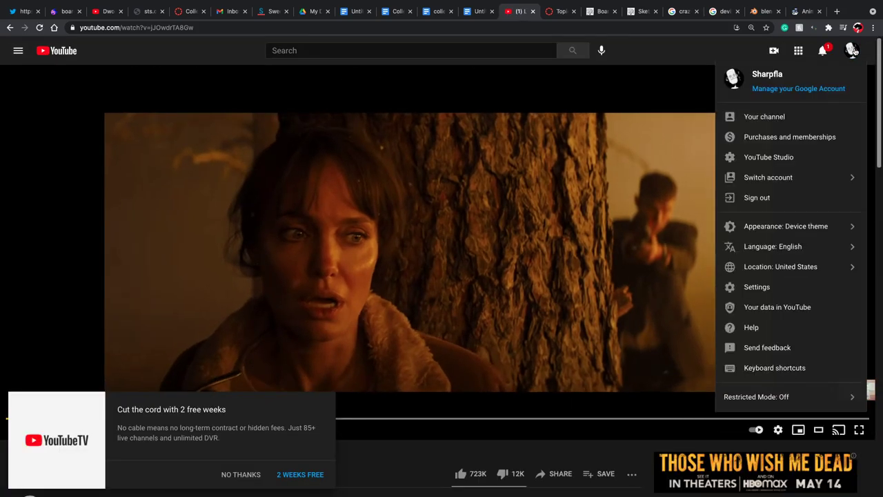
pyautogui.click(764, 116)
pyautogui.click(337, 28)
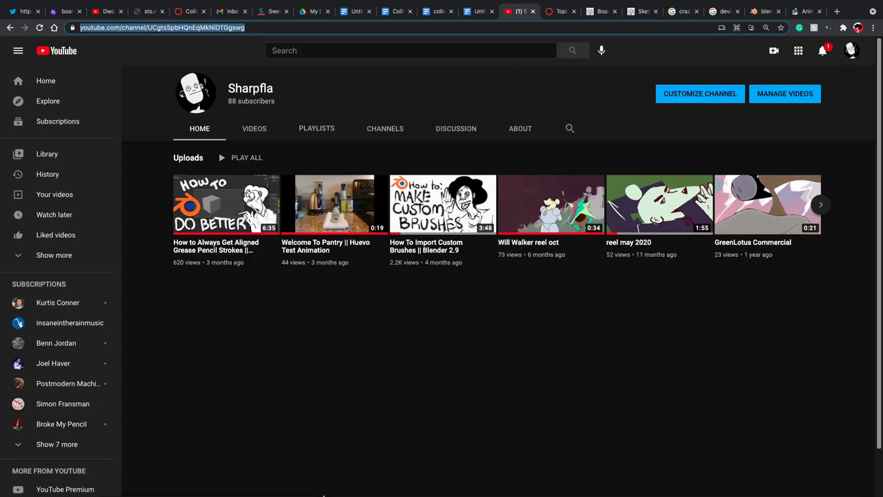
# Switch to Discord and post the YouTube channel's link in the class-text channel.
pyautogui.moveTo(288, 490)
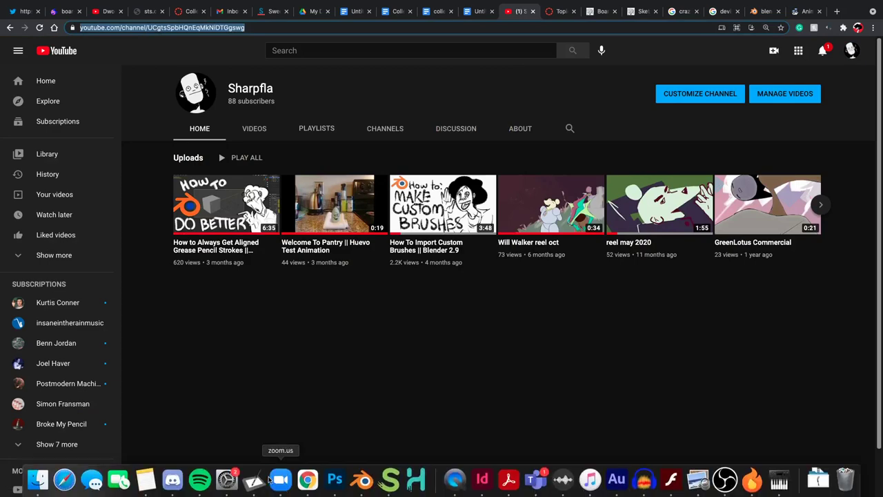
pyautogui.click(173, 480)
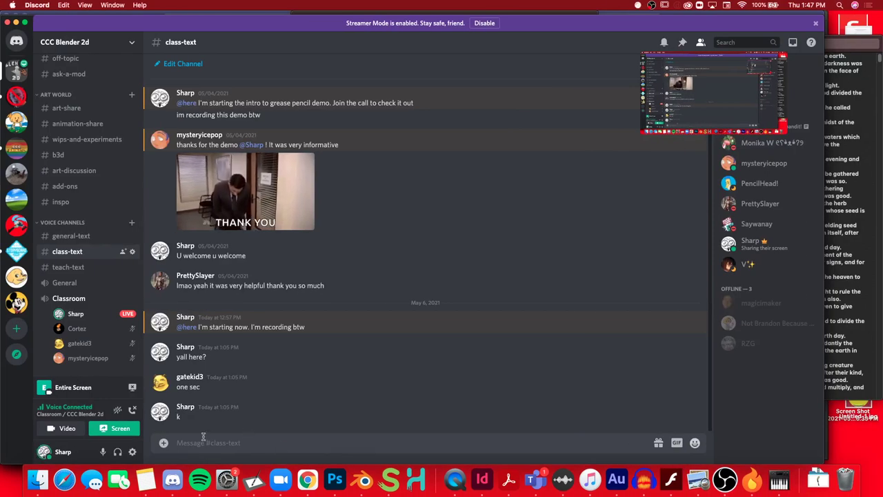
pyautogui.click(225, 442)
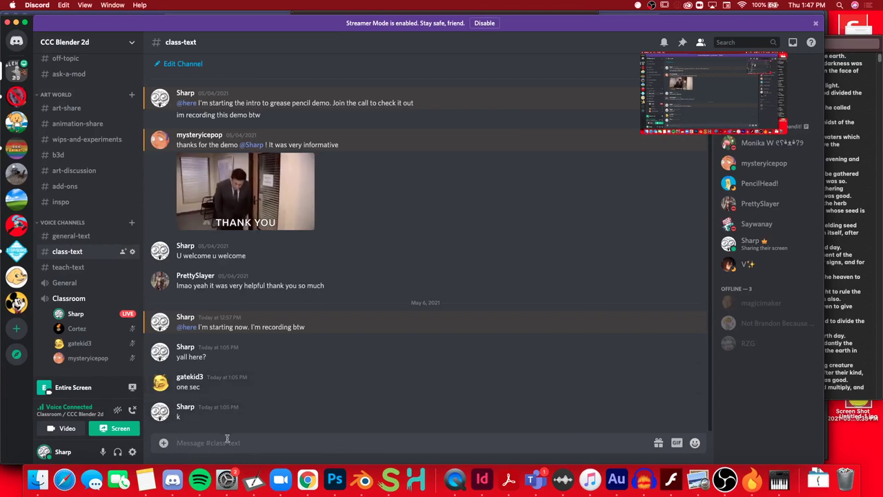
pyautogui.write('https://www.youtube.com/channel/UCgIsSobHOnEqMkNlDTGgswg')
pyautogui.press('Return')
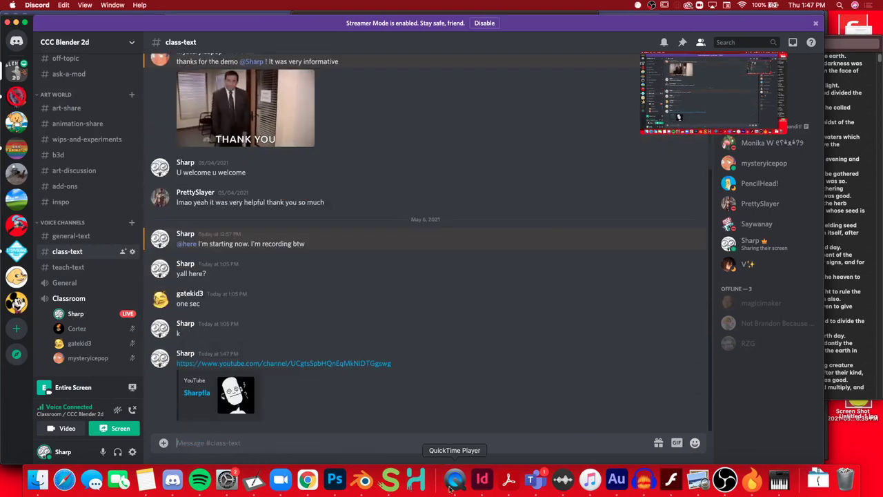
# Return to Blender and set the Hue Saturation Value node's Fac to 1.
pyautogui.click(358, 488)
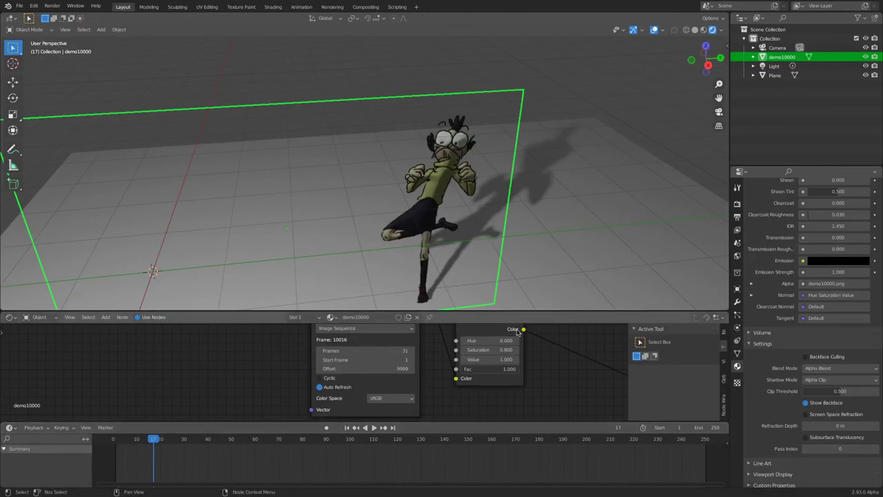
pyautogui.moveTo(706, 57); pyautogui.dragTo(679, 84)
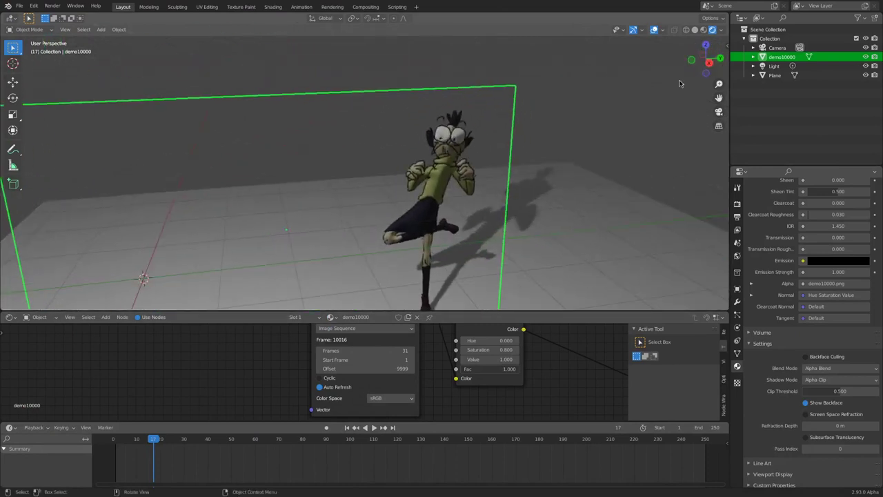
pyautogui.moveTo(512, 370)
pyautogui.mouseDown()
pyautogui.moveTo(500, 371)
pyautogui.moveTo(512, 370)
pyautogui.mouseUp()
pyautogui.click(512, 370)
pyautogui.write('1')
pyautogui.press('Return')
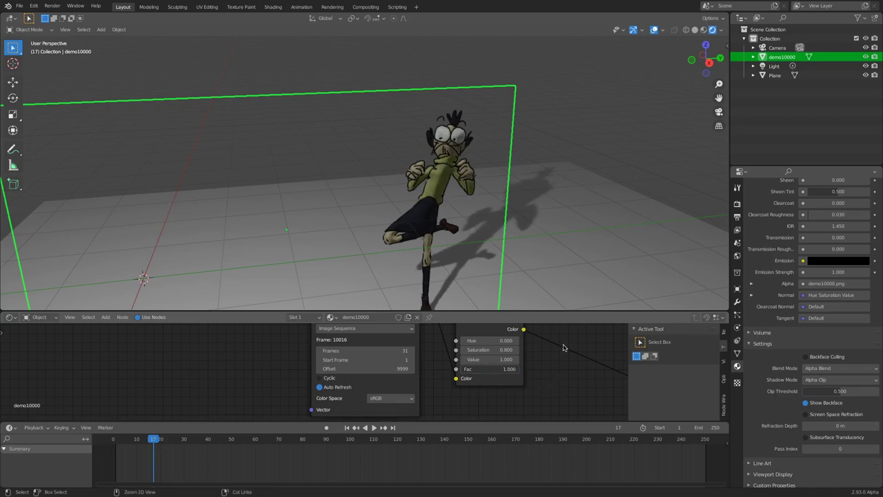
# View the scene through the camera and add a Monkey mesh at the 3D cursor.
pyautogui.moveTo(705, 60)
pyautogui.mouseDown()
pyautogui.moveTo(586, 128)
pyautogui.moveTo(607, 127)
pyautogui.moveTo(681, 58)
pyautogui.moveTo(628, 83)
pyautogui.moveTo(694, 65)
pyautogui.moveTo(683, 78)
pyautogui.moveTo(738, 59)
pyautogui.moveTo(740, 104)
pyautogui.moveTo(723, 51)
pyautogui.moveTo(714, 62)
pyautogui.mouseUp()
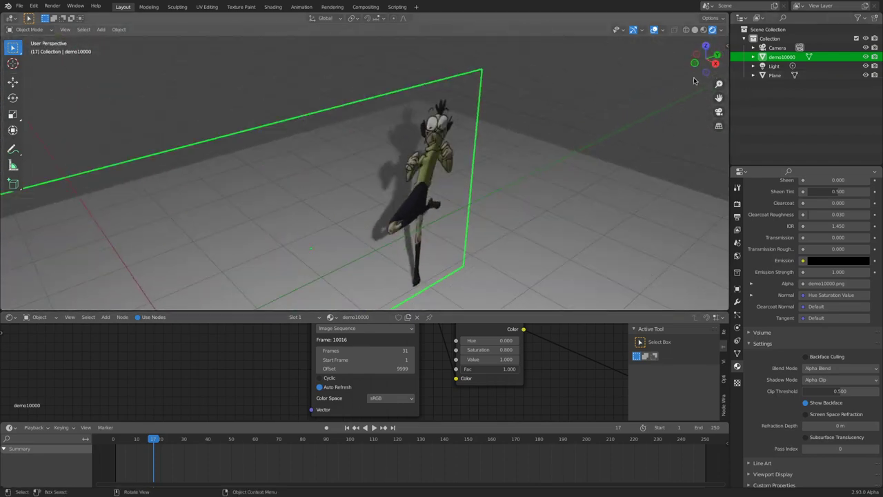
pyautogui.click(718, 111)
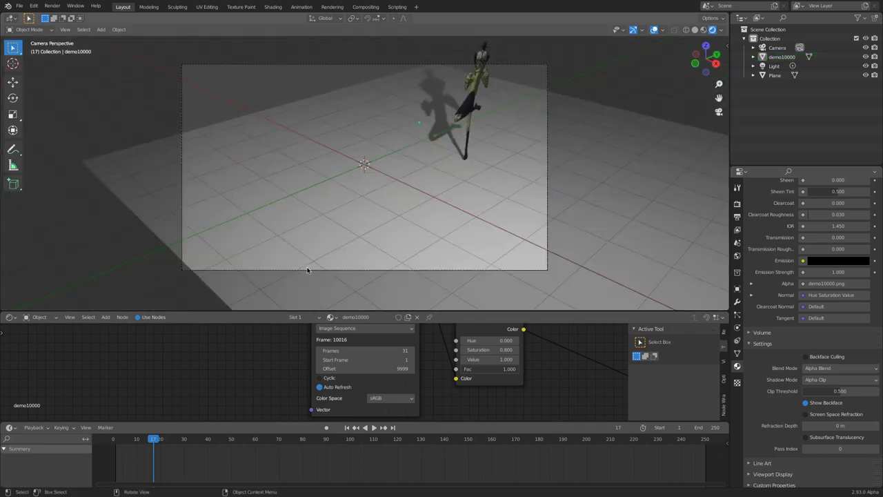
pyautogui.hotkey('shift', 'a')
pyautogui.moveTo(366, 218)
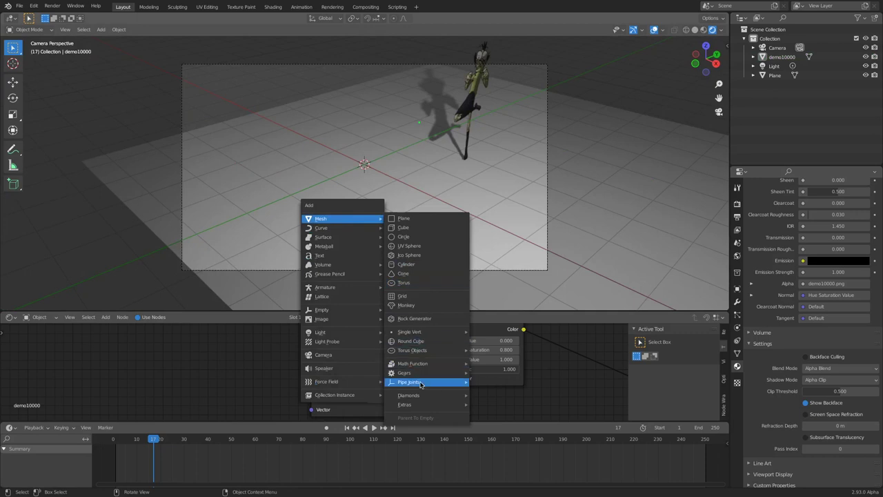
pyautogui.click(414, 304)
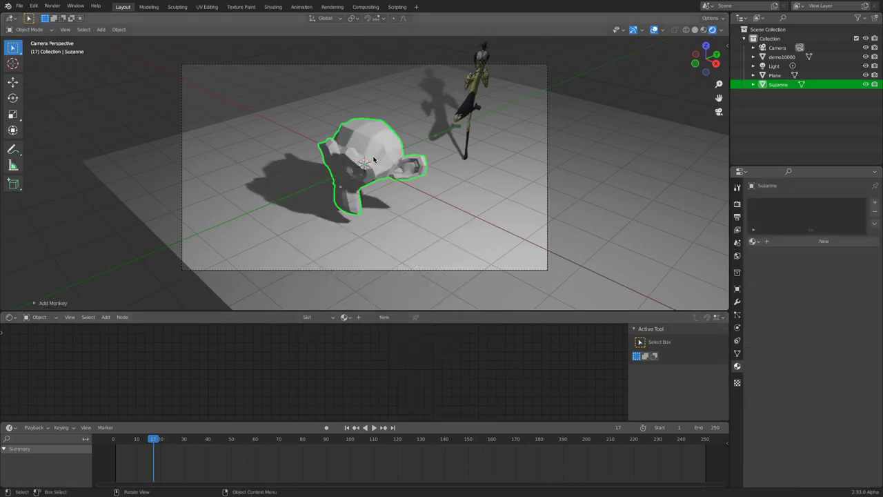
# Give the monkey a Subdivision Surface modifier with viewport level 2 and apply it.
pyautogui.click(737, 302)
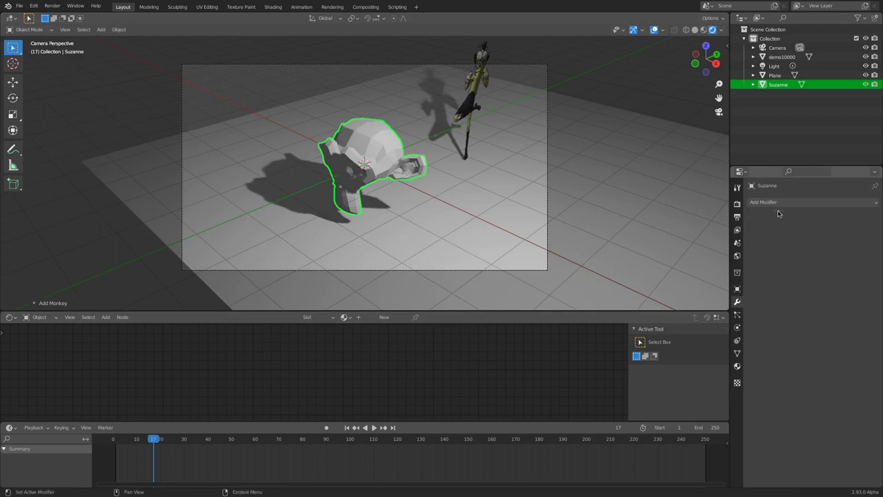
pyautogui.click(771, 202)
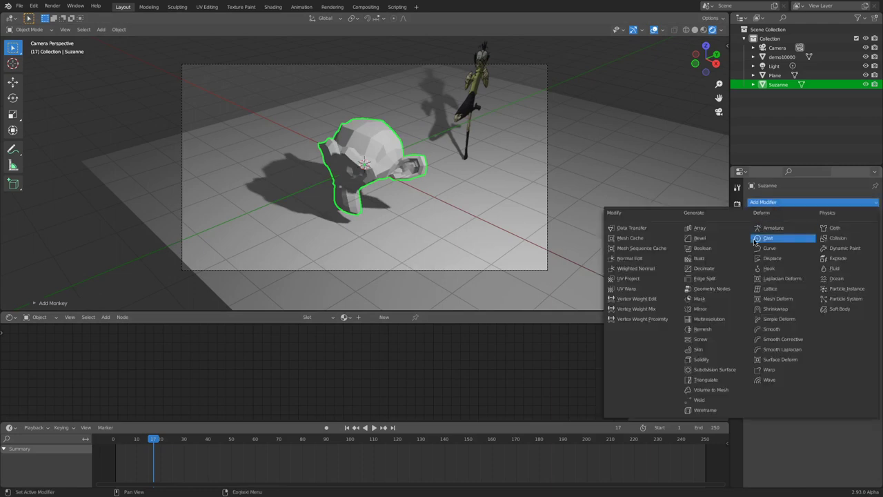
pyautogui.click(713, 369)
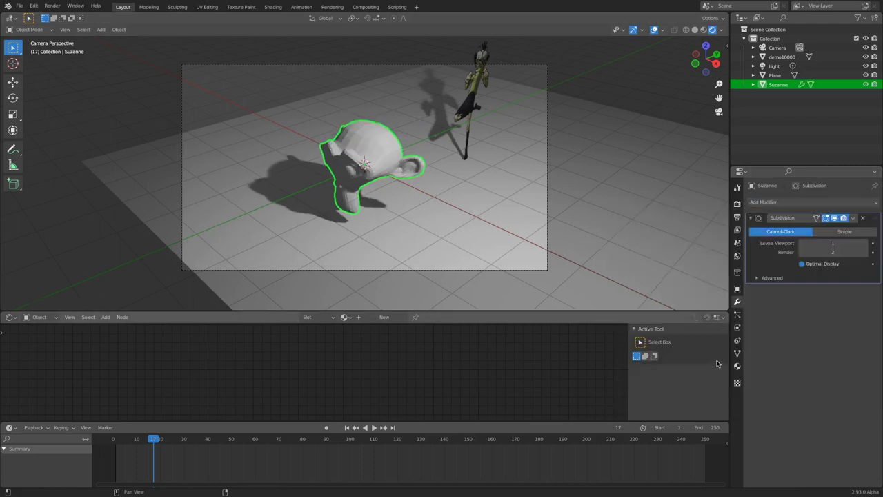
pyautogui.click(864, 243)
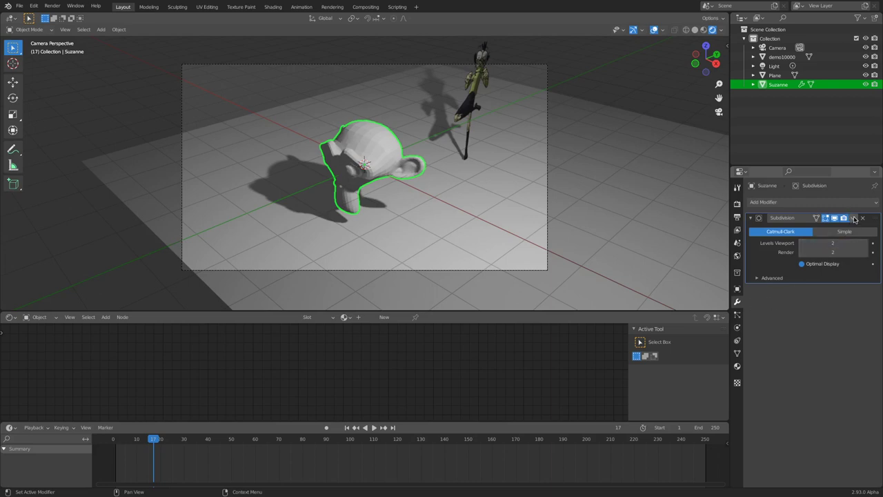
pyautogui.click(853, 219)
pyautogui.click(825, 232)
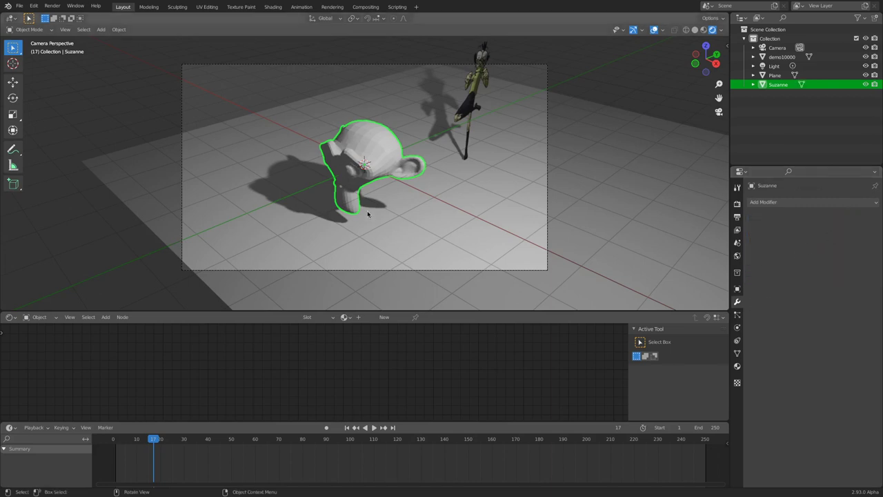
# Add a blank Grease Pencil object to the scene and create a new material for it.
pyautogui.hotkey('shift', 'a')
pyautogui.moveTo(379, 227)
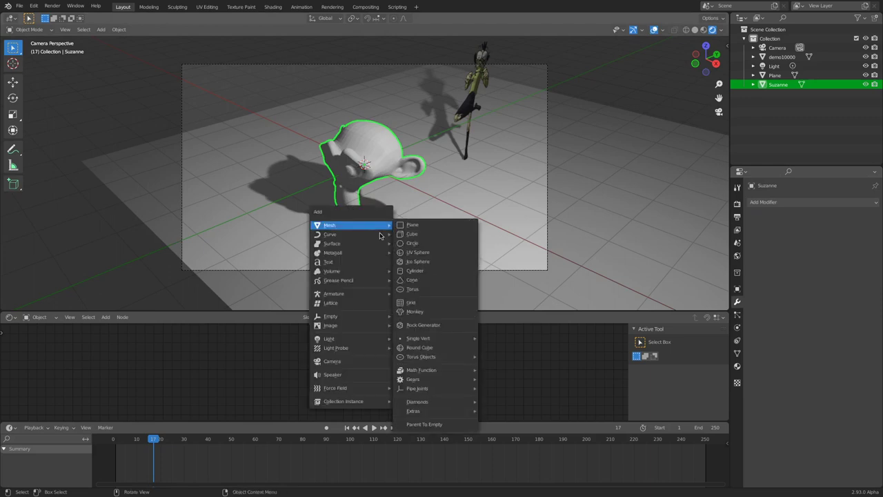
pyautogui.moveTo(381, 280)
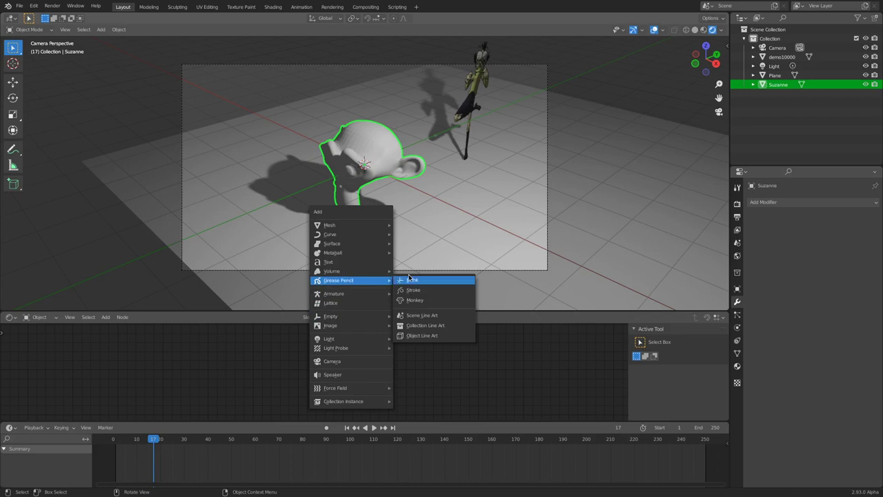
pyautogui.click(411, 280)
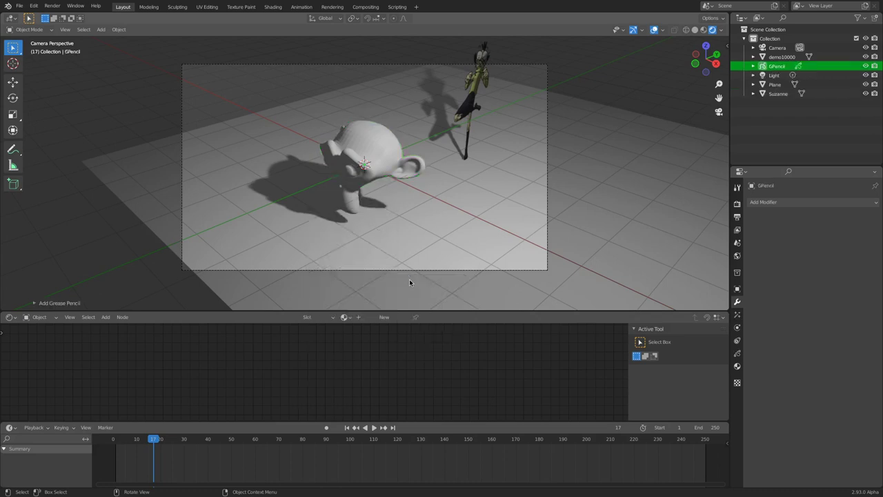
pyautogui.click(736, 366)
pyautogui.click(793, 278)
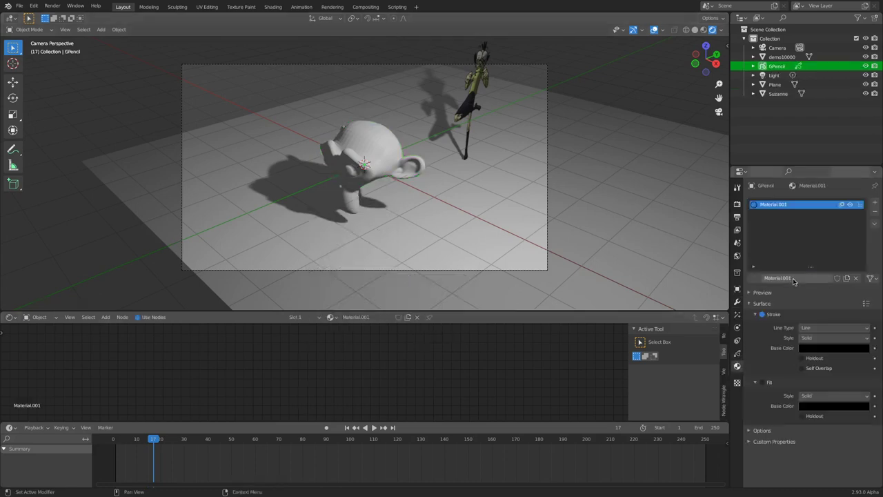
# Add a Line Art modifier to the Grease Pencil object and check which source collections it offers.
pyautogui.click(737, 304)
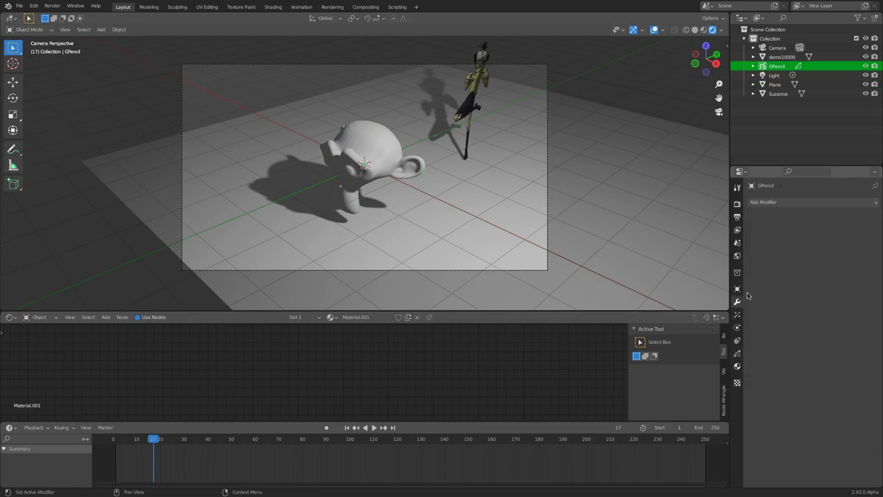
pyautogui.click(782, 205)
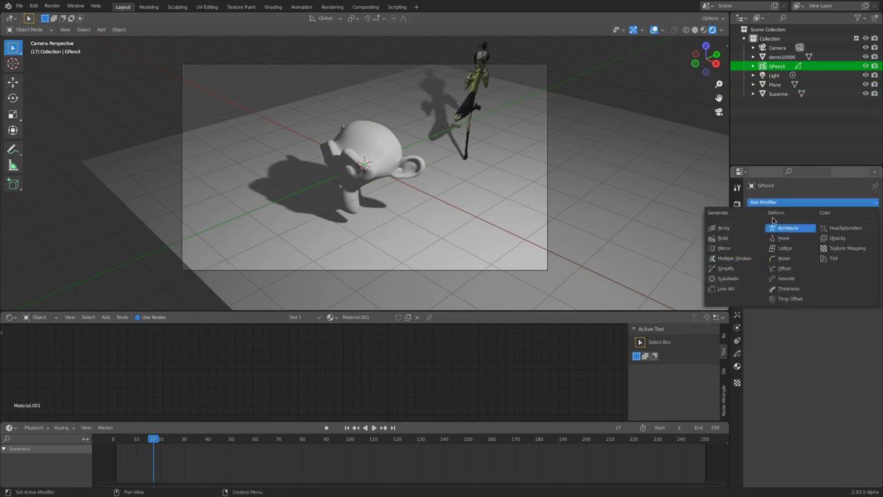
pyautogui.click(789, 204)
pyautogui.click(789, 204)
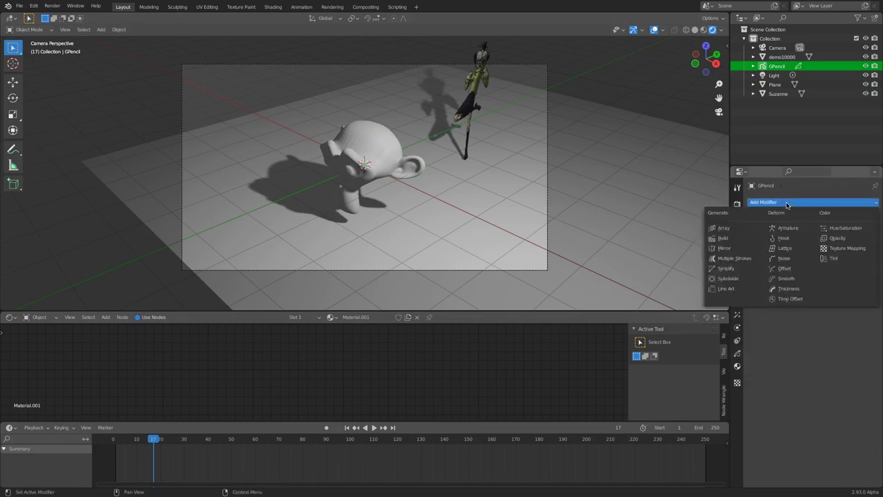
pyautogui.click(729, 290)
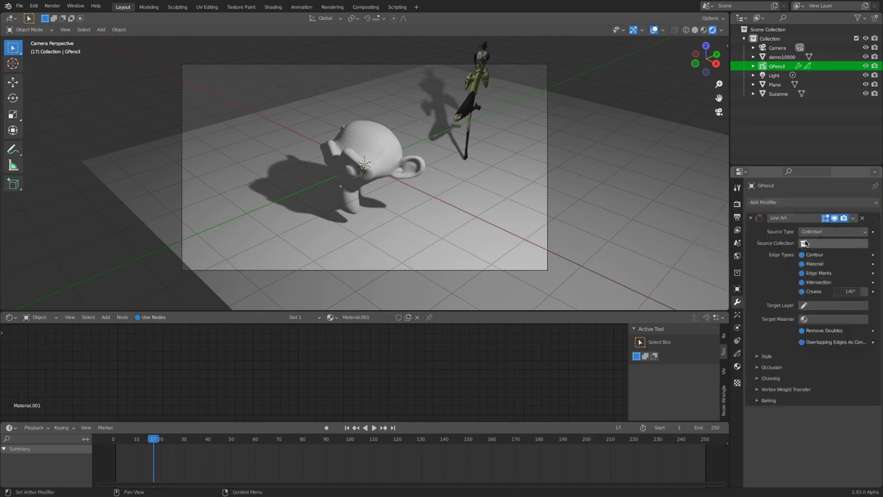
pyautogui.click(833, 231)
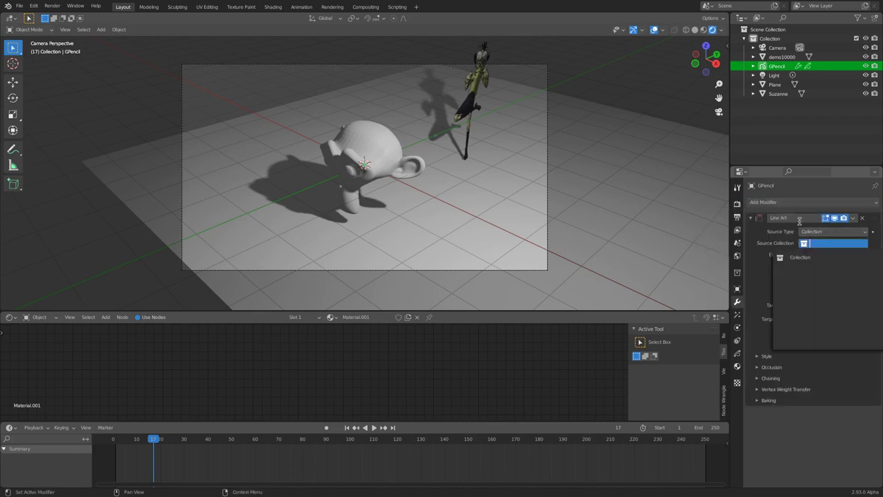
# Move the Suzanne monkey mesh into a new collection of its own.
pyautogui.click(775, 94)
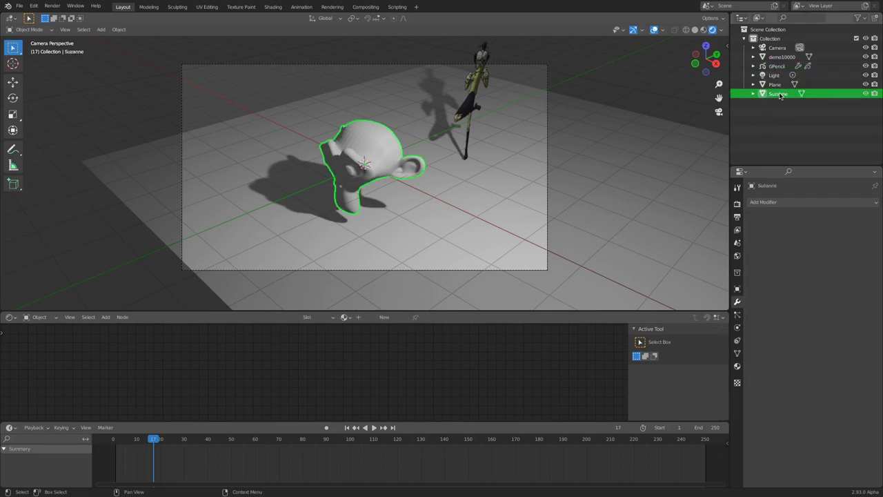
pyautogui.press('m')
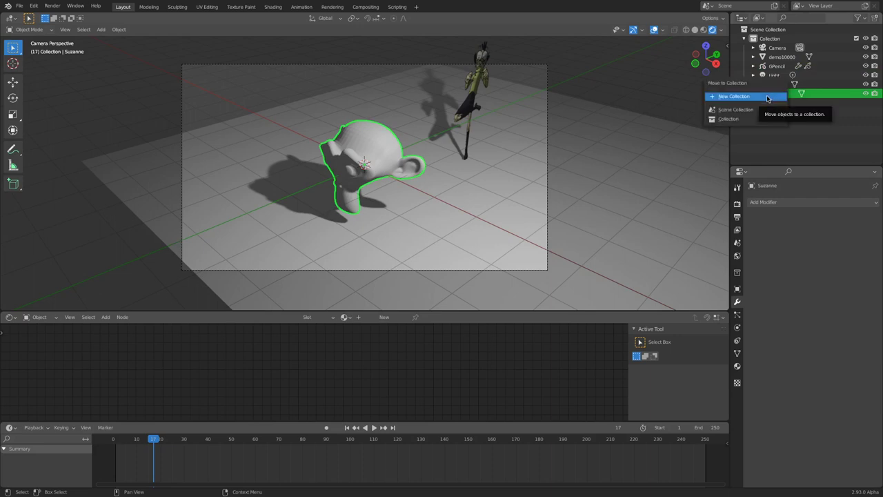
pyautogui.click(767, 97)
pyautogui.click(764, 124)
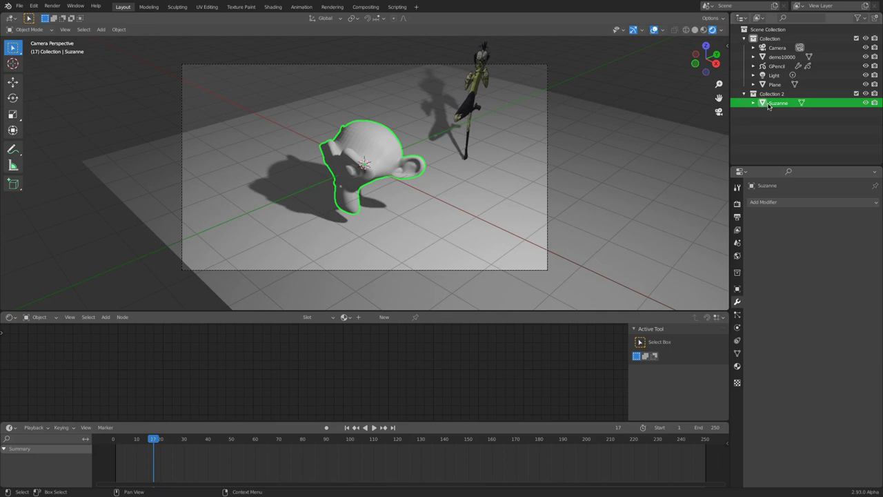
# Set the Grease Pencil's Line Art source type to Object and pick the Suzanne mesh as its source.
pyautogui.click(777, 66)
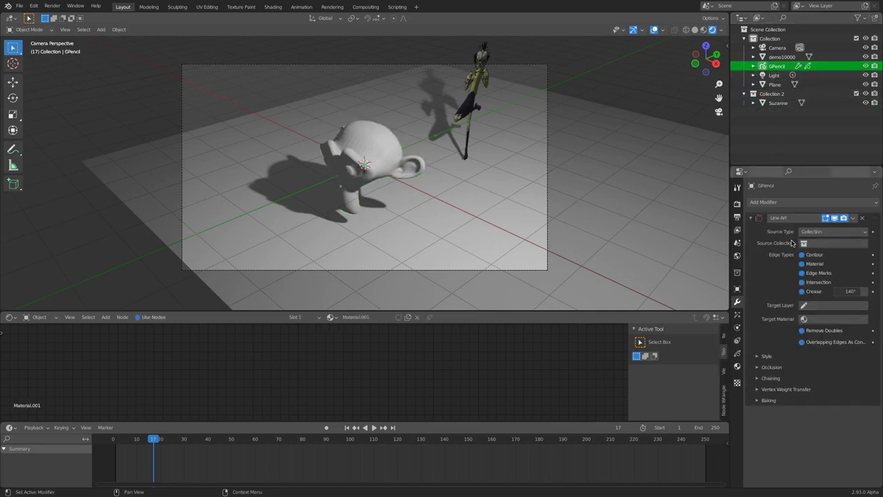
pyautogui.click(803, 242)
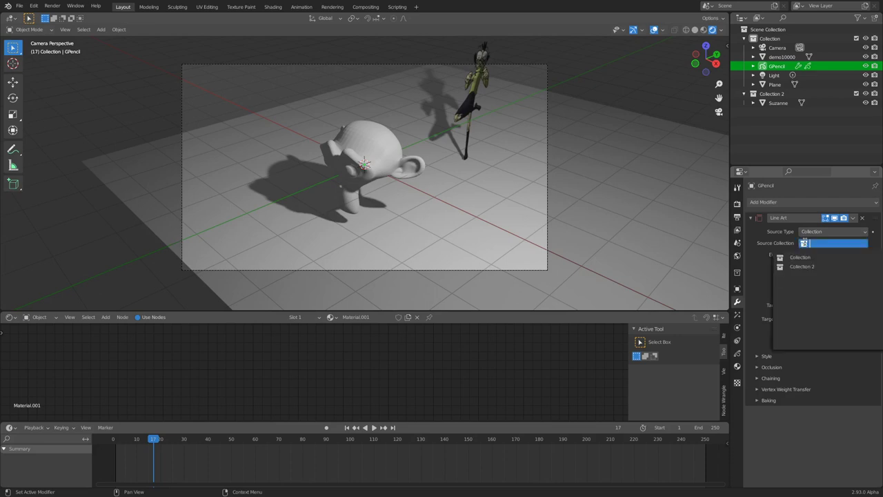
pyautogui.click(806, 234)
pyautogui.click(811, 233)
pyautogui.click(811, 242)
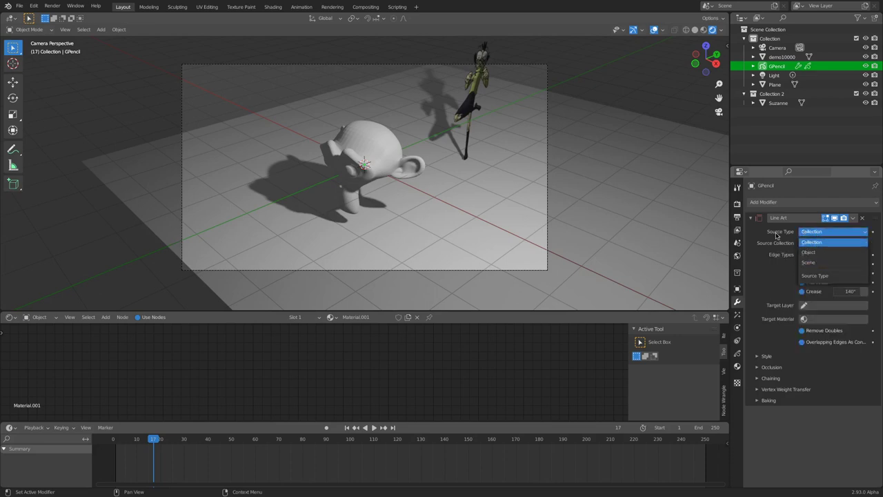
pyautogui.click(817, 233)
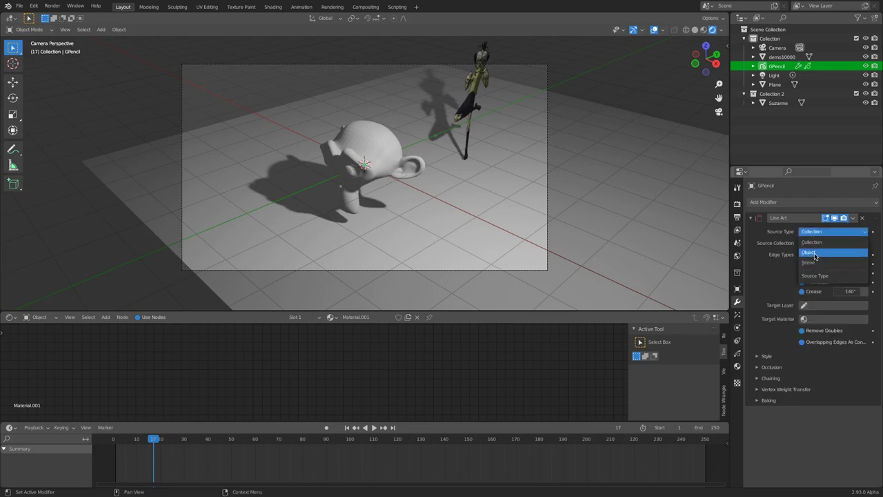
pyautogui.click(811, 253)
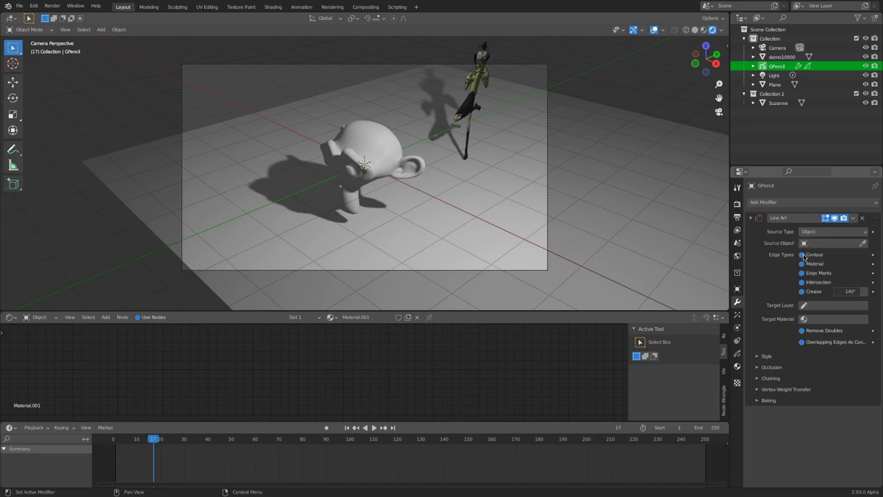
pyautogui.click(786, 94)
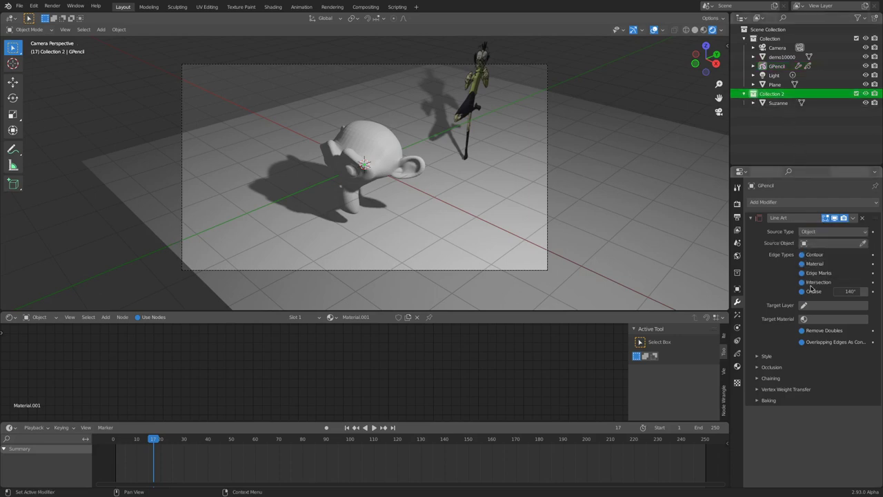
pyautogui.click(863, 243)
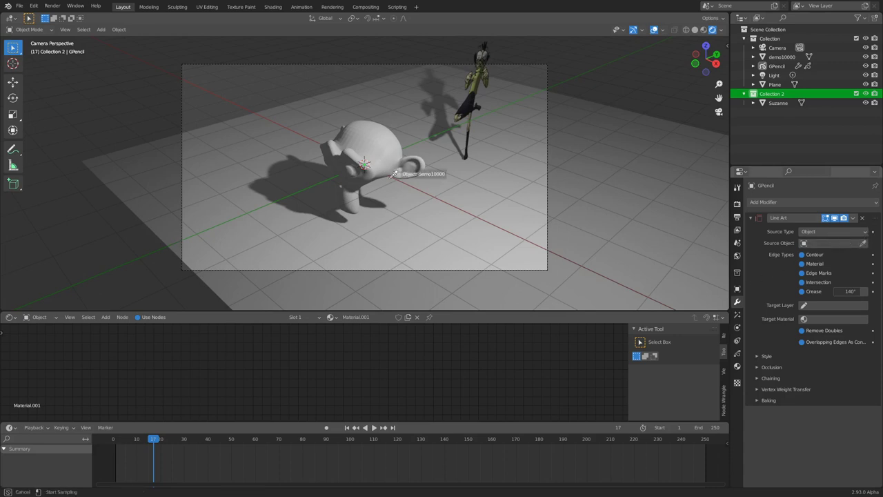
pyautogui.click(376, 143)
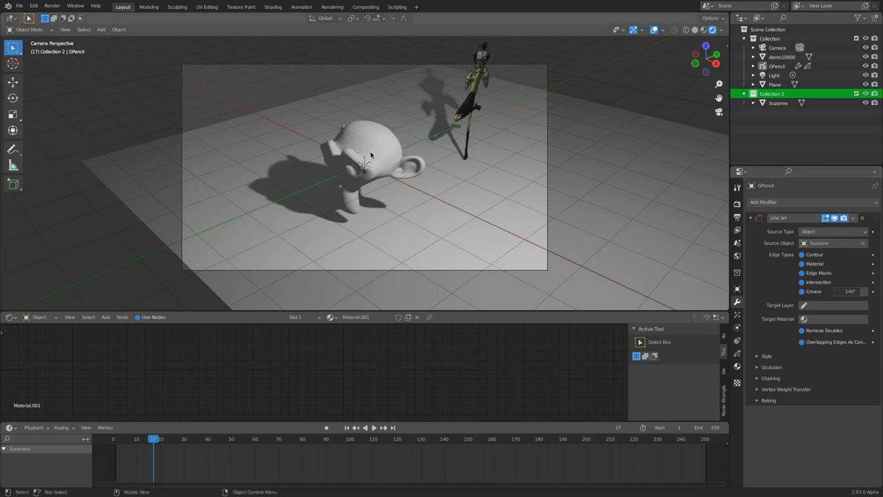
# Assign GP_Layer as the Line Art target layer and Material.001 as its target material.
pyautogui.click(803, 304)
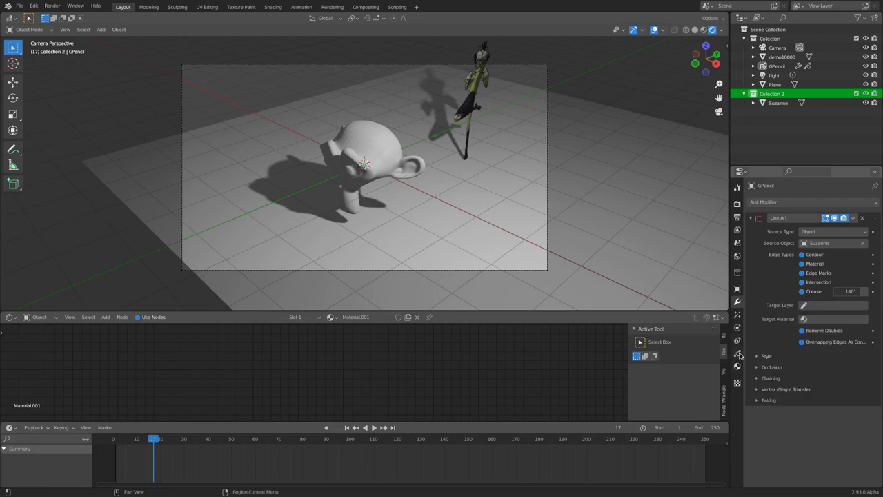
pyautogui.click(737, 354)
pyautogui.click(812, 230)
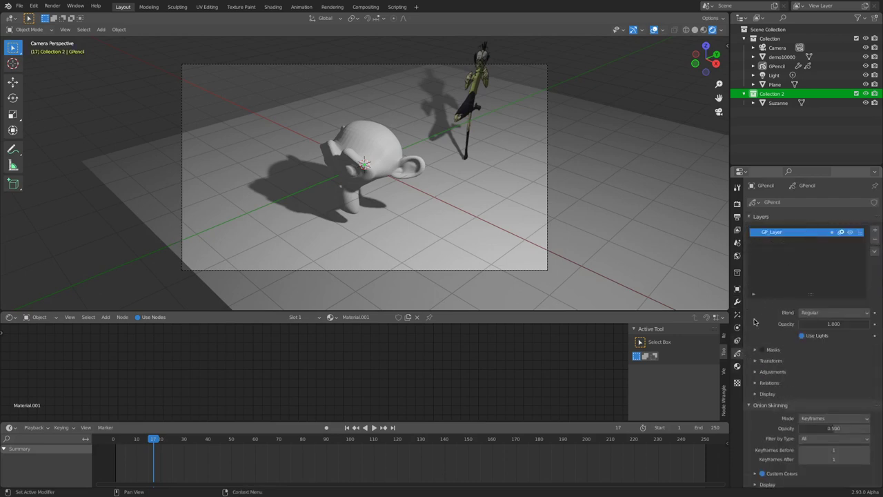
pyautogui.click(737, 302)
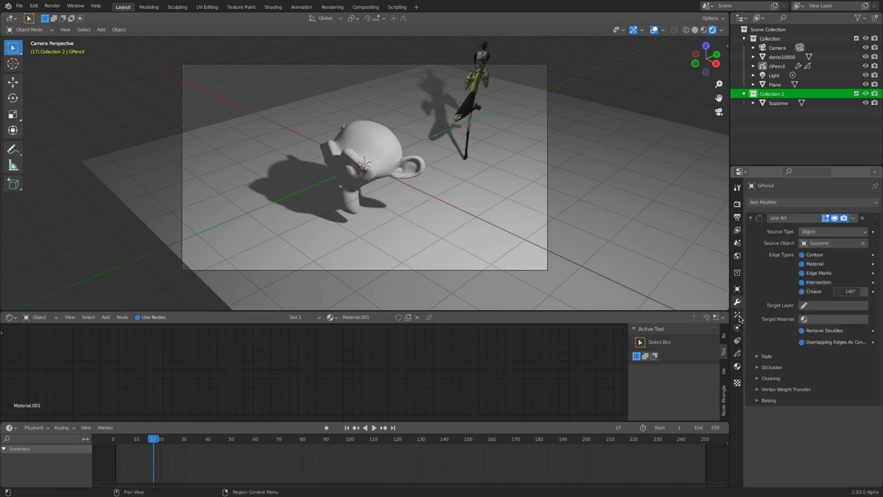
pyautogui.click(810, 306)
pyautogui.click(808, 319)
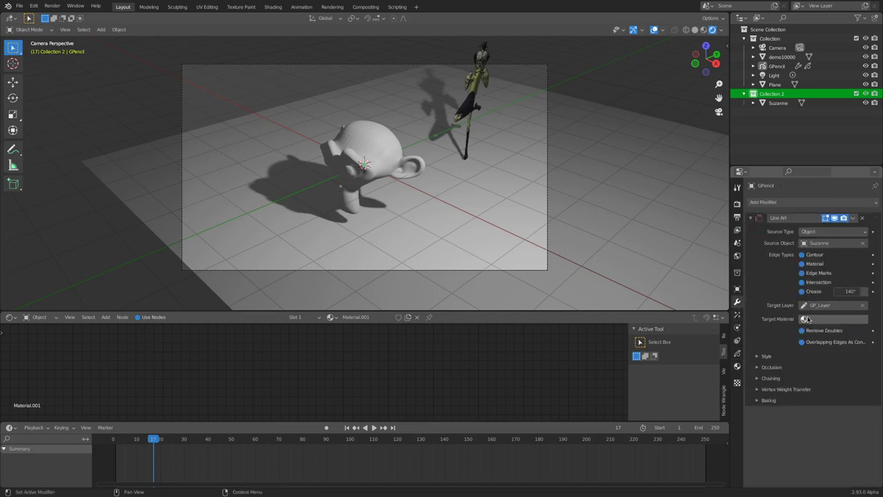
pyautogui.click(808, 319)
pyautogui.click(802, 334)
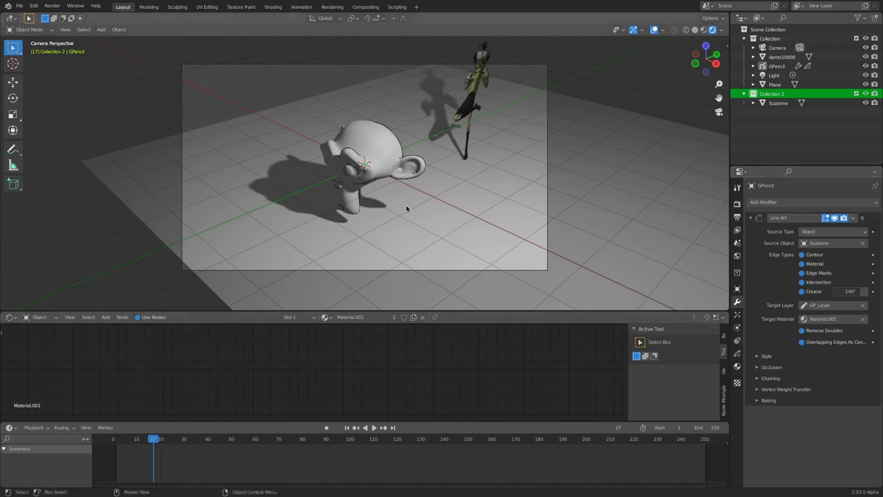
# Set the Line Art crease angle to 78° and look over the Style and Vertex Weight Transfer settings.
pyautogui.scroll(5, 587, 189)
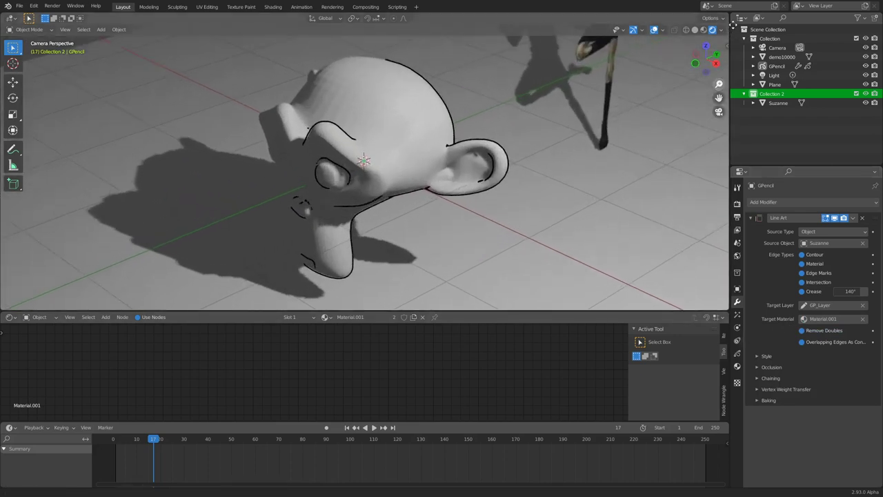
pyautogui.moveTo(483, 193)
pyautogui.keyDown('shift'); pyautogui.mouseDown(button='middle')
pyautogui.moveTo(587, 189)
pyautogui.moveTo(568, 208)
pyautogui.mouseUp(button='middle'); pyautogui.keyUp('shift')
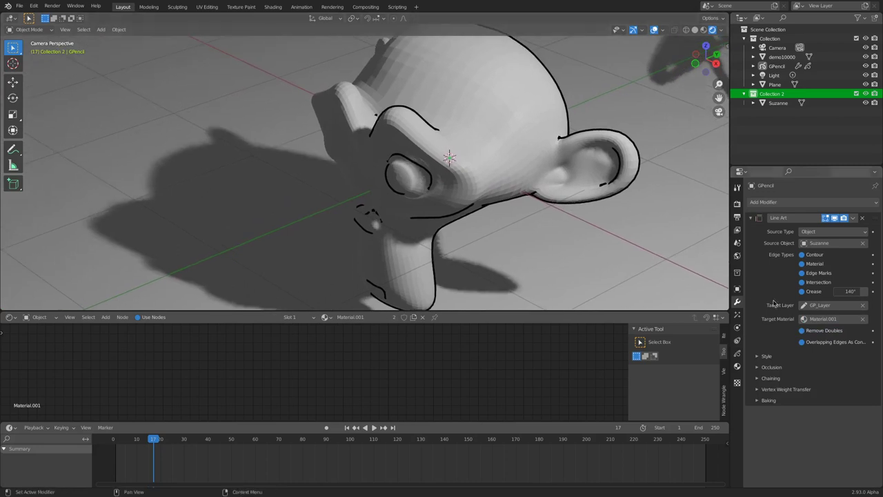
pyautogui.moveTo(850, 291); pyautogui.dragTo(843, 298)
pyautogui.click(759, 357)
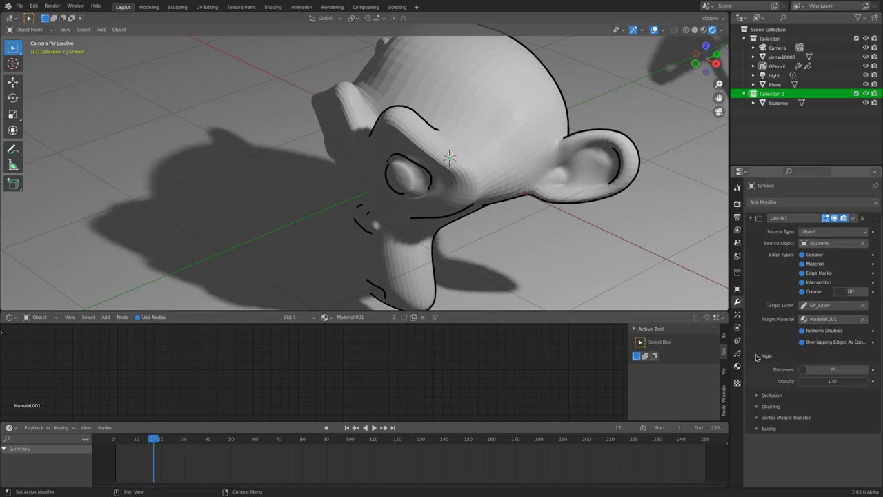
pyautogui.click(758, 356)
pyautogui.click(758, 390)
pyautogui.click(757, 389)
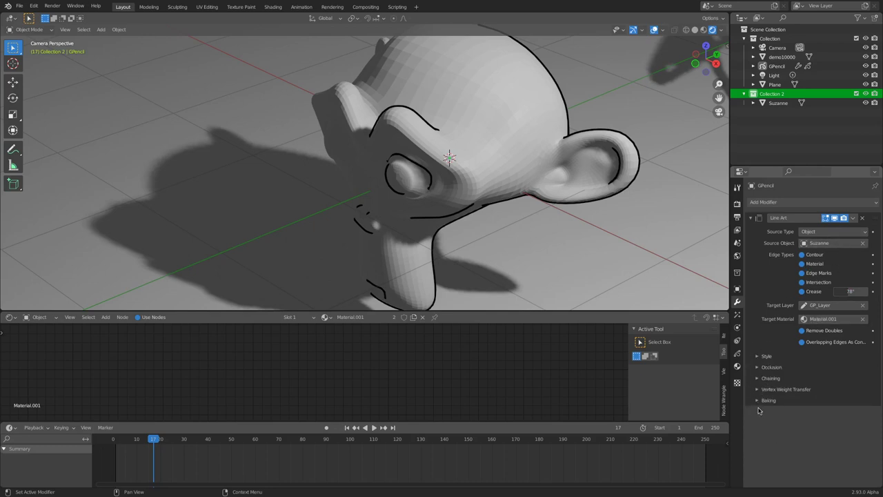
# Try baking the line art and previewing it in playback, and clear the baked line art.
pyautogui.click(758, 400)
pyautogui.click(786, 415)
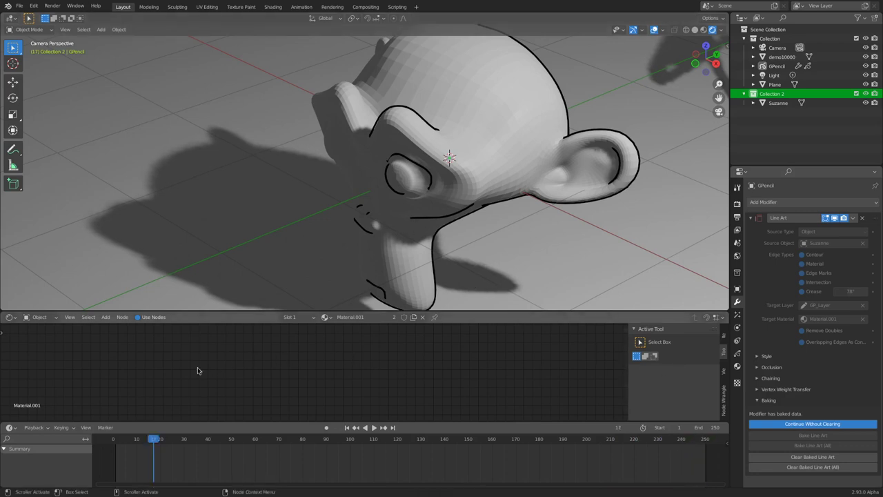
pyautogui.press('space')
pyautogui.press('Escape')
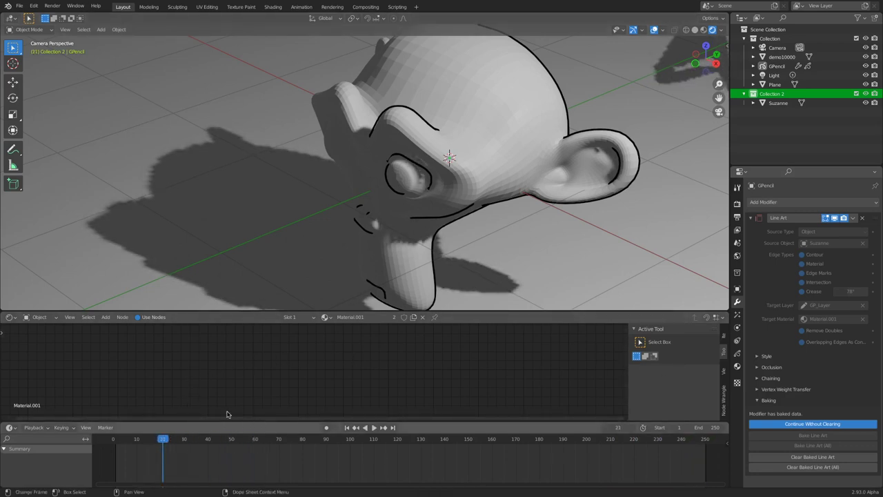
pyautogui.click(765, 463)
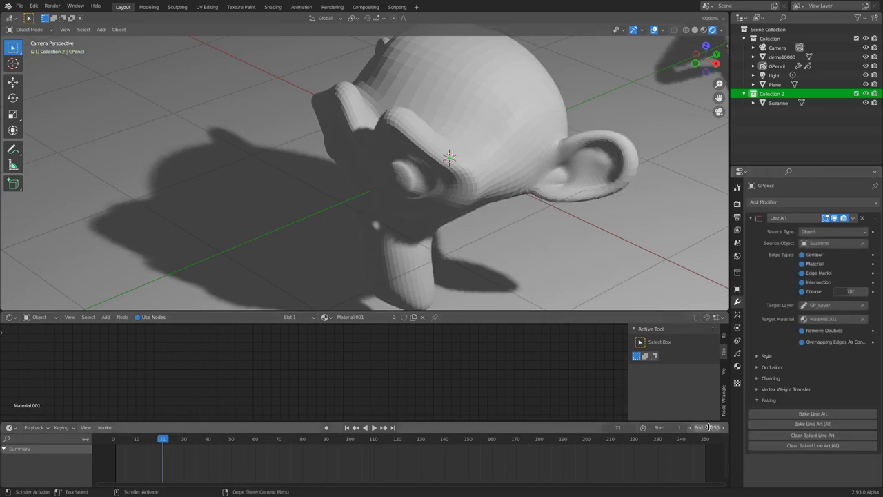
# Set the scene's frame range to 0–15 and play the animation briefly.
pyautogui.moveTo(699, 427); pyautogui.dragTo(513, 437)
pyautogui.press('space')
pyautogui.press('space')
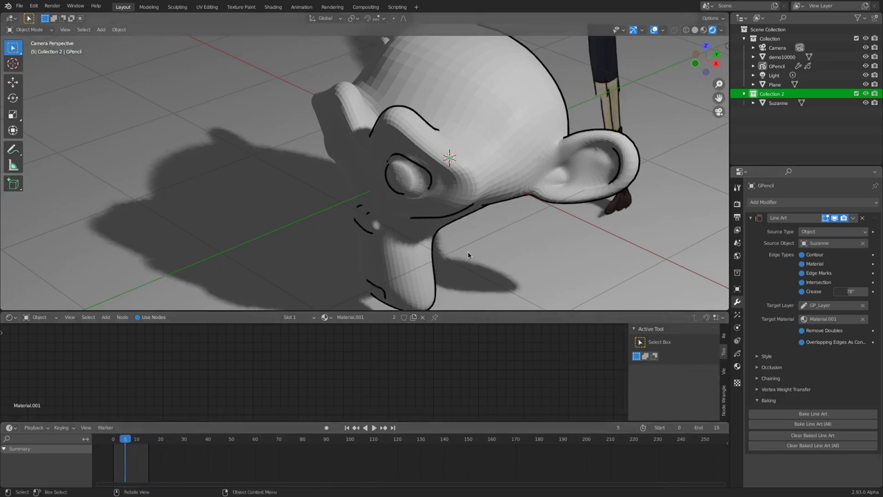
# Apply smooth shading to the Suzanne monkey mesh.
pyautogui.click(462, 158)
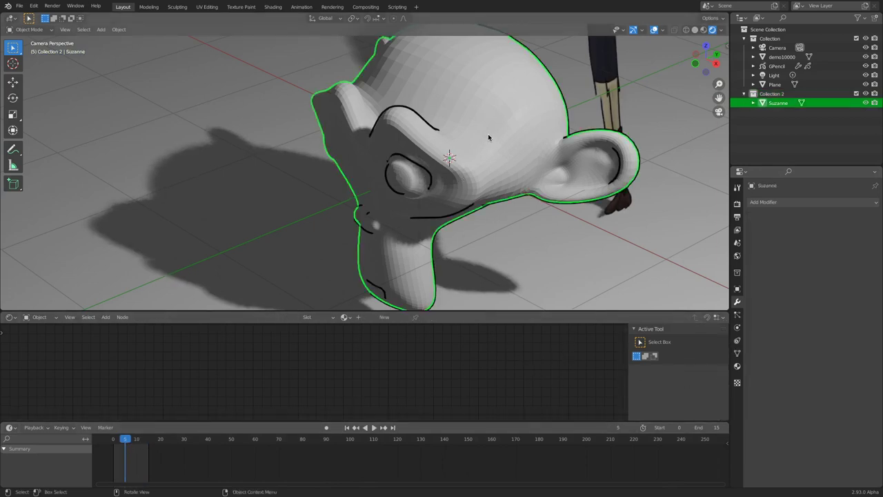
pyautogui.rightClick(488, 137)
pyautogui.click(478, 138)
# Move the monkey slightly and rotate it freely with the trackball so its face turns toward the camera.
pyautogui.press('g')
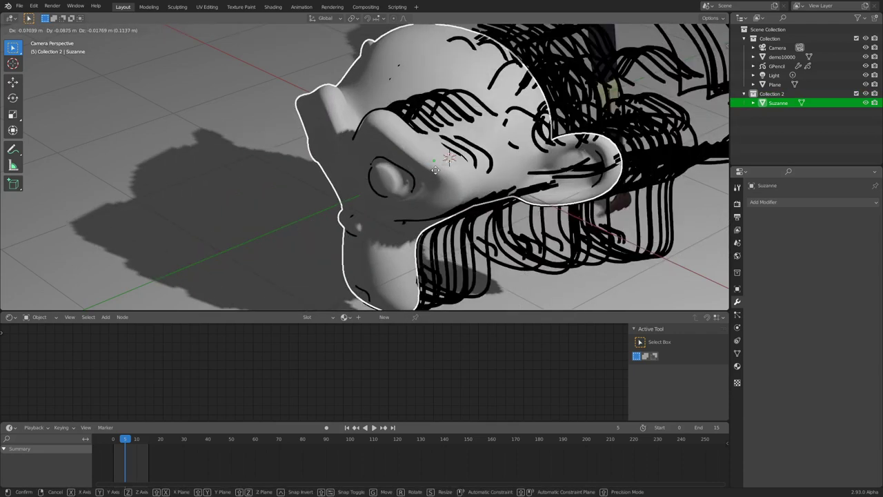
pyautogui.click(492, 158)
pyautogui.press('r')
pyautogui.press('r')
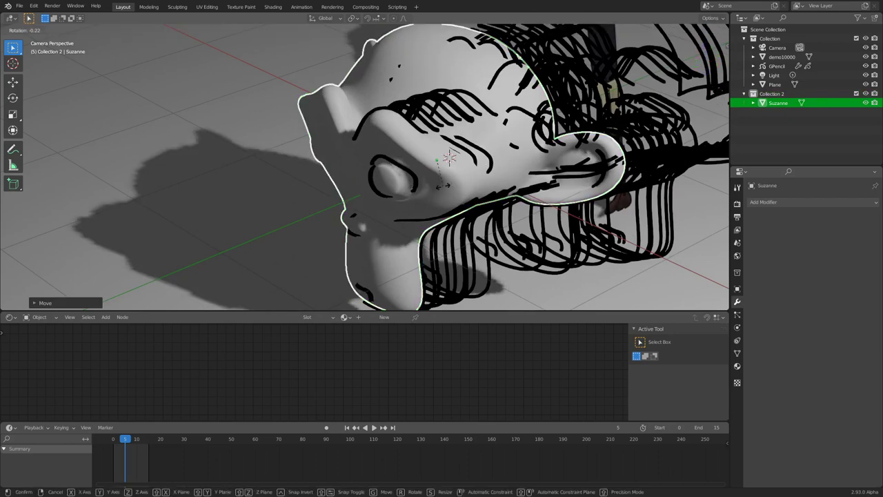
pyautogui.click(495, 178)
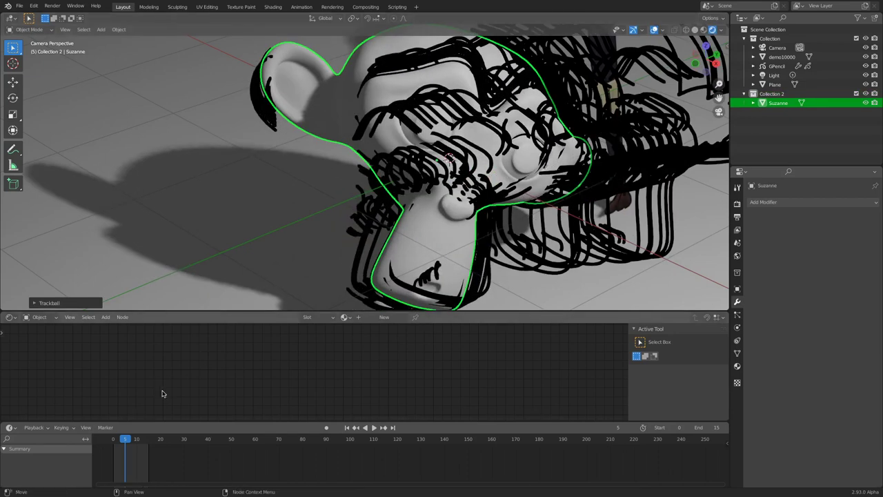
# Play the timeline and toggle the viewport overlays to examine how the monkey's line art outlines behave.
pyautogui.press('space')
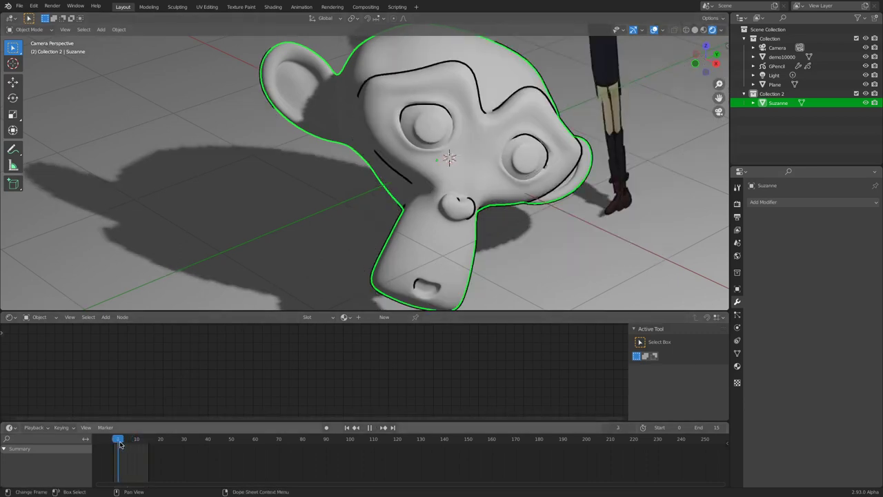
pyautogui.press('space')
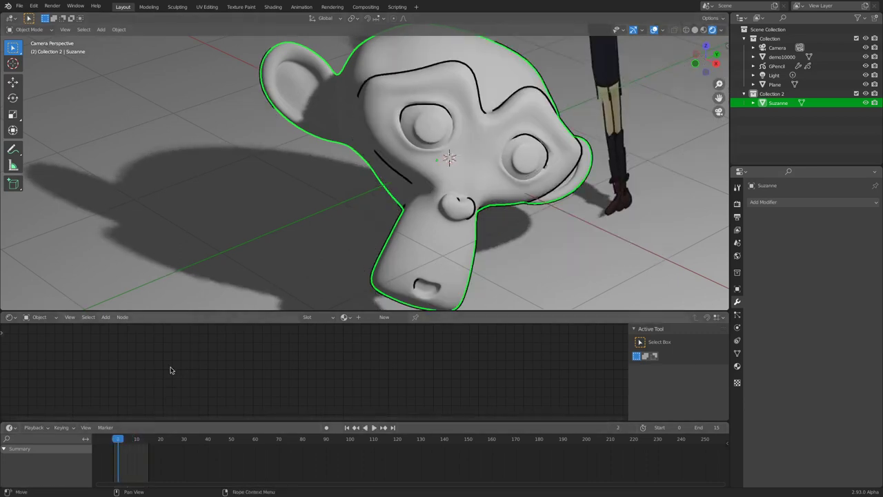
pyautogui.click(655, 31)
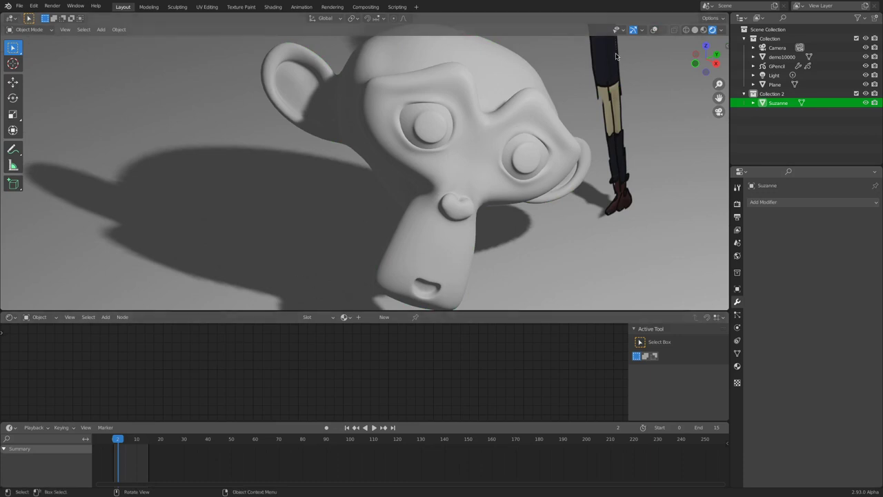
pyautogui.click(654, 29)
pyautogui.click(654, 31)
pyautogui.click(654, 31)
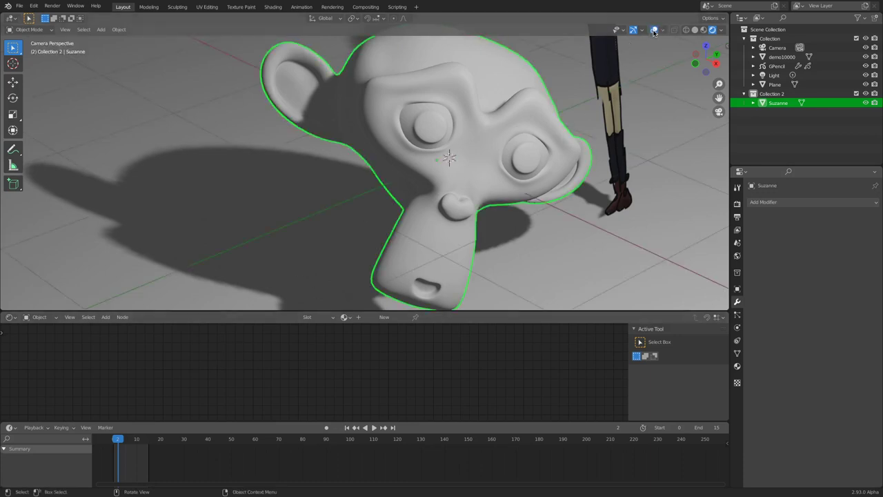
pyautogui.press('space')
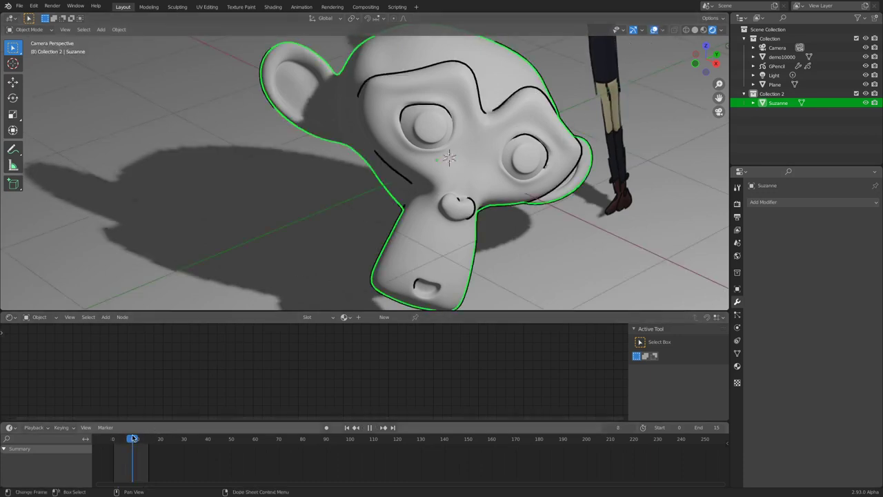
pyautogui.press('space')
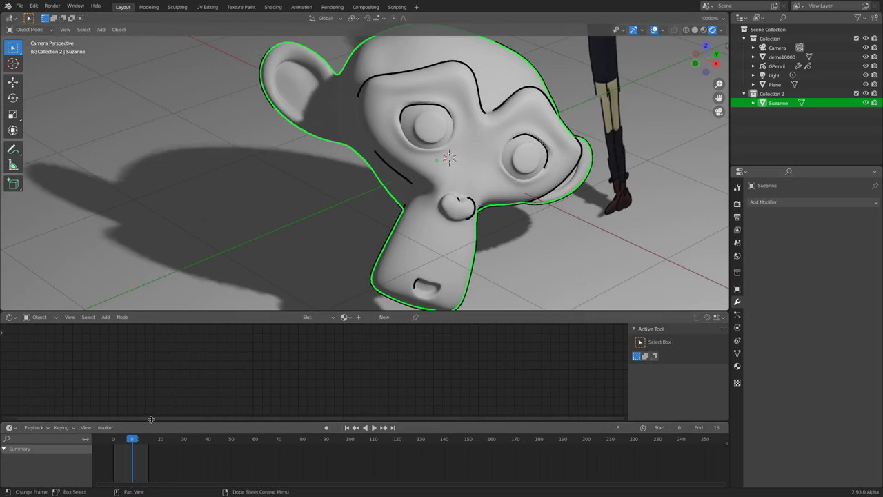
pyautogui.click(653, 30)
pyautogui.click(654, 29)
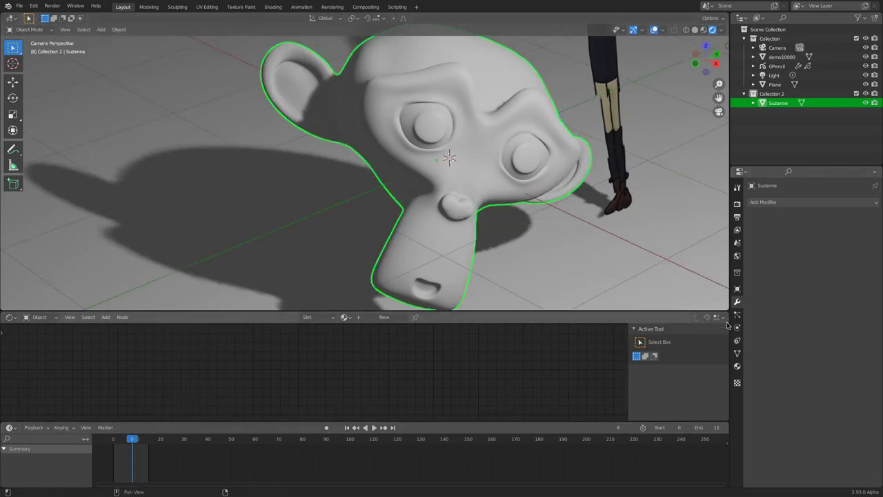
# Try removing the Line Art modifier from the Grease Pencil object and undo the removal.
pyautogui.click(774, 66)
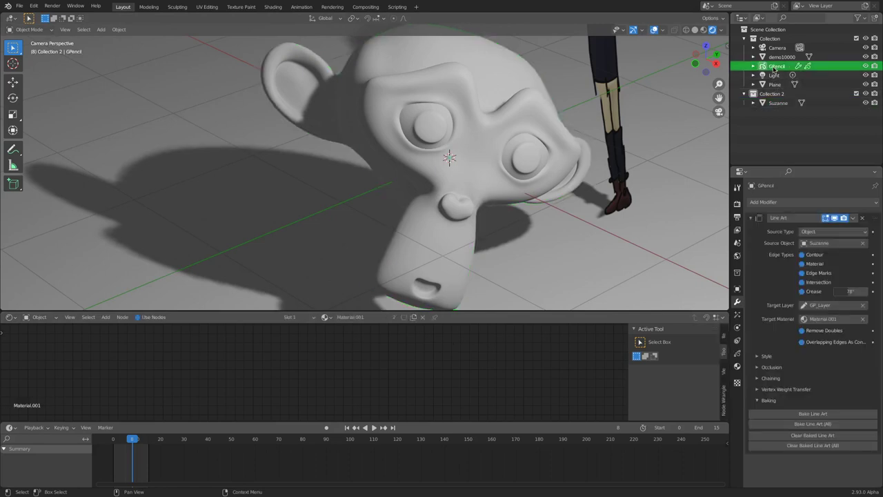
pyautogui.click(862, 218)
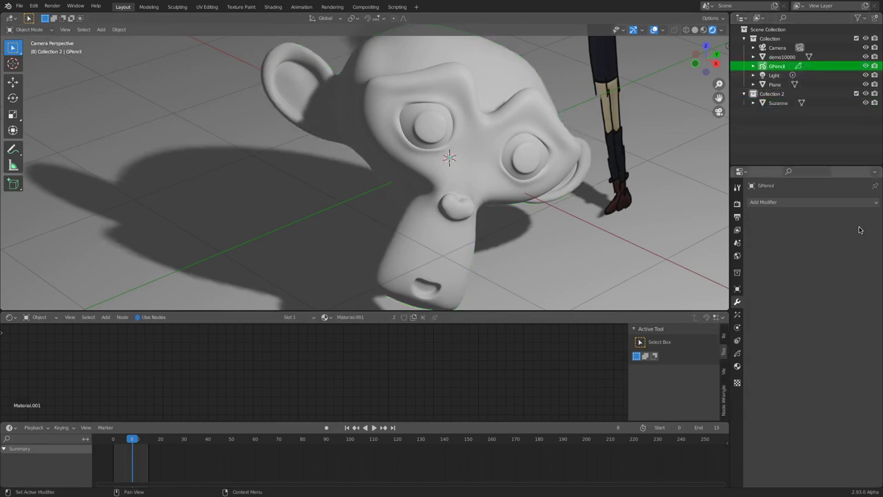
pyautogui.hotkey('ctrl', 'z')
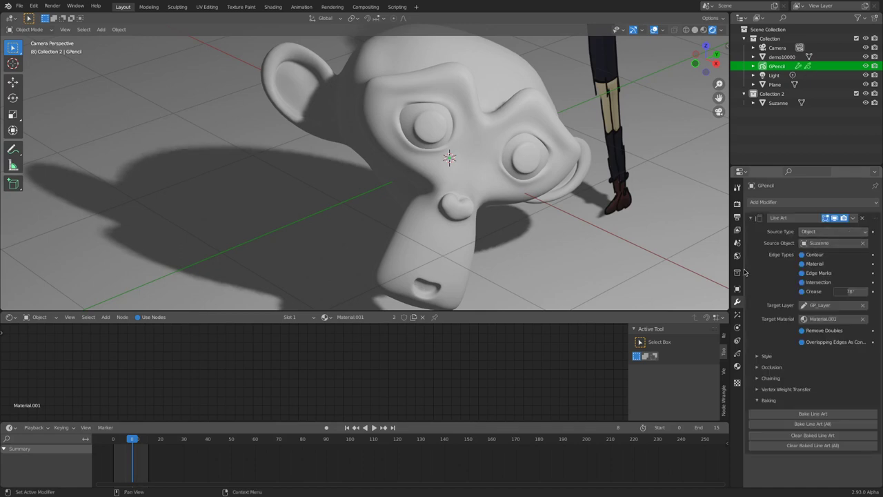
# Move to frame 5, play the timeline briefly so the line art updates, and select the demo10000 character plane.
pyautogui.click(124, 442)
pyautogui.press('space')
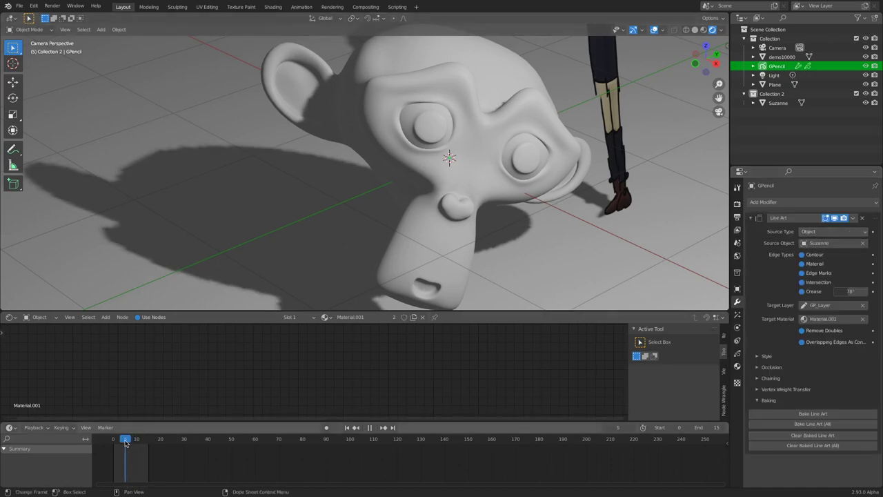
pyautogui.press('space')
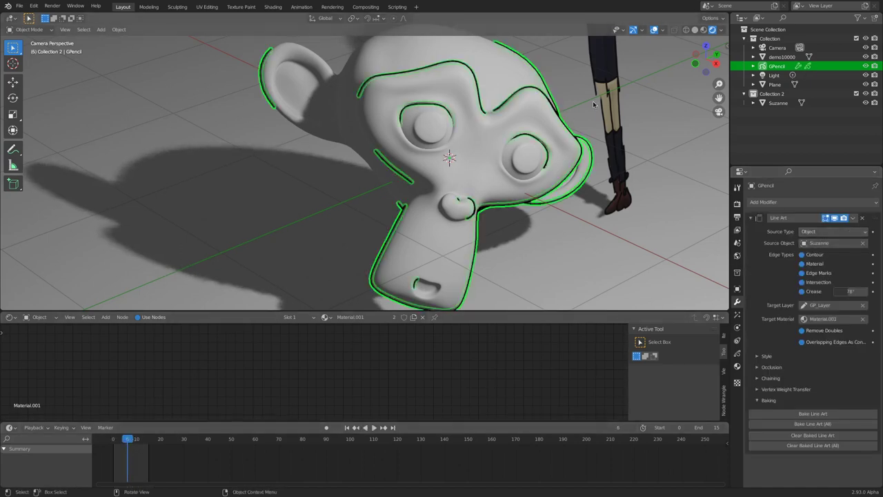
pyautogui.click(489, 191)
pyautogui.click(511, 236)
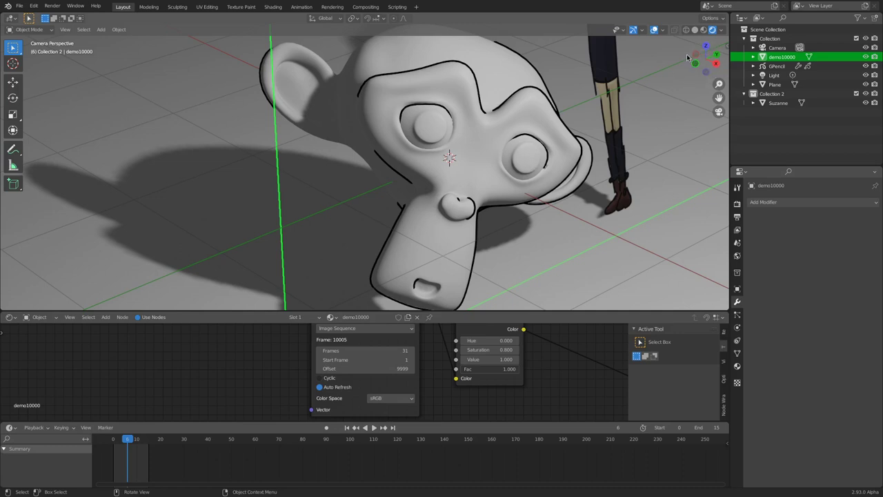
# Examine the monkey's line art from outside the camera angle, then return to the camera view and show the whole frame.
pyautogui.moveTo(707, 57); pyautogui.dragTo(685, 76)
pyautogui.scroll(6, 714, 48)
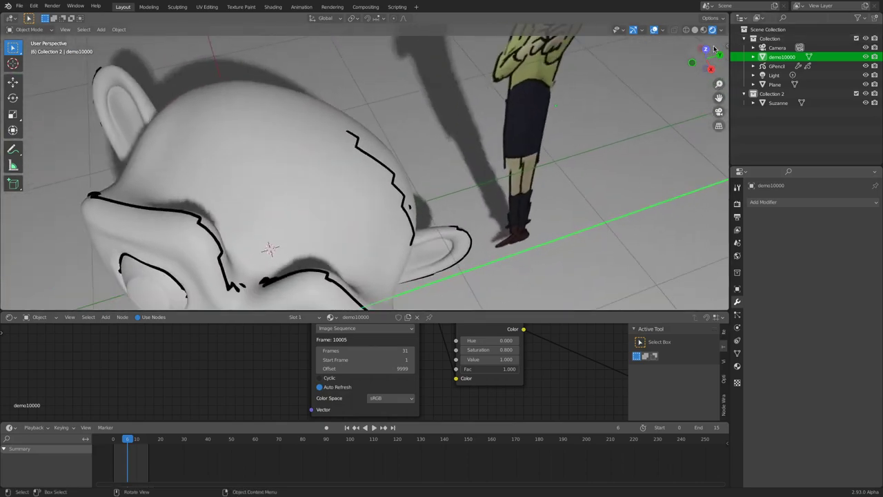
pyautogui.moveTo(713, 48); pyautogui.dragTo(724, 117)
pyautogui.click(719, 112)
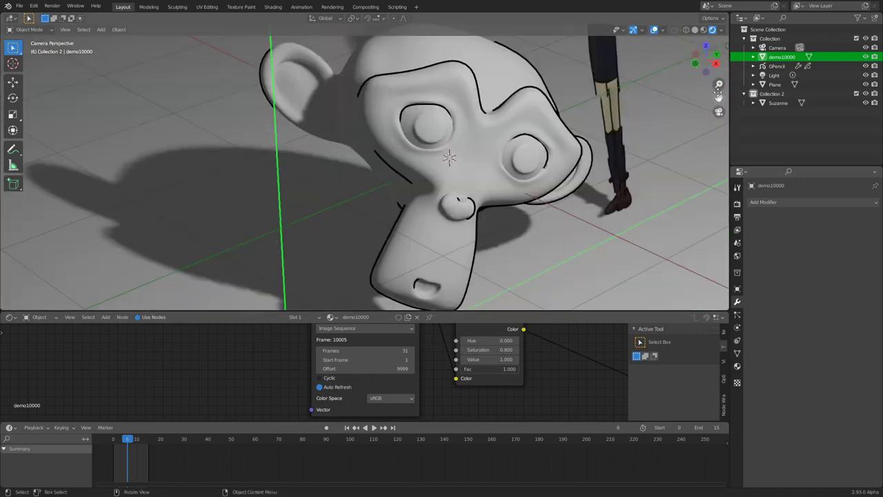
pyautogui.moveTo(717, 81); pyautogui.dragTo(697, 131)
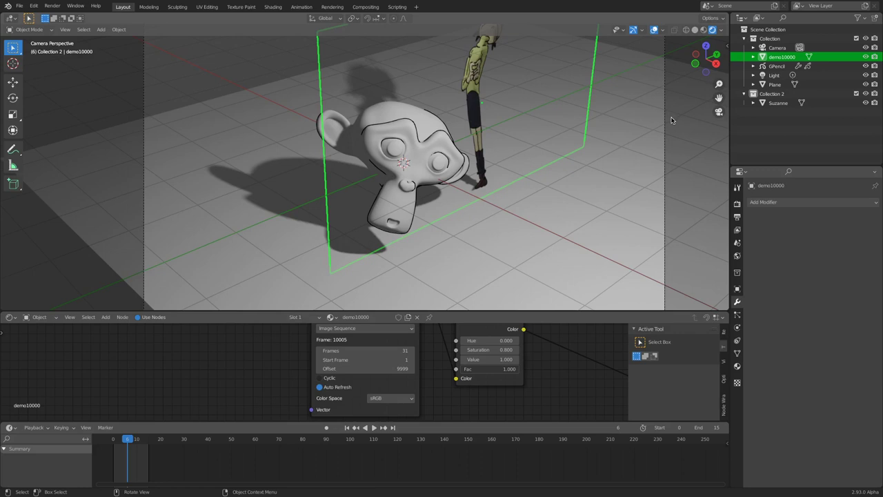
# Select only the demo10000 character plane and set its material's shadow mode to None.
pyautogui.click(473, 97)
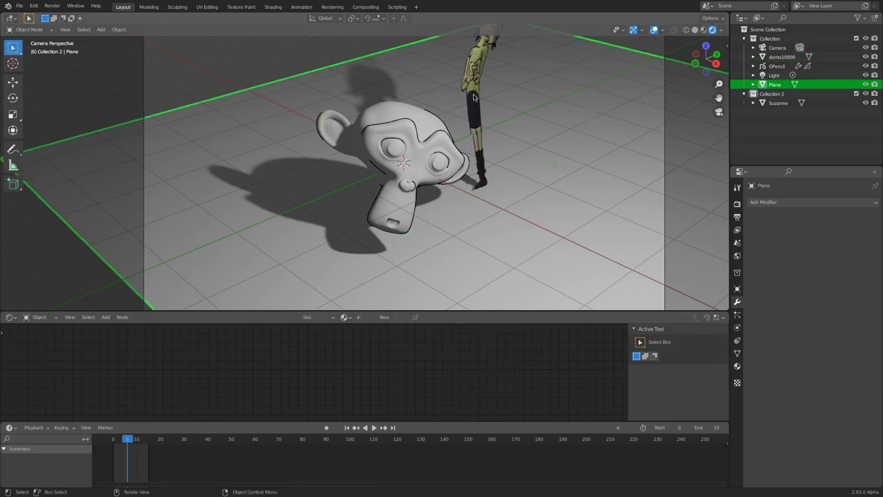
pyautogui.keyDown('shift'); pyautogui.click(479, 107); pyautogui.keyUp('shift')
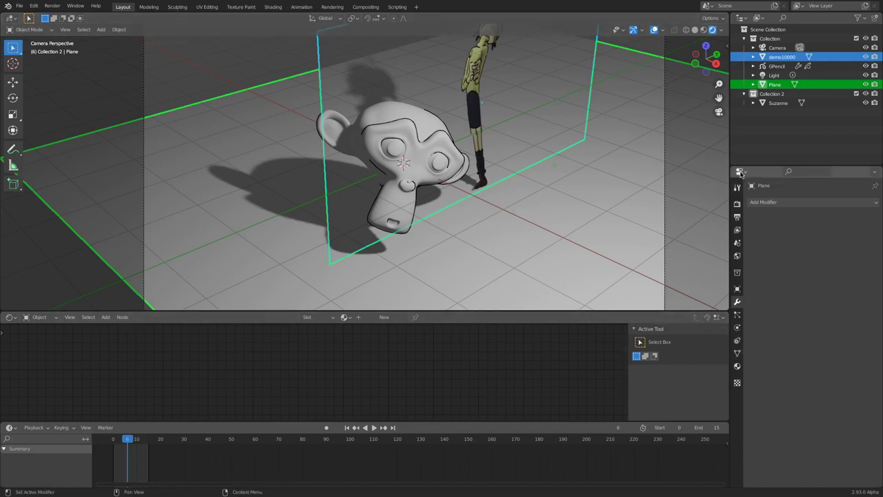
pyautogui.click(737, 367)
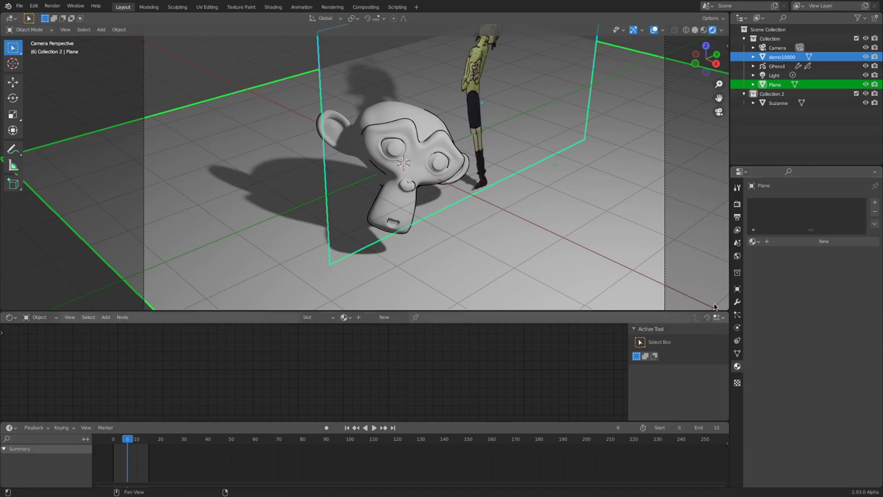
pyautogui.click(468, 97)
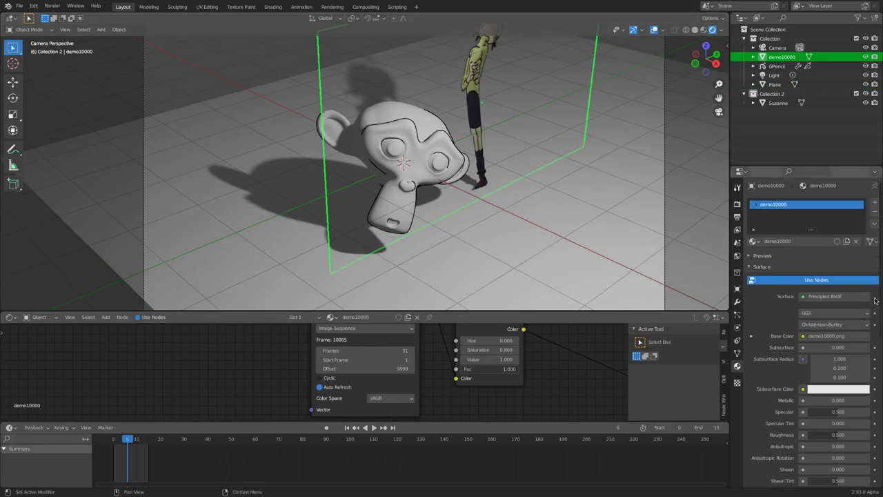
pyautogui.scroll(-15, 786, 356)
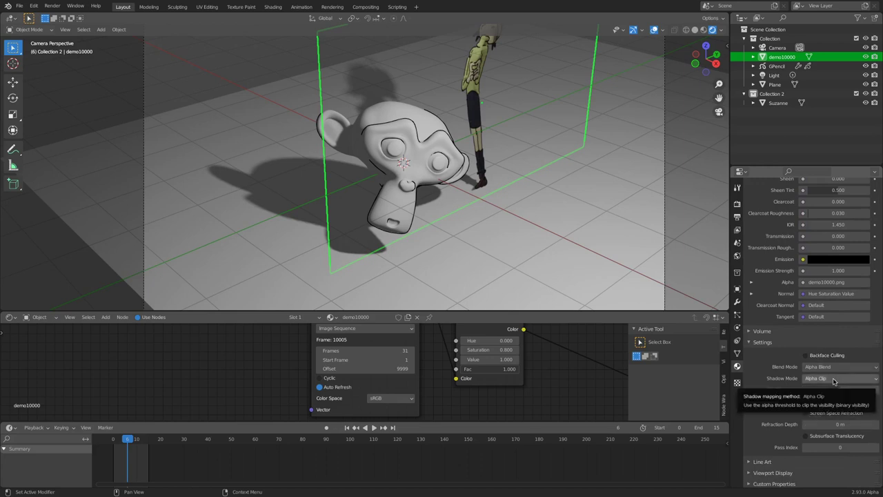
pyautogui.click(807, 379)
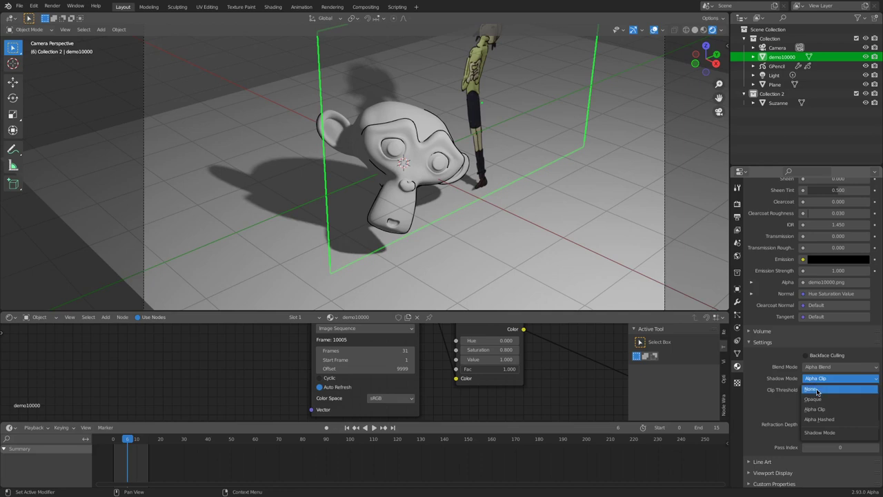
pyautogui.click(812, 388)
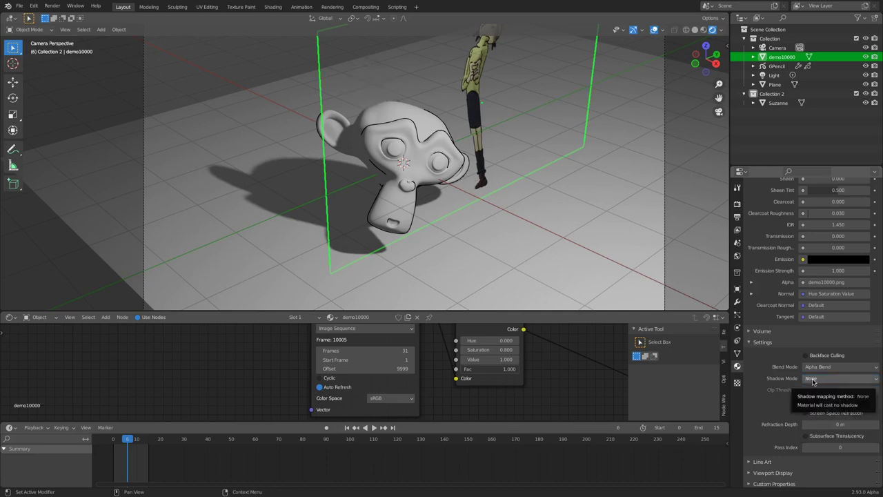
# Try the Opaque shadow mode on the demo10000 material and switch it back to Alpha Clip.
pyautogui.click(812, 379)
pyautogui.click(814, 398)
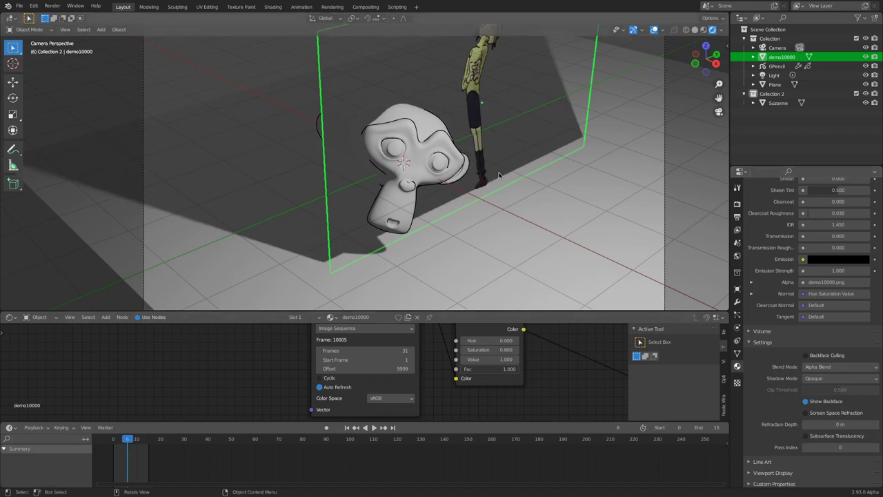
pyautogui.click(827, 380)
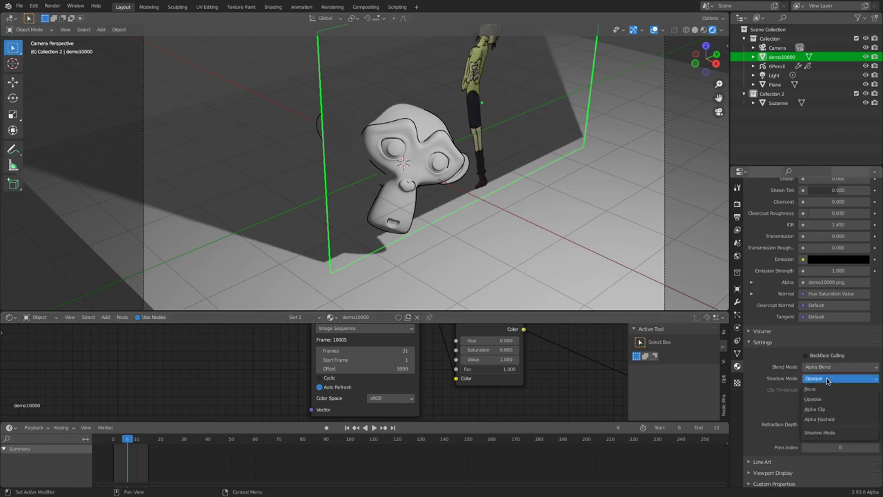
pyautogui.click(826, 409)
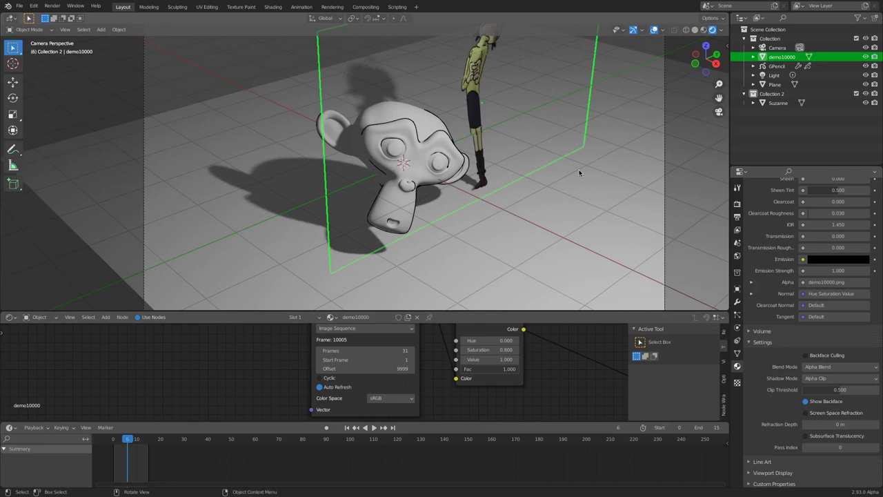
# Try the Alpha Hashed shadow mode on the demo10000 material and return it to Alpha Clip.
pyautogui.click(841, 380)
pyautogui.click(830, 416)
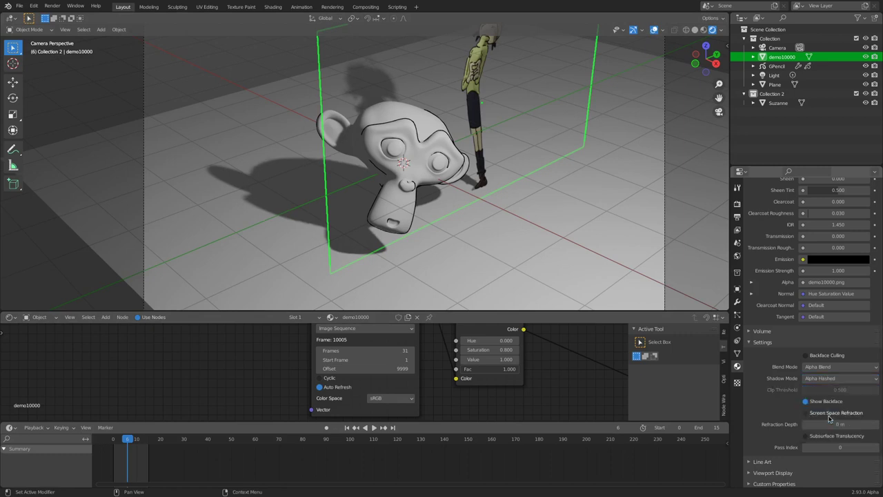
pyautogui.click(844, 379)
pyautogui.click(826, 409)
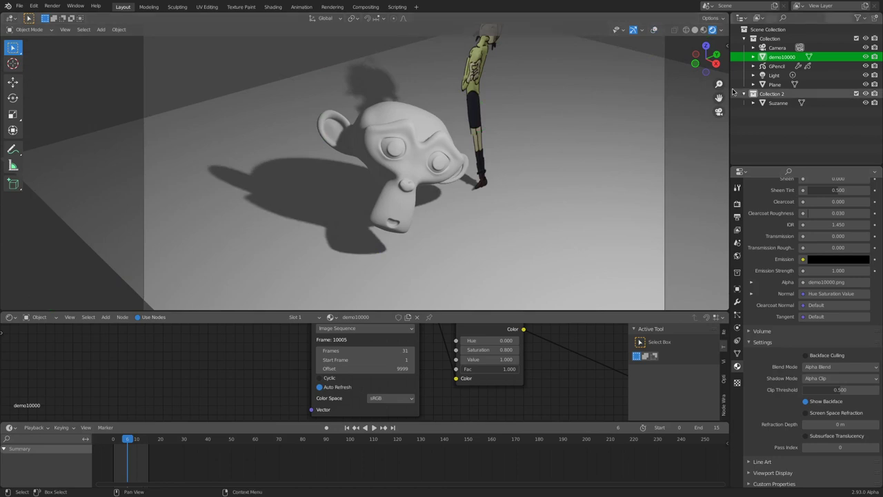
# Orbit around the scene to examine the monkey and the character plane with their shadows from above and from the front.
pyautogui.rightClick(700, 59)
pyautogui.moveTo(702, 74)
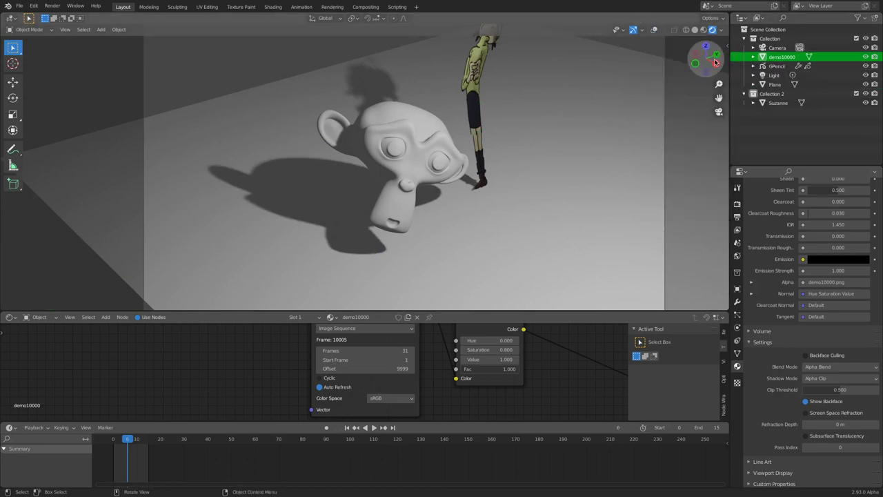
pyautogui.moveTo(718, 62)
pyautogui.mouseDown()
pyautogui.moveTo(708, 67)
pyautogui.moveTo(704, 48)
pyautogui.moveTo(720, 62)
pyautogui.moveTo(714, 55)
pyautogui.moveTo(700, 65)
pyautogui.mouseUp()
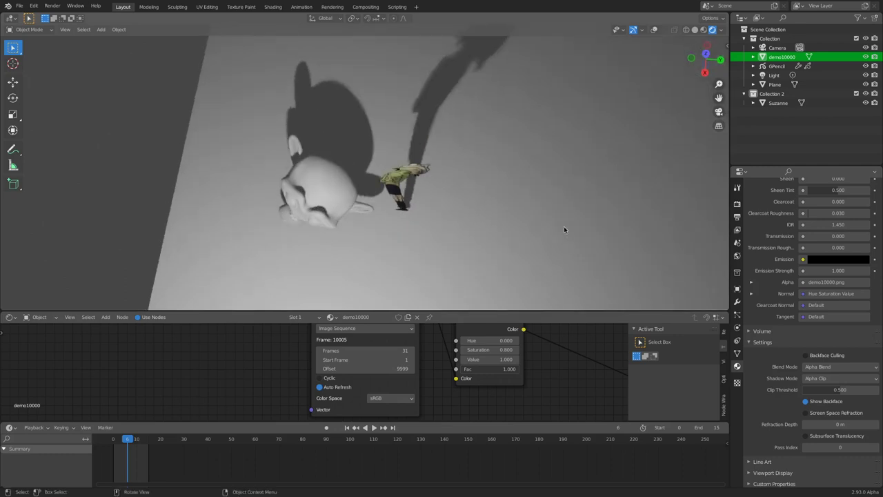
pyautogui.moveTo(384, 492)
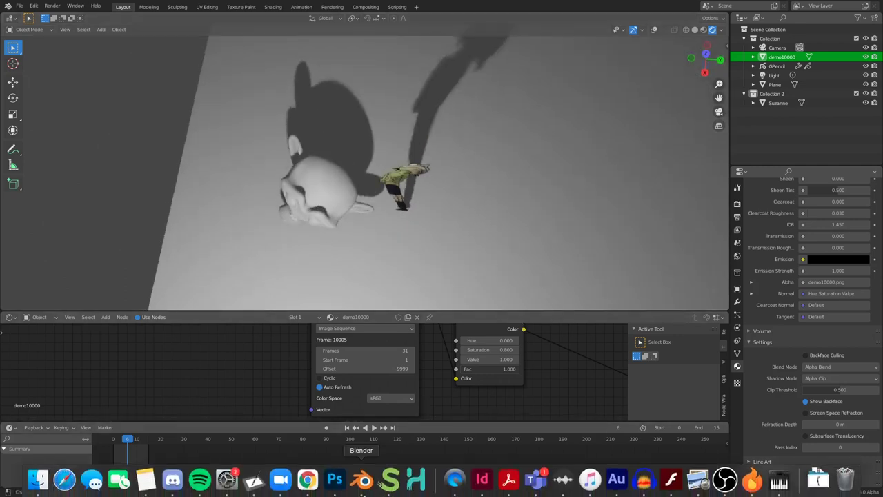
pyautogui.moveTo(606, 3)
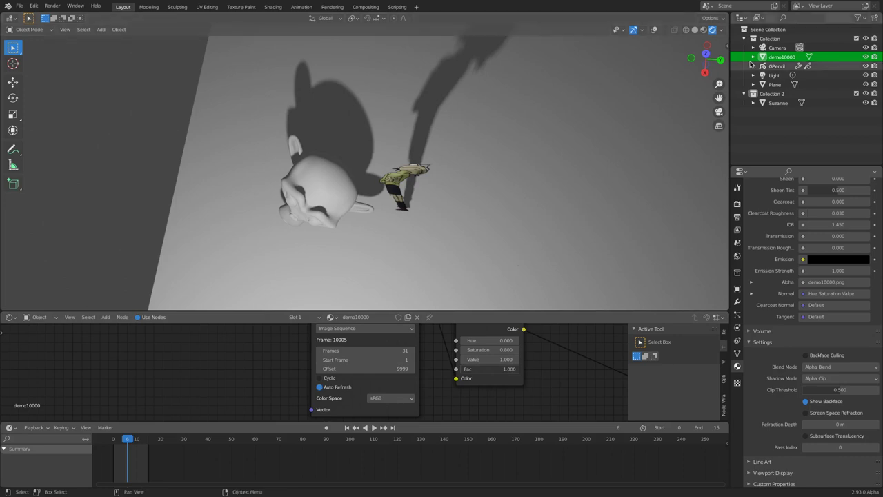
pyautogui.moveTo(705, 64); pyautogui.dragTo(681, 41)
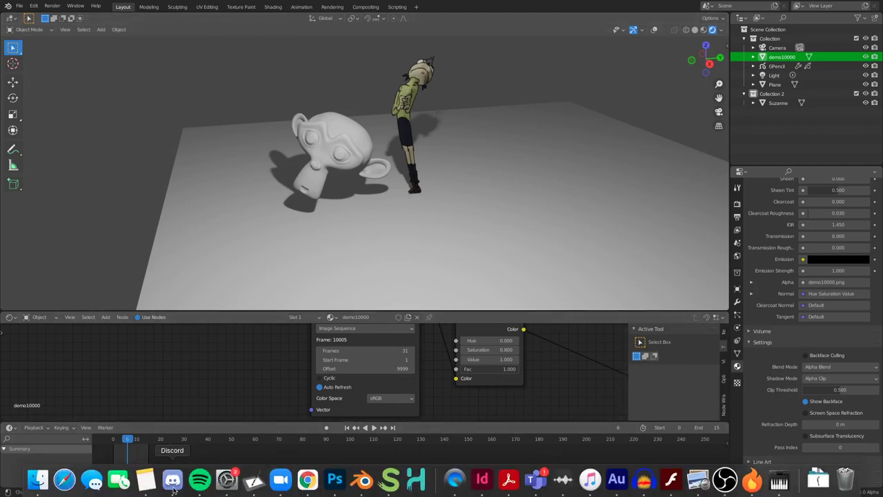
# Switch to Discord and disconnect from the Classroom voice channel.
pyautogui.click(173, 482)
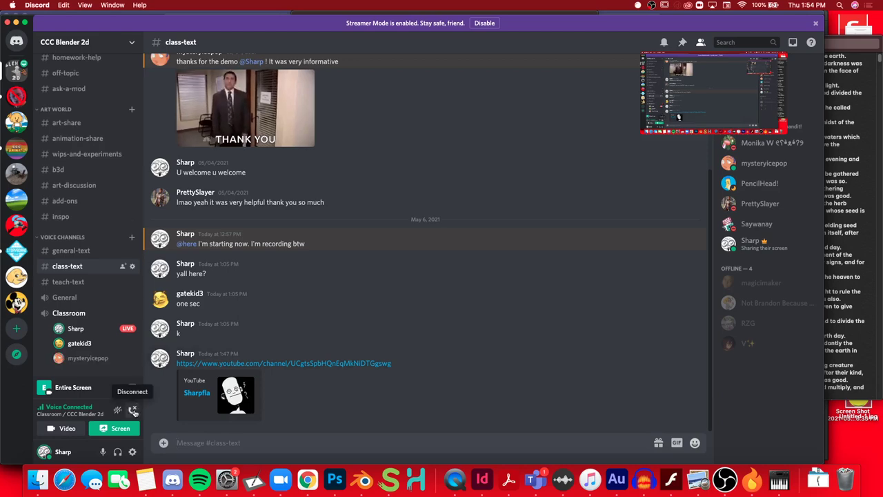
pyautogui.click(133, 411)
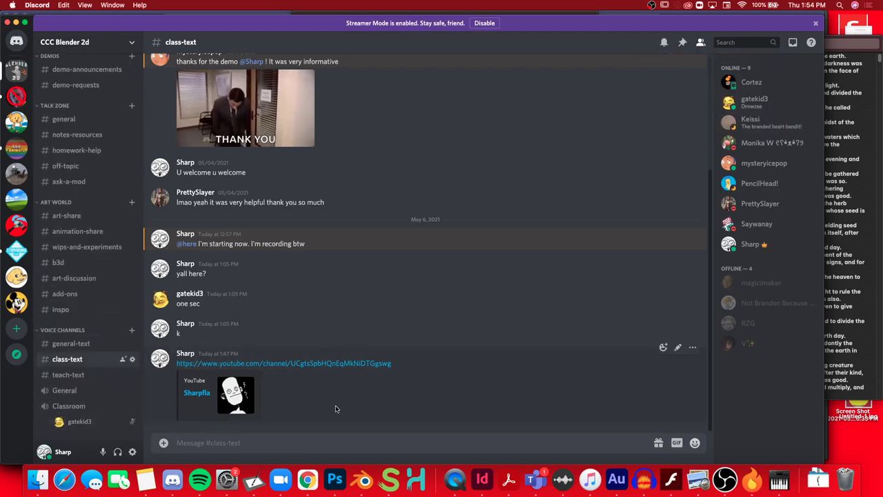
# Bring up the YouTube channel page in Chrome briefly, then switch to OBS to reach the recording controls.
pyautogui.click(307, 479)
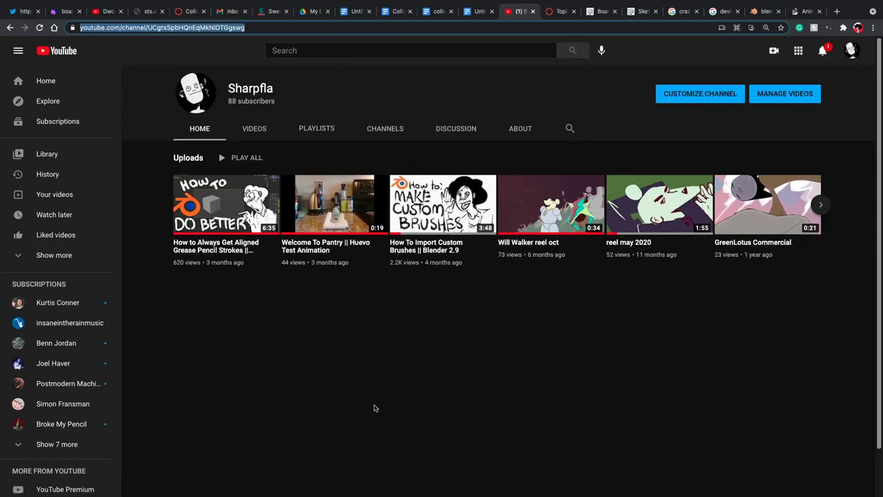
pyautogui.moveTo(436, 494)
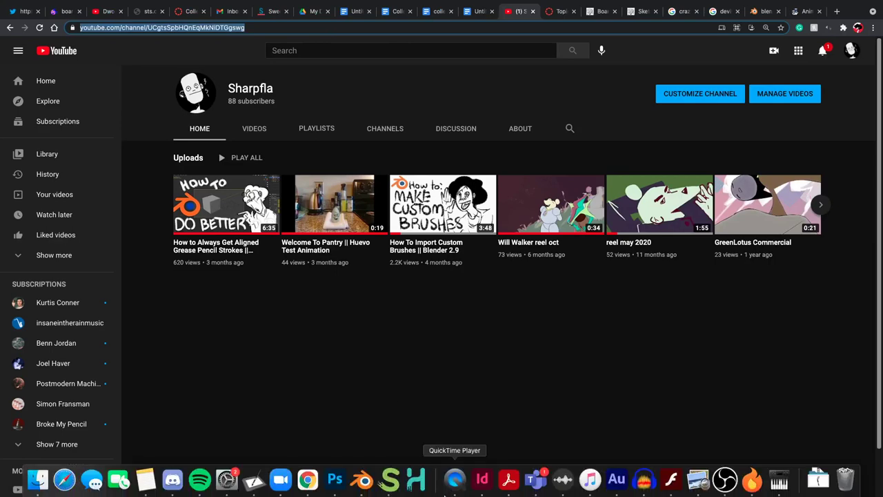
pyautogui.click(724, 482)
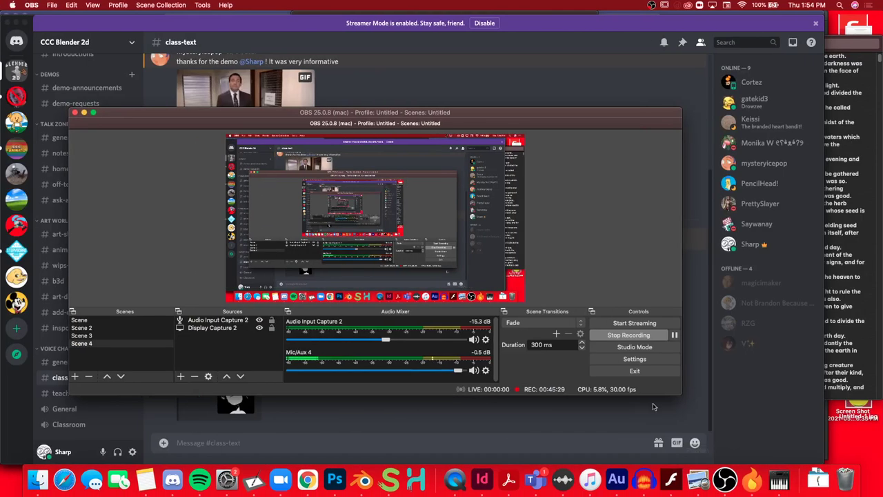